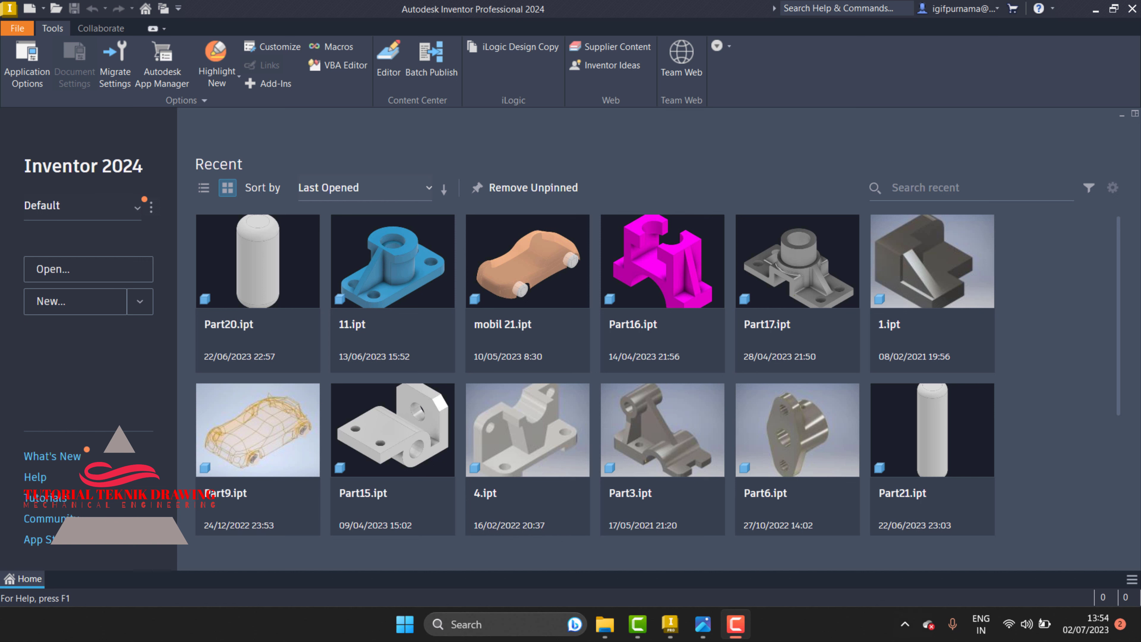
- Check the reference drawing and create a new metric part from the Standard (mm).ipt template
{"action": "left_click_drag", "start_coordinate": [703, 625], "coordinate": [735, 627]}
{"action": "left_click", "coordinate": [735, 627]}
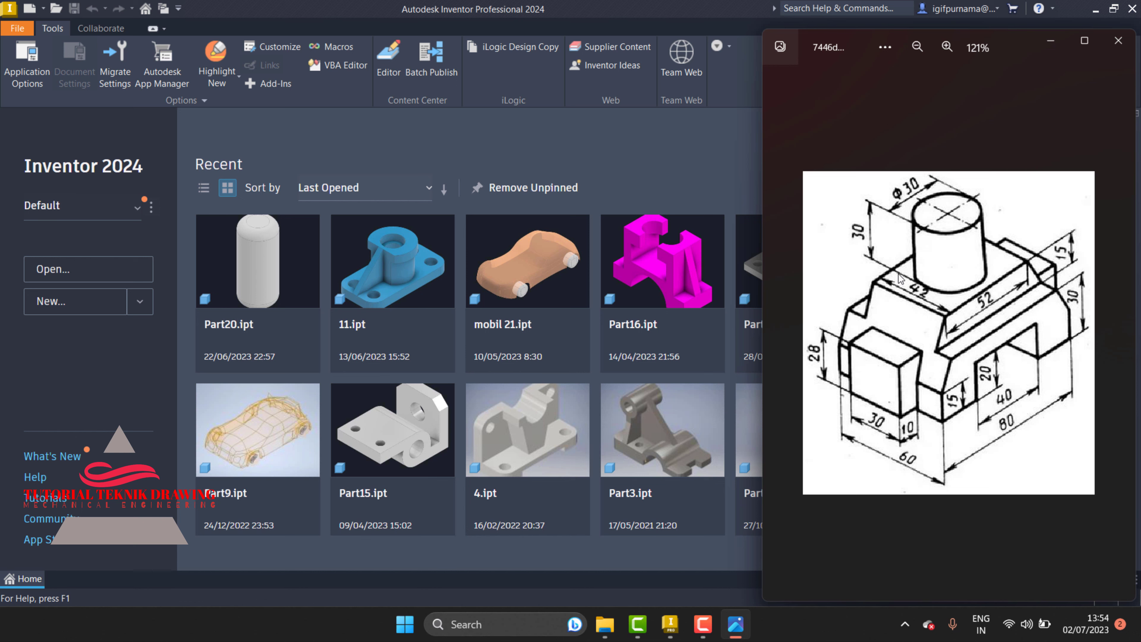
{"action": "left_click", "coordinate": [570, 206]}
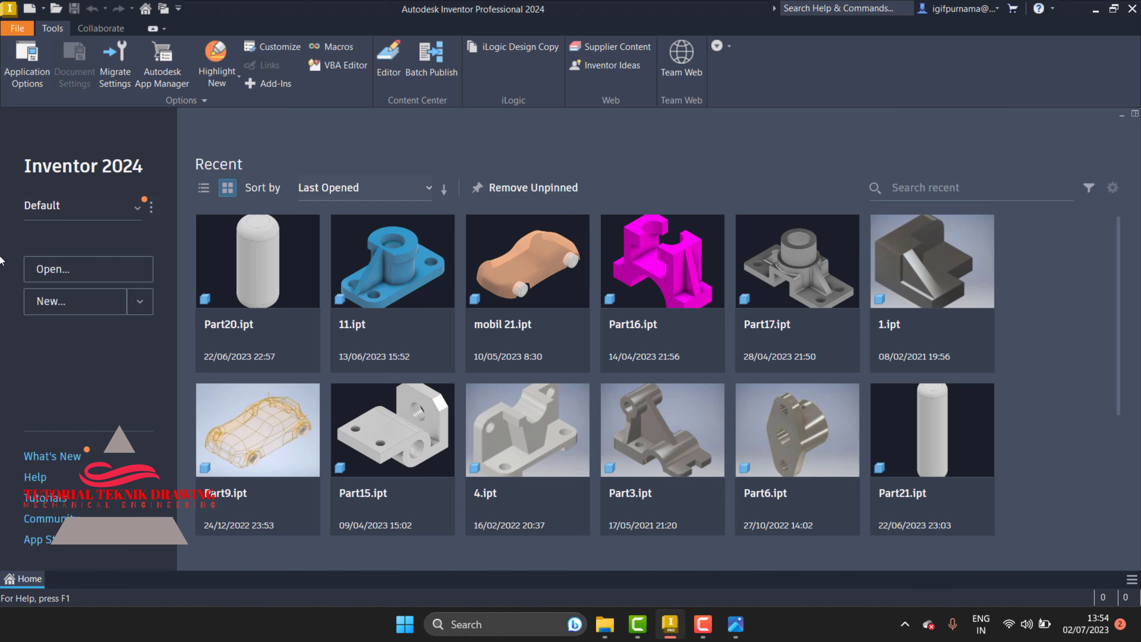
{"action": "left_click", "coordinate": [44, 310]}
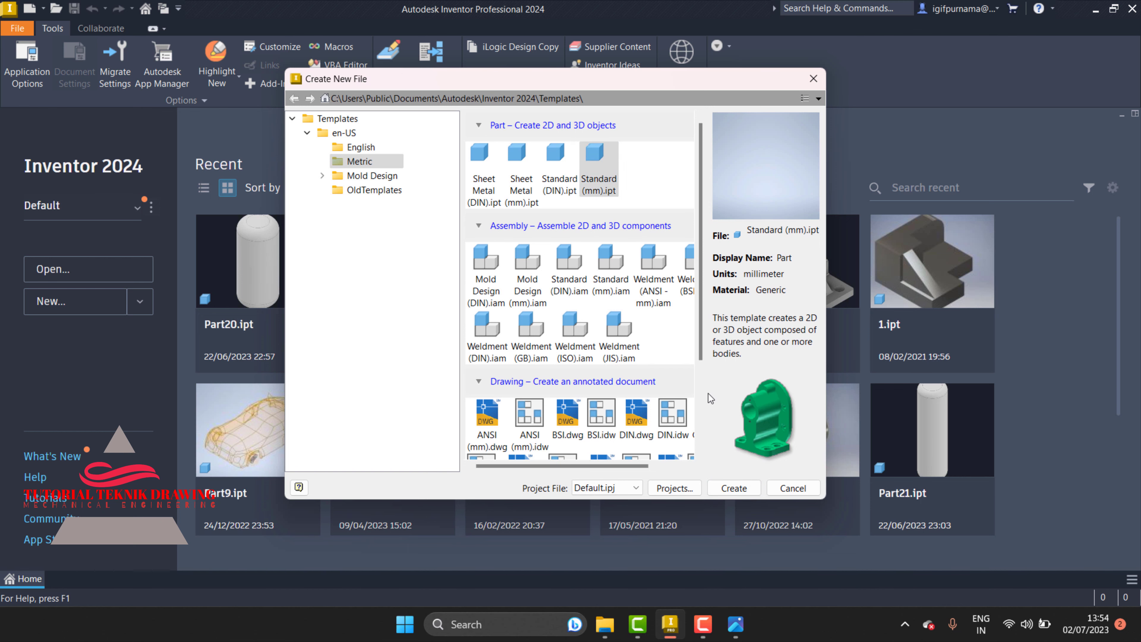
{"action": "left_click", "coordinate": [733, 489]}
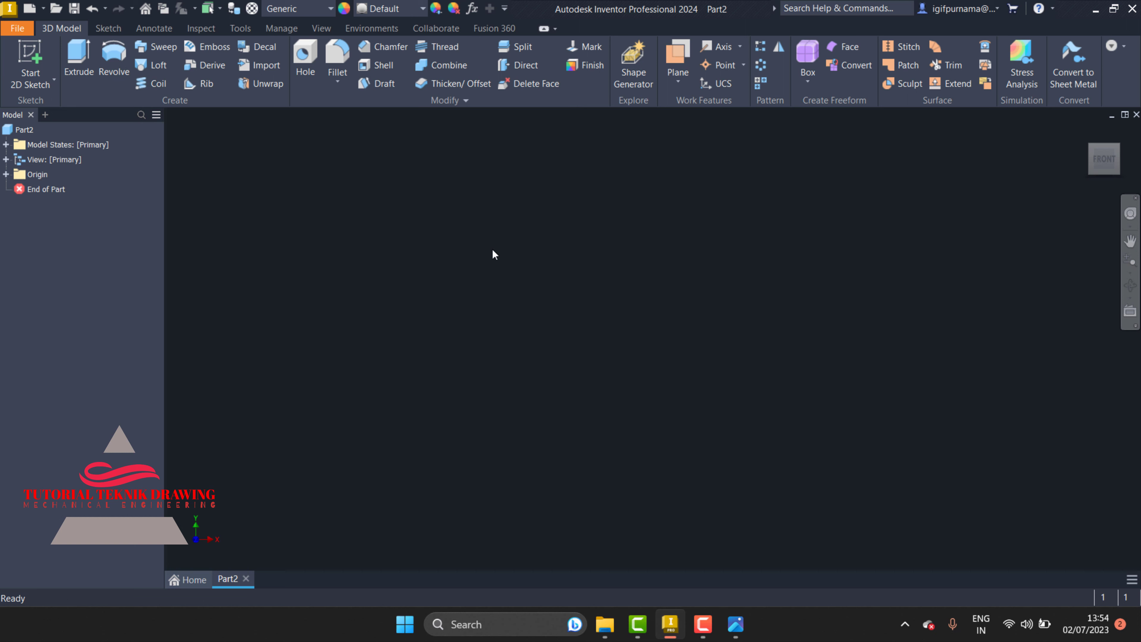
- Start a 2D sketch on the vertical YZ origin plane, seen from the right
{"action": "left_click", "coordinate": [26, 88]}
{"action": "left_click", "coordinate": [42, 111]}
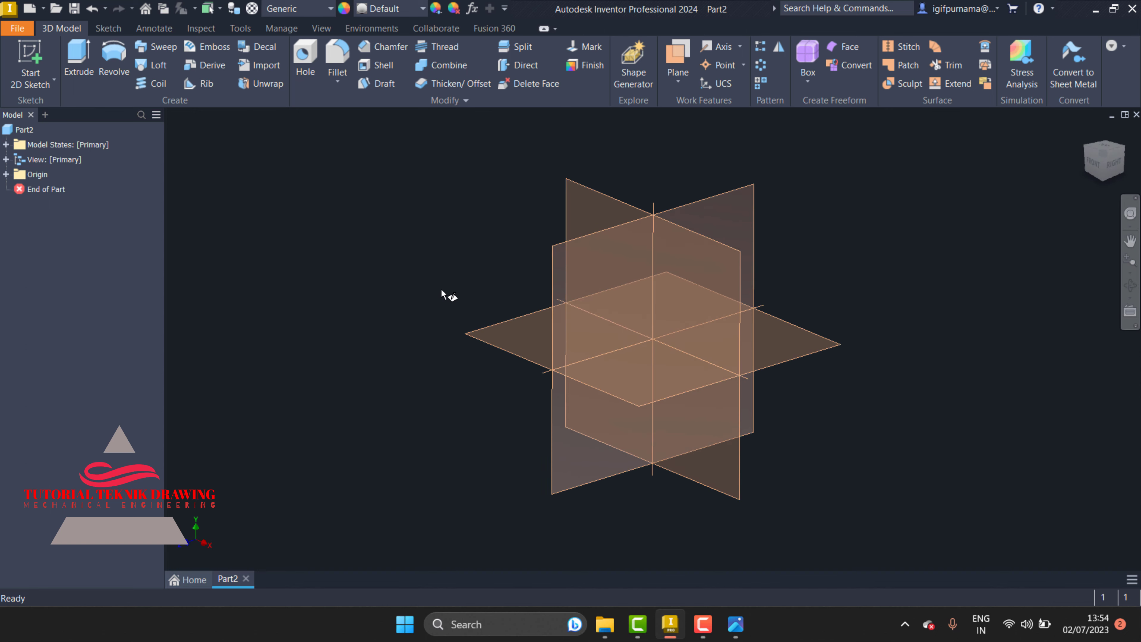
{"action": "left_click", "coordinate": [603, 265]}
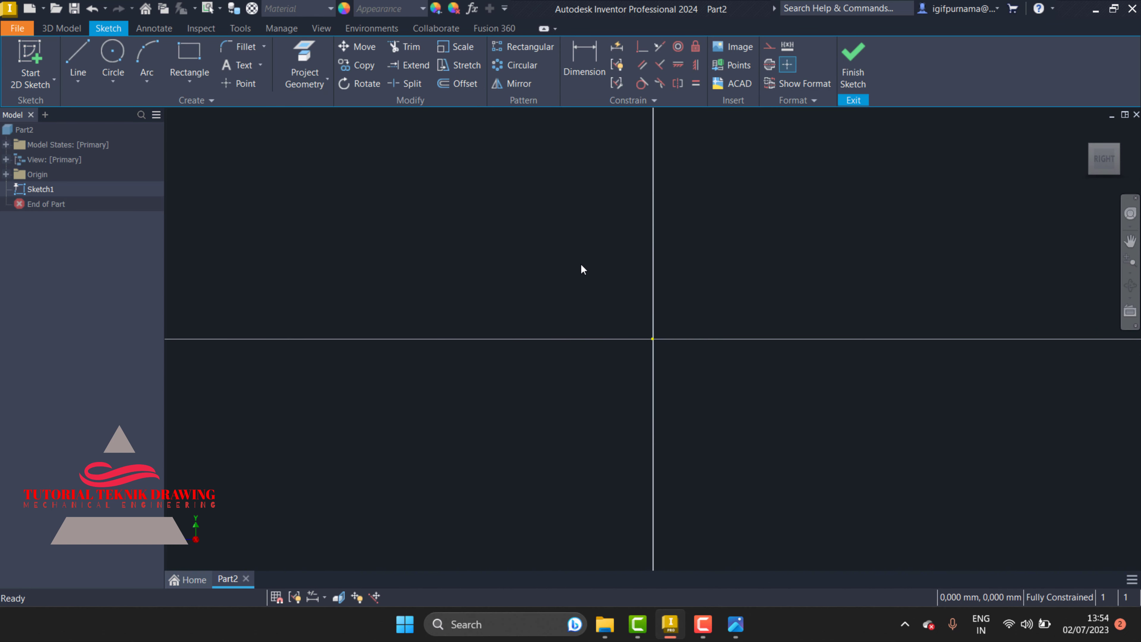
- Consult the enlarged reference drawing and sketch a two-point center rectangle about 25 mm wide, centred on the origin
{"action": "left_click", "coordinate": [736, 625]}
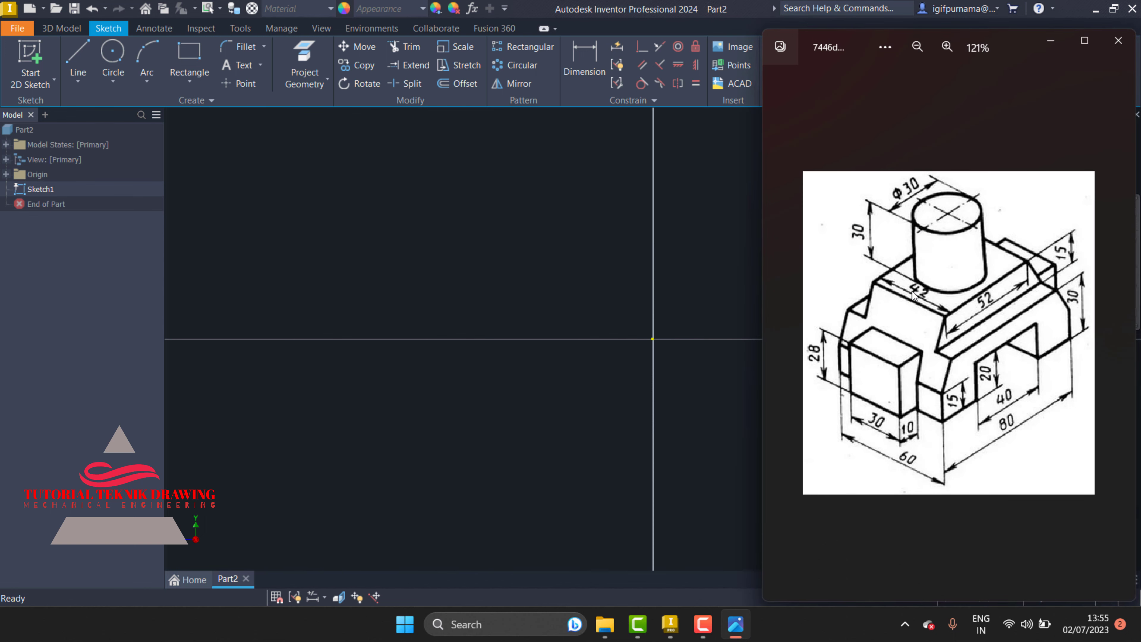
{"action": "left_click", "coordinate": [947, 46]}
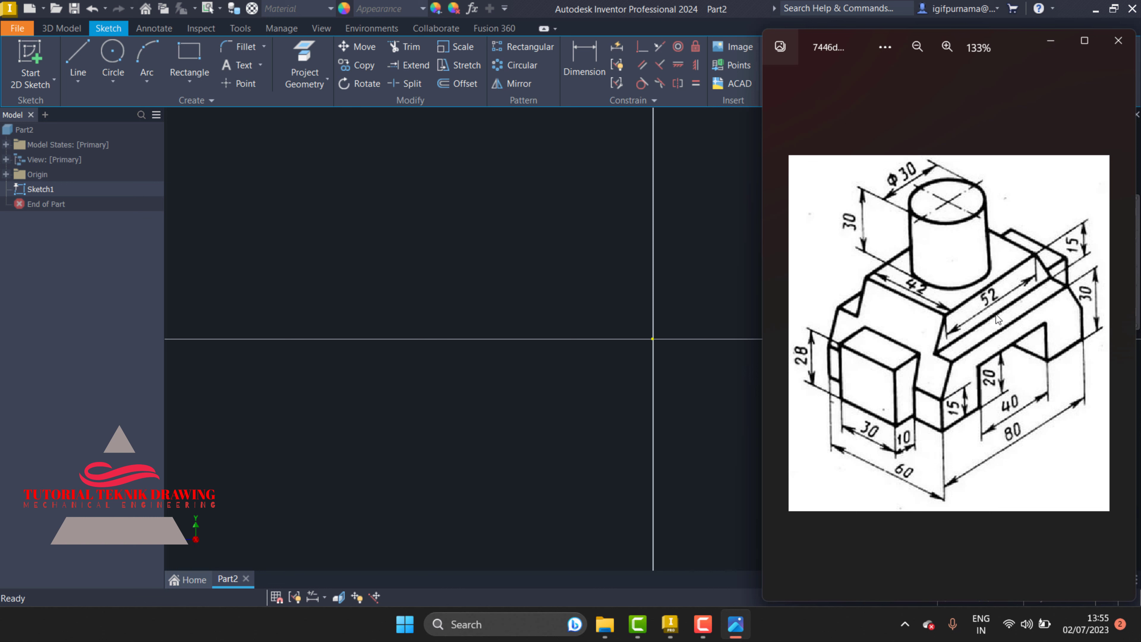
{"action": "left_click", "coordinate": [1042, 40]}
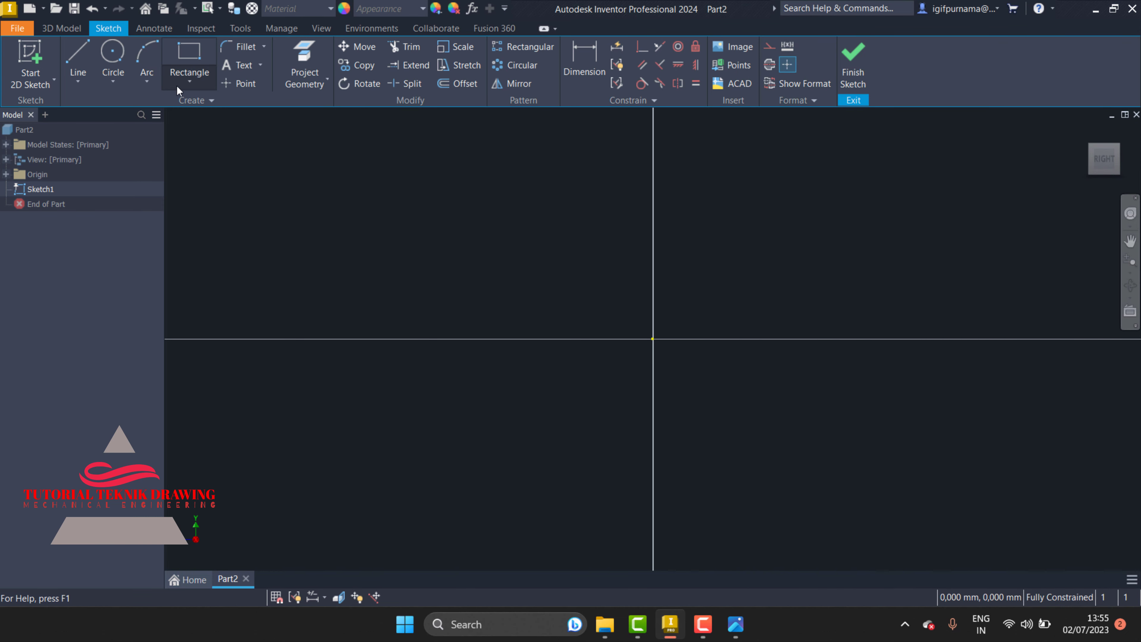
{"action": "left_click", "coordinate": [195, 85]}
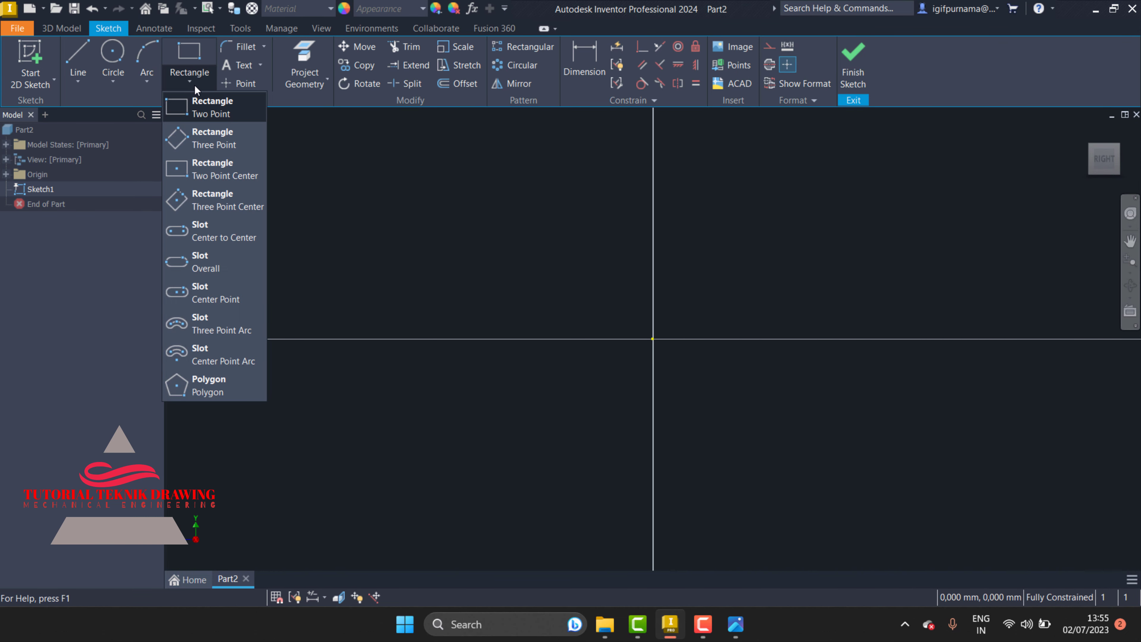
{"action": "left_click", "coordinate": [208, 176]}
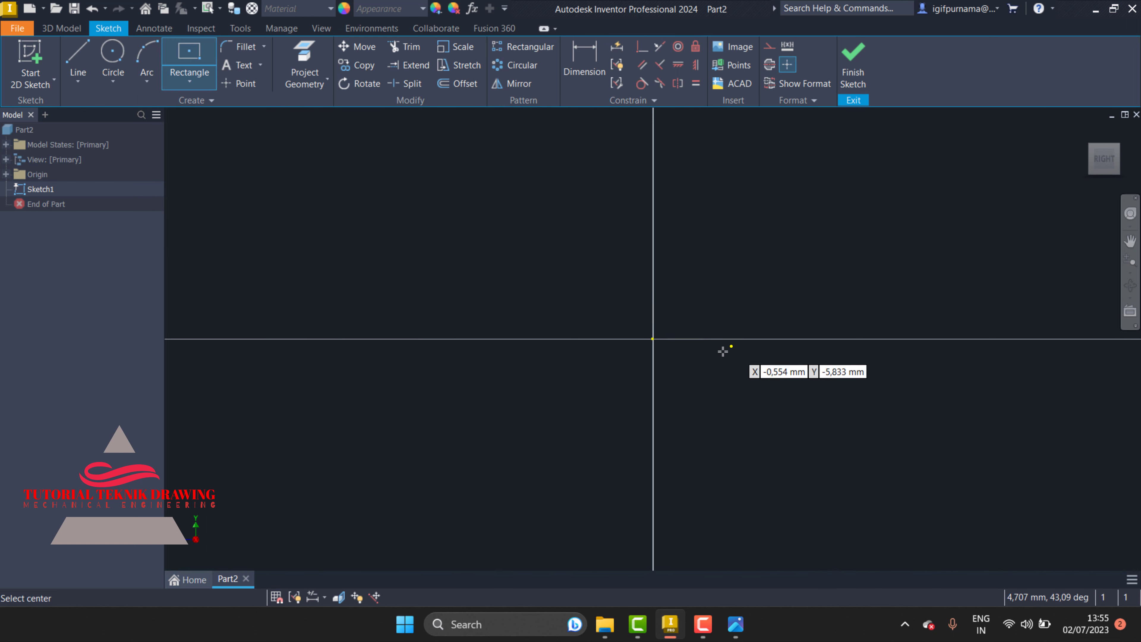
{"action": "left_click", "coordinate": [653, 339]}
{"action": "left_click", "coordinate": [821, 225]}
- Dimension the top edge of the rectangle and set its width to 80 mm, as in the reference drawing
{"action": "left_click", "coordinate": [743, 629]}
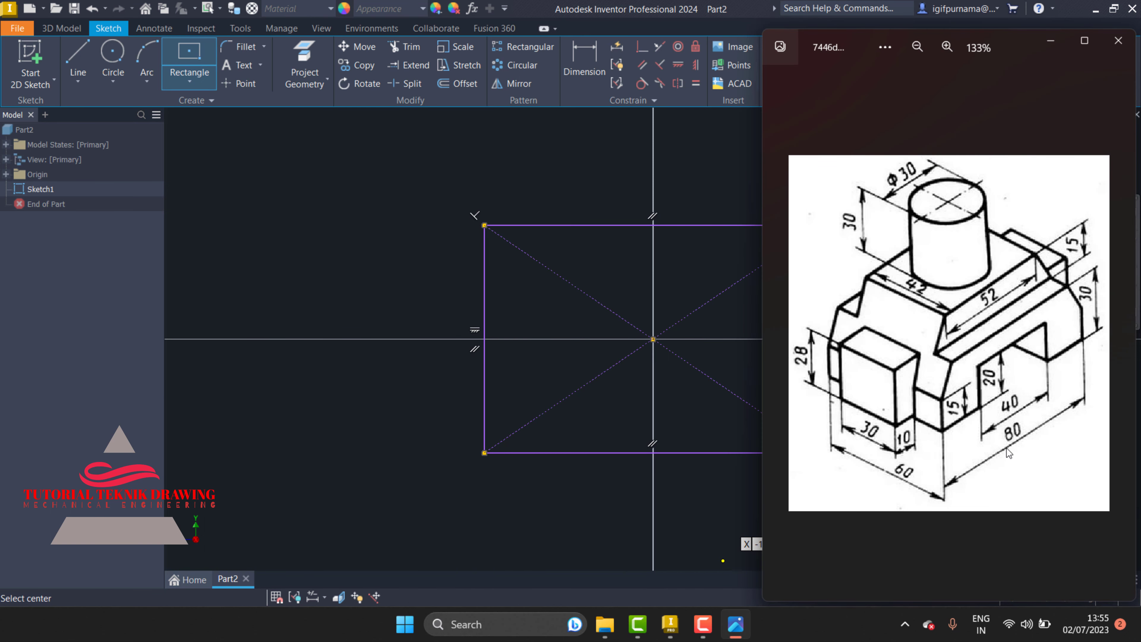
{"action": "left_click", "coordinate": [1062, 35]}
{"action": "left_click", "coordinate": [588, 70]}
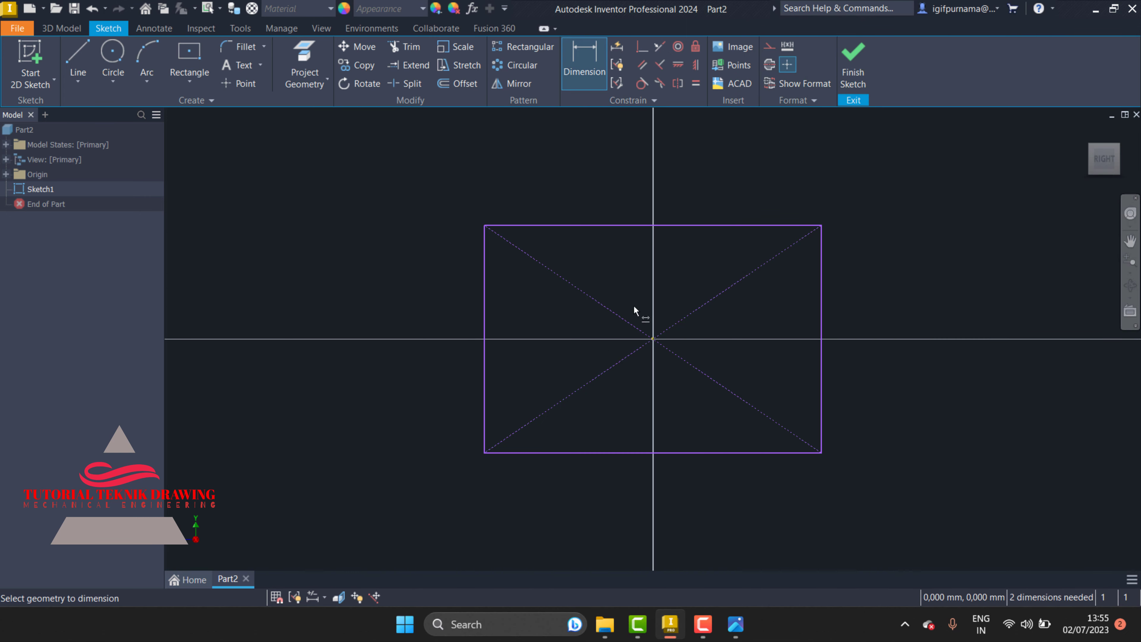
{"action": "left_click", "coordinate": [611, 225]}
{"action": "left_click", "coordinate": [619, 203]}
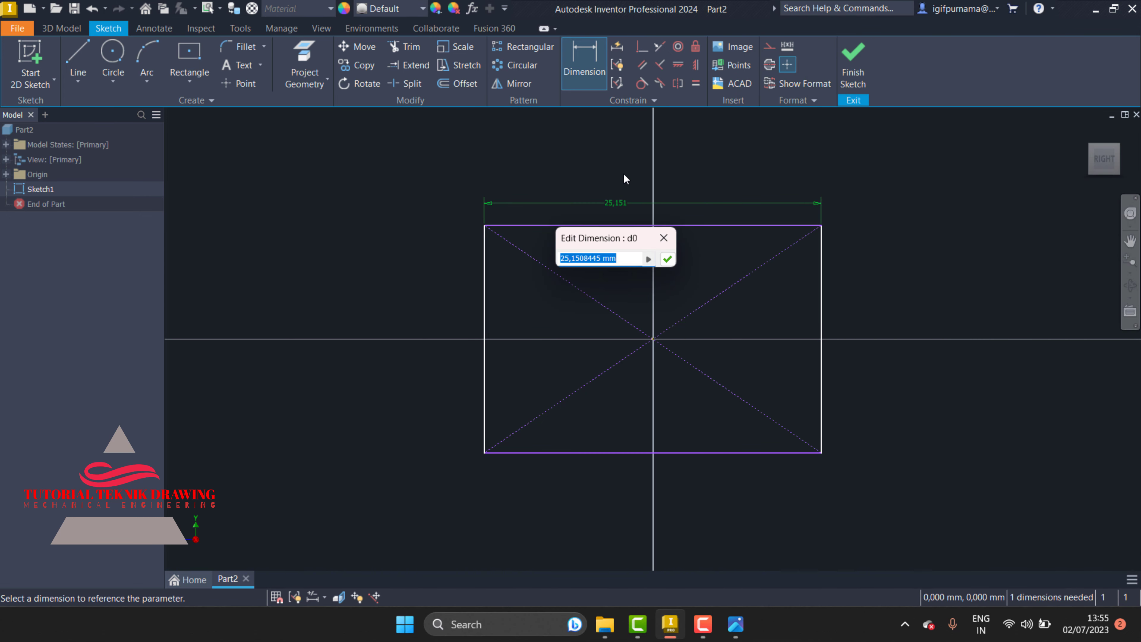
{"action": "type", "text": "80"}
{"action": "key", "text": "Return"}
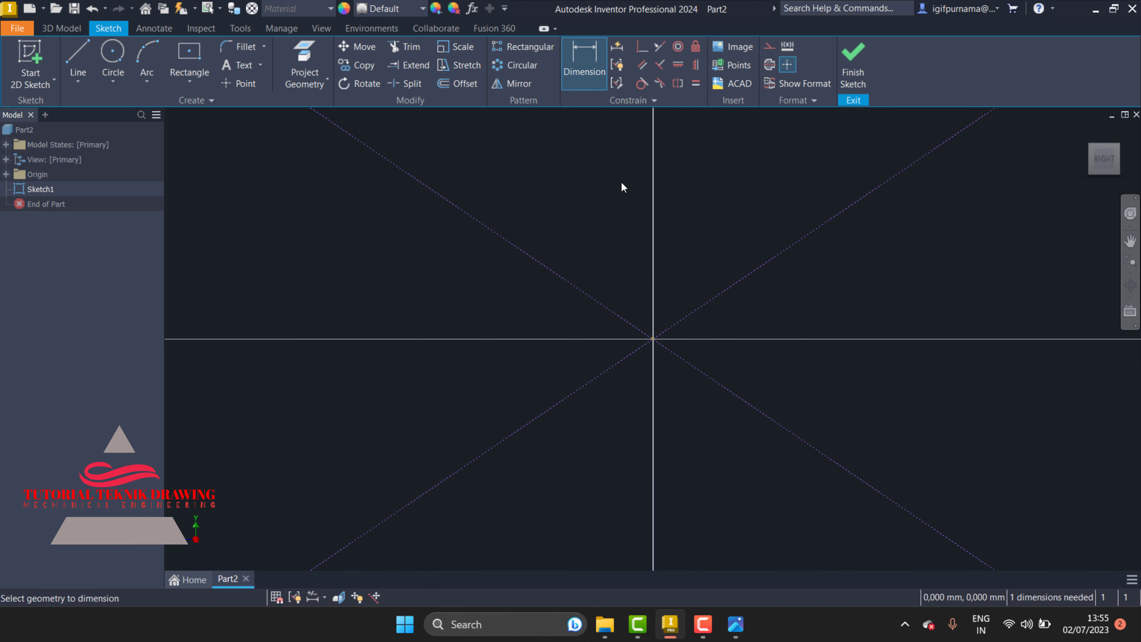
{"action": "left_click", "coordinate": [1130, 271]}
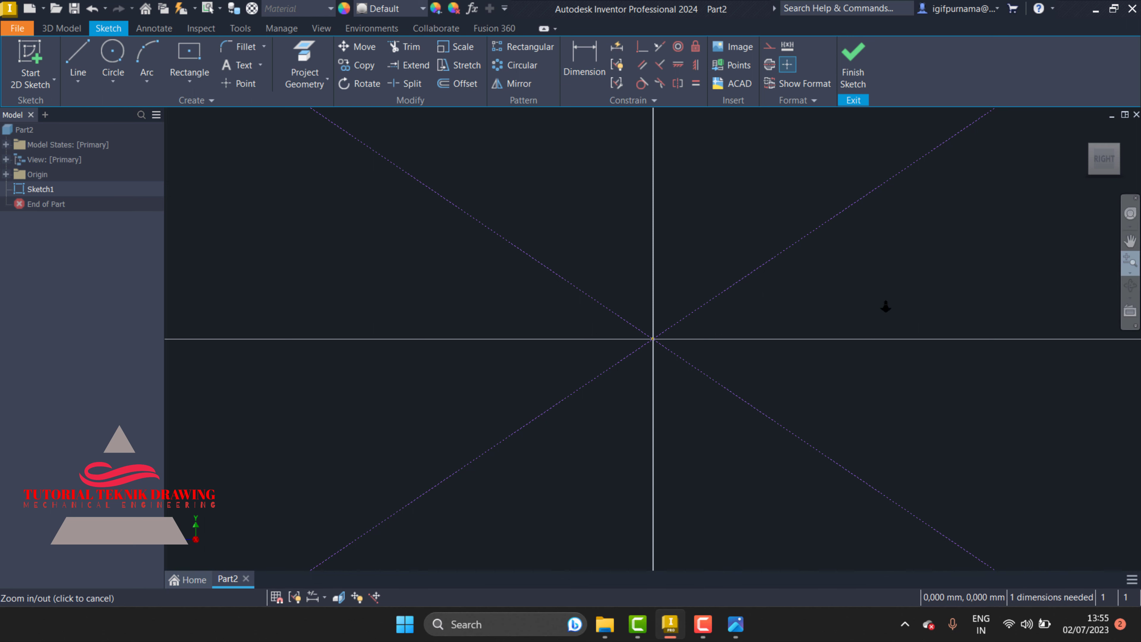
{"action": "left_click_drag", "start_coordinate": [805, 321], "coordinate": [805, 245]}
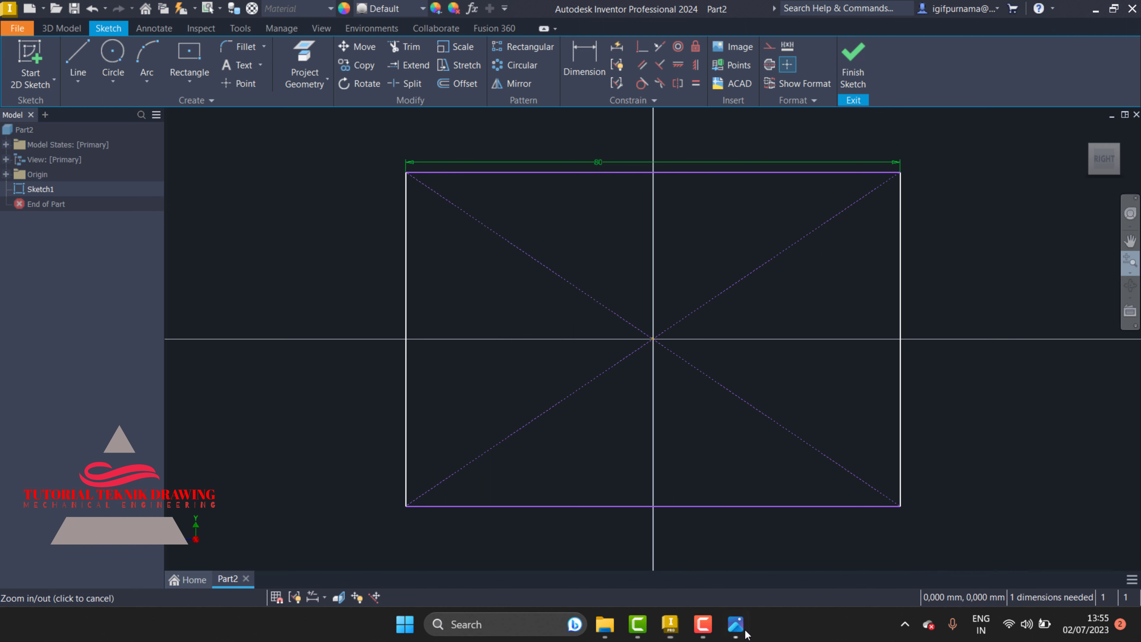
- Dimension the rectangle's left edge and set its height to 45 mm, based on the reference drawing
{"action": "left_click", "coordinate": [736, 624]}
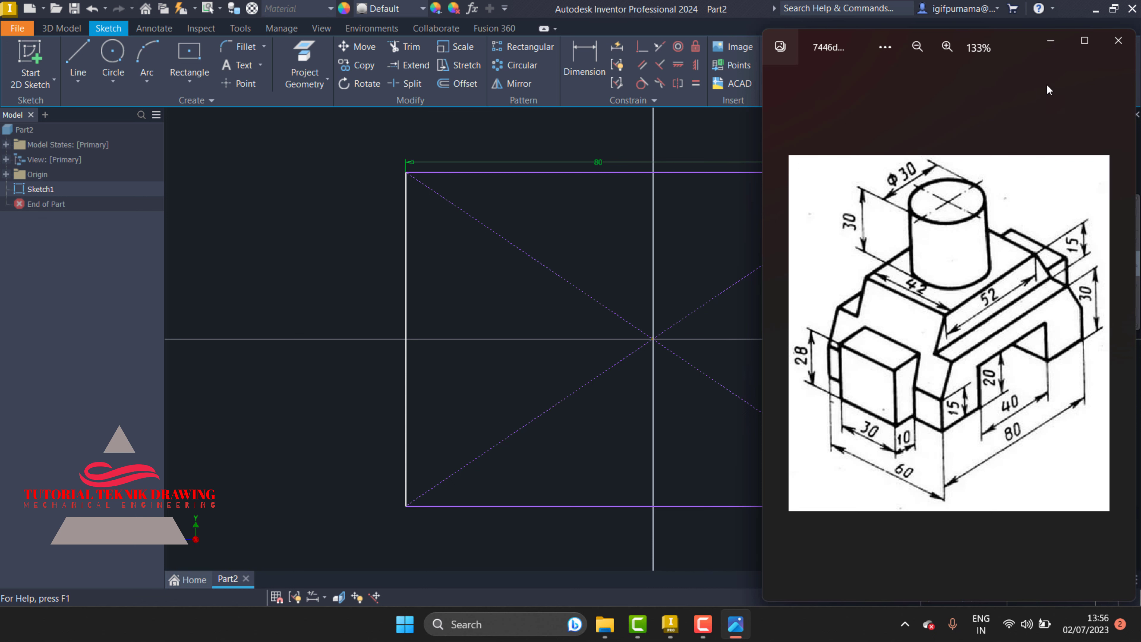
{"action": "left_click", "coordinate": [1050, 43]}
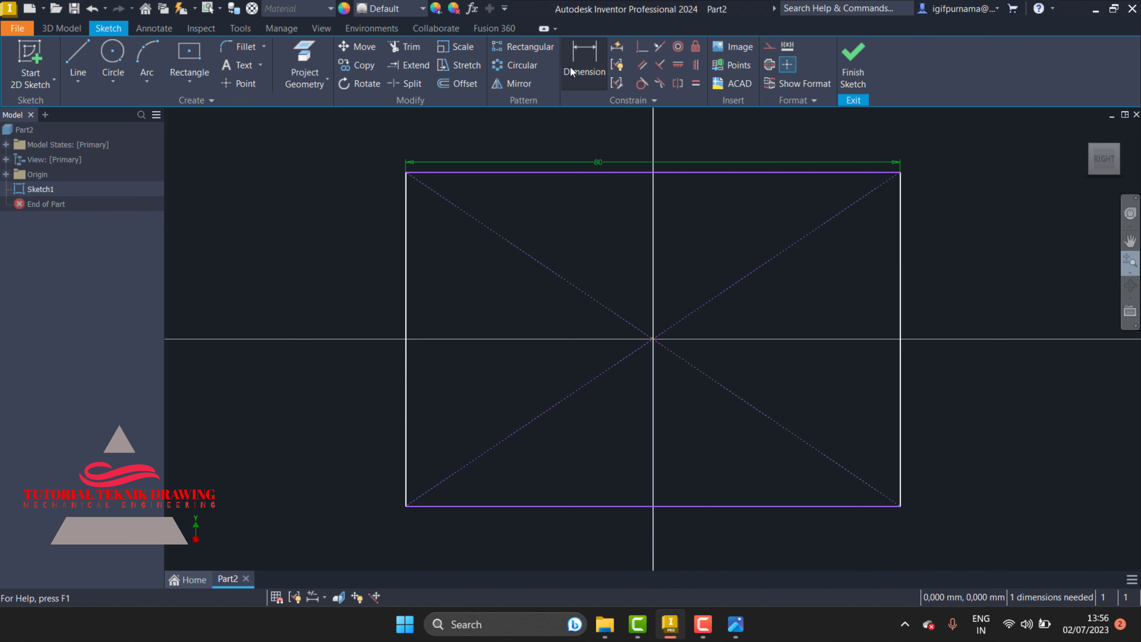
{"action": "left_click", "coordinate": [581, 64]}
{"action": "left_click", "coordinate": [405, 285]}
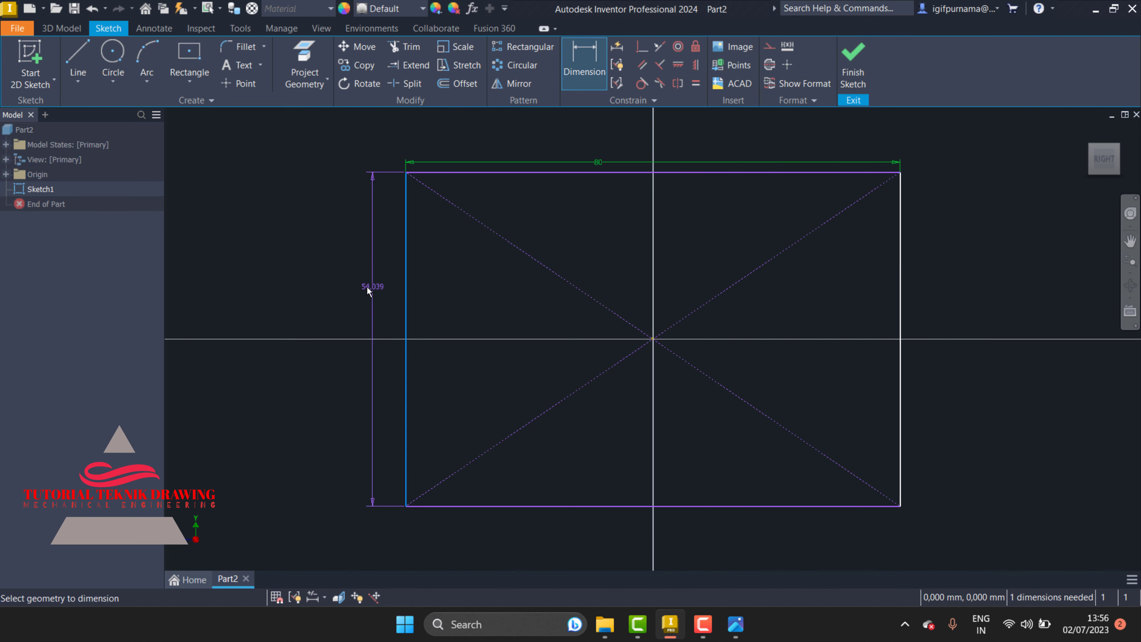
{"action": "left_click", "coordinate": [365, 288]}
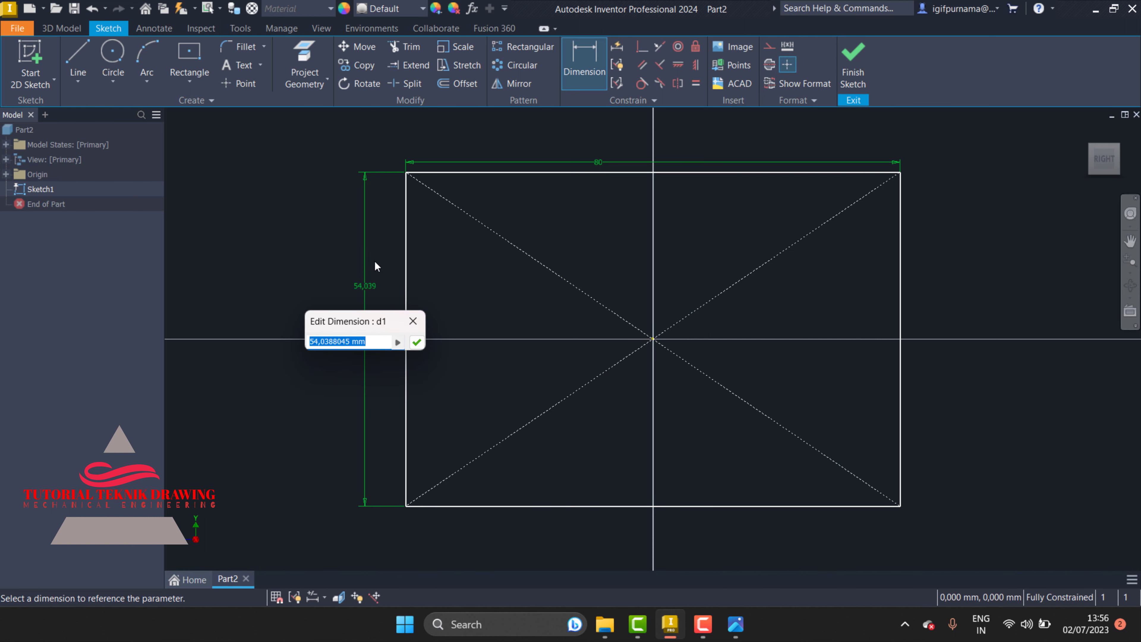
{"action": "type", "text": "45"}
{"action": "key", "text": "Return"}
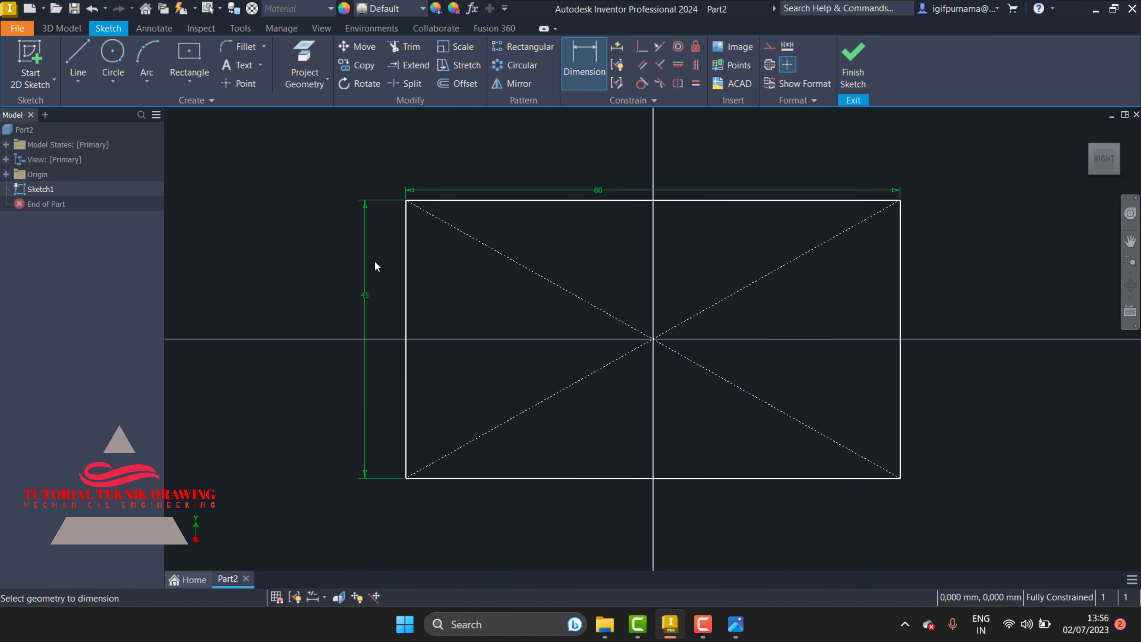
- Sketch a two-point rectangle about 36 mm wide and 15 mm high, rising from the middle of the large rectangle's bottom edge
{"action": "left_click", "coordinate": [735, 624]}
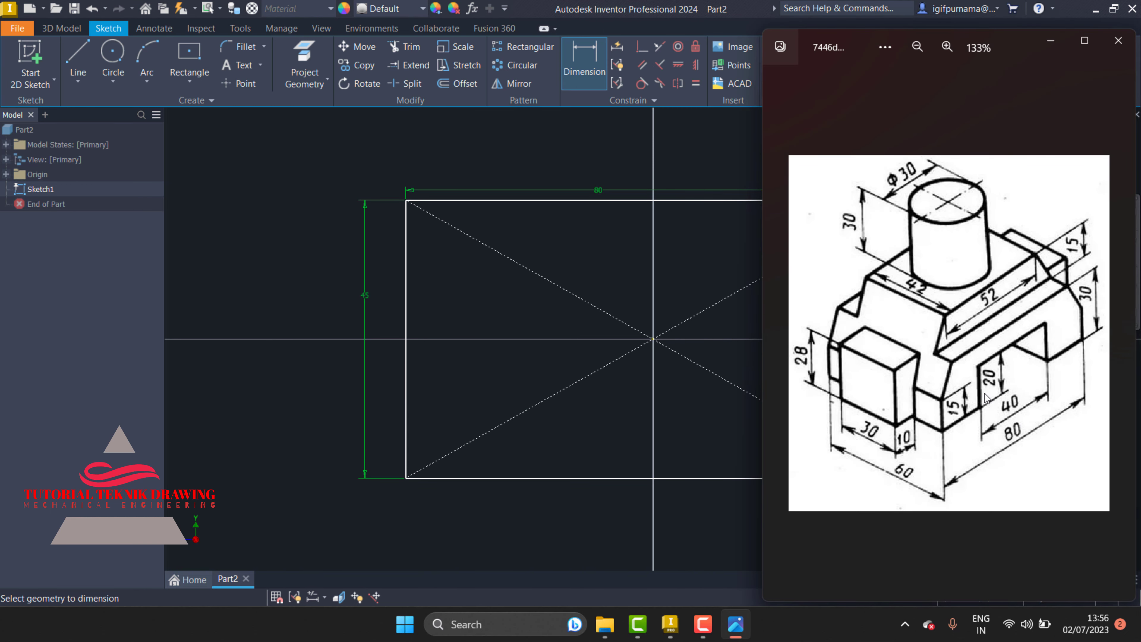
{"action": "left_click", "coordinate": [1051, 42]}
{"action": "left_click", "coordinate": [197, 83]}
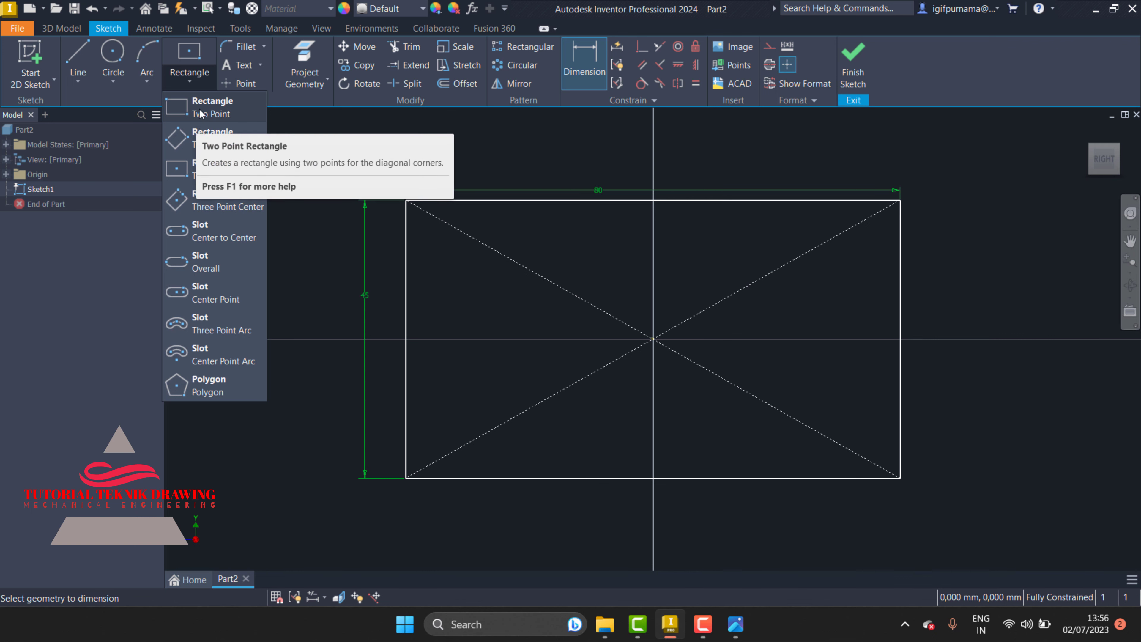
{"action": "left_click", "coordinate": [201, 114]}
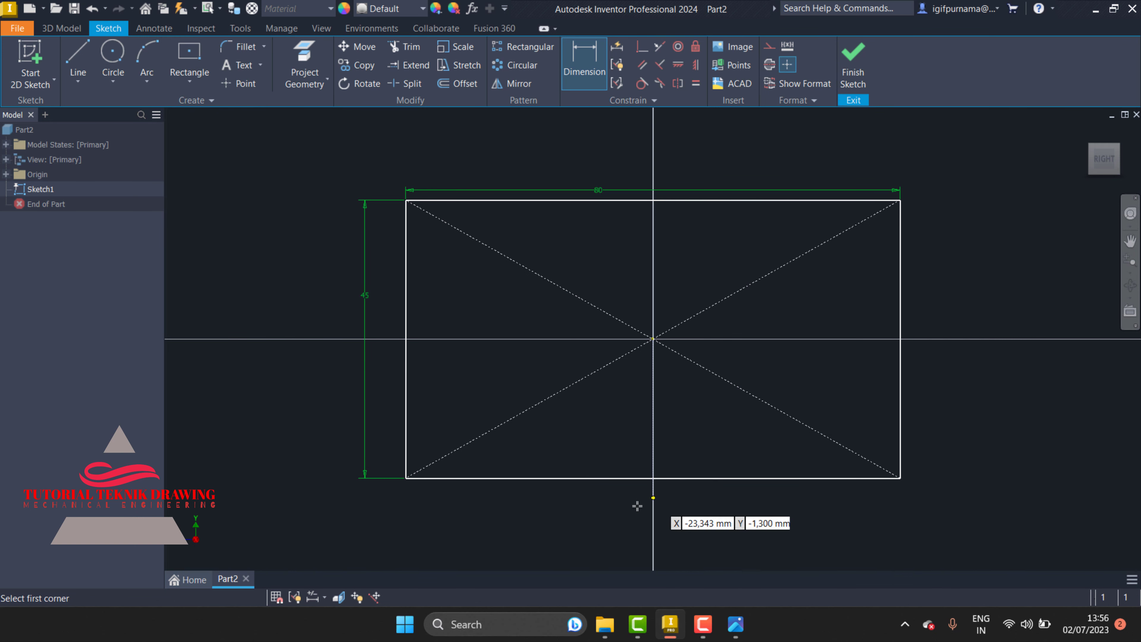
{"action": "left_click", "coordinate": [541, 478]}
{"action": "left_click", "coordinate": [762, 386]}
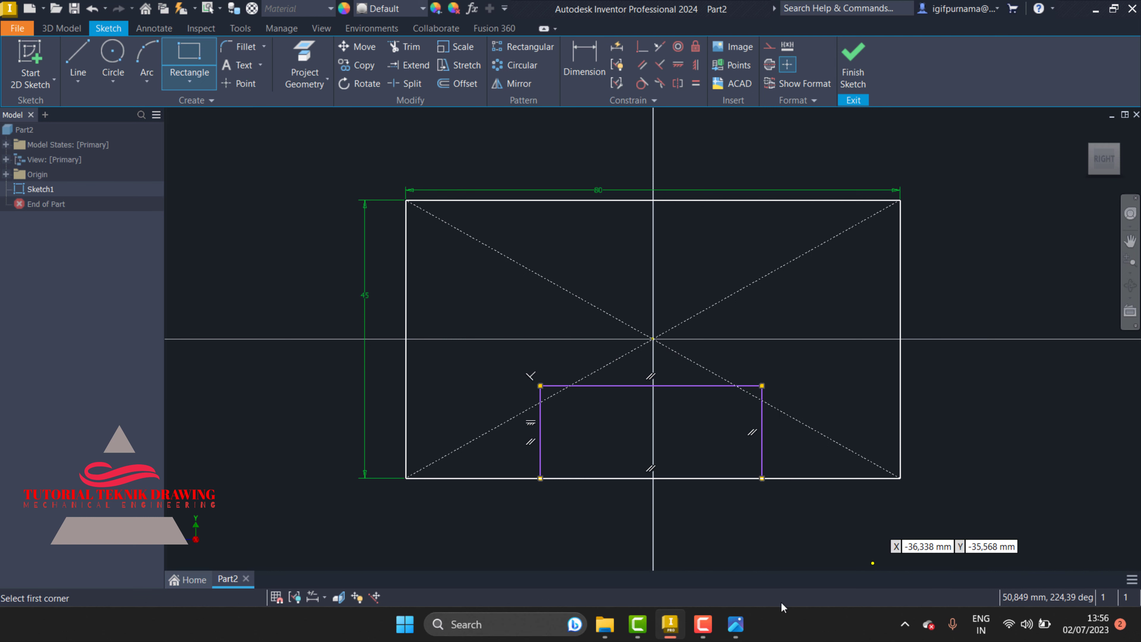
- Set the horizontal distance from the small rectangle's left edge to the origin to 20 mm, following the reference drawing
{"action": "left_click", "coordinate": [740, 632]}
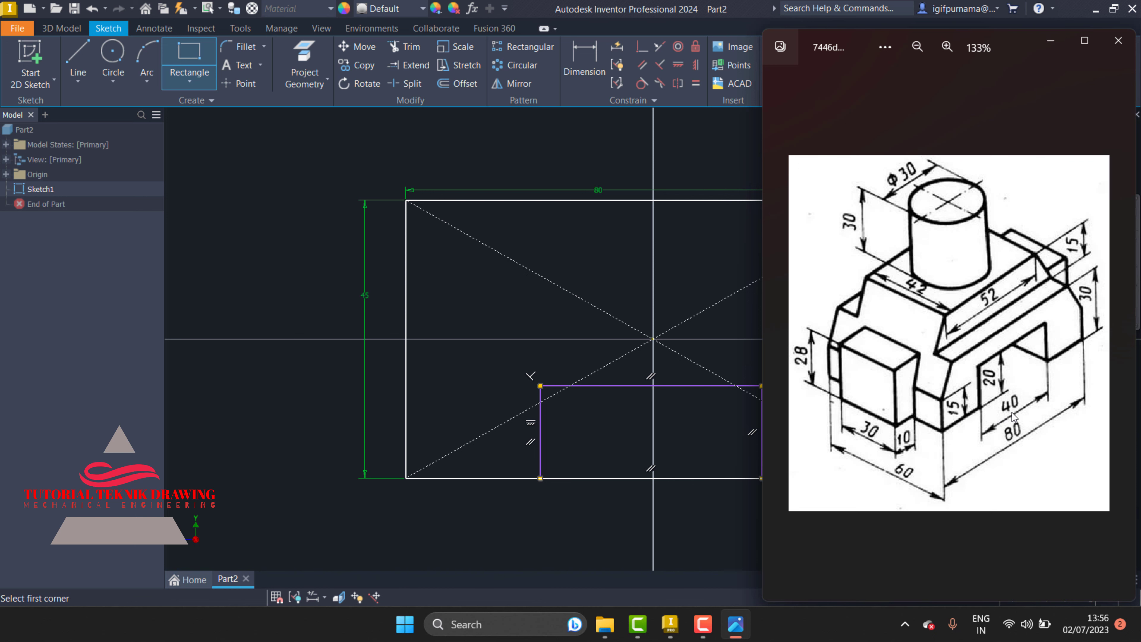
{"action": "left_click", "coordinate": [1051, 41]}
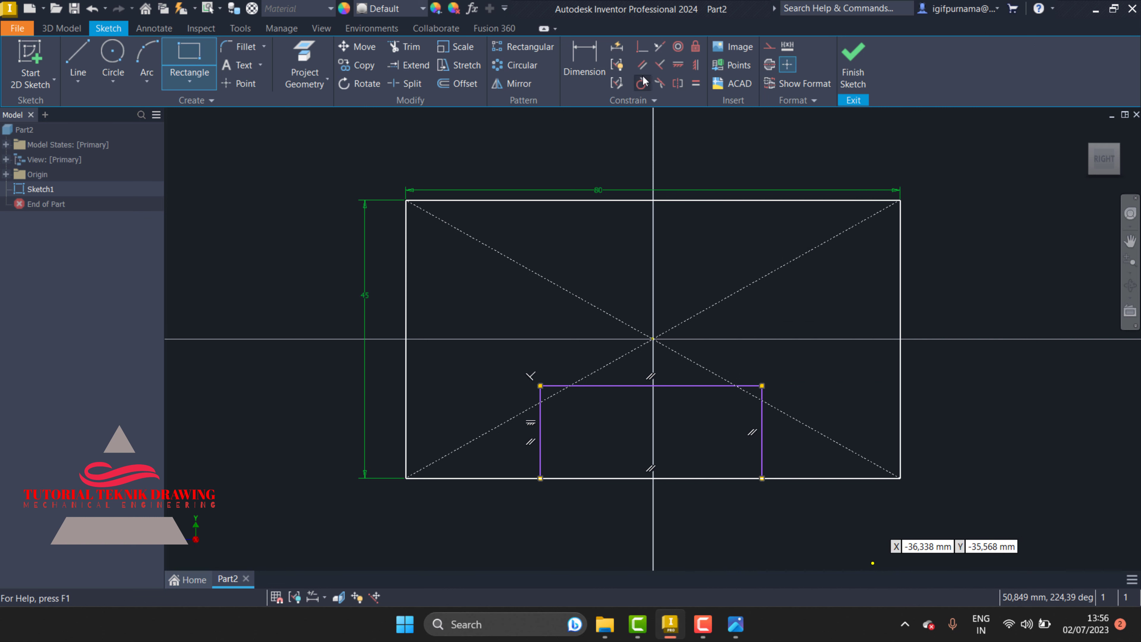
{"action": "key", "text": "d"}
{"action": "left_click", "coordinate": [541, 449]}
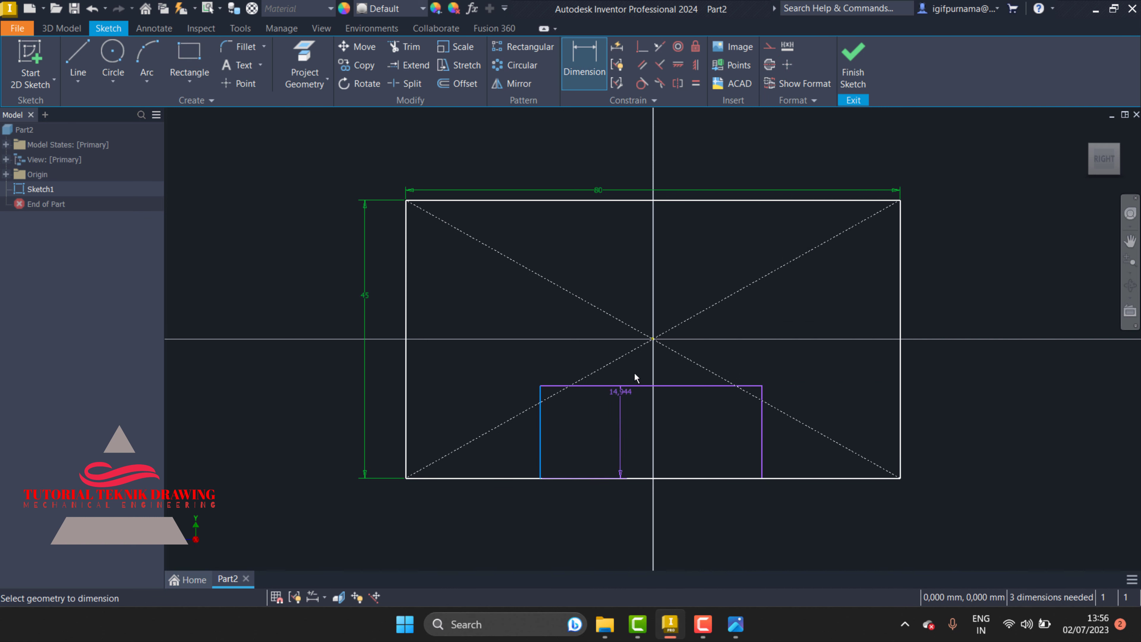
{"action": "left_click", "coordinate": [654, 339]}
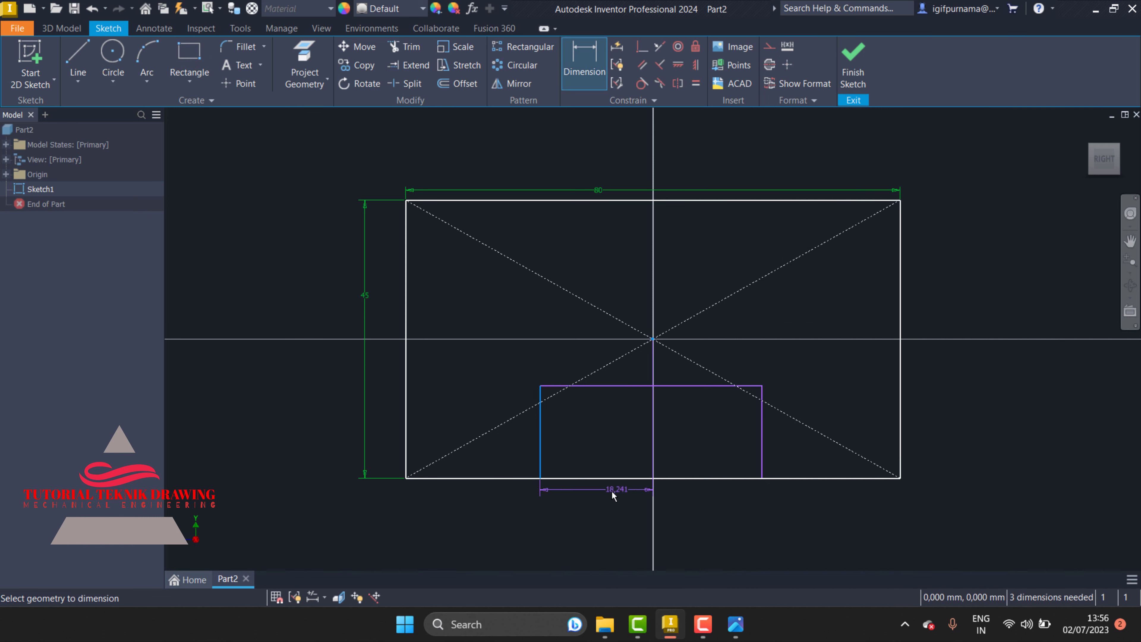
{"action": "left_click", "coordinate": [612, 492]}
{"action": "type", "text": "20"}
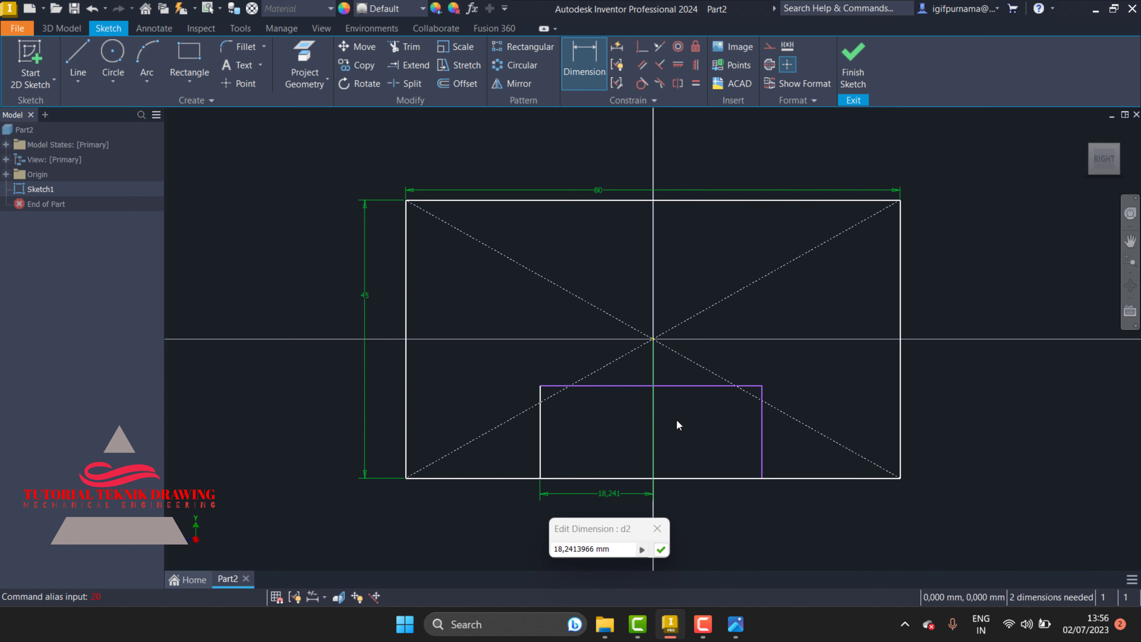
{"action": "left_click_drag", "start_coordinate": [614, 549], "coordinate": [510, 543]}
{"action": "type", "text": "20"}
{"action": "key", "text": "Return"}
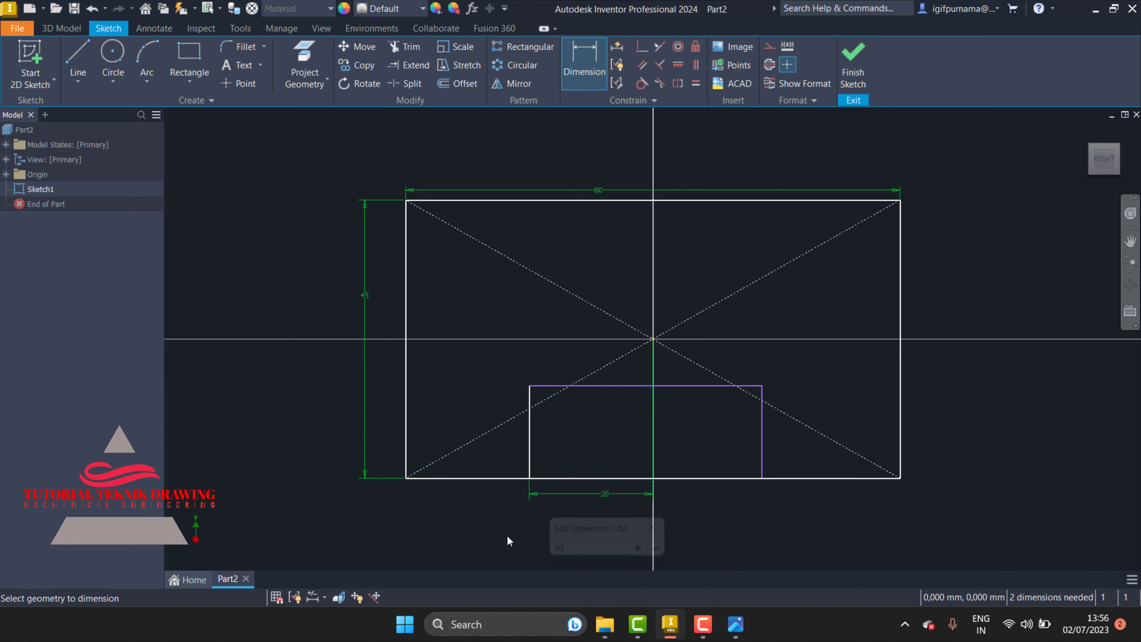
- Set the horizontal distance from the small rectangle's right edge to the origin to 20 mm
{"action": "left_click", "coordinate": [762, 449]}
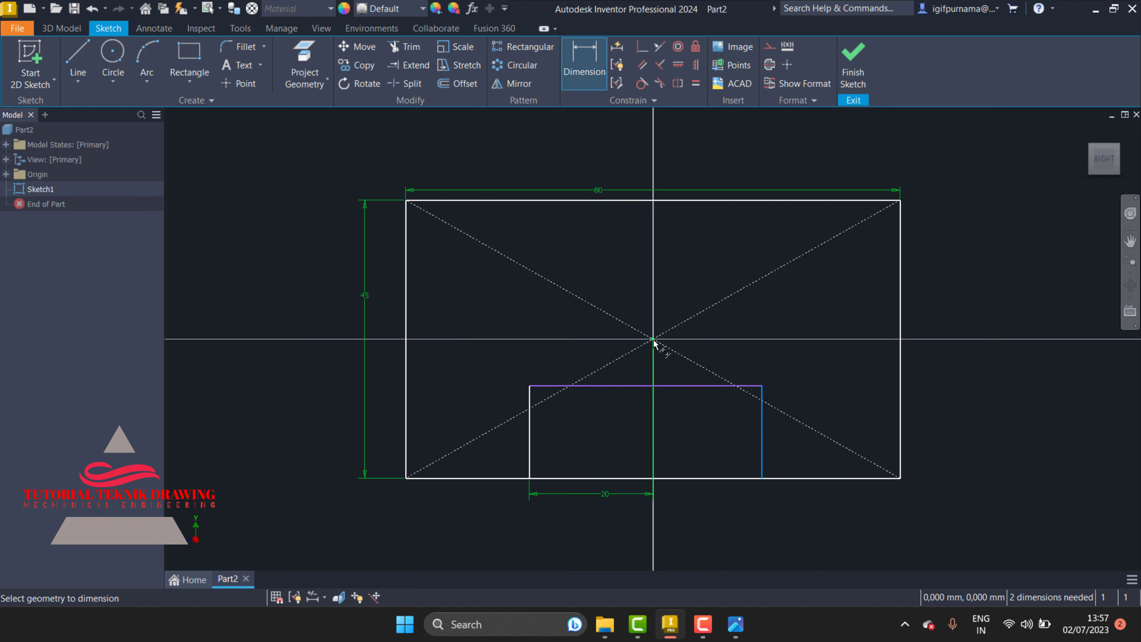
{"action": "left_click", "coordinate": [653, 340]}
{"action": "left_click", "coordinate": [703, 526]}
{"action": "type", "text": "2"}
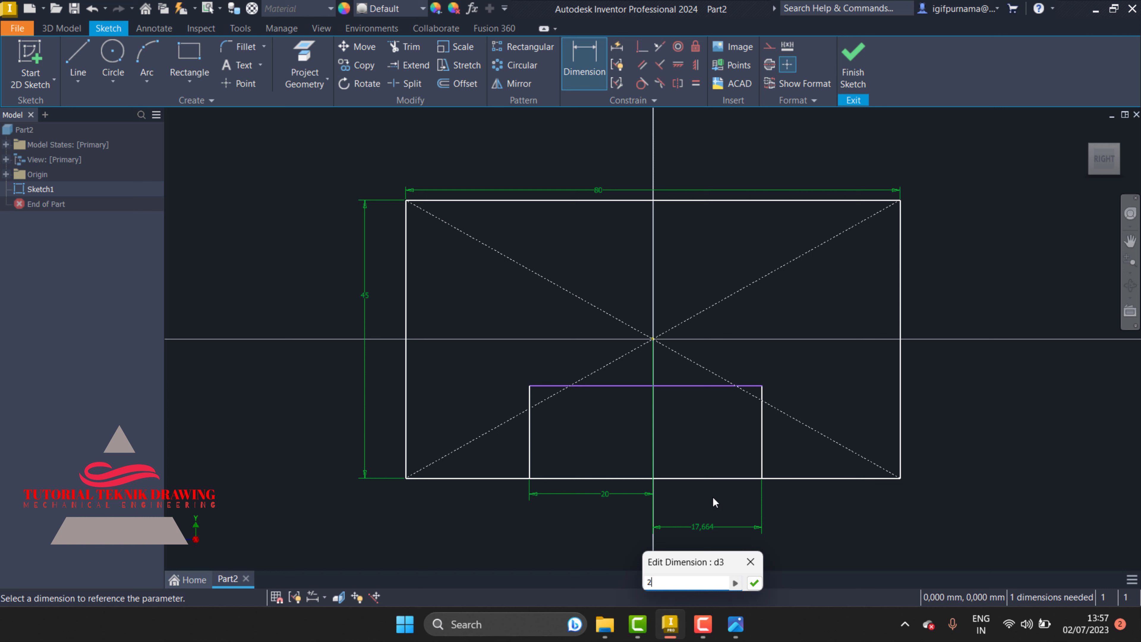
{"action": "type", "text": "0"}
{"action": "key", "text": "Return"}
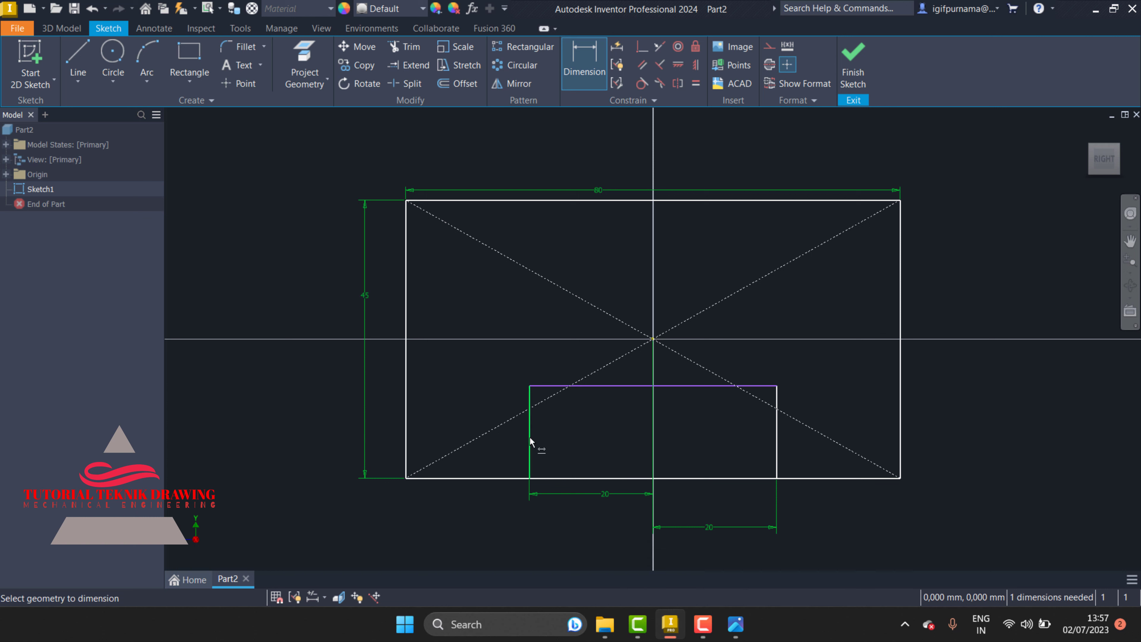
- Dimension the small rectangle's left edge and set its height to 20 mm
{"action": "left_click", "coordinate": [530, 443]}
{"action": "left_click", "coordinate": [485, 438]}
{"action": "key", "text": "Escape"}
{"action": "key", "text": "d"}
{"action": "left_click", "coordinate": [529, 448]}
{"action": "left_click", "coordinate": [513, 440]}
{"action": "type", "text": "20"}
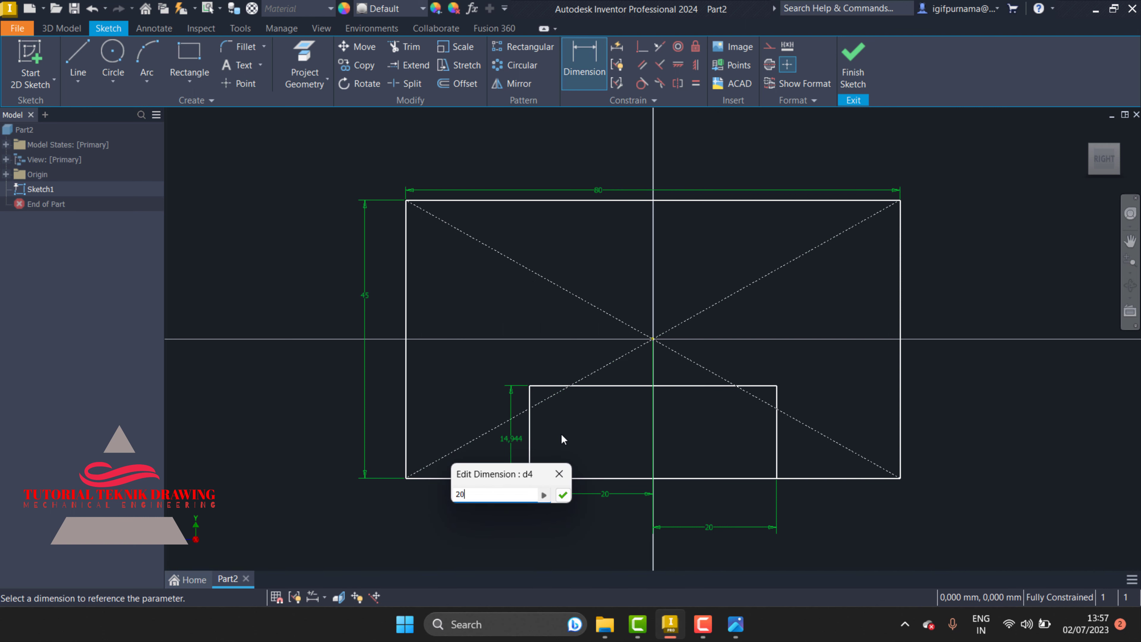
{"action": "key", "text": "Return"}
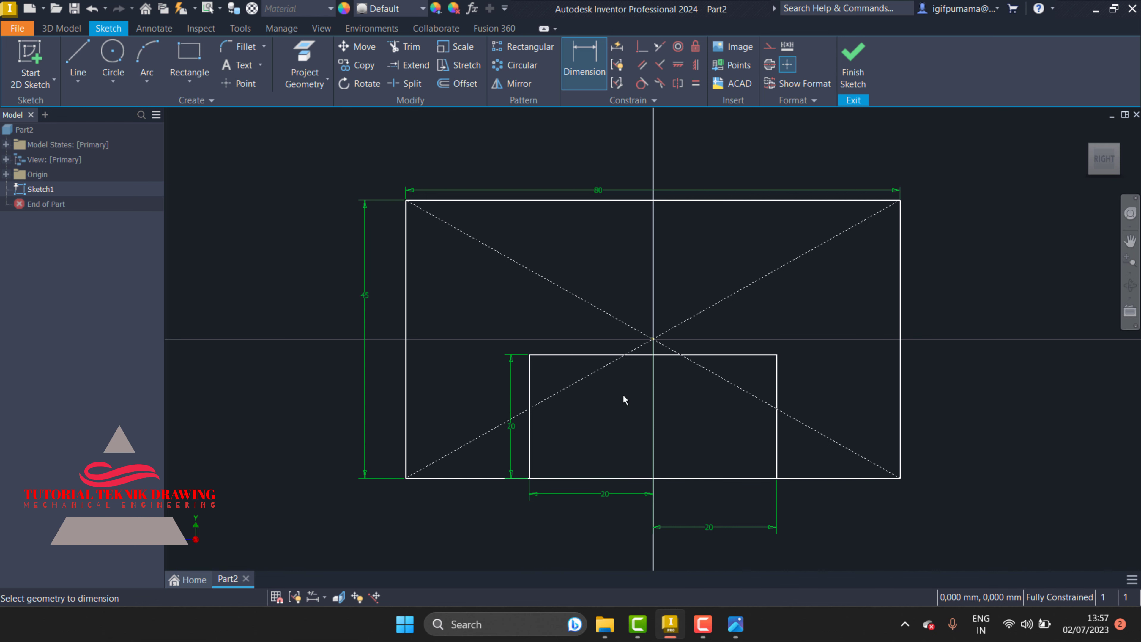
- Try to trim the large rectangle's bottom edge between the small rectangle's two sides
{"action": "left_click", "coordinate": [400, 47]}
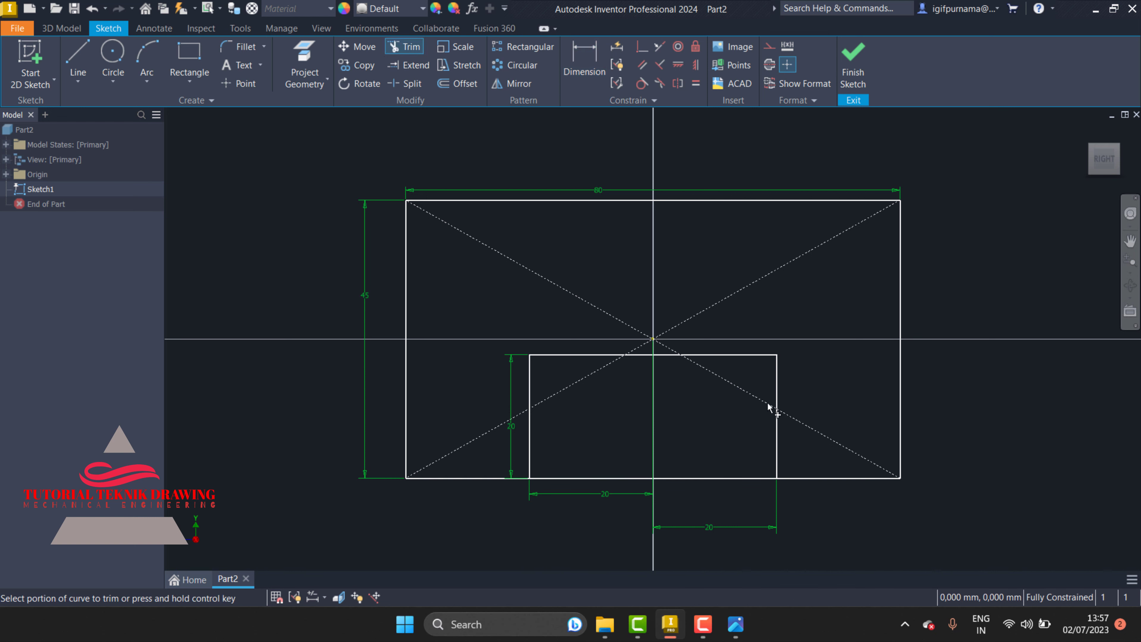
{"action": "left_click", "coordinate": [594, 470]}
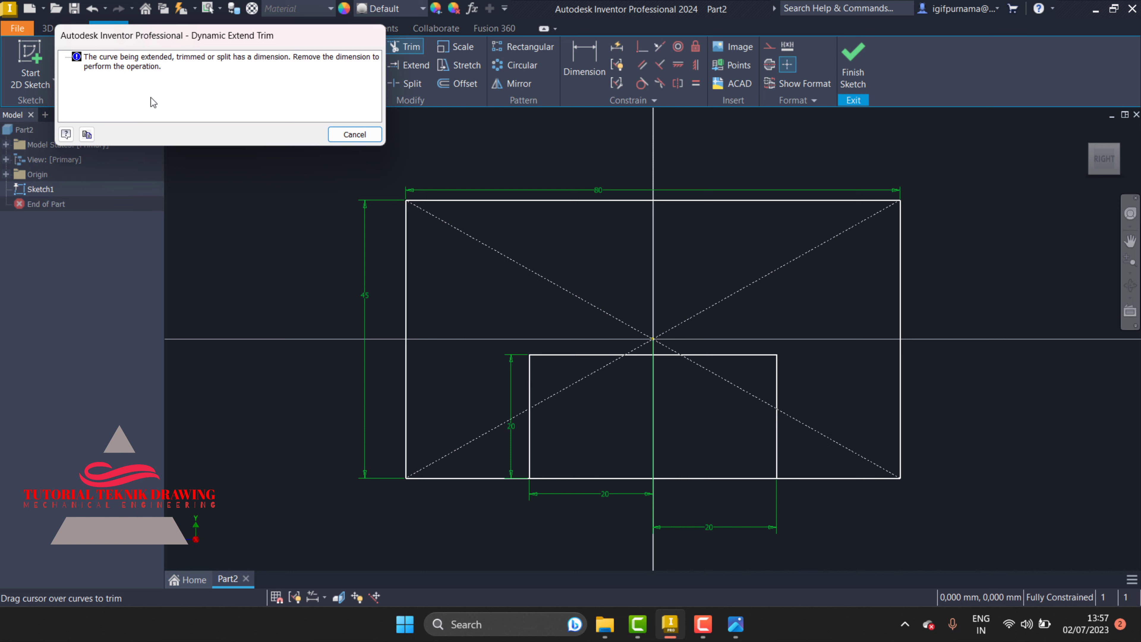
{"action": "left_click", "coordinate": [334, 135]}
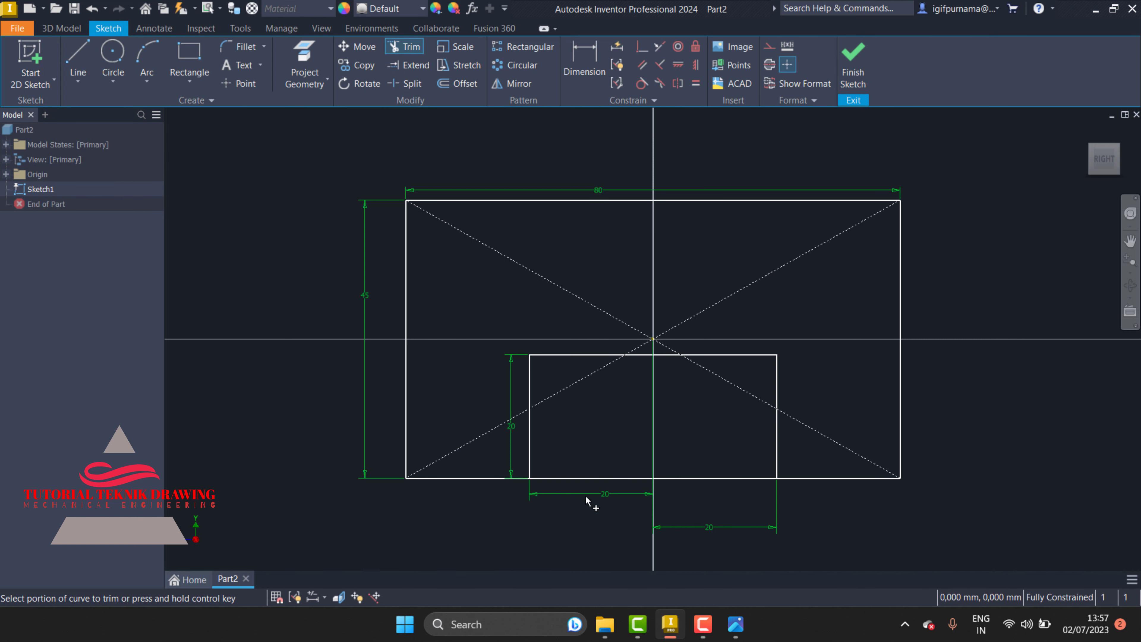
- Delete the two 20 mm horizontal dimensions that locate the small rectangle's sides from the origin
{"action": "key", "text": "Escape"}
{"action": "right_click", "coordinate": [607, 499]}
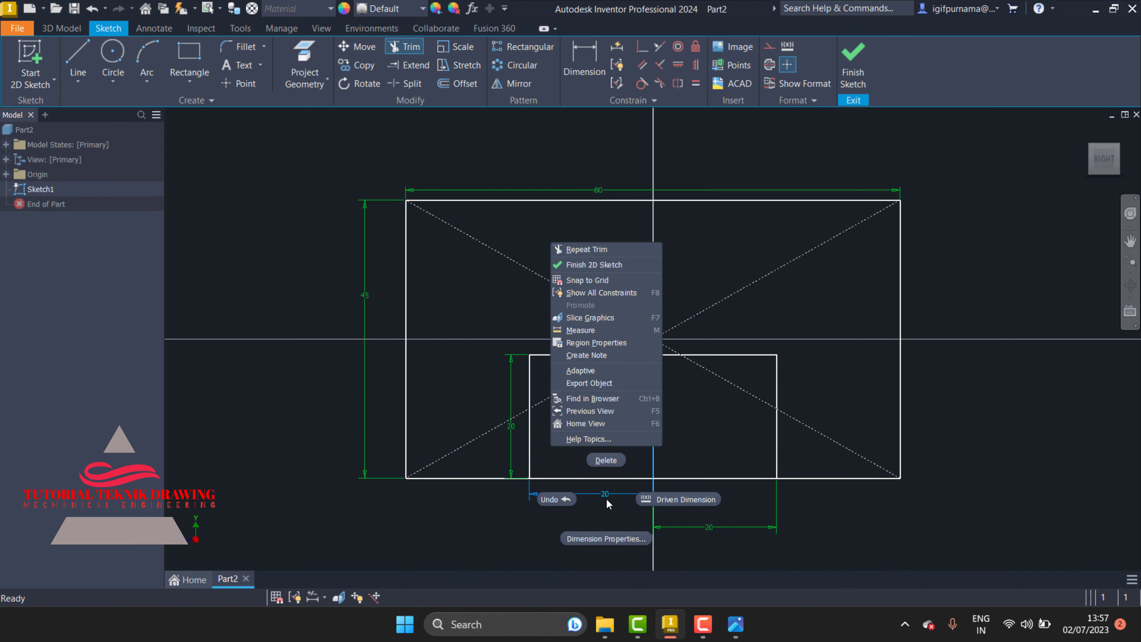
{"action": "key", "text": "Escape"}
{"action": "right_click", "coordinate": [713, 521]}
{"action": "left_click", "coordinate": [707, 484]}
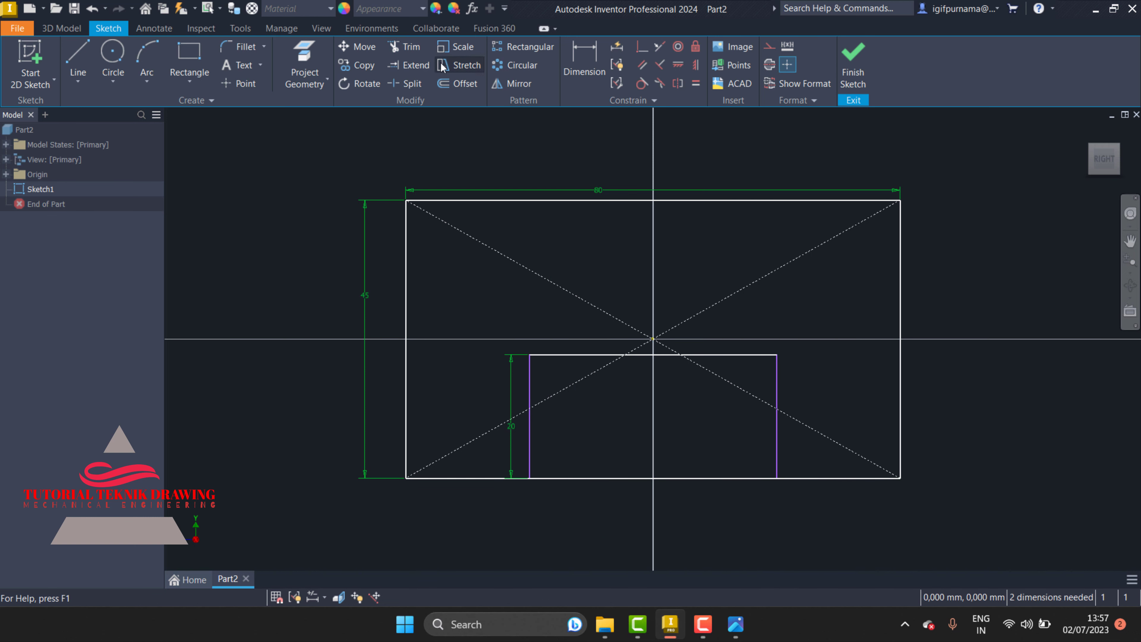
- Retry trimming the bottom edge lines across the small rectangle's opening
{"action": "left_click", "coordinate": [404, 47]}
{"action": "mouse_move", "coordinate": [710, 502]}
{"action": "left_mouse_down"}
{"action": "mouse_move", "coordinate": [614, 477]}
{"action": "mouse_move", "coordinate": [598, 491]}
{"action": "left_mouse_up"}
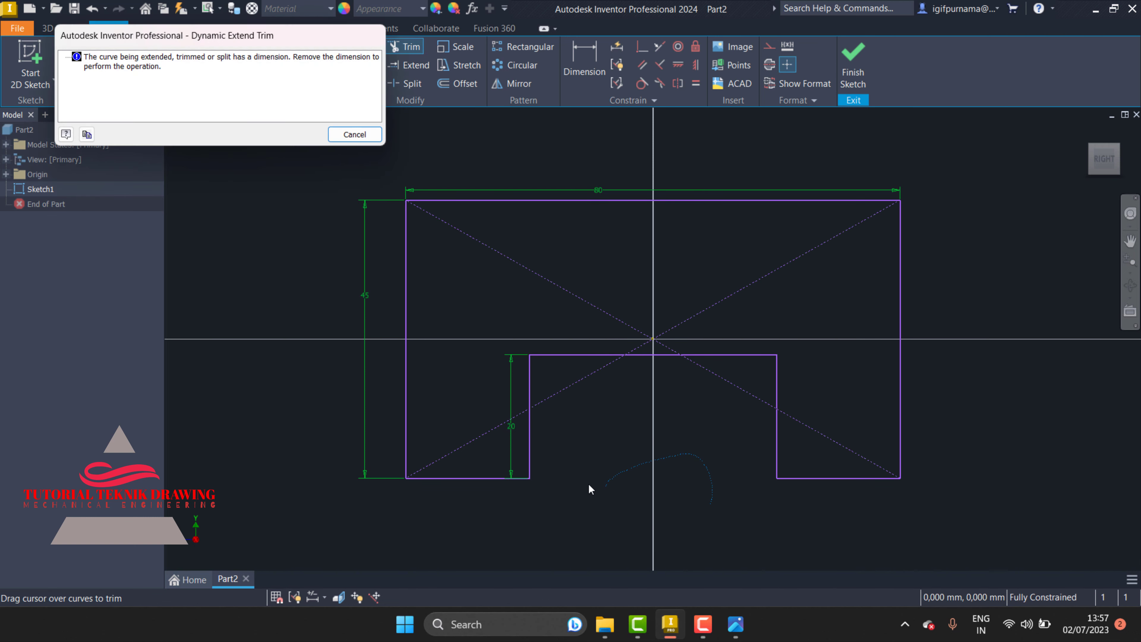
{"action": "key", "text": "Escape"}
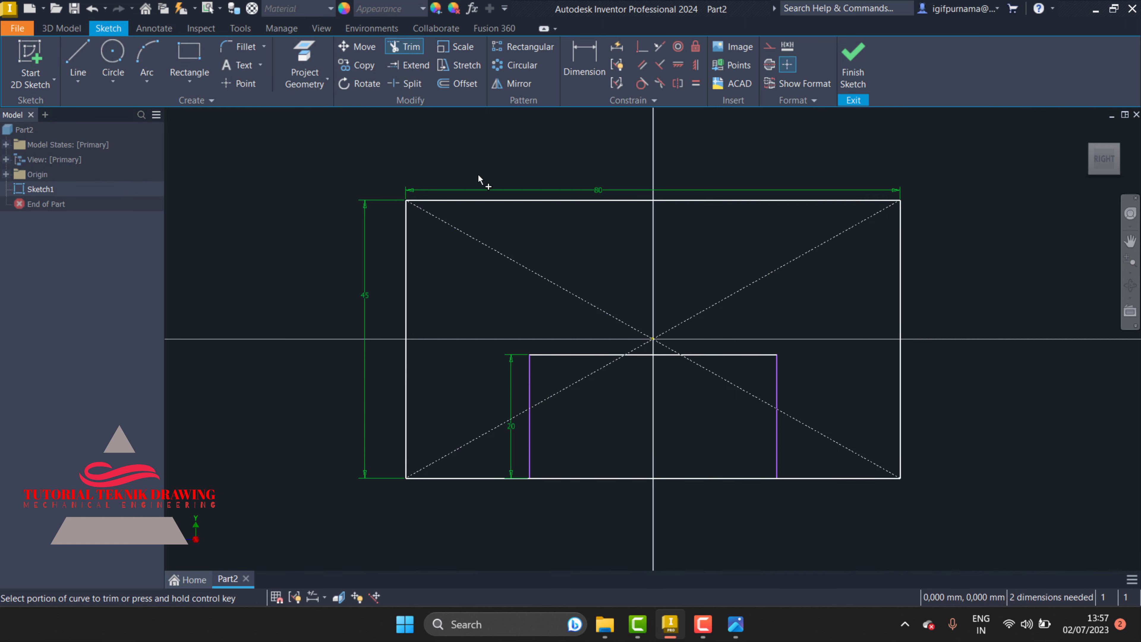
{"action": "key", "text": "Escape"}
- Delete the large rectangle's 80 mm width dimension and try the trim across the slot opening again
{"action": "right_click", "coordinate": [565, 193]}
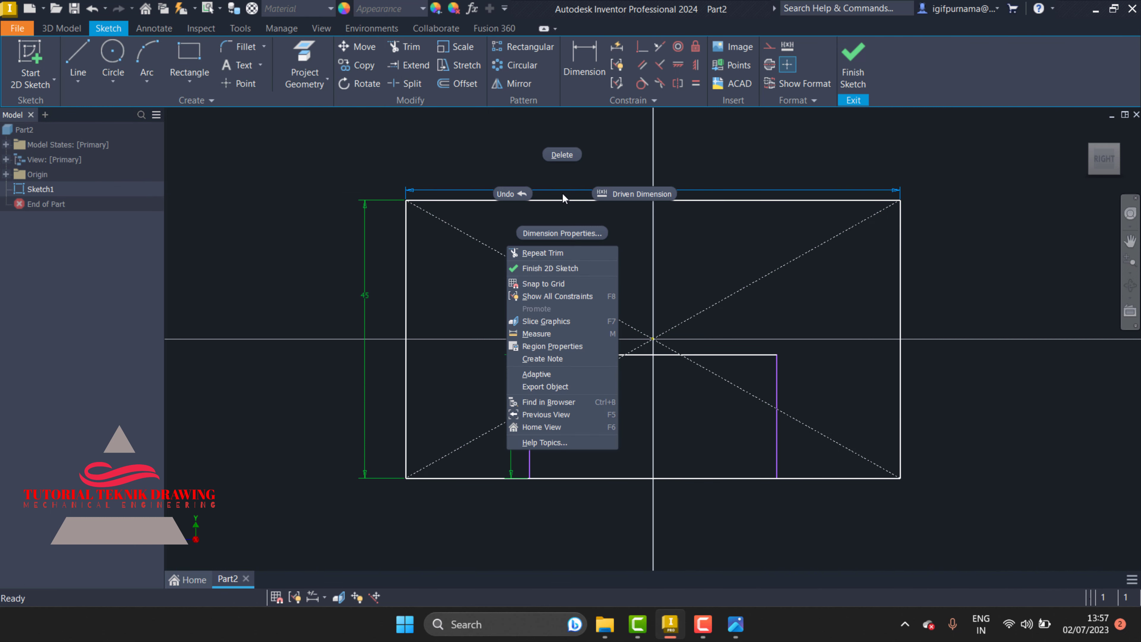
{"action": "left_click", "coordinate": [565, 157]}
{"action": "left_click", "coordinate": [410, 47]}
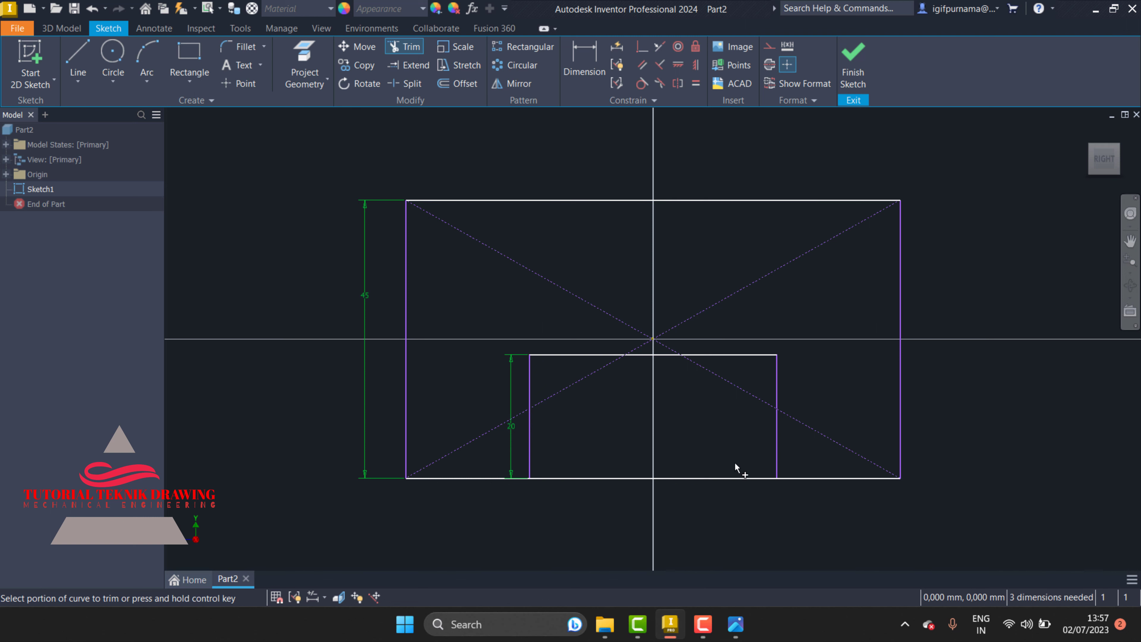
{"action": "left_click_drag", "start_coordinate": [719, 516], "coordinate": [602, 469]}
{"action": "left_click", "coordinate": [355, 134]}
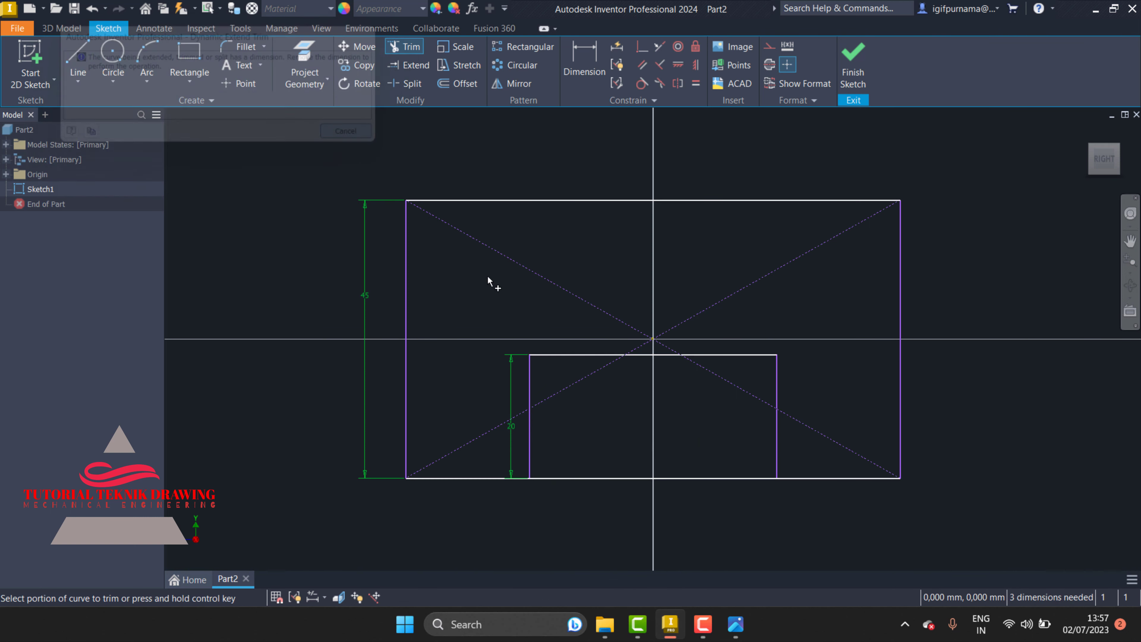
{"action": "right_click", "coordinate": [515, 421]}
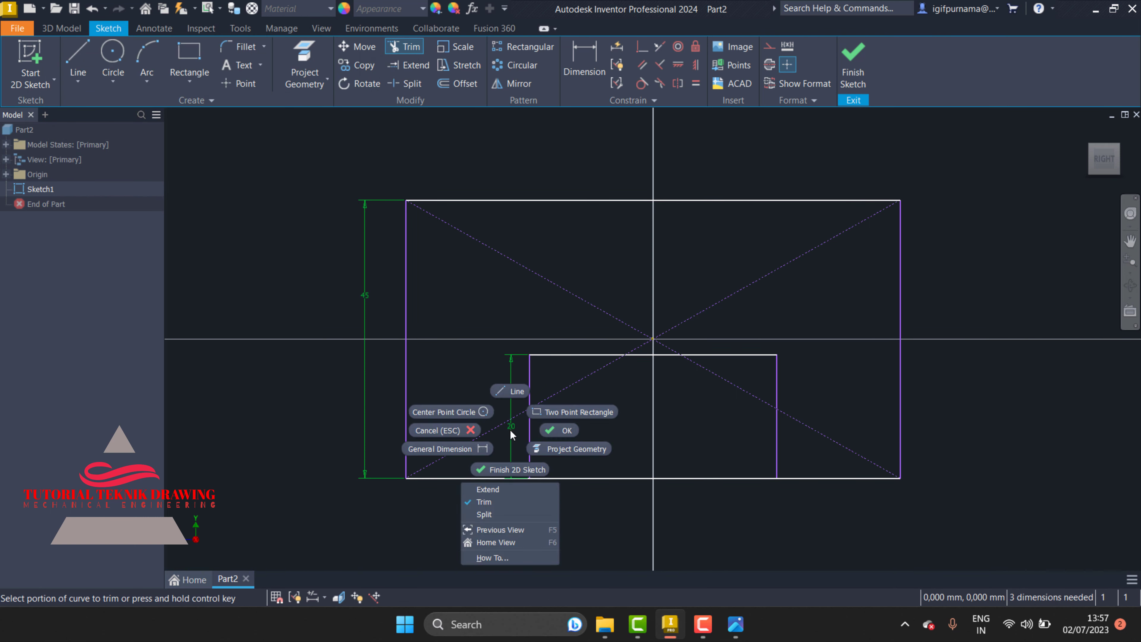
{"action": "key", "text": "Escape"}
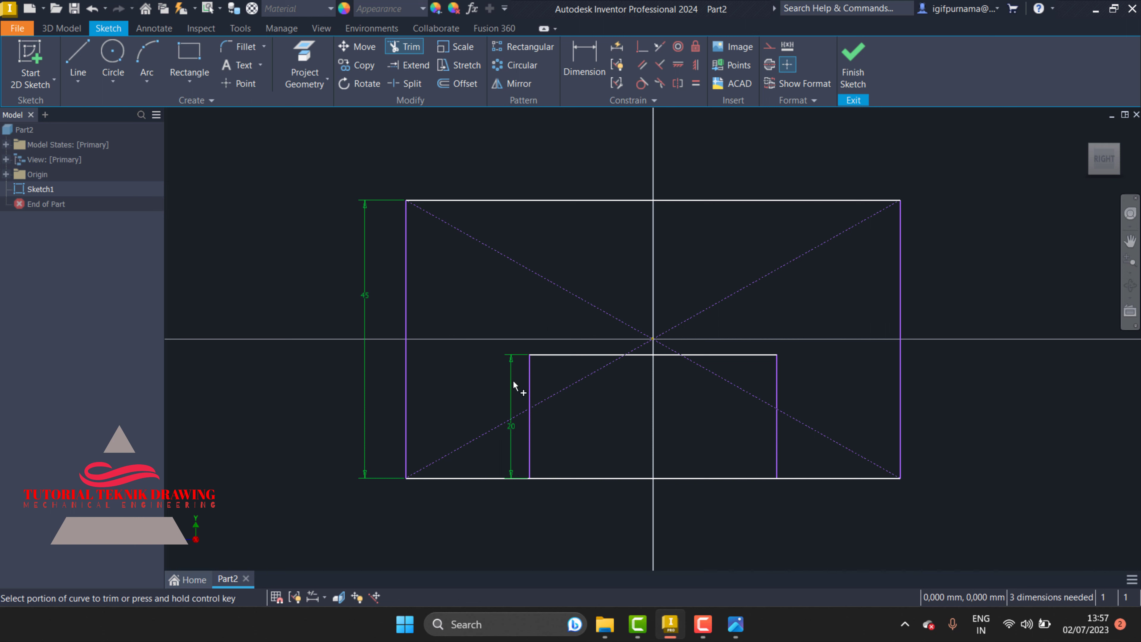
{"action": "left_click", "coordinate": [511, 381]}
{"action": "right_click", "coordinate": [509, 427]}
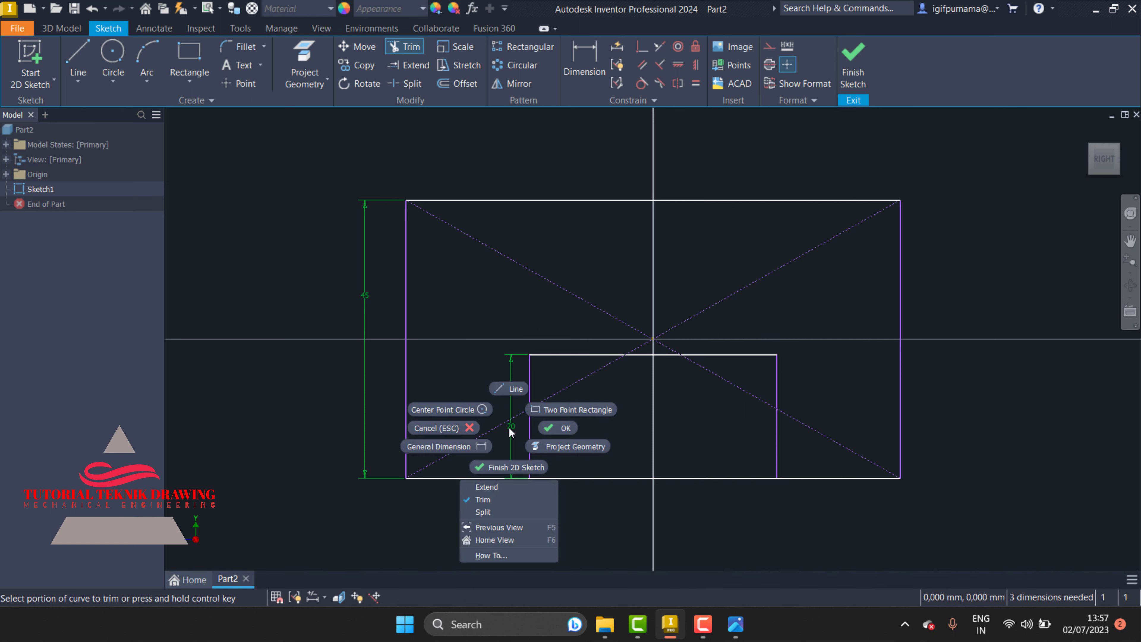
{"action": "left_click", "coordinate": [509, 426]}
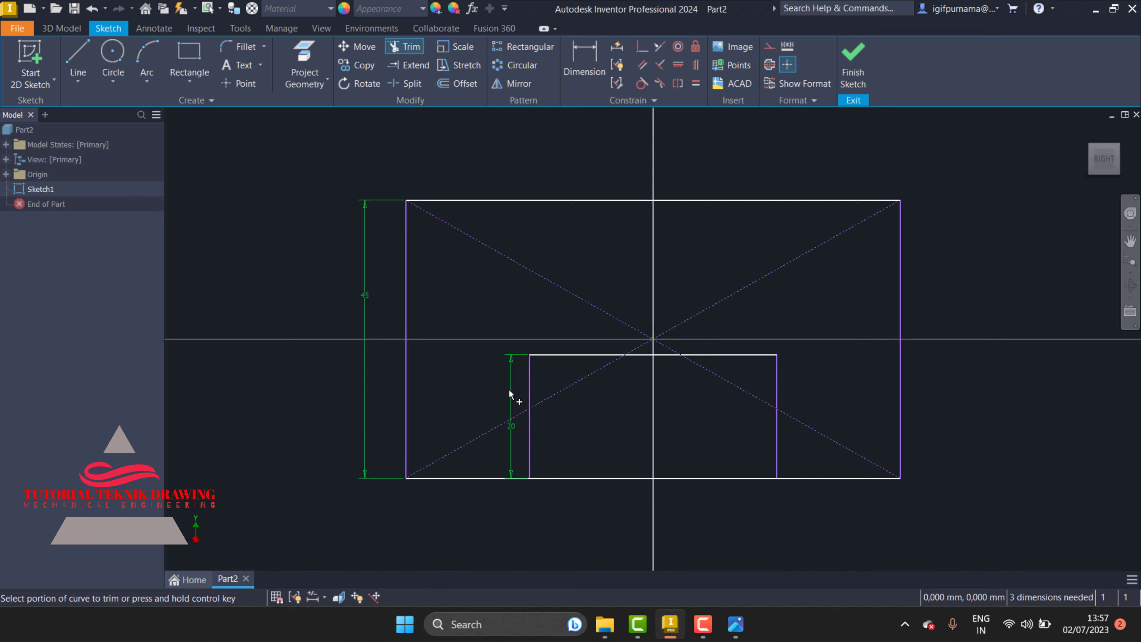
{"action": "right_click", "coordinate": [512, 425]}
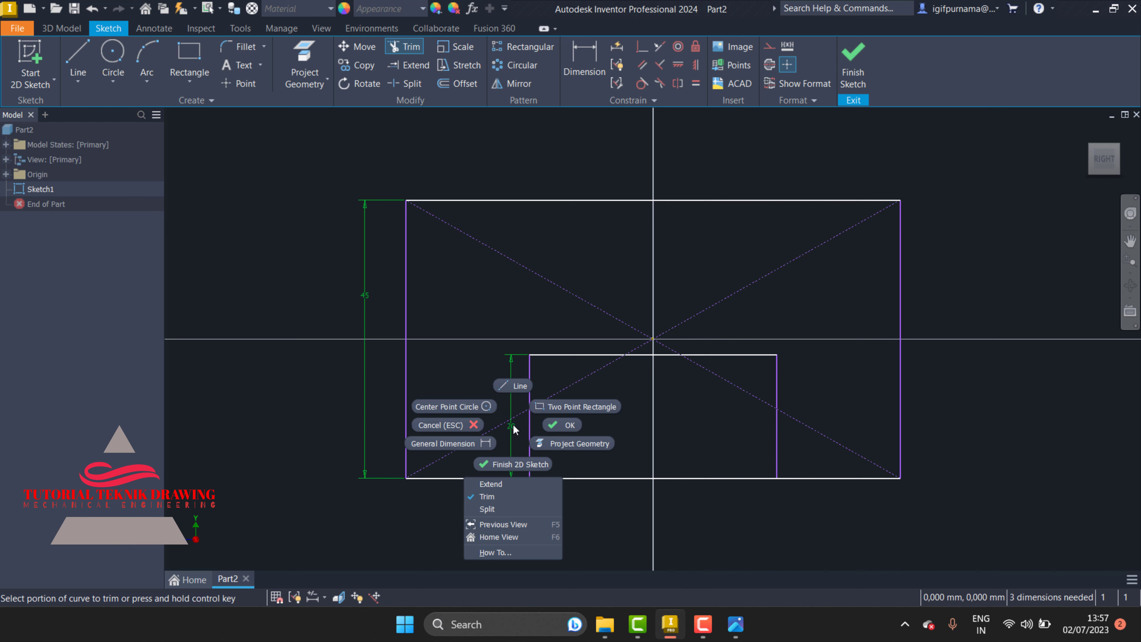
{"action": "left_click", "coordinate": [513, 425]}
- Delete the small rectangle's 20 mm height dimension and trim away the bottom edge between its sides to open the slot
{"action": "key", "text": "Escape"}
{"action": "left_click", "coordinate": [511, 367]}
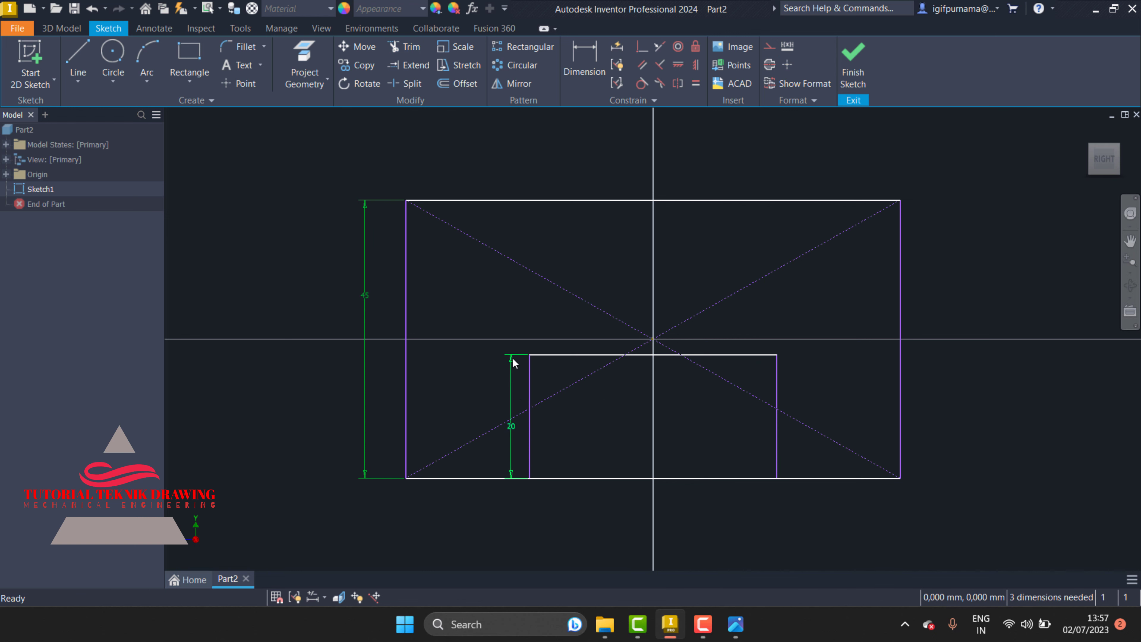
{"action": "right_click", "coordinate": [508, 325]}
{"action": "key", "text": "Delete"}
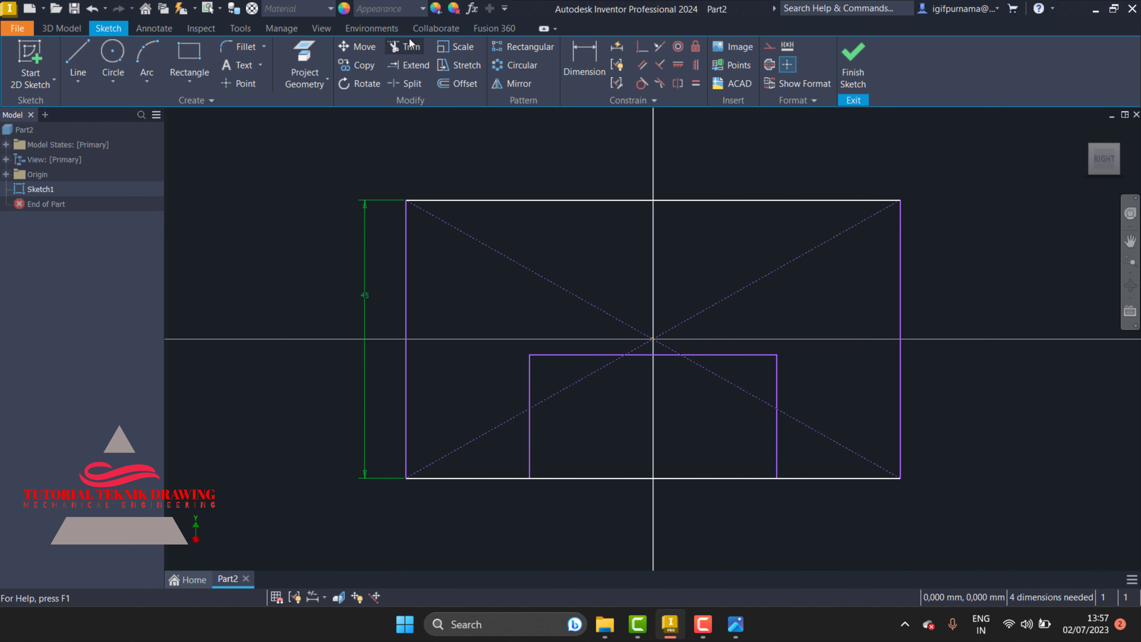
{"action": "left_click", "coordinate": [408, 47]}
{"action": "left_click", "coordinate": [652, 477]}
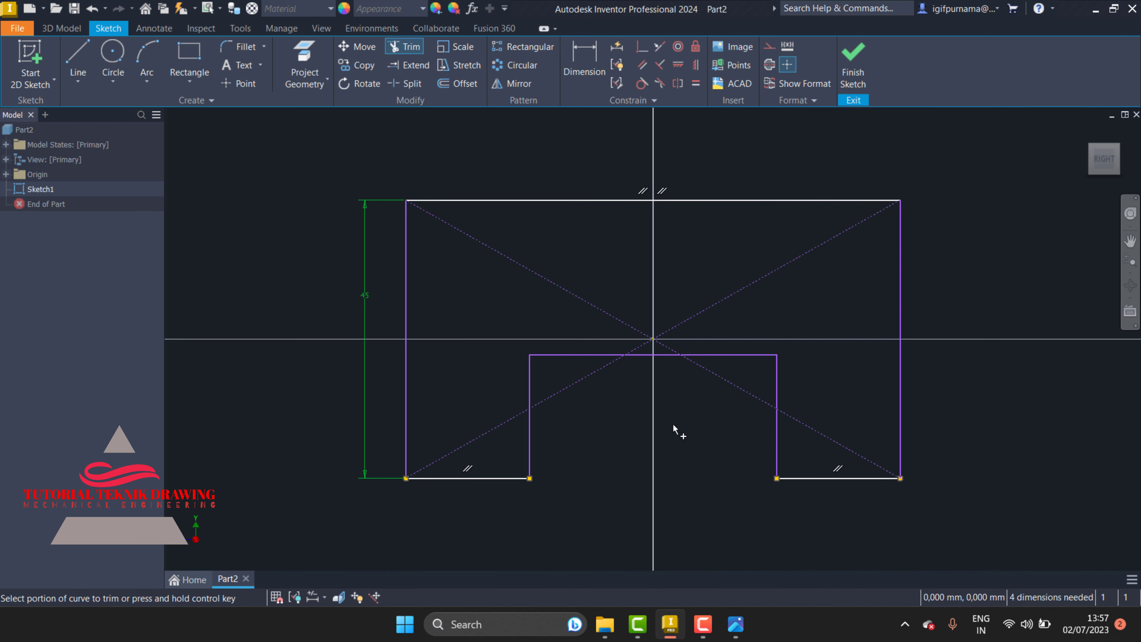
- Dimension the profile's top edge again at 80 mm
{"action": "left_click", "coordinate": [579, 52]}
{"action": "left_click", "coordinate": [592, 200]}
{"action": "left_click", "coordinate": [596, 168]}
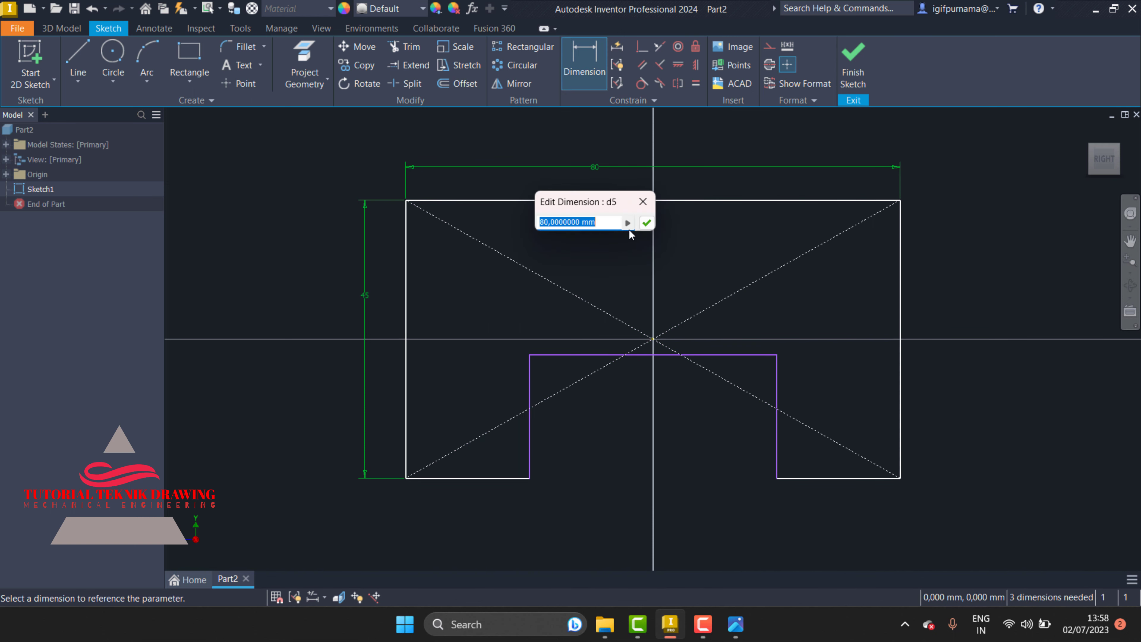
{"action": "left_click", "coordinate": [645, 223]}
- Dimension the slot with a depth of 20 mm and a width of 40 mm
{"action": "left_click", "coordinate": [530, 431]}
{"action": "left_click", "coordinate": [505, 436]}
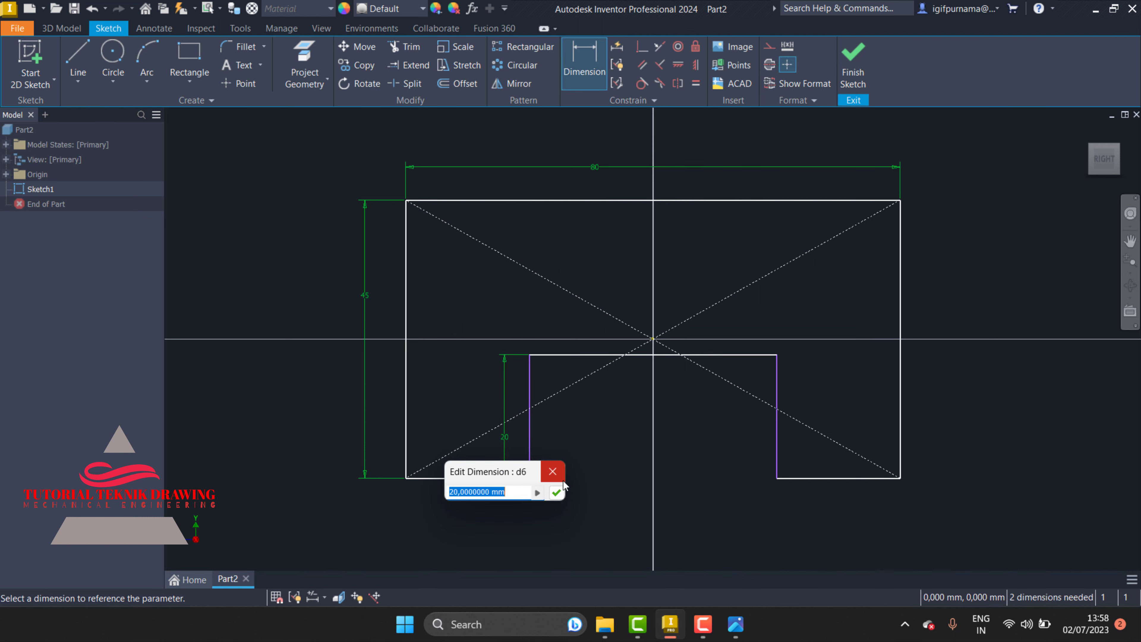
{"action": "left_click", "coordinate": [562, 477]}
{"action": "left_click", "coordinate": [566, 355]}
{"action": "left_click", "coordinate": [579, 326]}
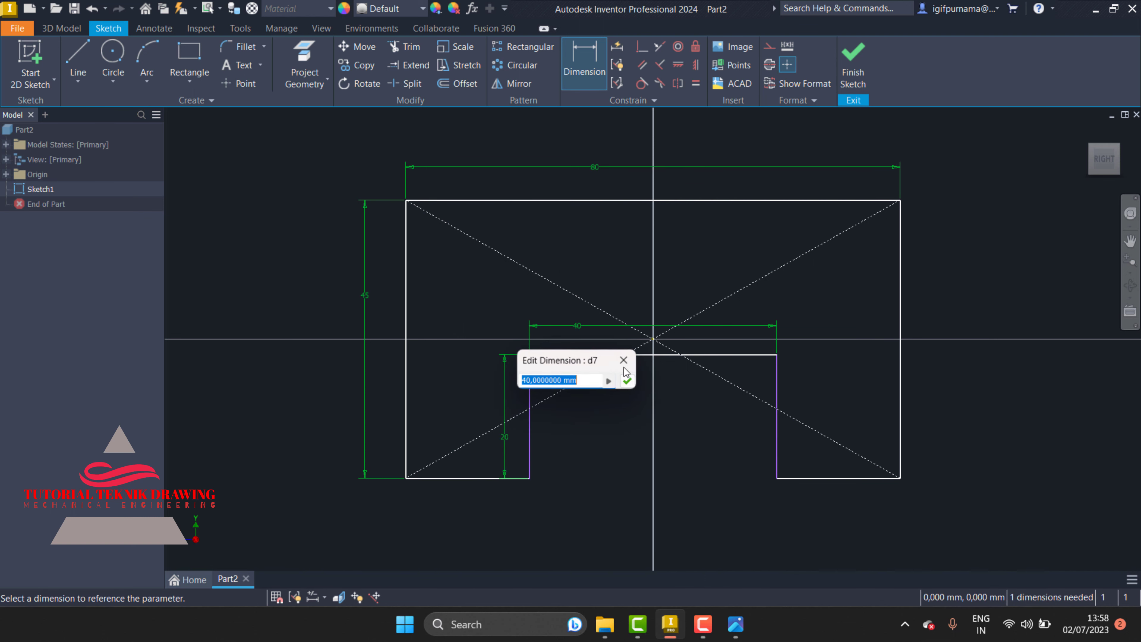
{"action": "left_click", "coordinate": [627, 381]}
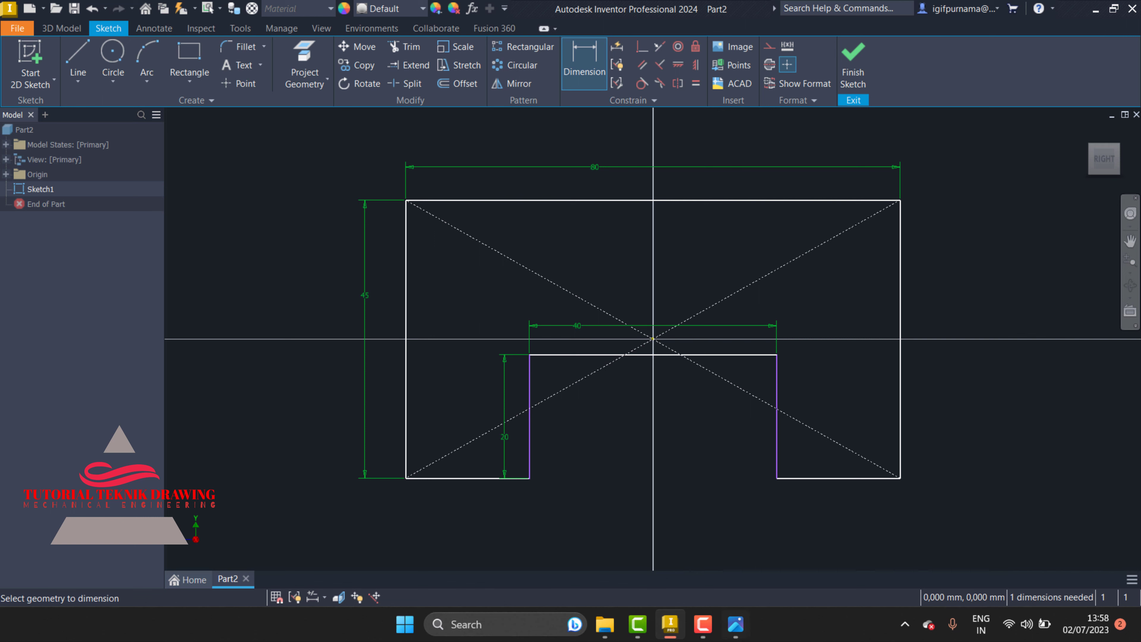
- Bring up the reference drawing and open Calculator beside it
{"action": "left_click", "coordinate": [736, 624]}
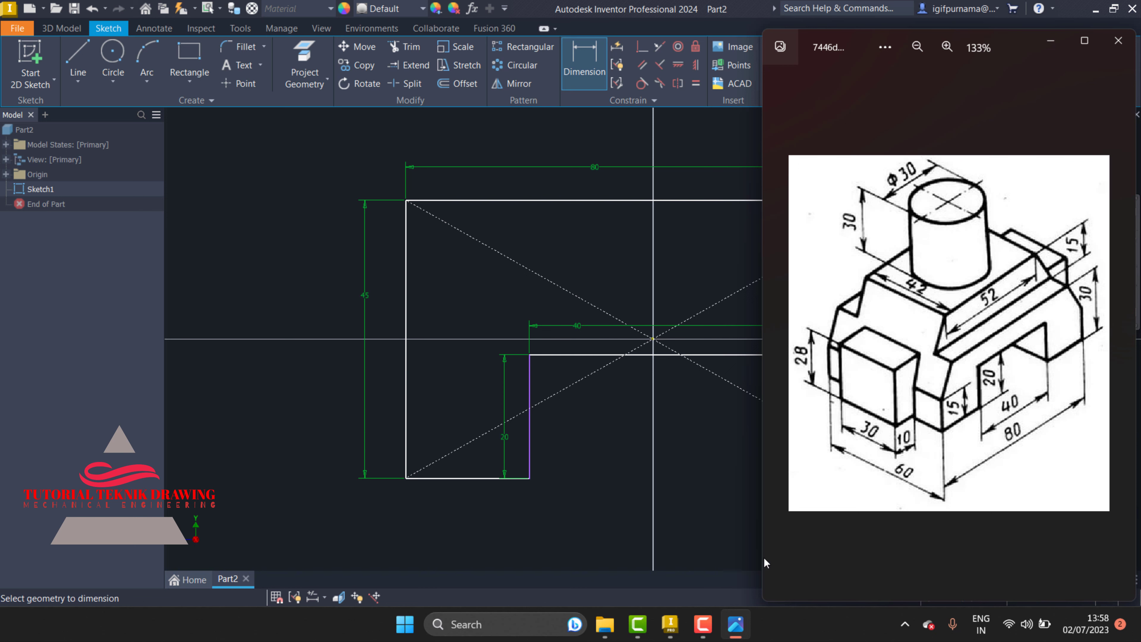
{"action": "left_click", "coordinate": [528, 616]}
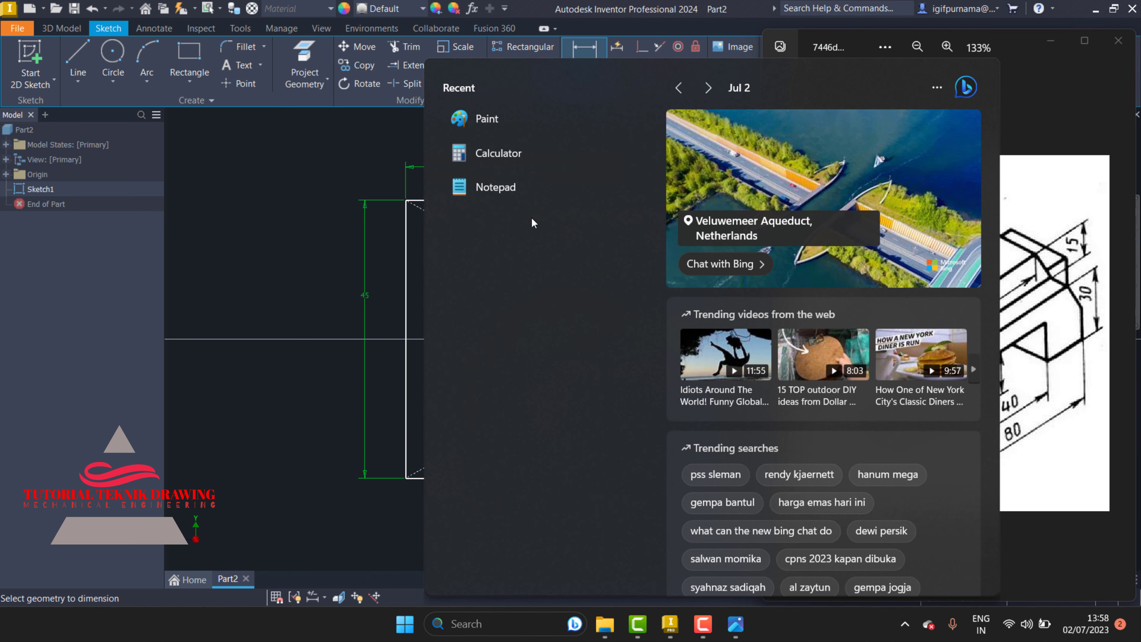
{"action": "left_click", "coordinate": [503, 155]}
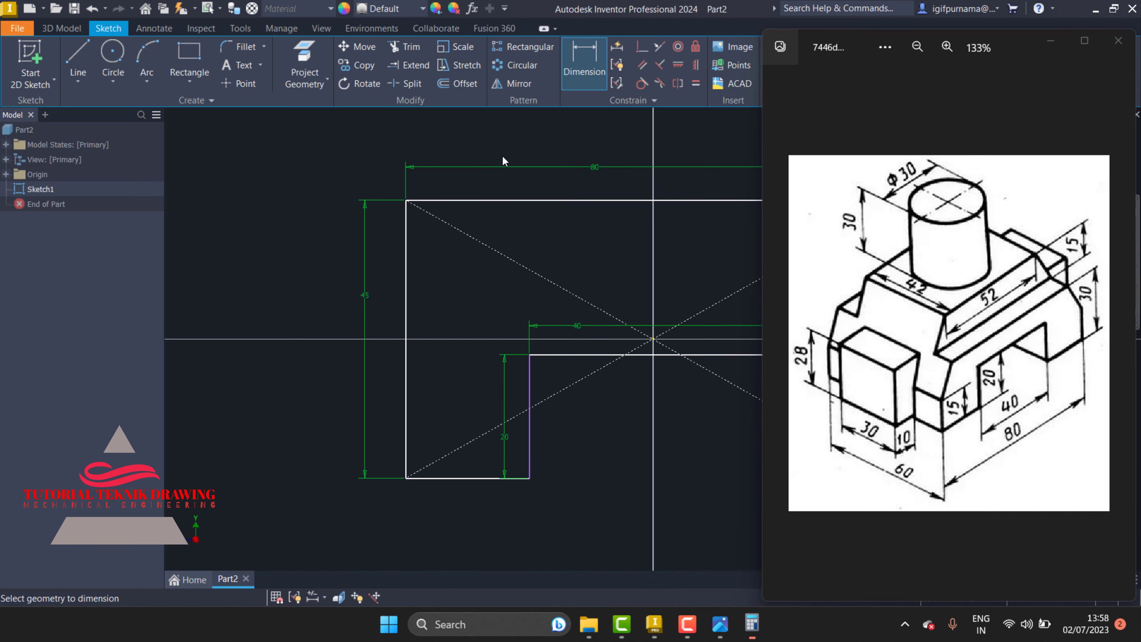
{"action": "left_click_drag", "start_coordinate": [390, 132], "coordinate": [521, 152]}
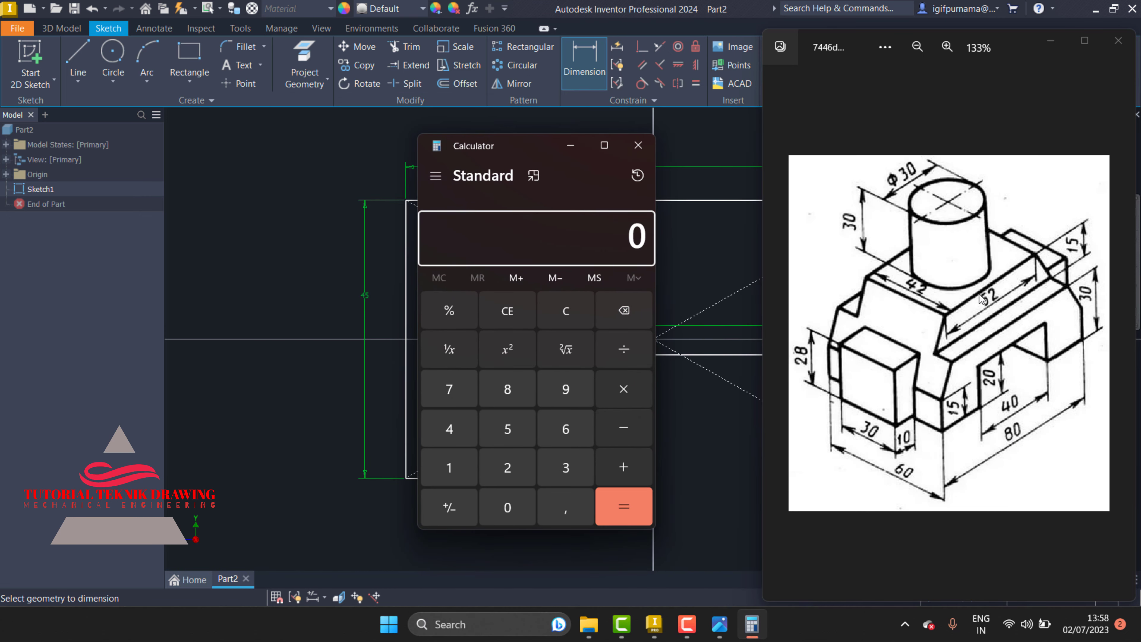
- Calculate half the difference between the 80 mm base length and the 52 mm top length, and put Calculator away
{"action": "left_click", "coordinate": [509, 398]}
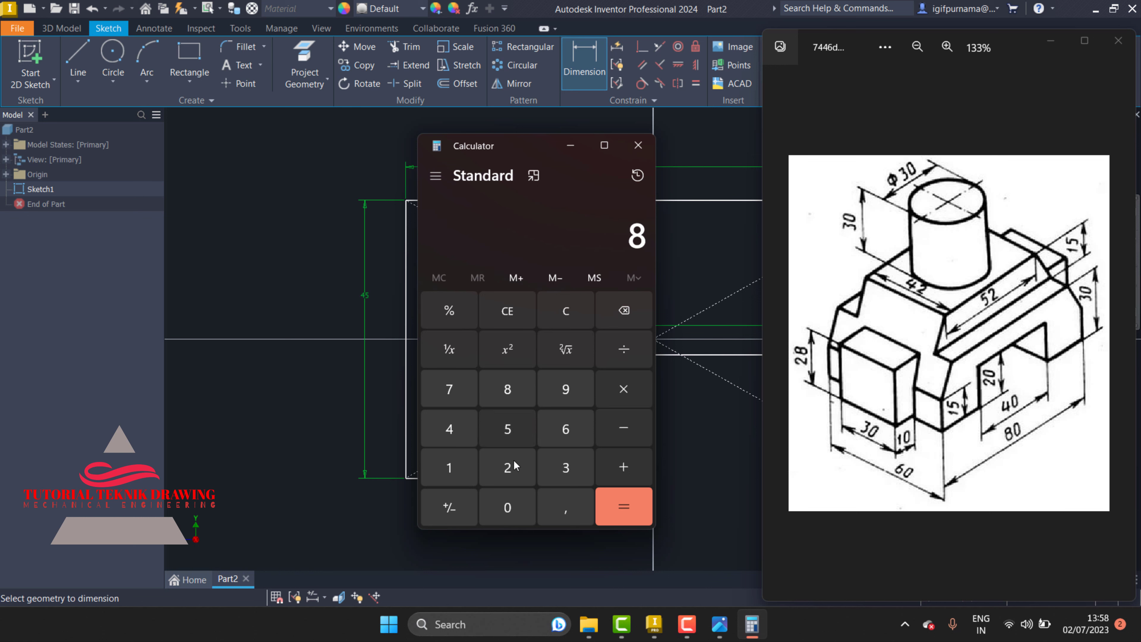
{"action": "left_click", "coordinate": [510, 509]}
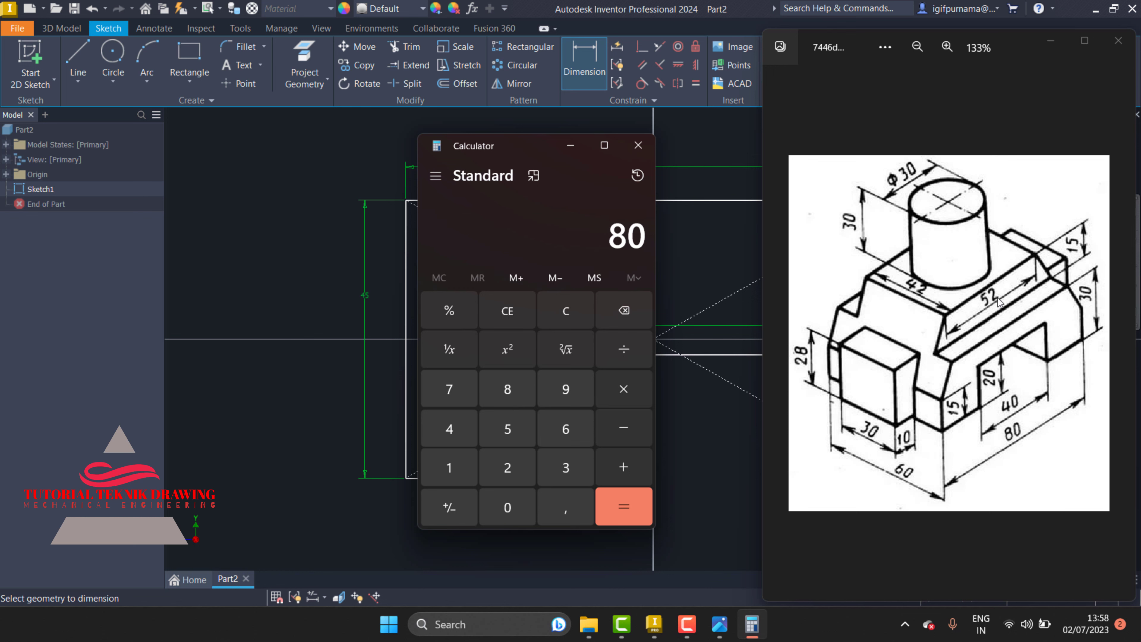
{"action": "left_click", "coordinate": [634, 432]}
{"action": "left_click", "coordinate": [508, 431]}
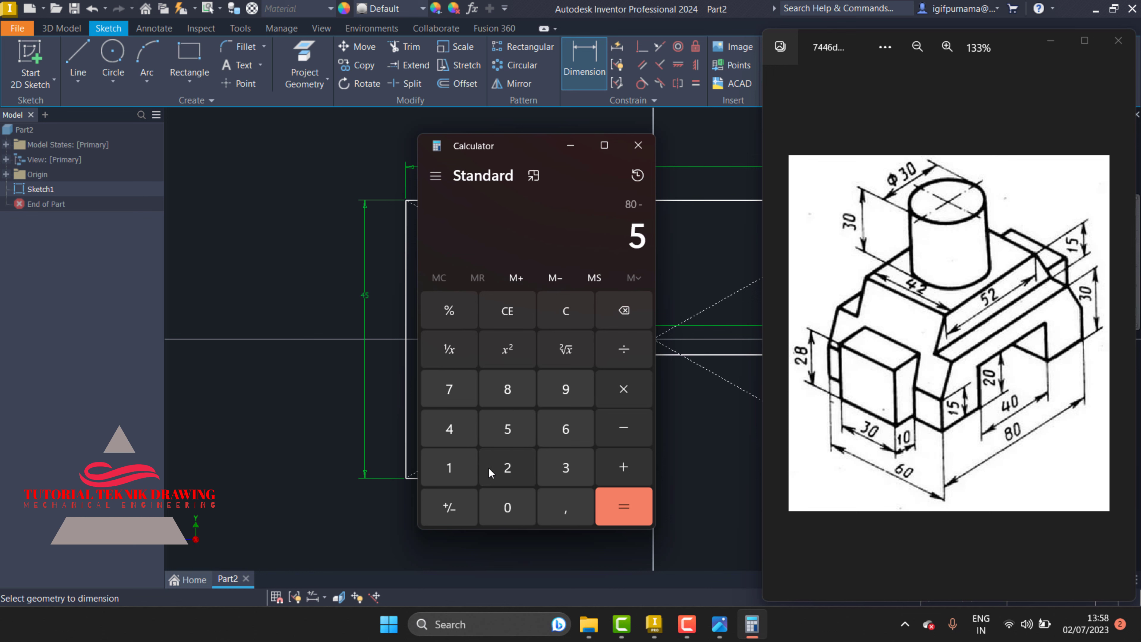
{"action": "left_click", "coordinate": [492, 467]}
{"action": "left_click", "coordinate": [628, 502]}
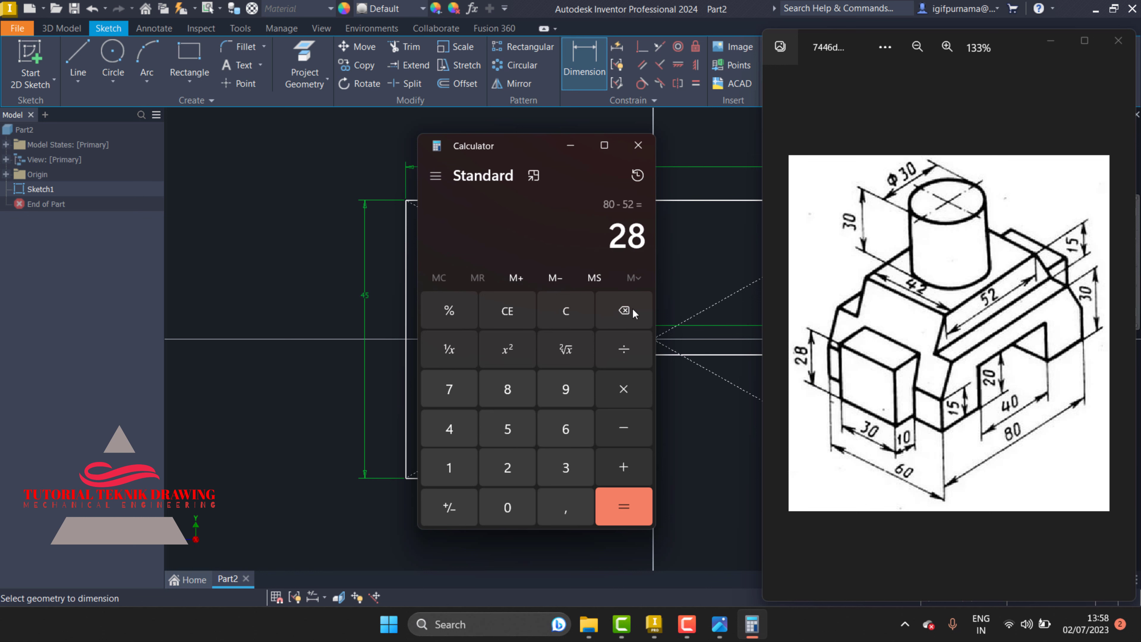
{"action": "left_click", "coordinate": [624, 349]}
{"action": "left_click", "coordinate": [509, 466]}
{"action": "left_click", "coordinate": [634, 506]}
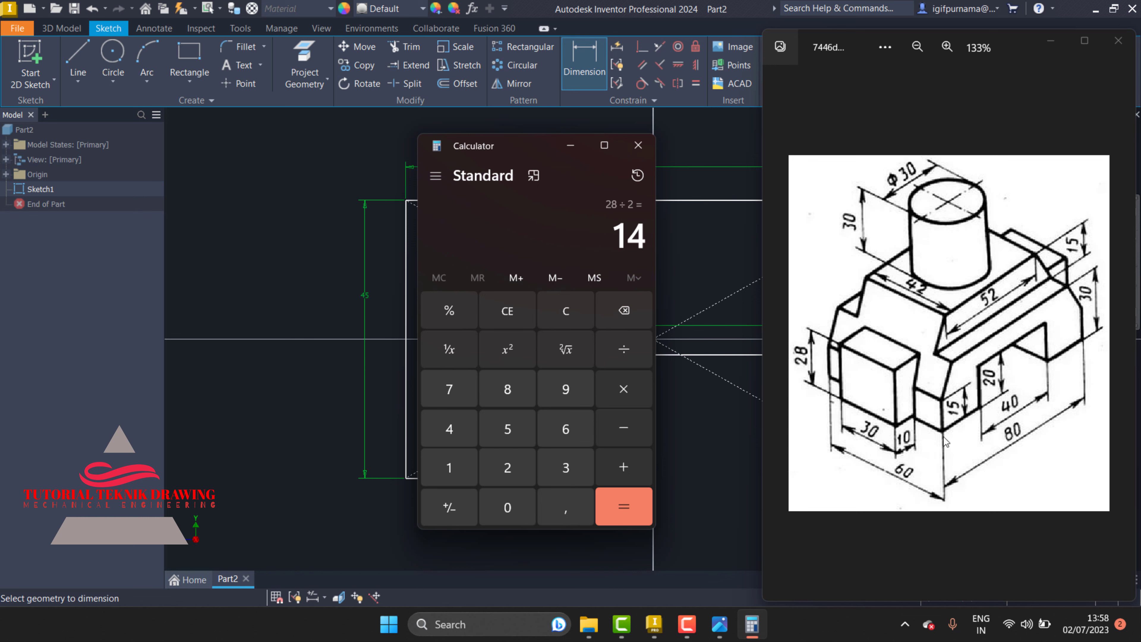
{"action": "left_click", "coordinate": [579, 142]}
- Draw a 14 mm line along the profile's top edge, starting at its upper-left corner
{"action": "left_click", "coordinate": [86, 56]}
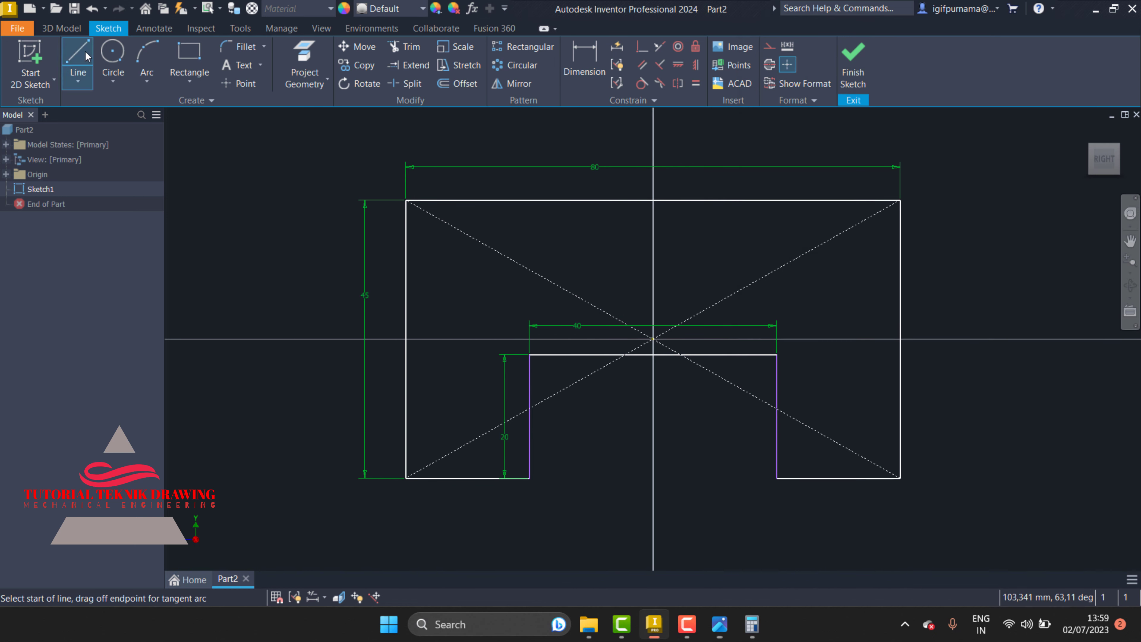
{"action": "left_click", "coordinate": [406, 200]}
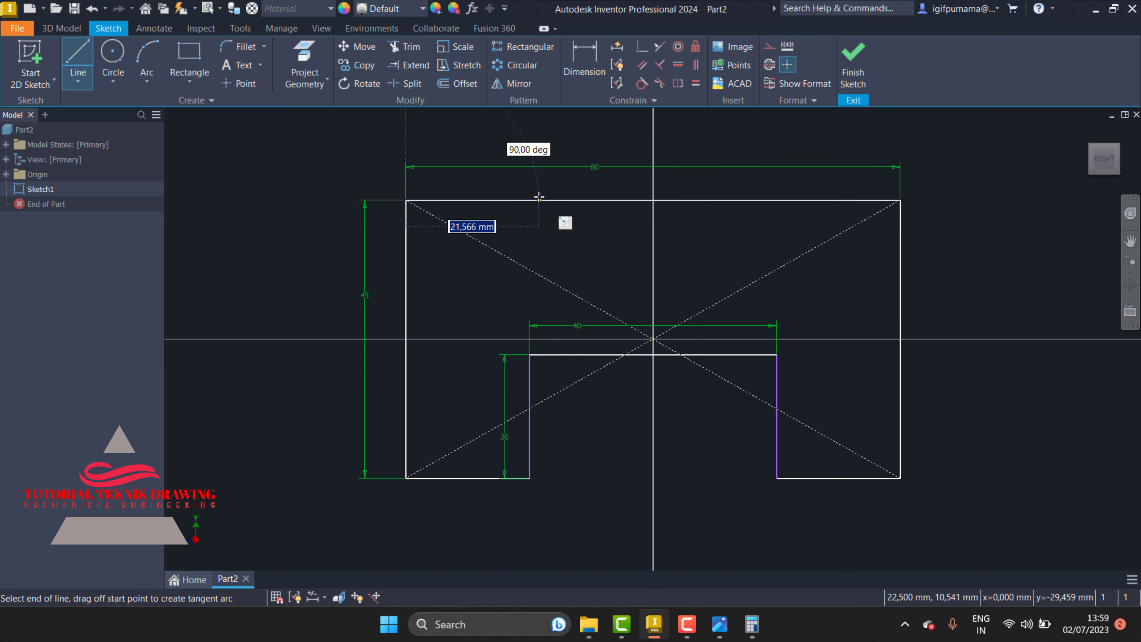
{"action": "type", "text": "14"}
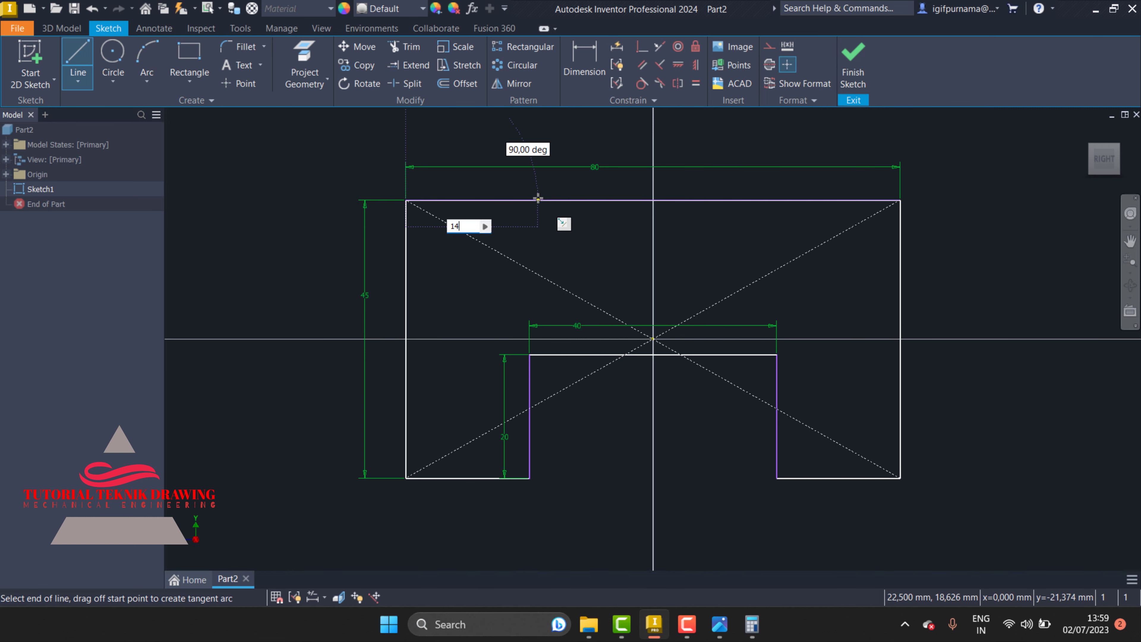
{"action": "key", "text": "Return"}
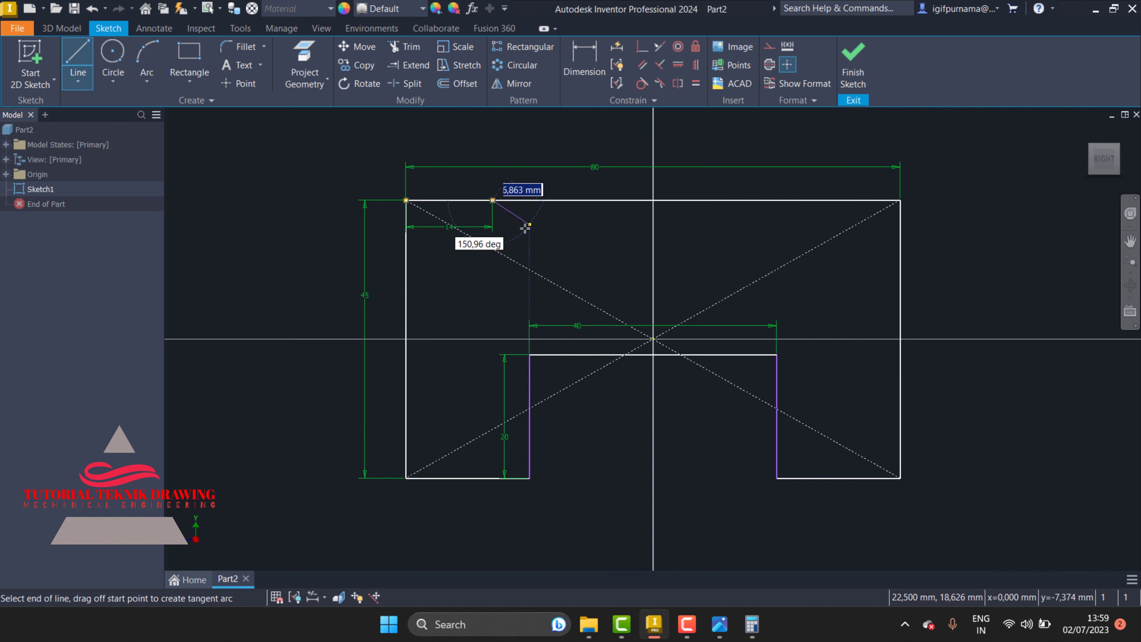
{"action": "key", "text": "Escape"}
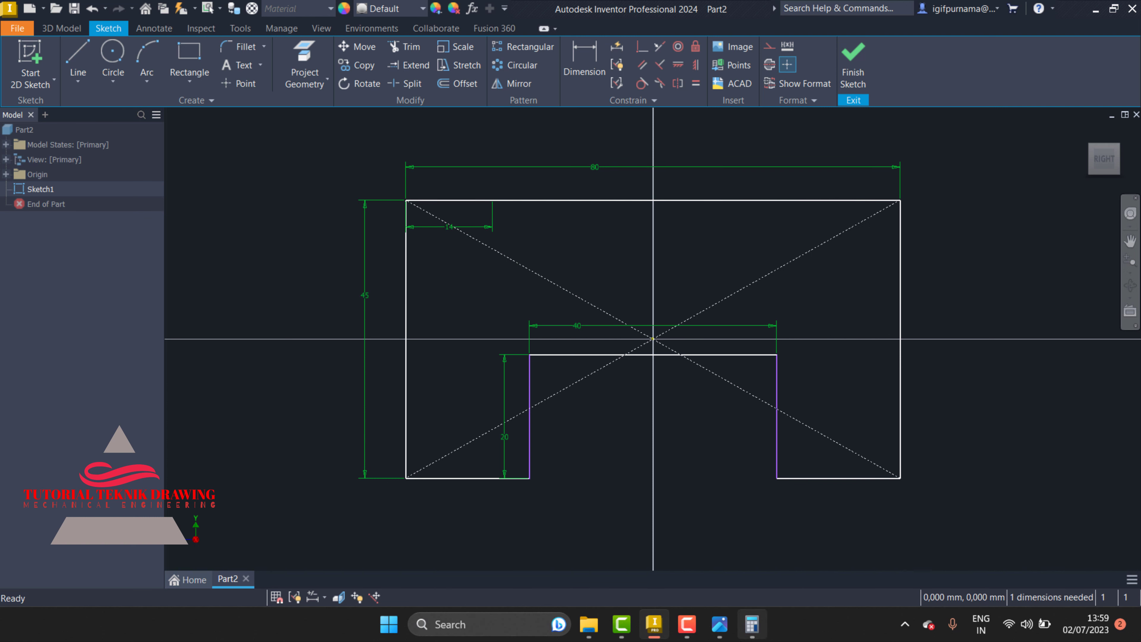
- Draw a 15 mm line up the profile's left edge from the lower-left corner, and connect it to the end of the 14 mm line
{"action": "left_click", "coordinate": [722, 624]}
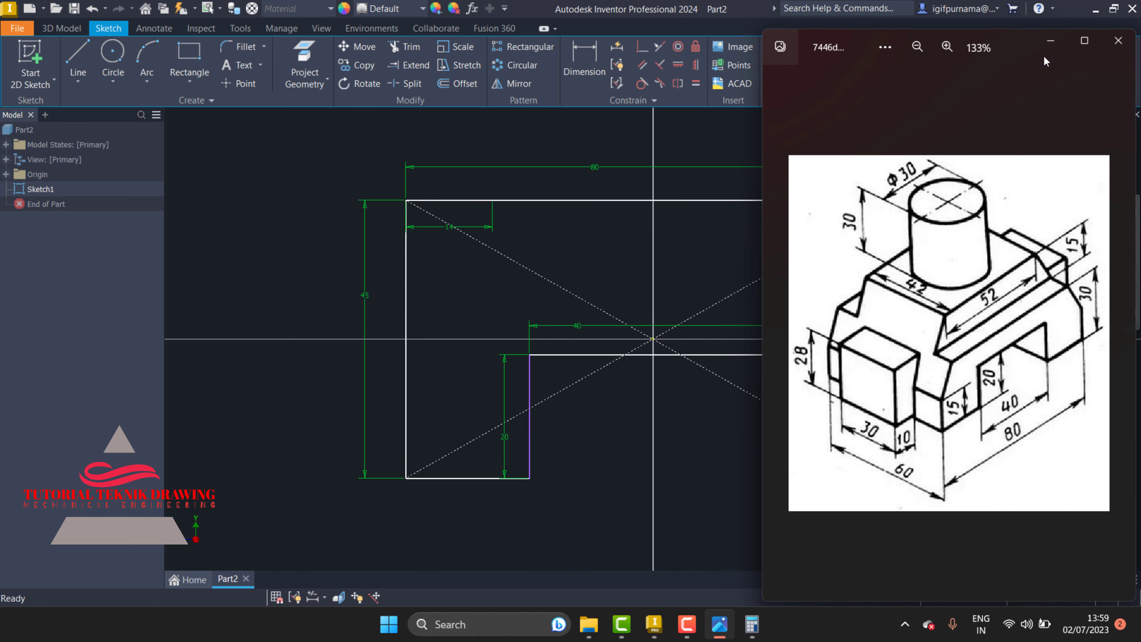
{"action": "left_click", "coordinate": [1050, 45]}
{"action": "left_click", "coordinate": [78, 63]}
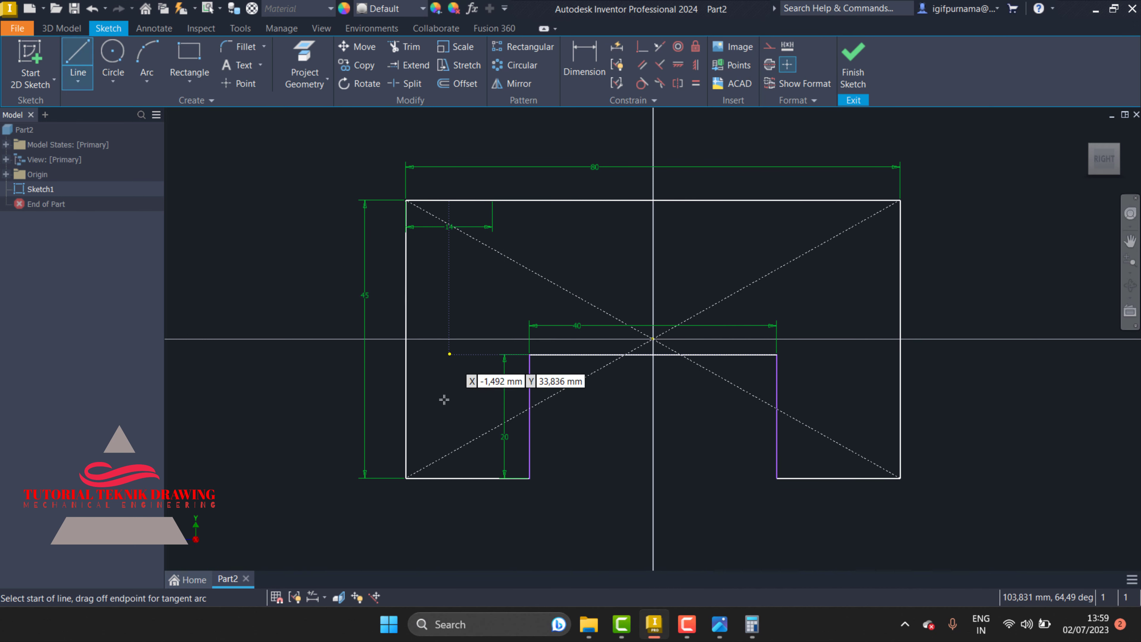
{"action": "left_click", "coordinate": [405, 478]}
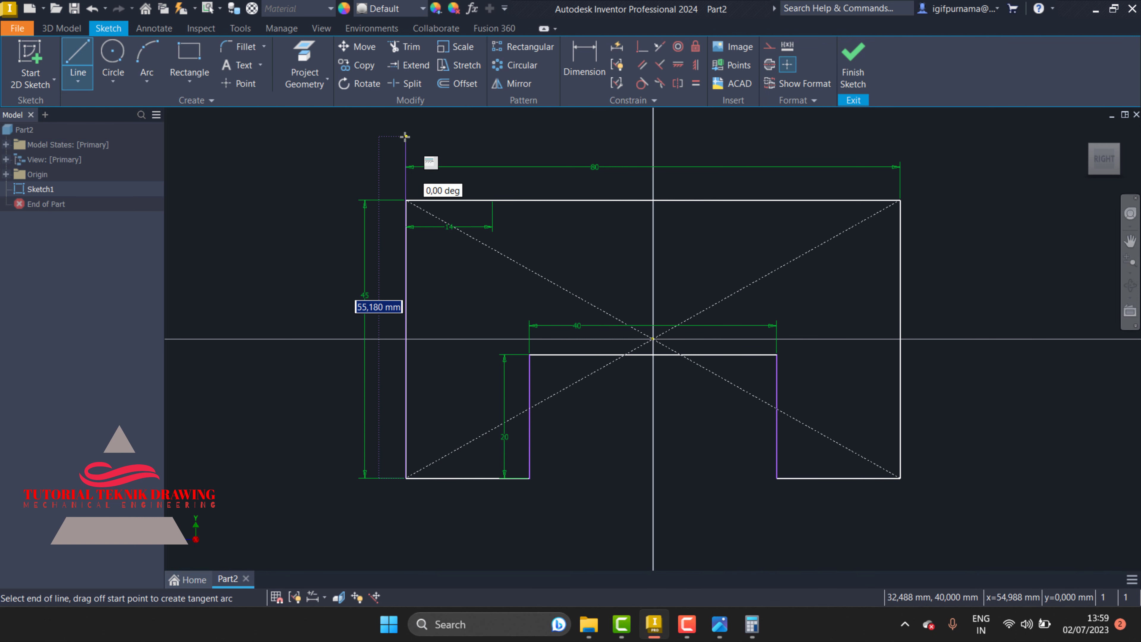
{"action": "type", "text": "15"}
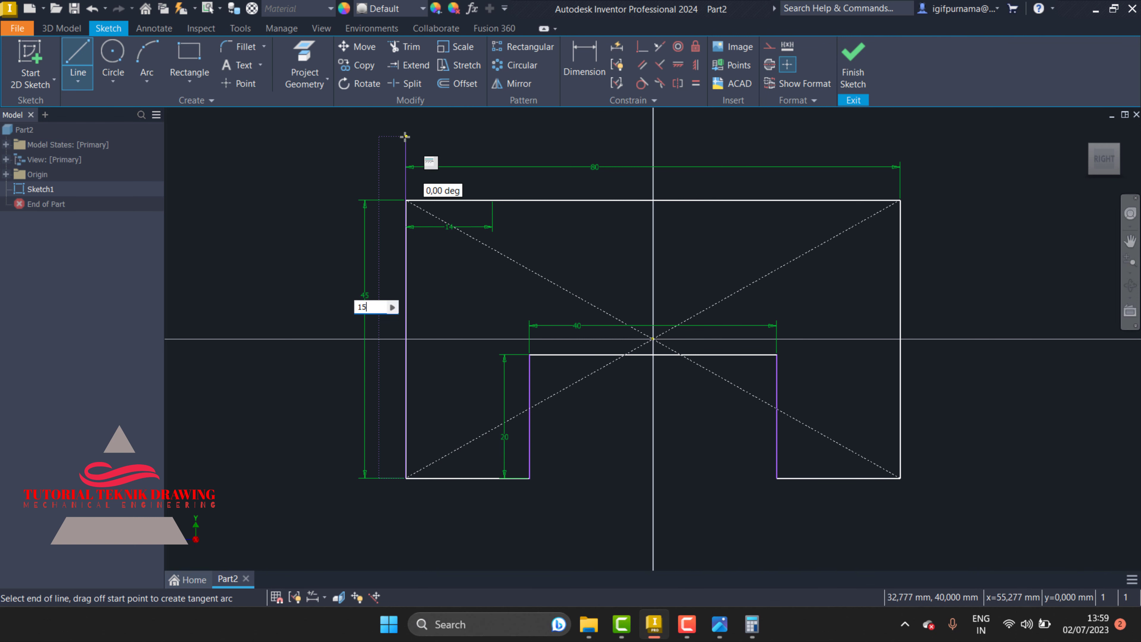
{"action": "key", "text": "Return"}
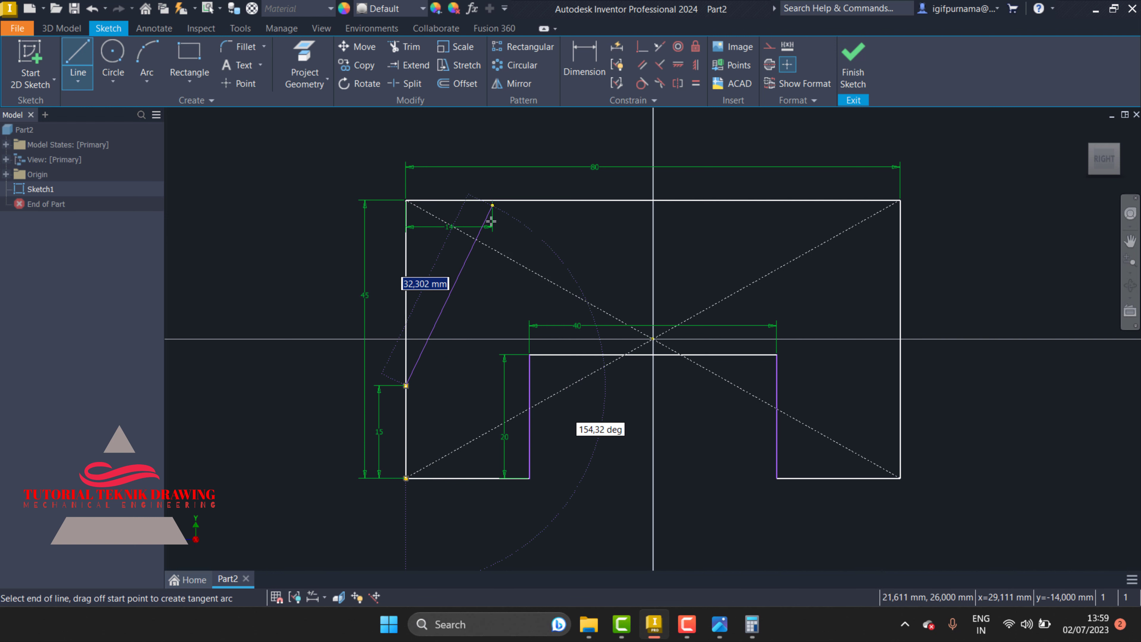
{"action": "left_click", "coordinate": [491, 208]}
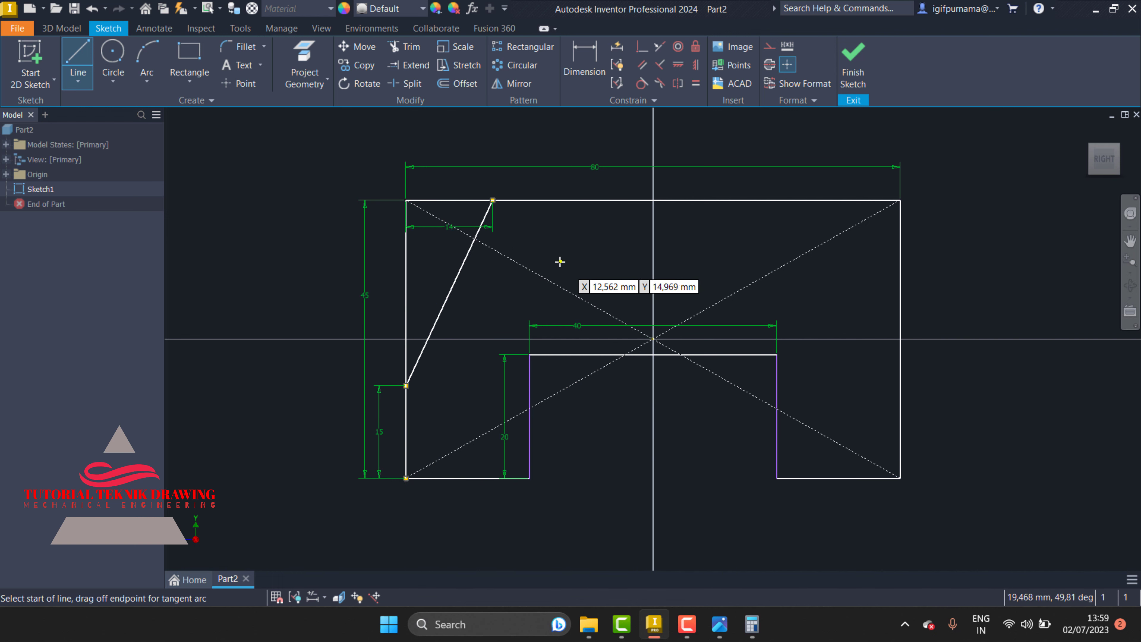
{"action": "key", "text": "Escape"}
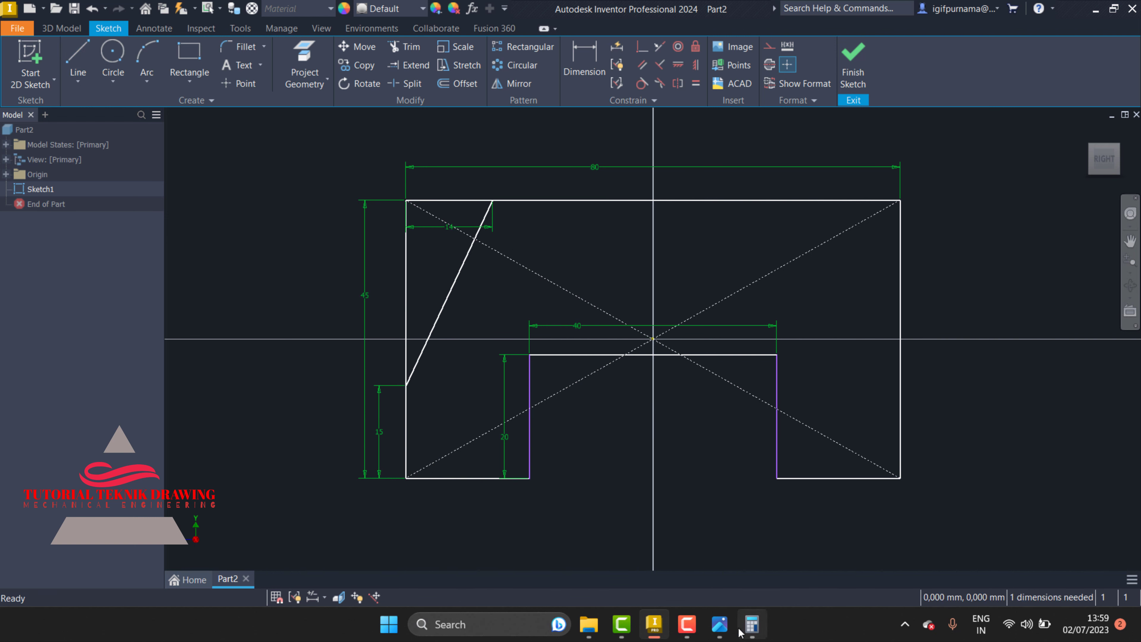
- Draw a short vertical line about 9 mm long upward from the sketch origin
{"action": "mouse_move", "coordinate": [752, 625]}
{"action": "left_click", "coordinate": [75, 59]}
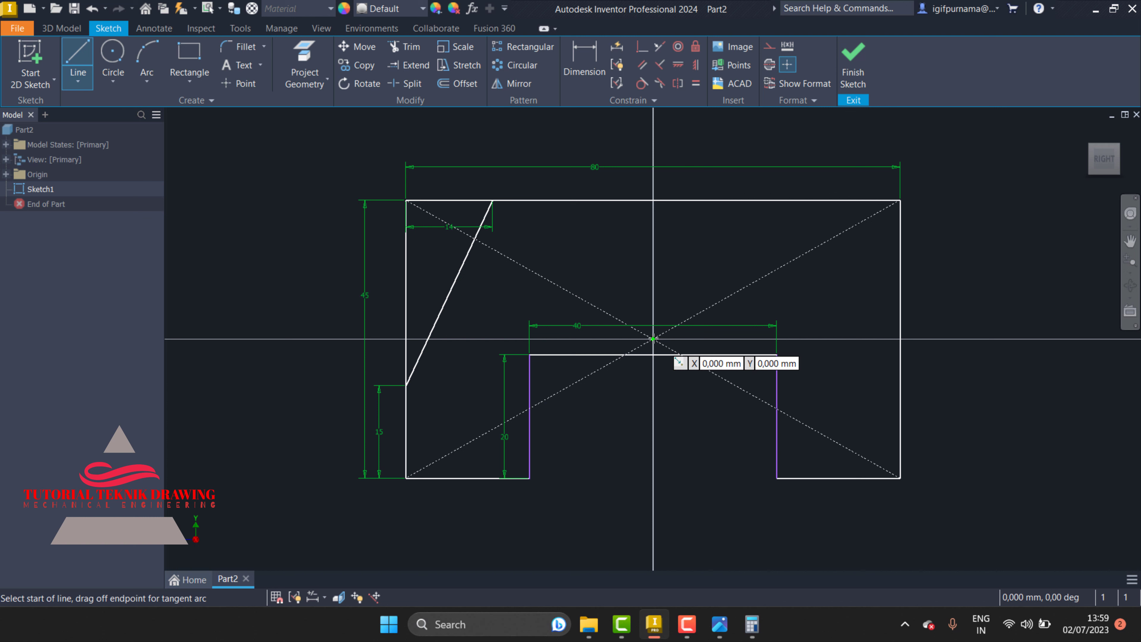
{"action": "left_click", "coordinate": [653, 338]}
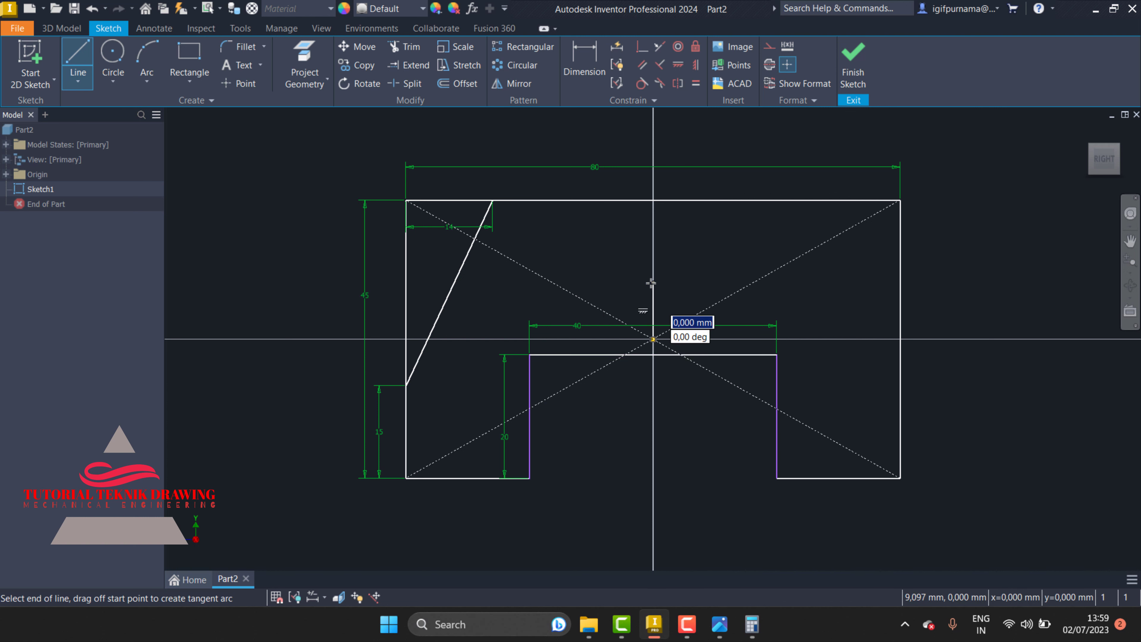
{"action": "key", "text": "Escape"}
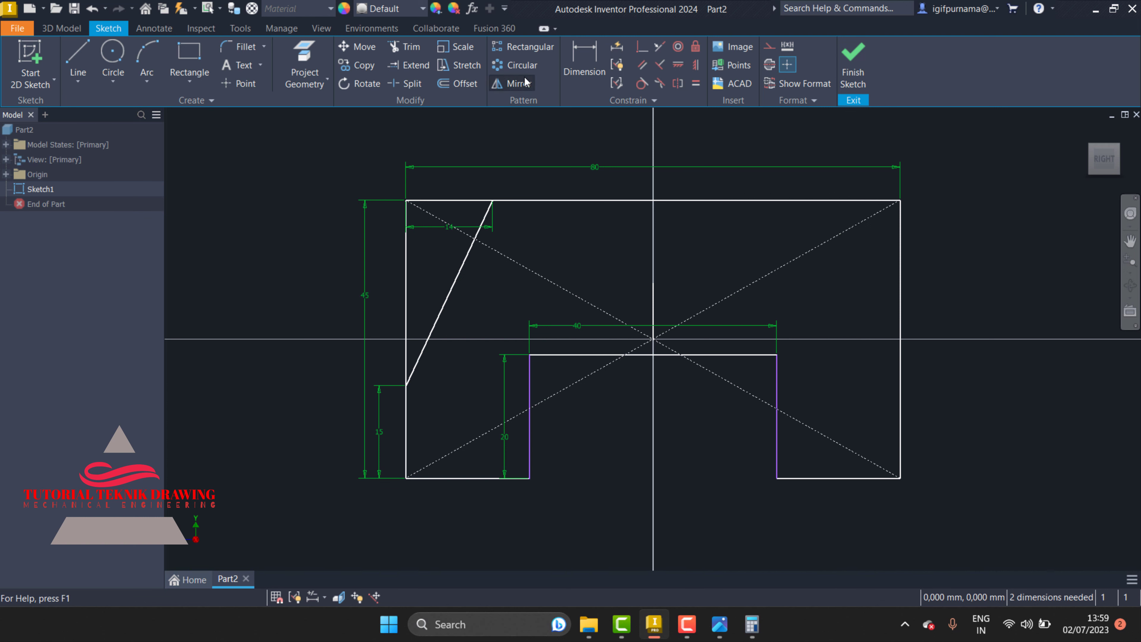
- Mirror the slanted line about the short vertical centre line to the profile's right side
{"action": "left_click", "coordinate": [517, 83]}
{"action": "left_click", "coordinate": [458, 283]}
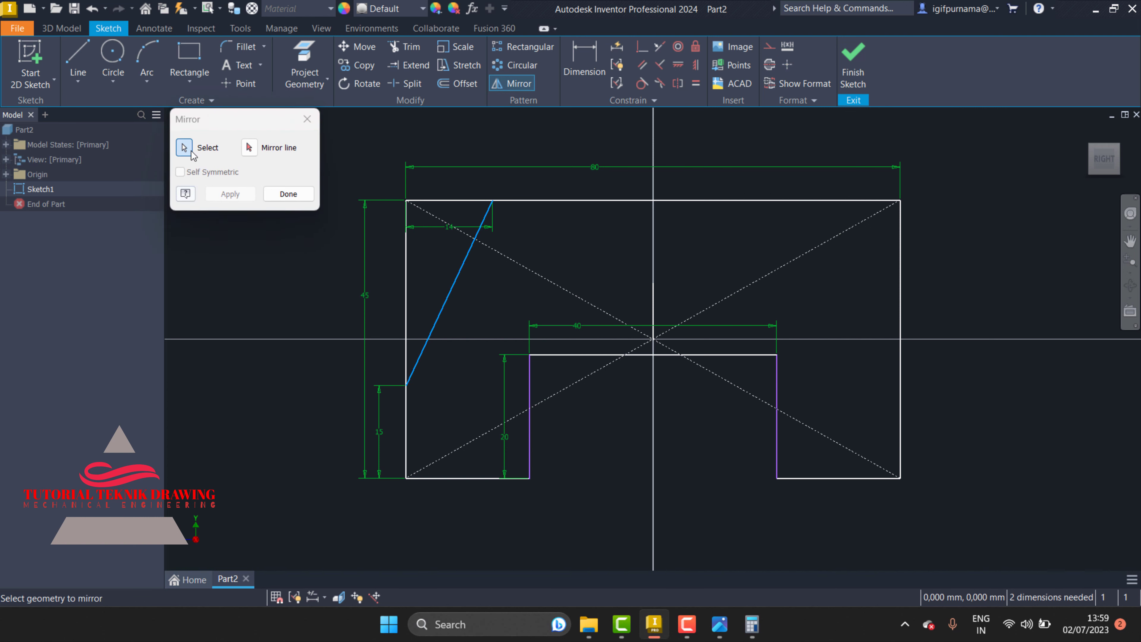
{"action": "left_click", "coordinate": [250, 147]}
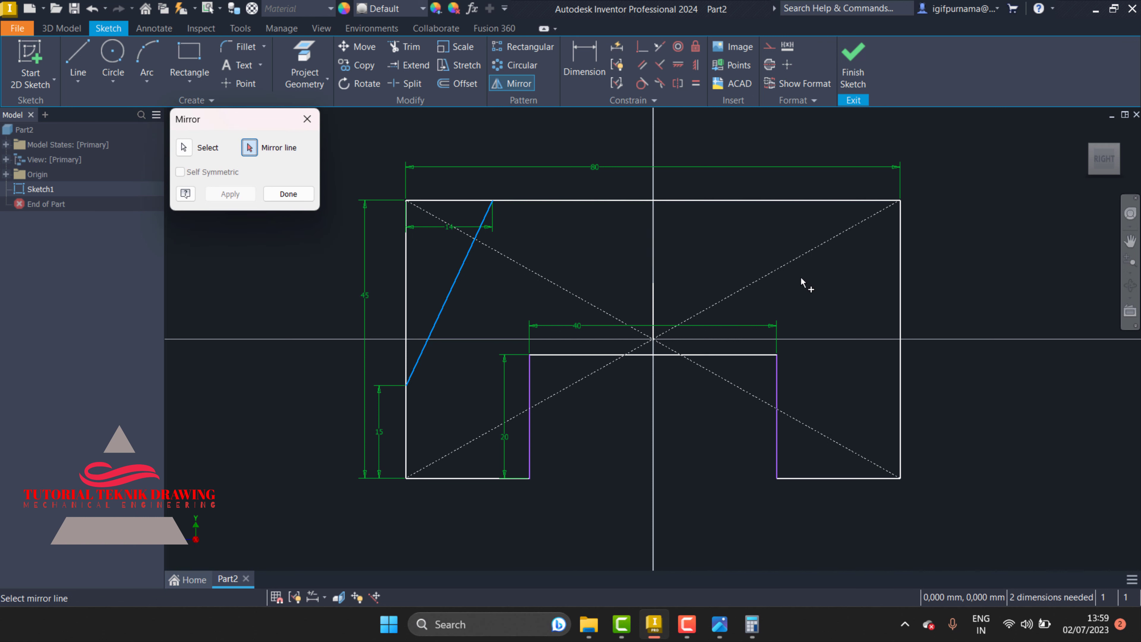
{"action": "left_click", "coordinate": [656, 306]}
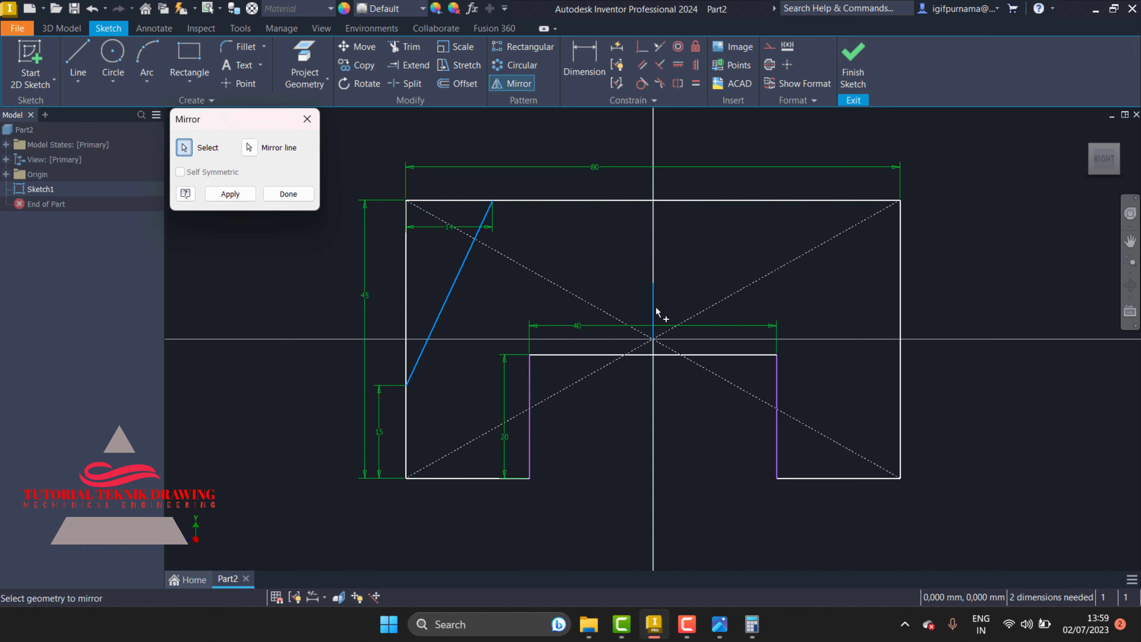
{"action": "left_click", "coordinate": [241, 197]}
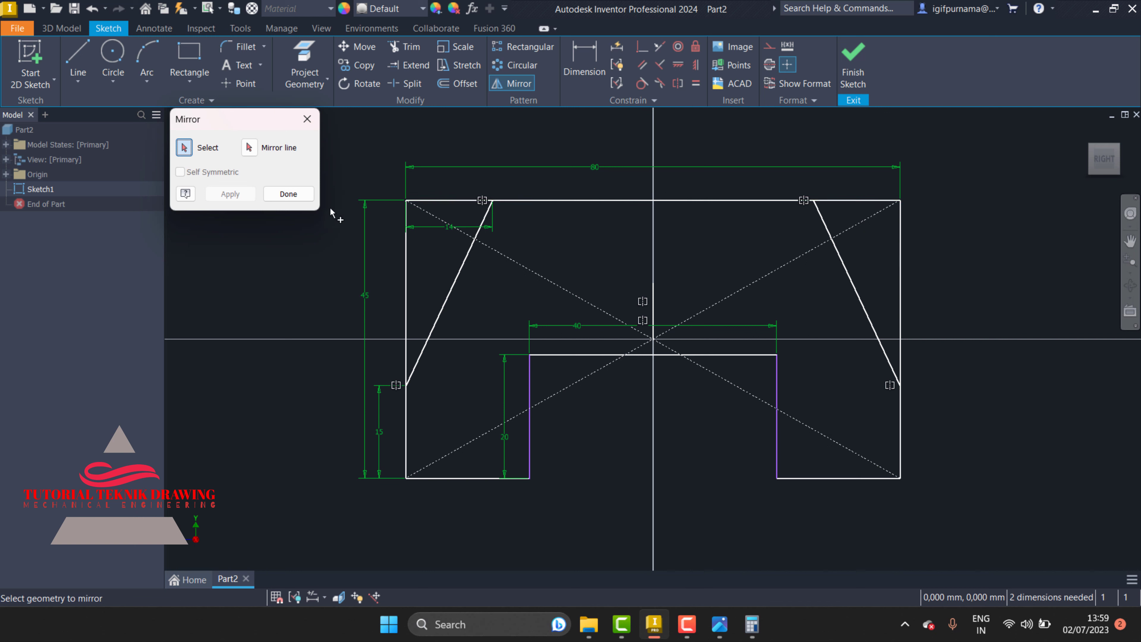
{"action": "left_click", "coordinate": [288, 194]}
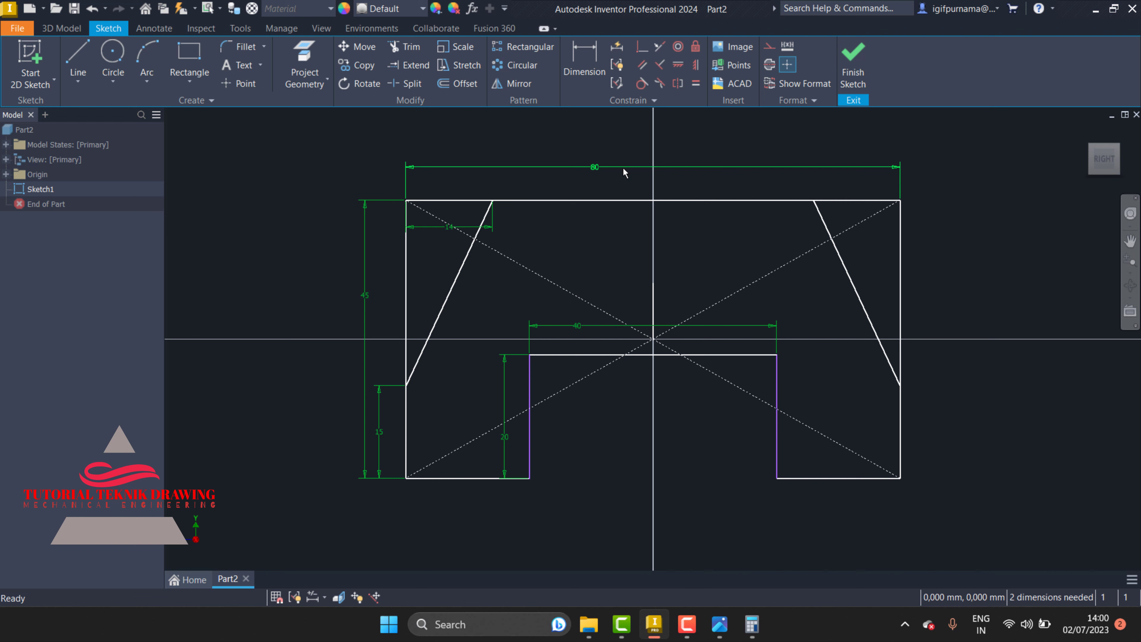
{"action": "left_click", "coordinate": [394, 48]}
{"action": "left_click", "coordinate": [458, 194]}
{"action": "left_click", "coordinate": [360, 134]}
{"action": "key", "text": "Escape"}
- Delete the 45 mm height, 80 mm width and 14 mm offset dimensions from the sketch
{"action": "right_click", "coordinate": [364, 236]}
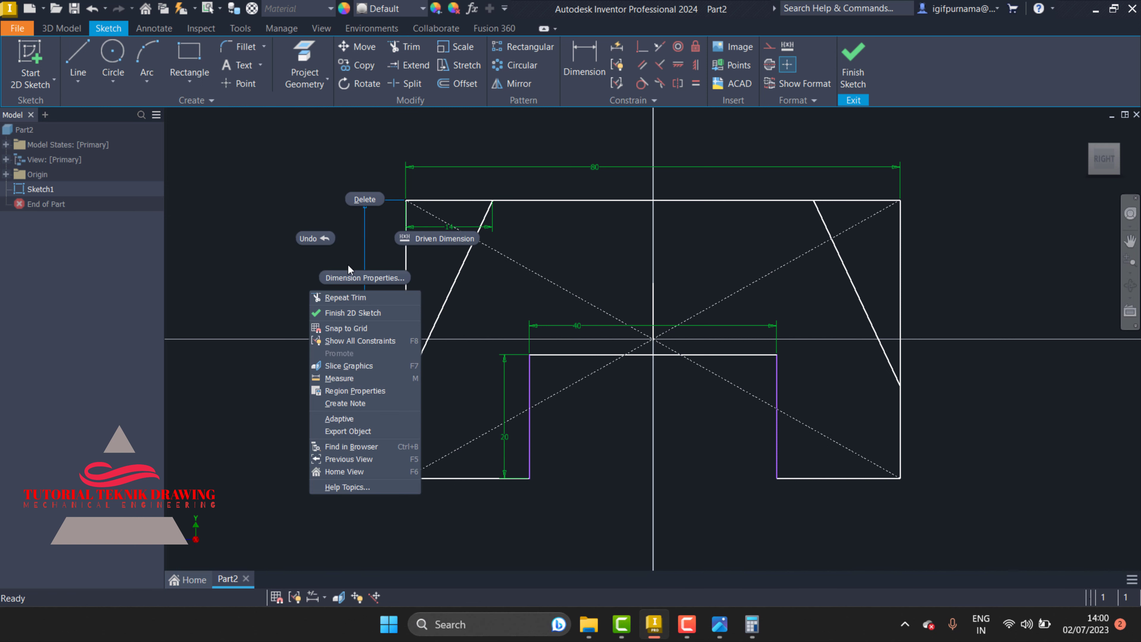
{"action": "left_click", "coordinate": [354, 204]}
{"action": "right_click", "coordinate": [493, 163]}
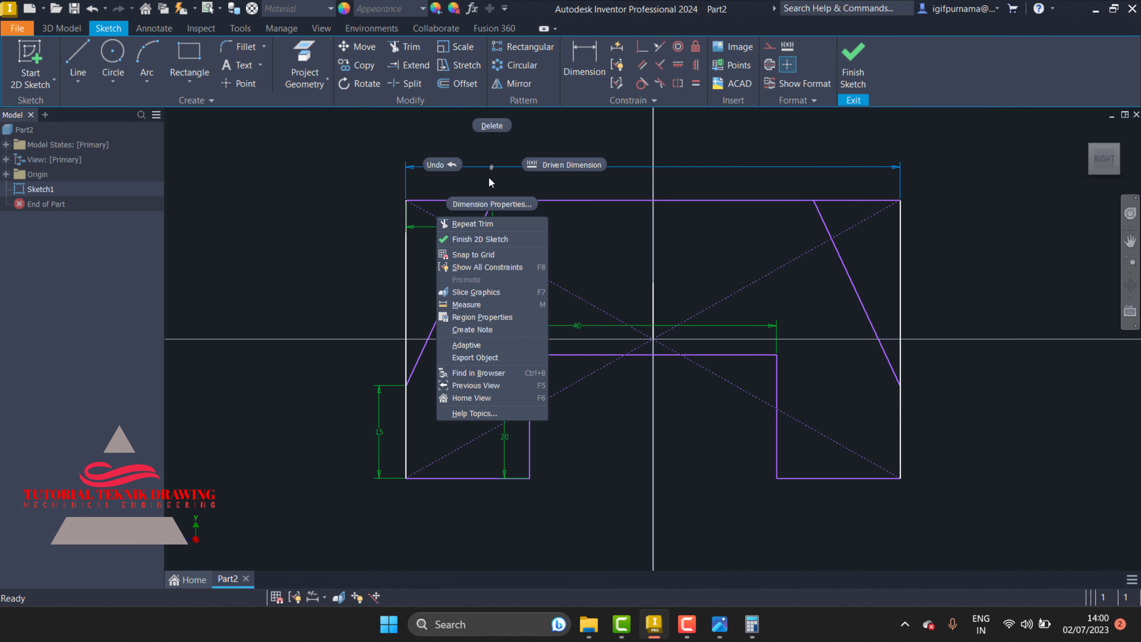
{"action": "left_click", "coordinate": [490, 124]}
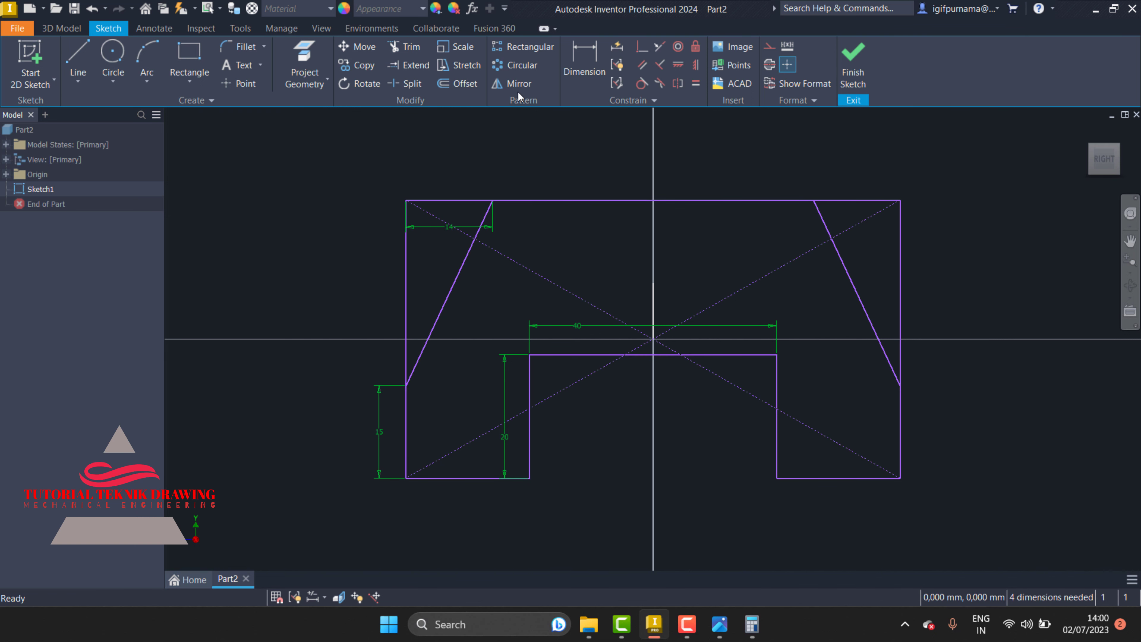
{"action": "right_click", "coordinate": [435, 225]}
{"action": "left_click", "coordinate": [434, 187]}
- Trim away both upper corners of the rectangle outside the slanted lines
{"action": "left_click", "coordinate": [405, 46]}
{"action": "mouse_move", "coordinate": [441, 156]}
{"action": "left_mouse_down"}
{"action": "mouse_move", "coordinate": [338, 325]}
{"action": "mouse_move", "coordinate": [336, 186]}
{"action": "left_mouse_up"}
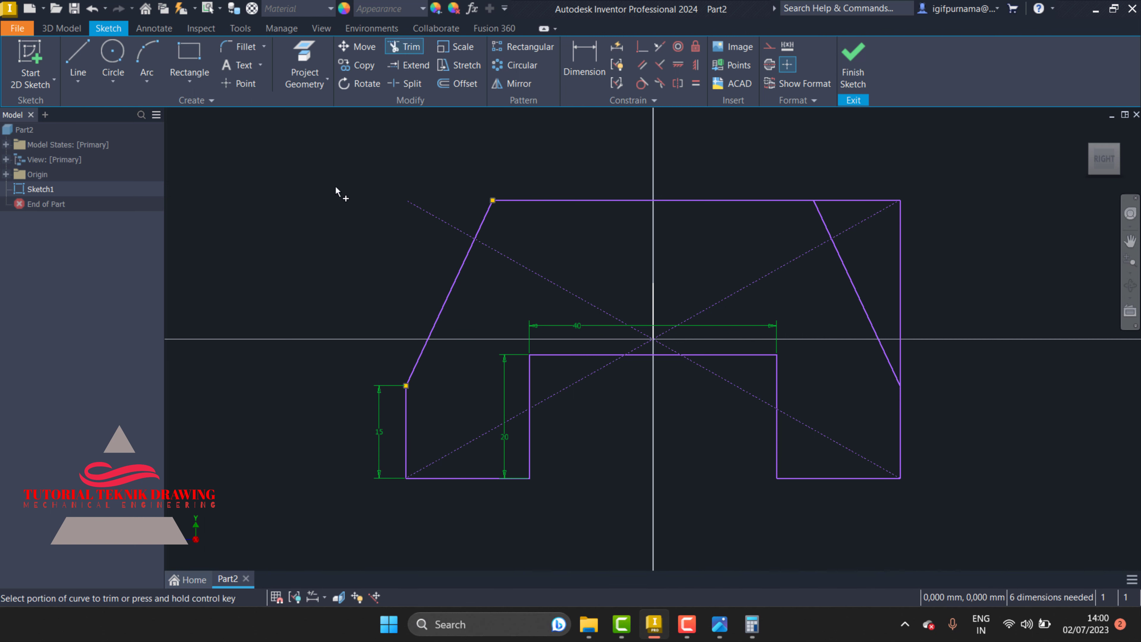
{"action": "mouse_move", "coordinate": [931, 158]}
{"action": "left_mouse_down"}
{"action": "mouse_move", "coordinate": [886, 210]}
{"action": "mouse_move", "coordinate": [967, 323]}
{"action": "left_mouse_up"}
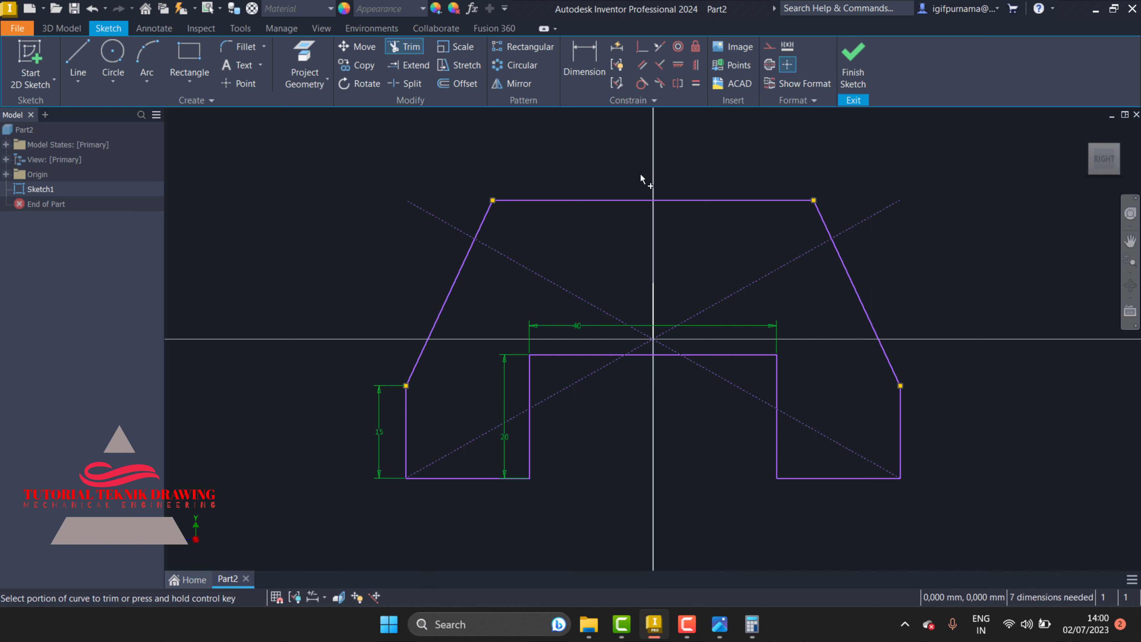
- Dimension the trimmed top edge at 52 mm and check it against the reference drawing
{"action": "left_click", "coordinate": [568, 76]}
{"action": "left_click", "coordinate": [603, 200]}
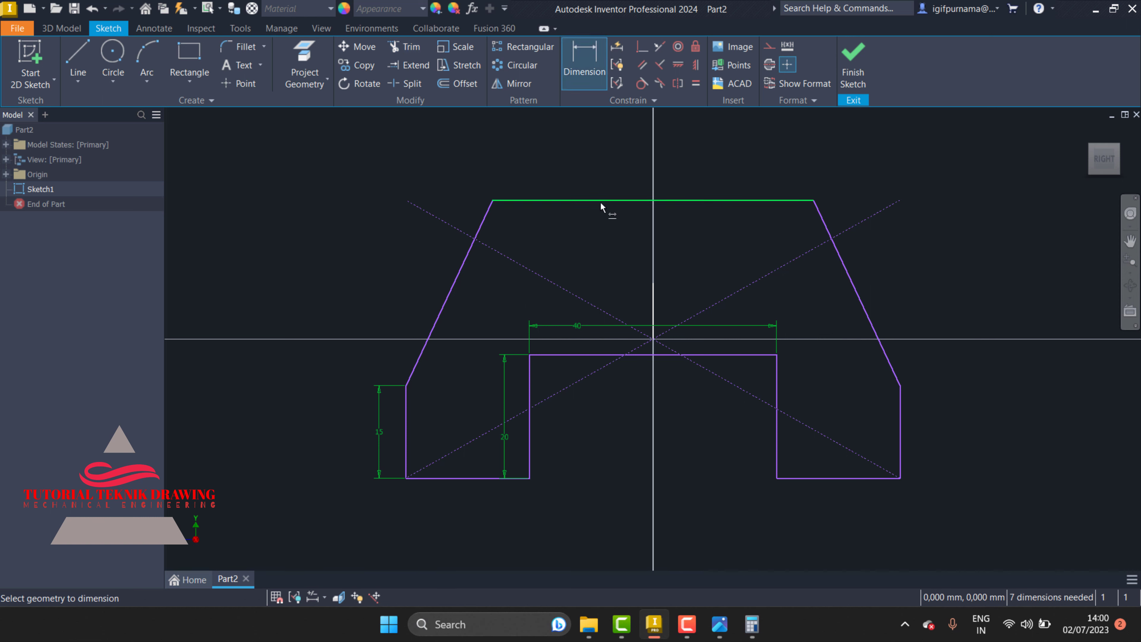
{"action": "left_click", "coordinate": [612, 182]}
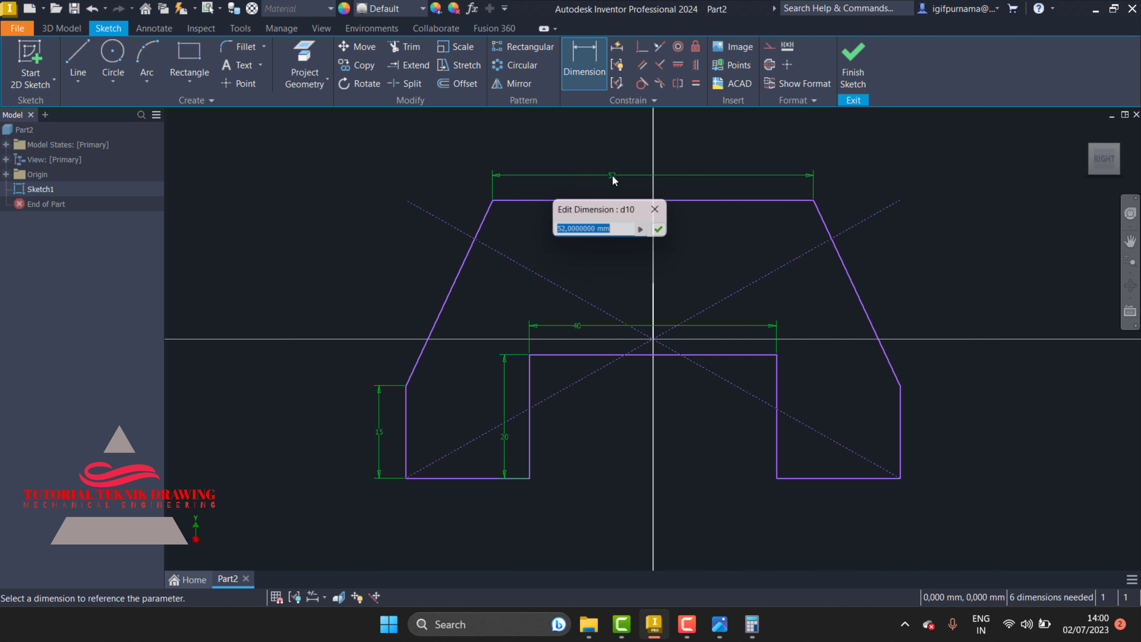
{"action": "left_click", "coordinate": [659, 232]}
{"action": "left_click", "coordinate": [720, 625]}
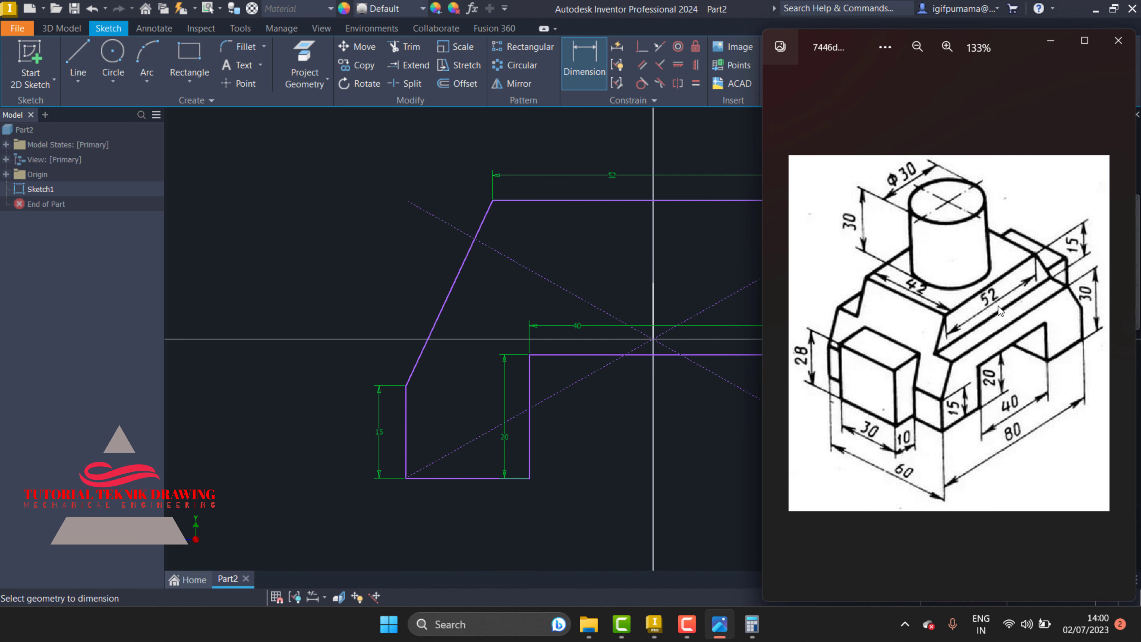
{"action": "left_click", "coordinate": [1056, 41]}
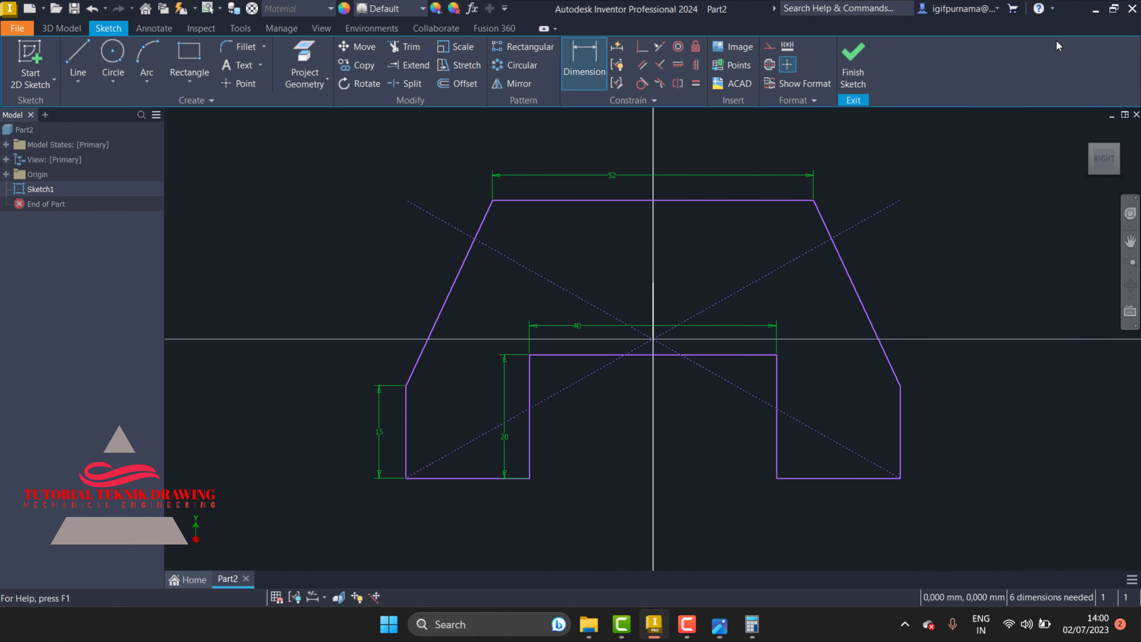
- Finish the profile sketch and extrude it symmetrically by a total of 60 mm, checking the depth against the reference drawing
{"action": "left_click", "coordinate": [857, 64]}
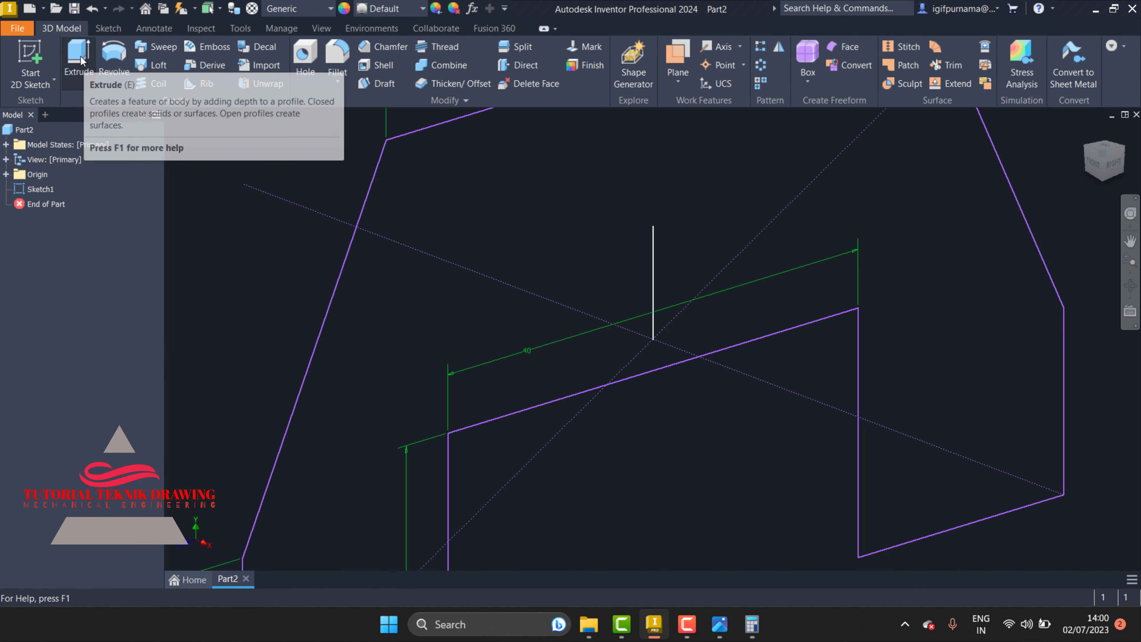
{"action": "left_click", "coordinate": [79, 66]}
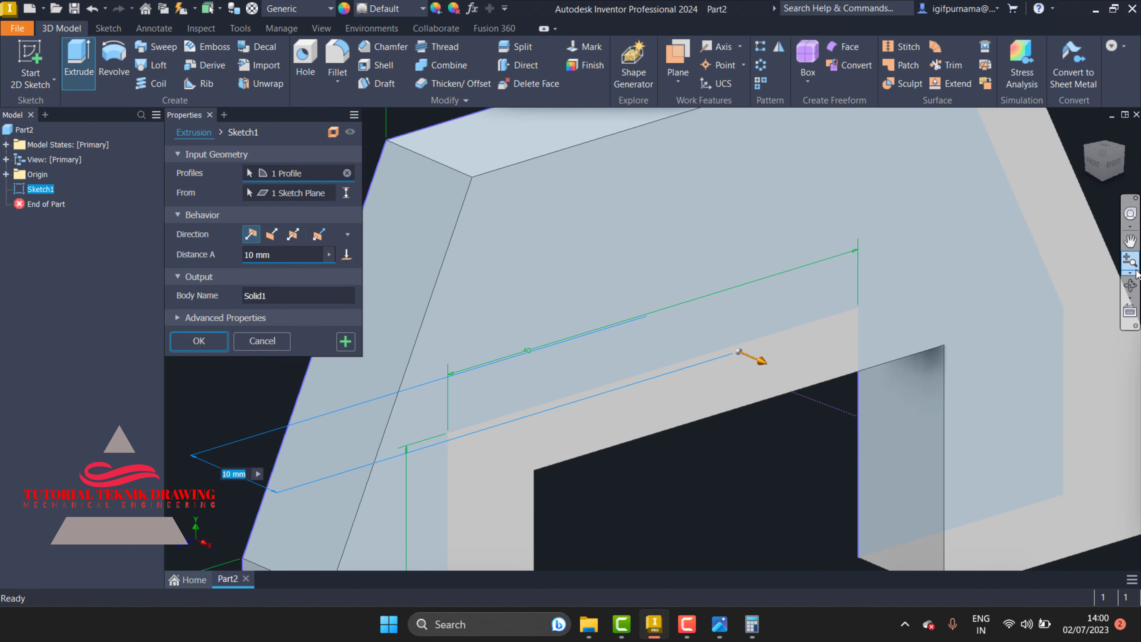
{"action": "left_click_drag", "start_coordinate": [868, 283], "coordinate": [860, 228]}
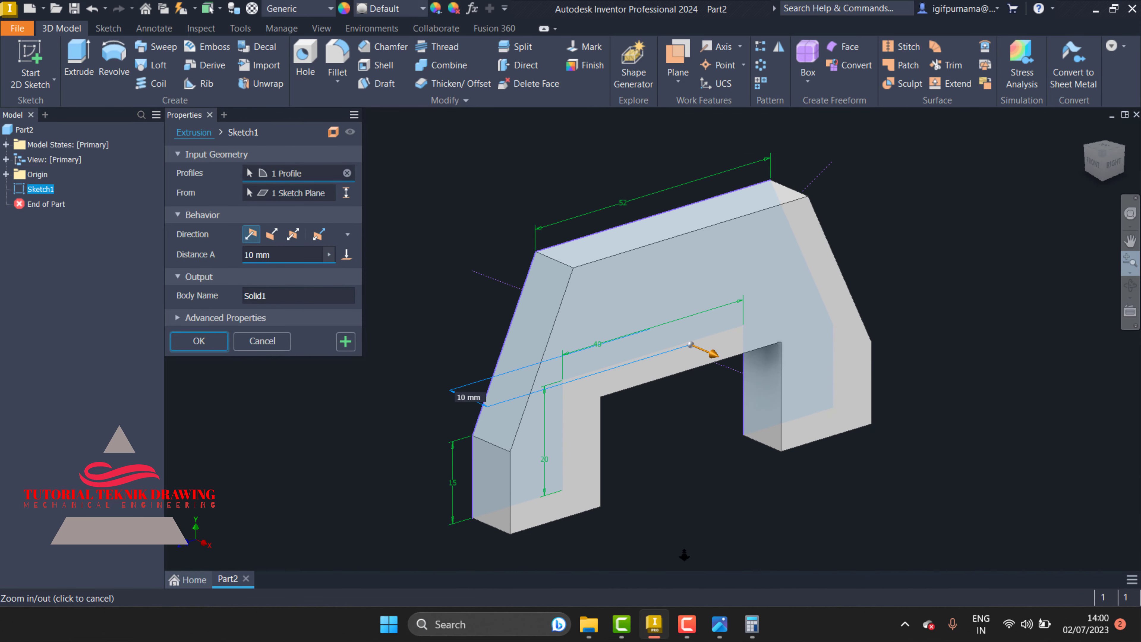
{"action": "left_click", "coordinate": [720, 624]}
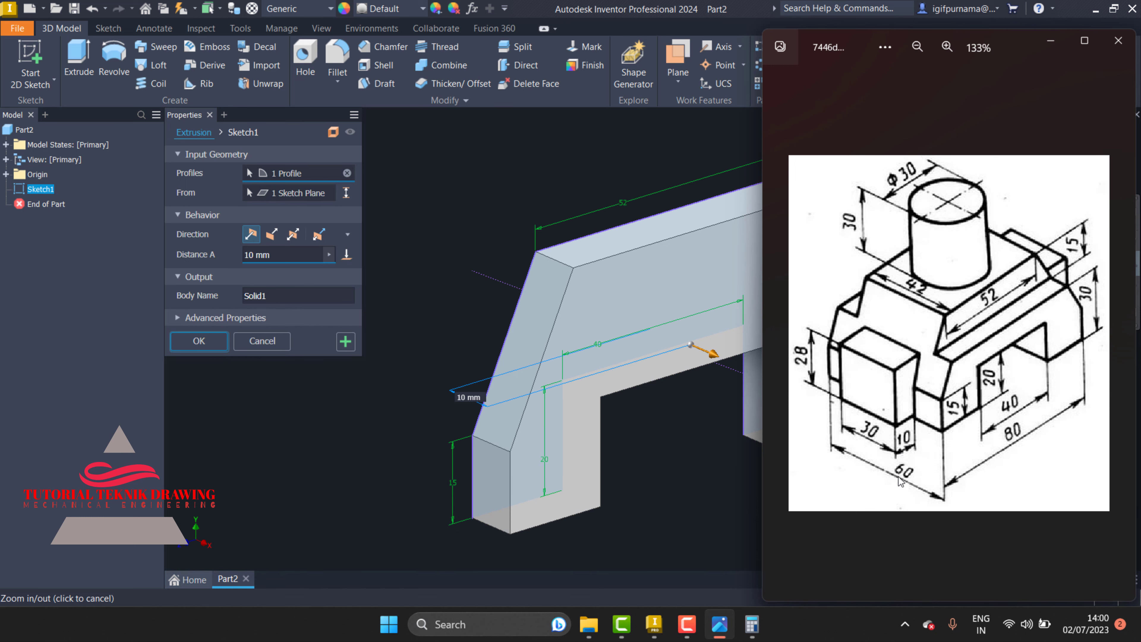
{"action": "left_click", "coordinate": [247, 255]}
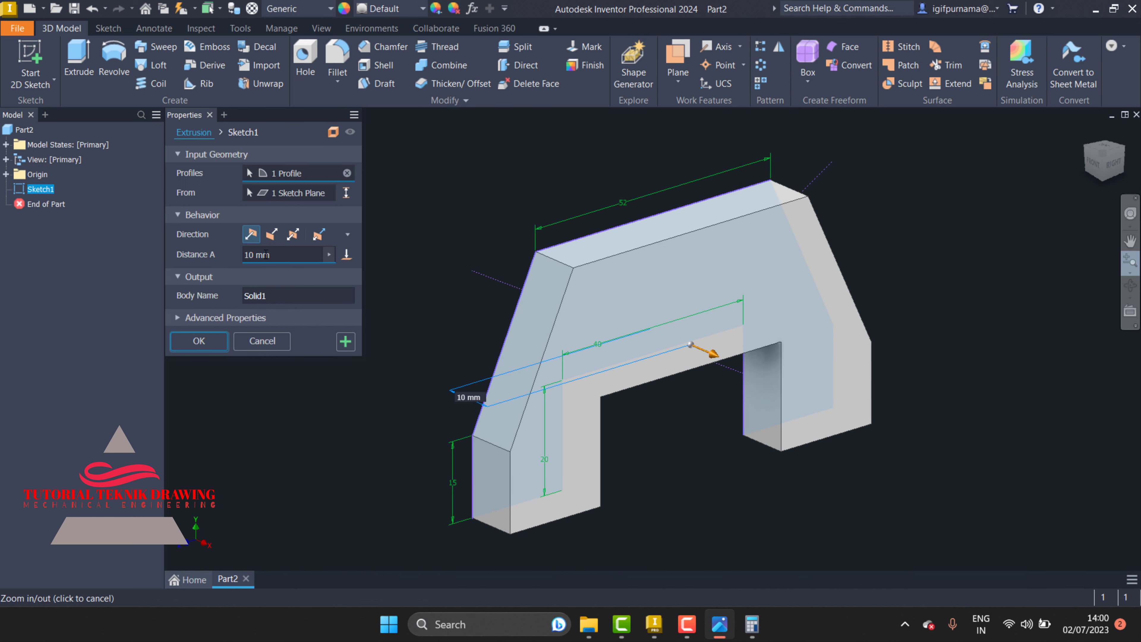
{"action": "type", "text": "6"}
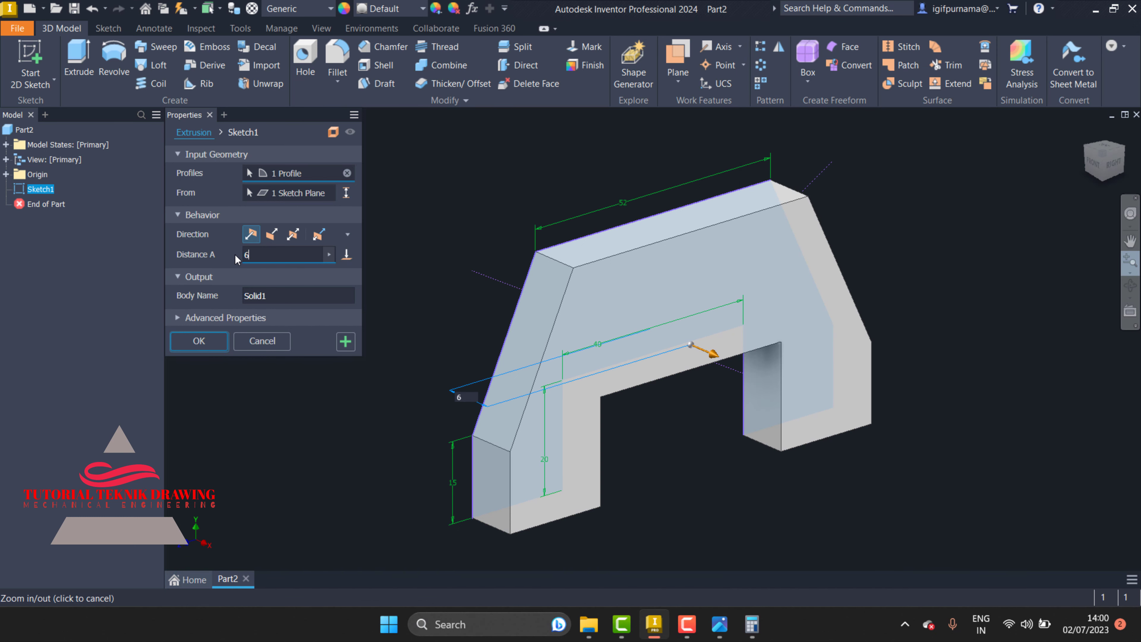
{"action": "type", "text": "0"}
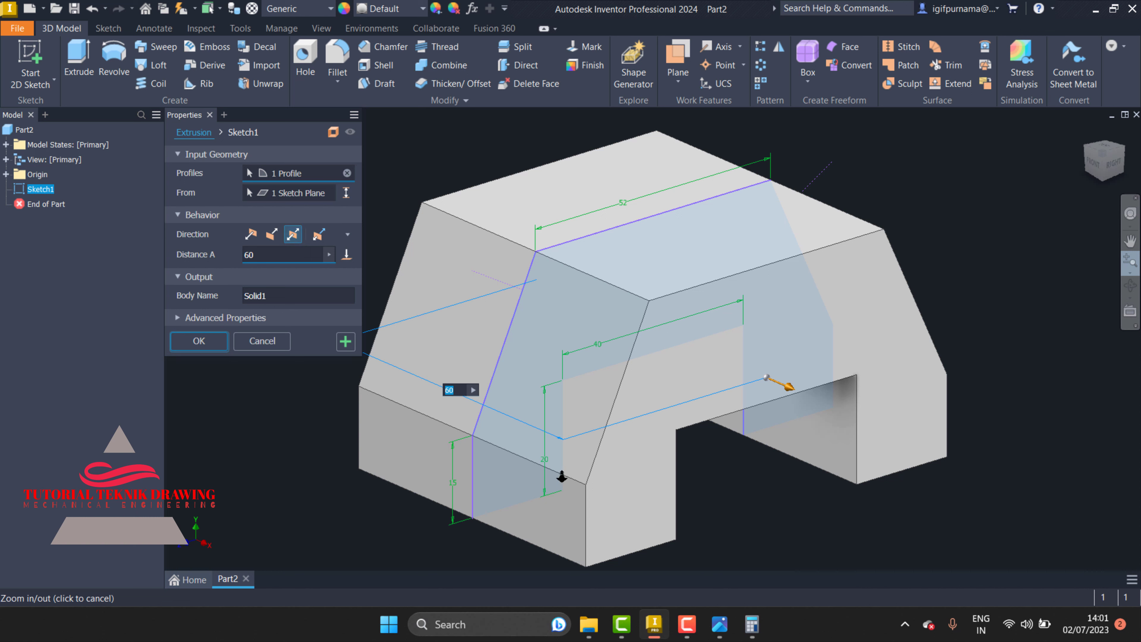
{"action": "left_click", "coordinate": [1131, 286]}
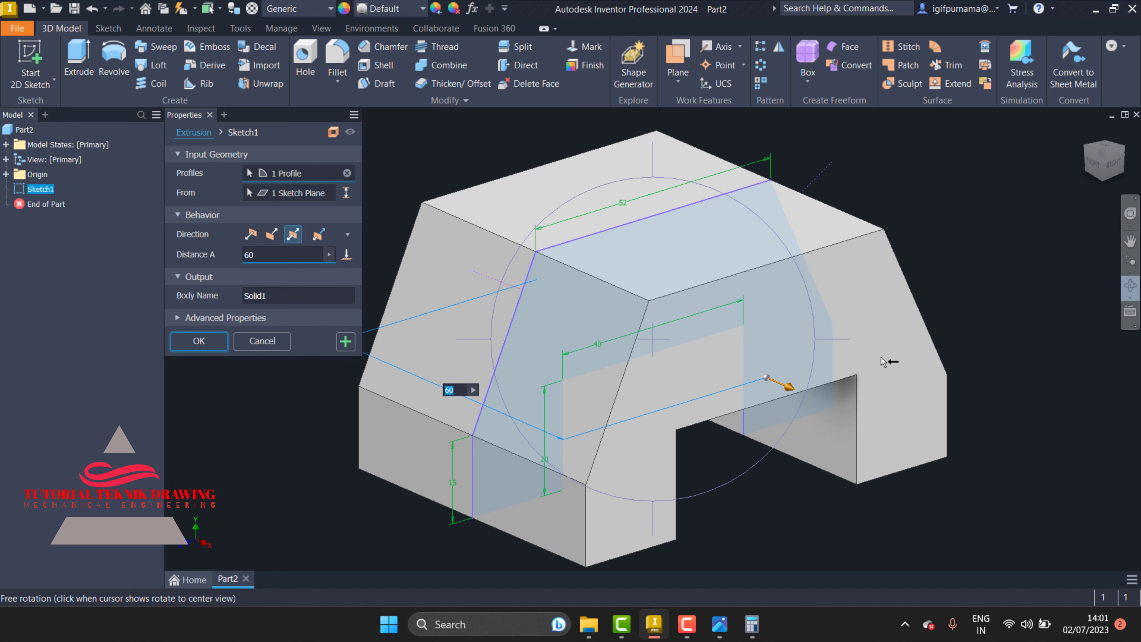
{"action": "left_click_drag", "start_coordinate": [545, 397], "coordinate": [612, 375]}
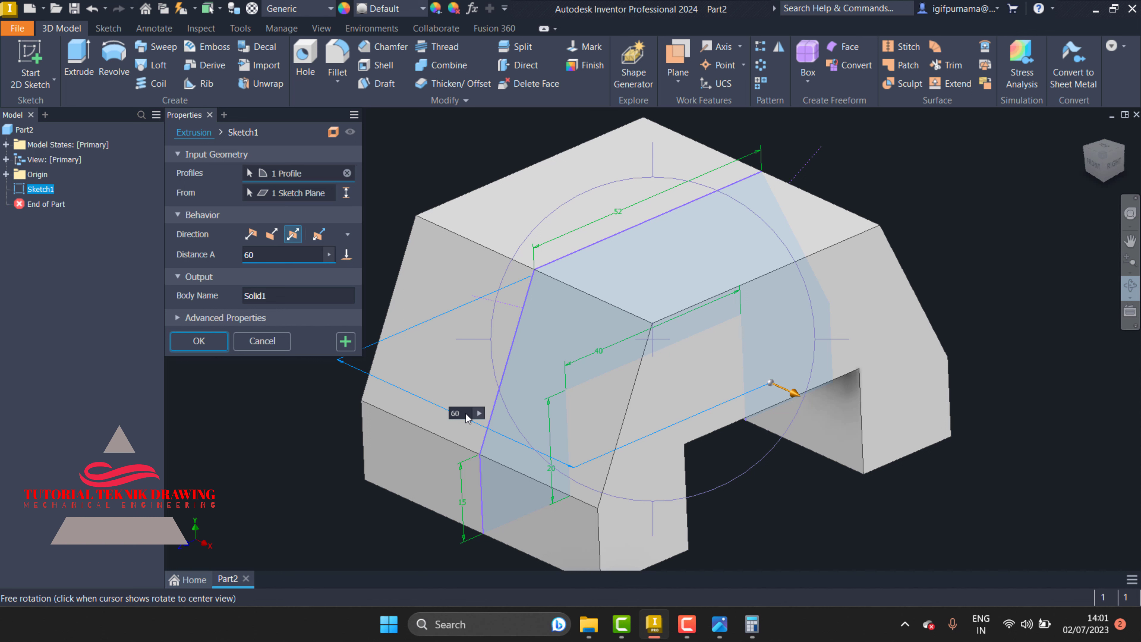
{"action": "left_click", "coordinate": [198, 340]}
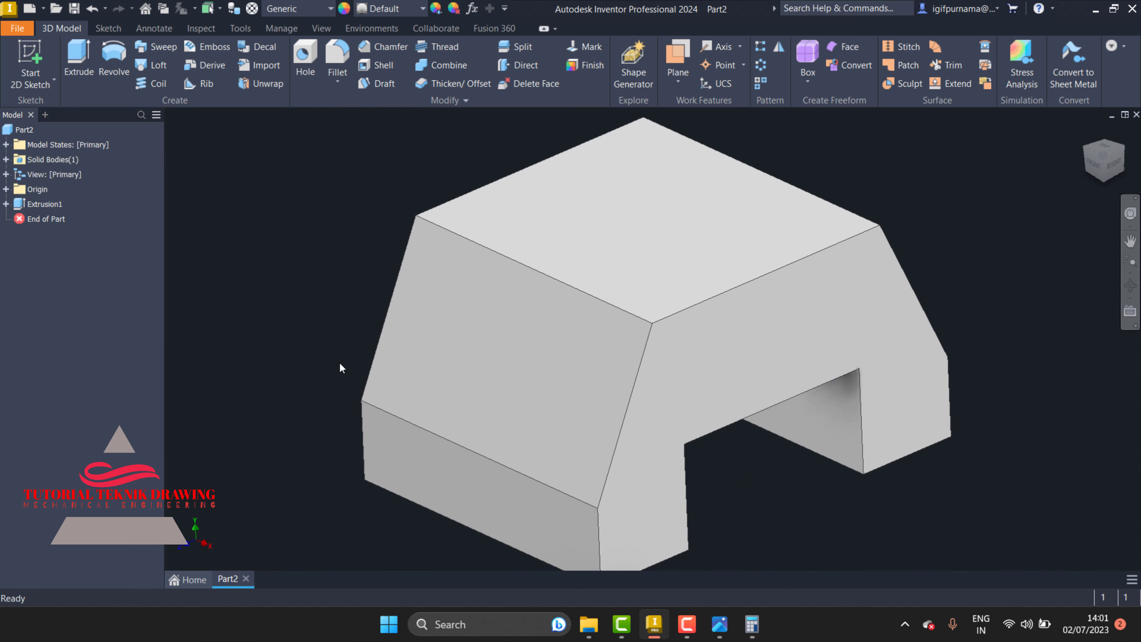
- Consult the reference drawing and start a new sketch on the block's flat top face
{"action": "left_click", "coordinate": [719, 624]}
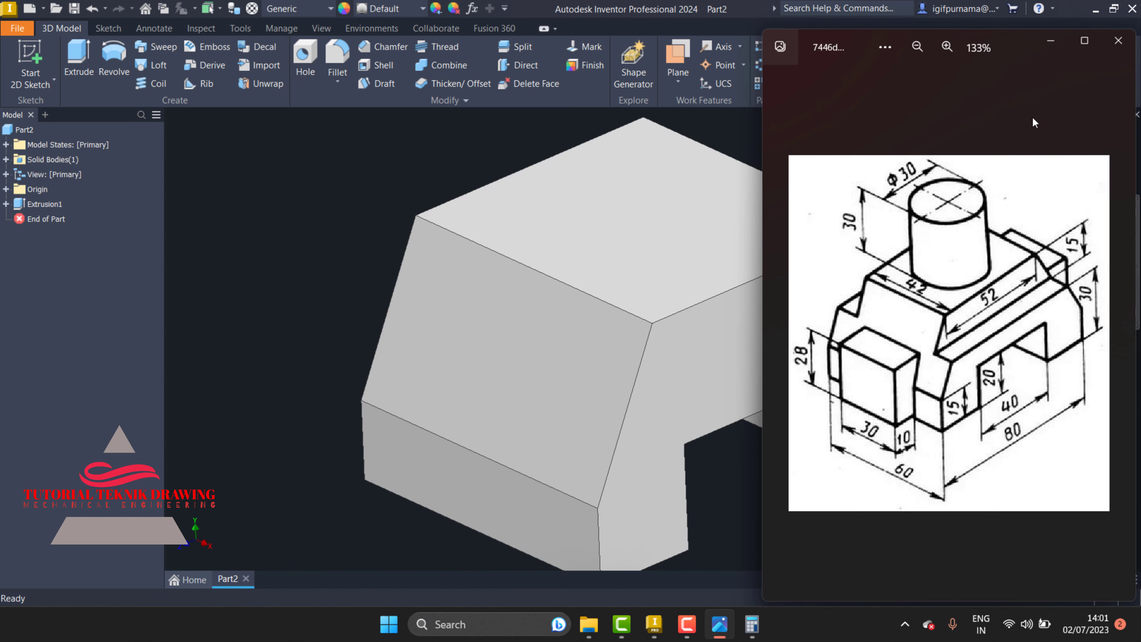
{"action": "left_click", "coordinate": [1042, 42]}
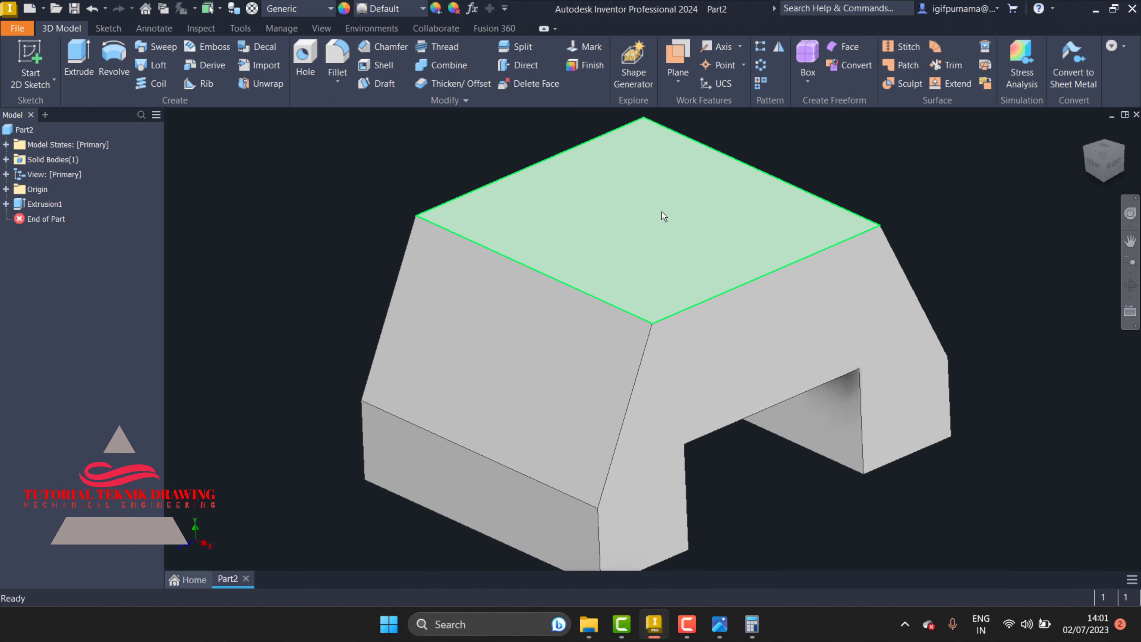
{"action": "left_click", "coordinate": [662, 212]}
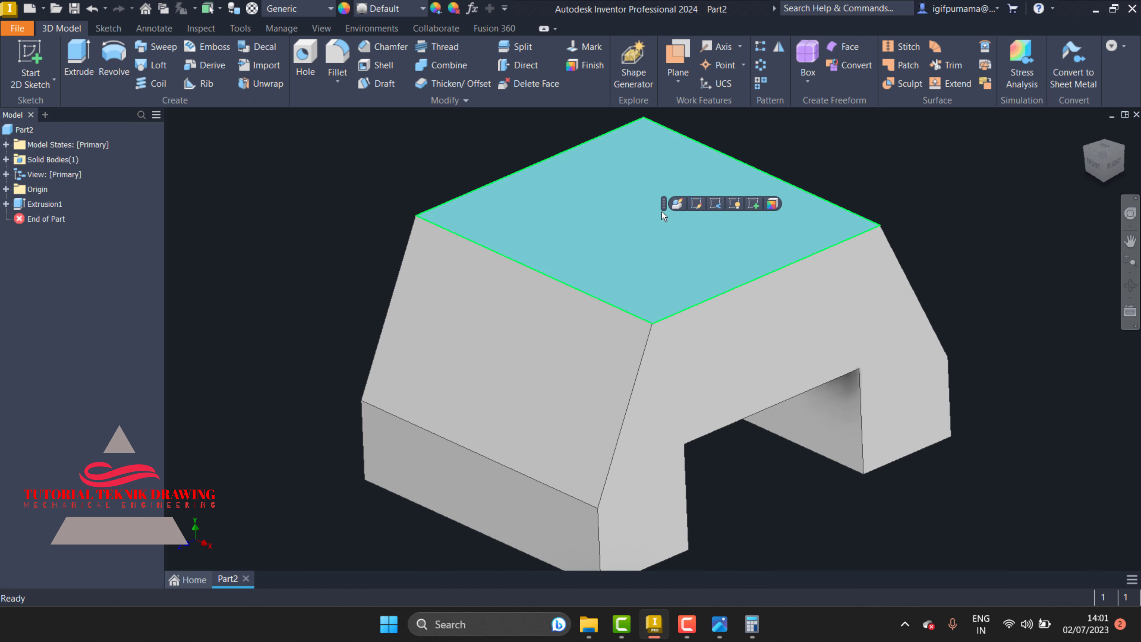
{"action": "left_click", "coordinate": [754, 205]}
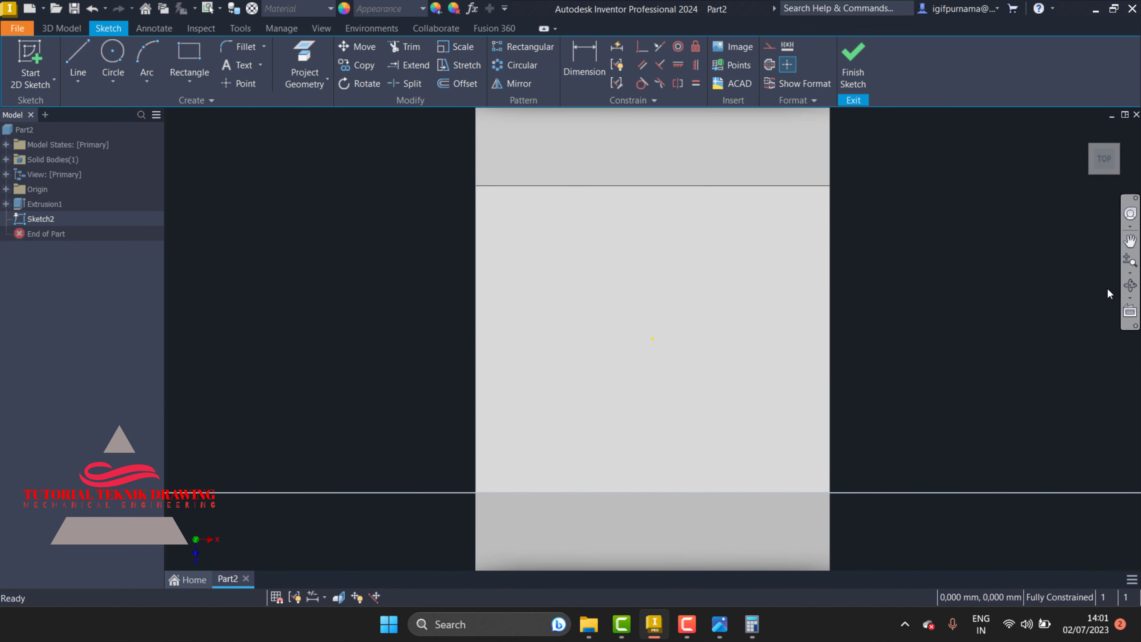
{"action": "left_click", "coordinate": [1129, 262]}
{"action": "left_click_drag", "start_coordinate": [928, 283], "coordinate": [930, 253]}
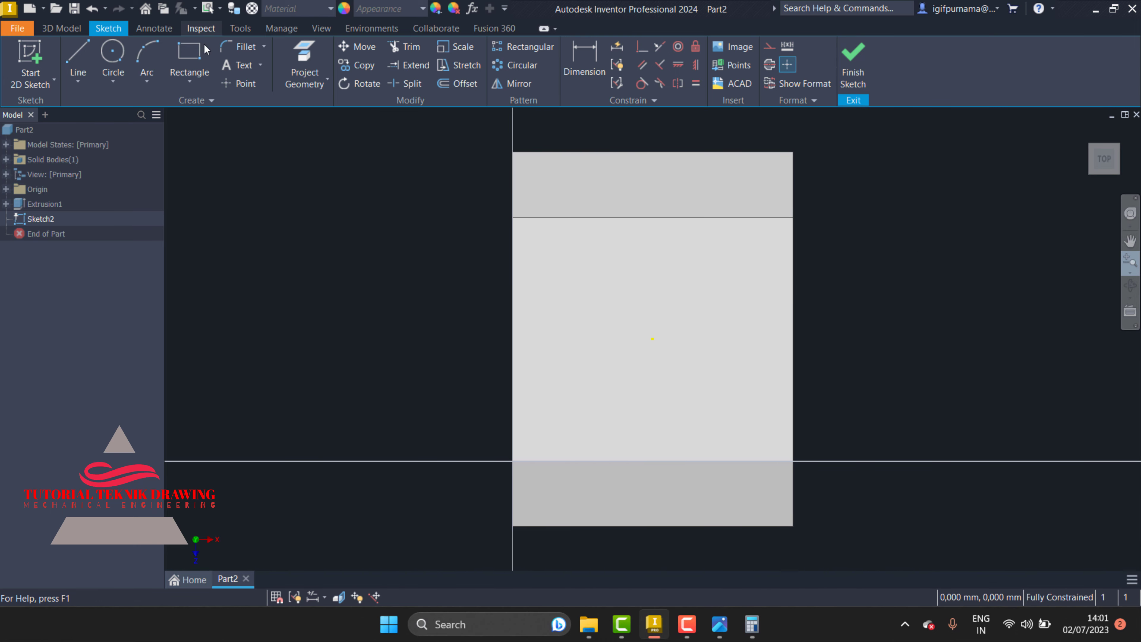
- Sketch a narrow rectangle about 9.4 mm wide and 75 mm long along the left edge of the block
{"action": "left_click", "coordinate": [193, 65]}
{"action": "left_click", "coordinate": [720, 632]}
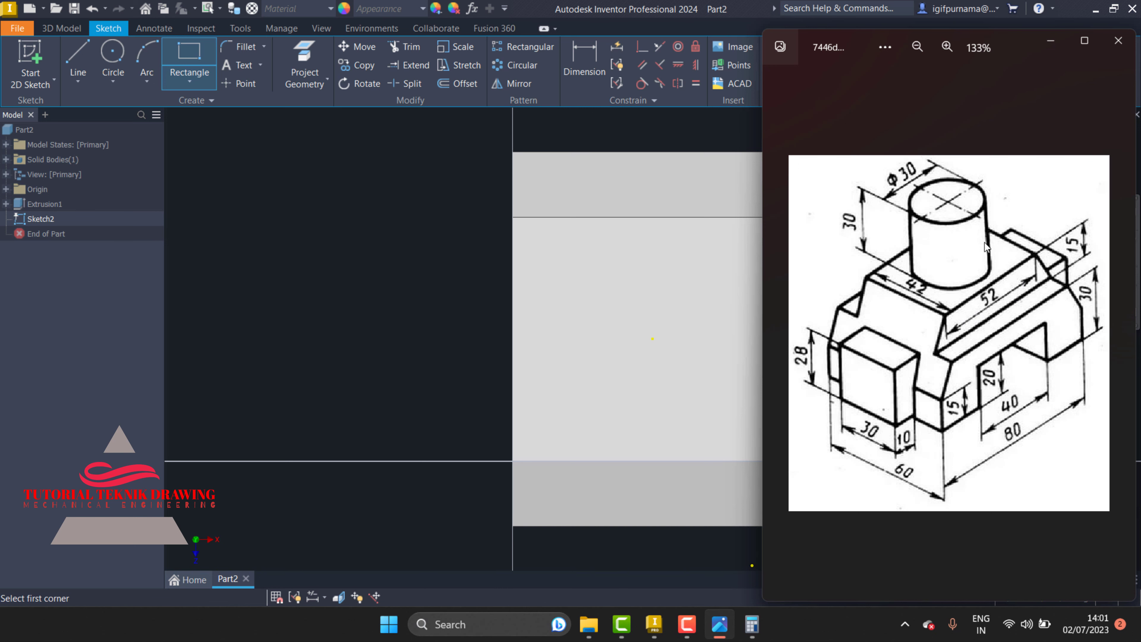
{"action": "left_click", "coordinate": [1051, 40]}
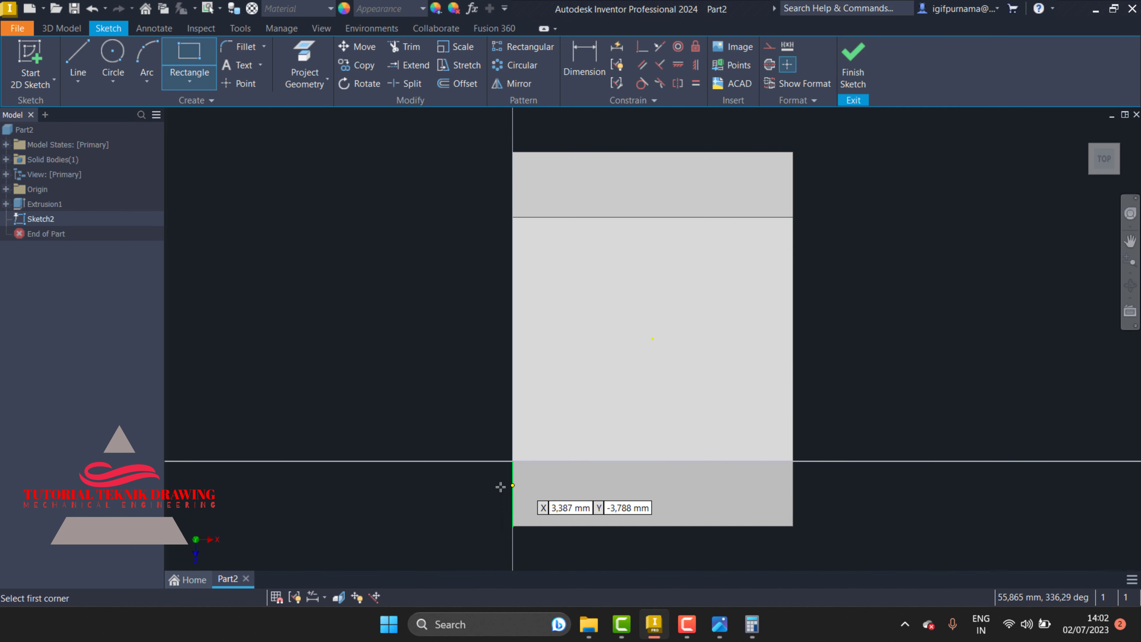
{"action": "left_click", "coordinate": [513, 517]}
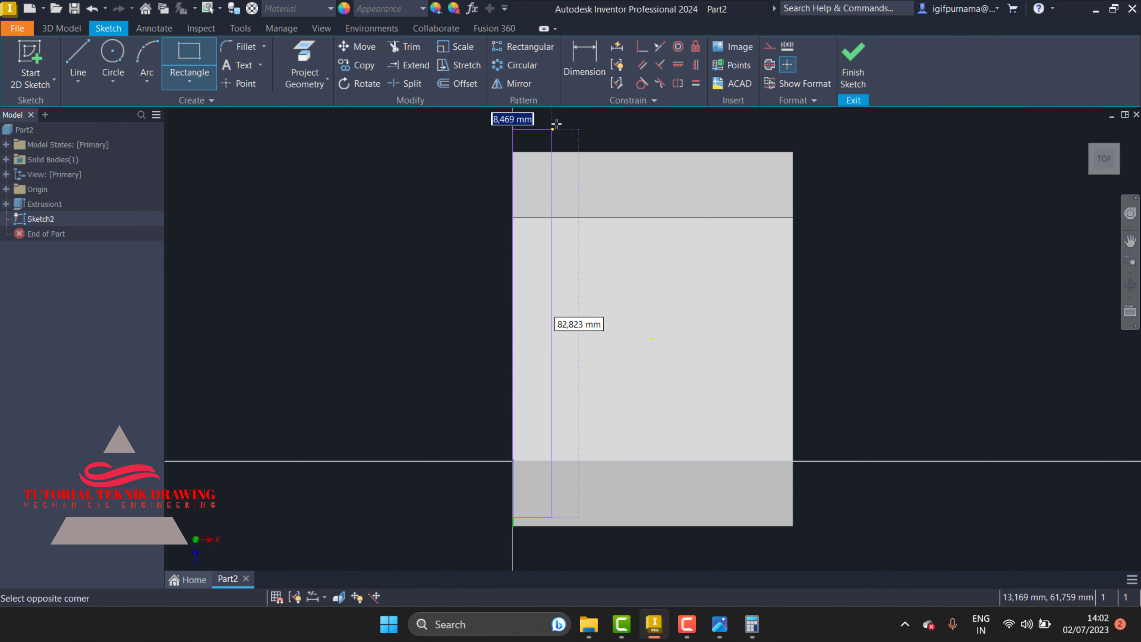
{"action": "left_click", "coordinate": [558, 166]}
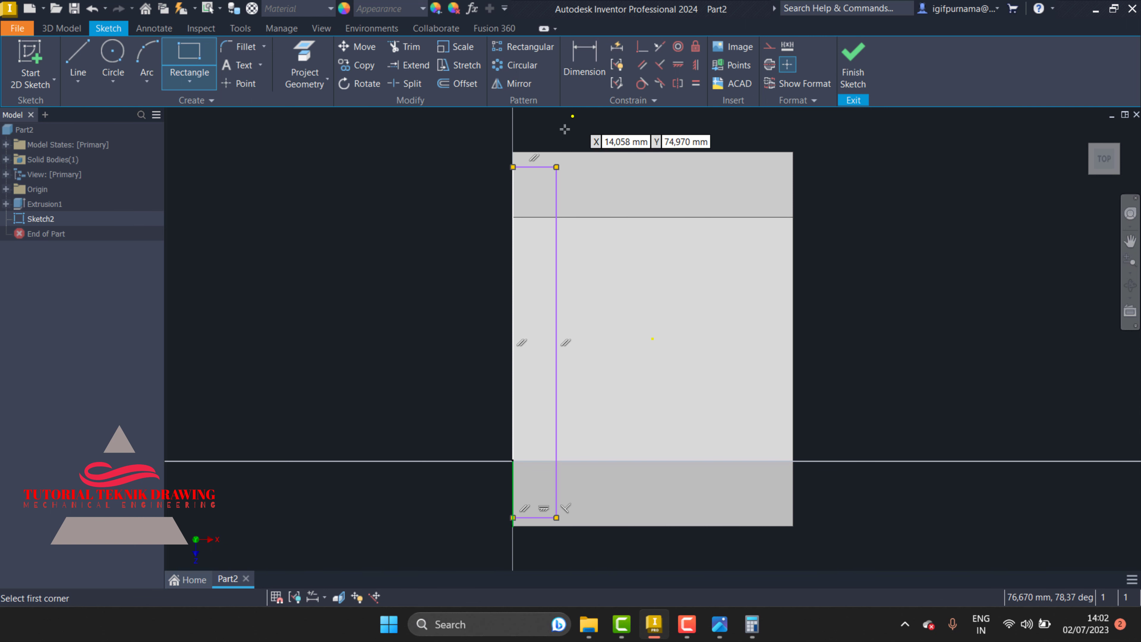
- Dimension the left rectangle's width without entering a new value, consulting the reference drawing for the top width
{"action": "left_click", "coordinate": [581, 65]}
{"action": "left_click", "coordinate": [514, 292]}
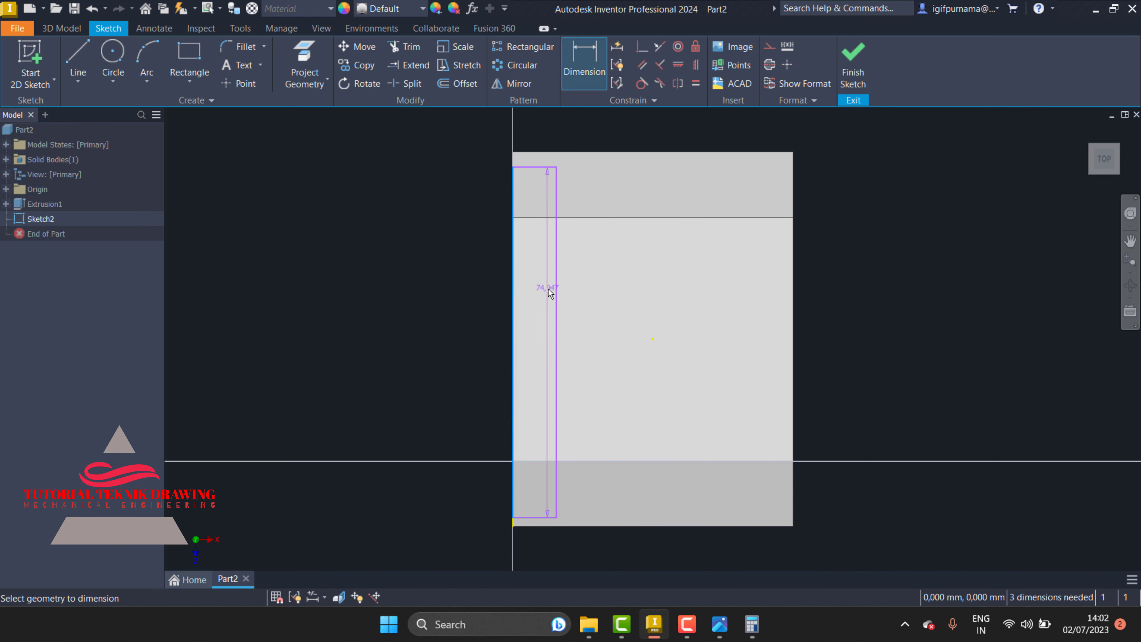
{"action": "left_click", "coordinate": [556, 297]}
{"action": "left_click", "coordinate": [537, 125]}
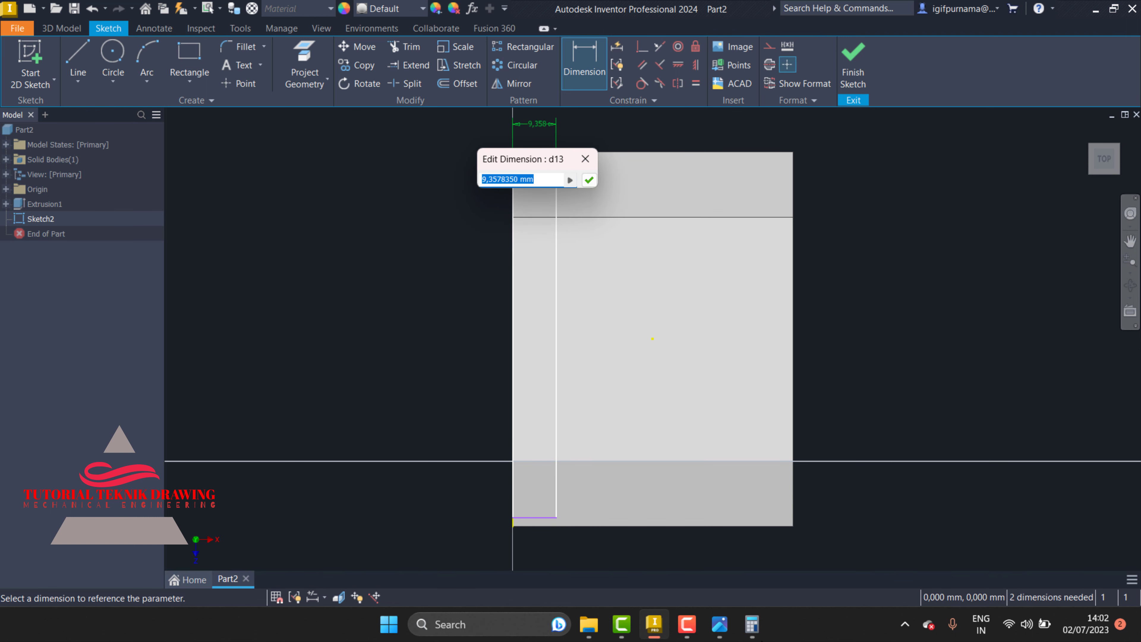
{"action": "left_click", "coordinate": [719, 625]}
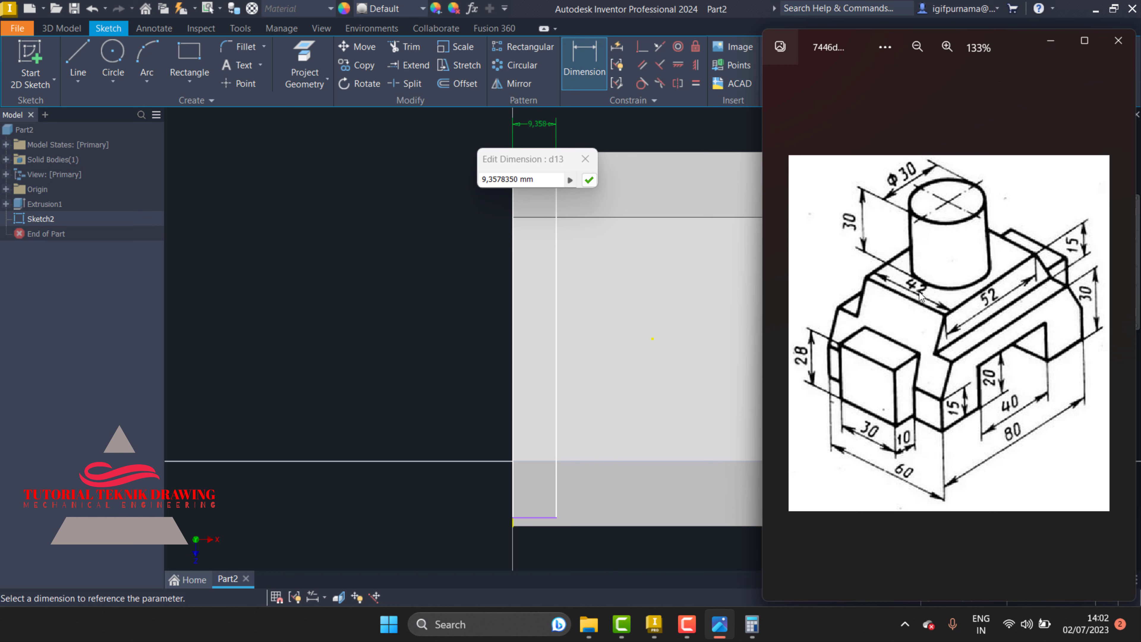
{"action": "left_click", "coordinate": [585, 158]}
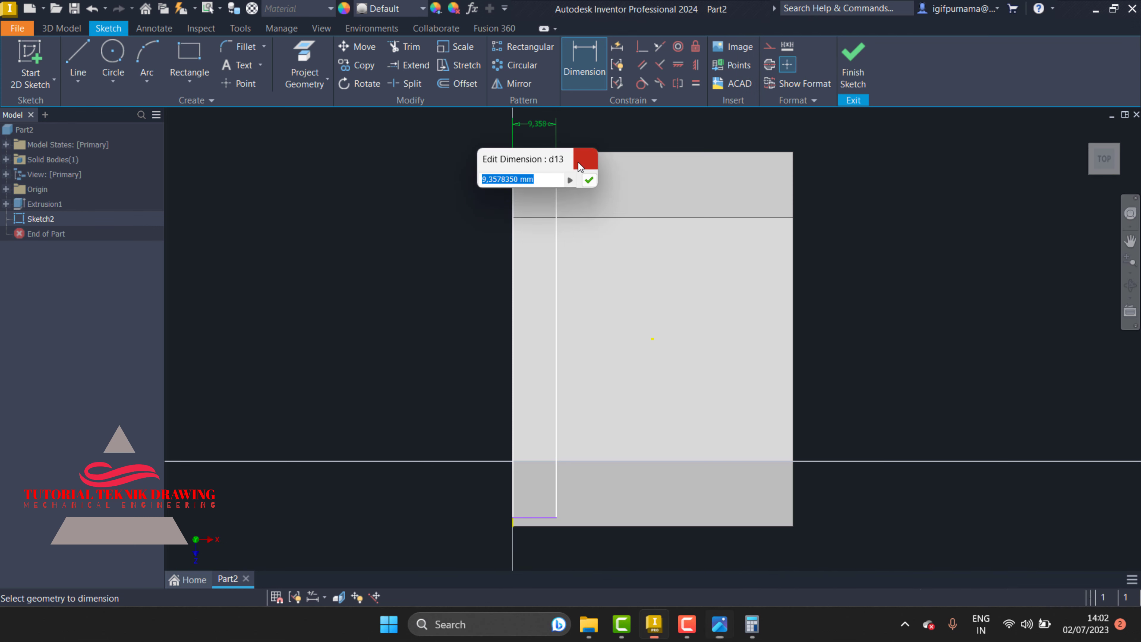
{"action": "left_click", "coordinate": [585, 159]}
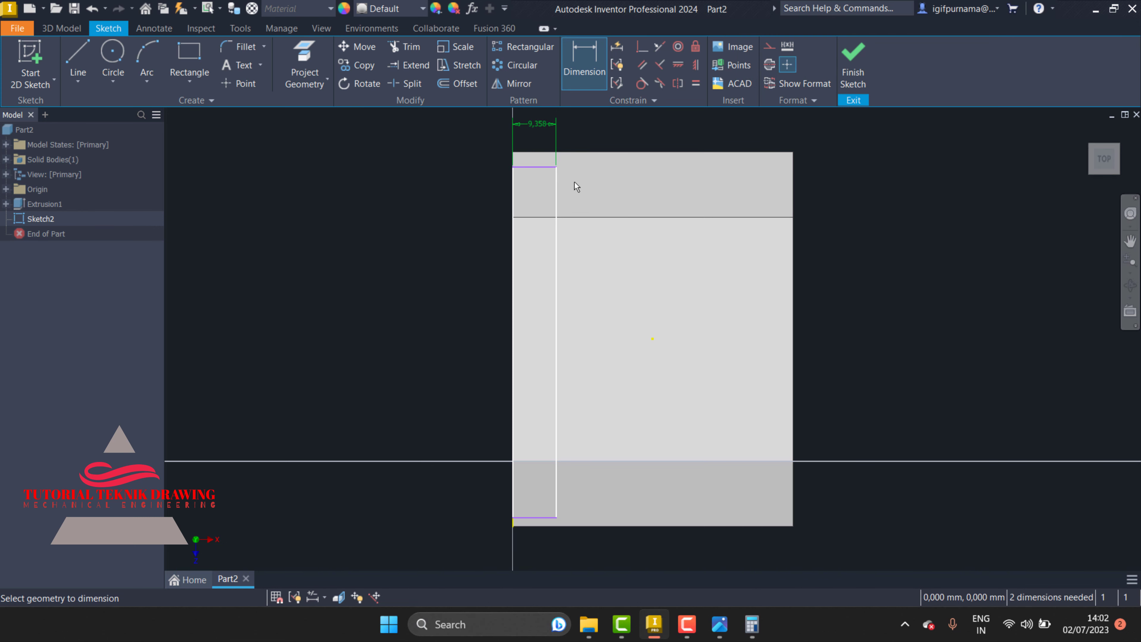
- Sketch a second narrow rectangle along the right edge of the block
{"action": "left_click", "coordinate": [189, 56]}
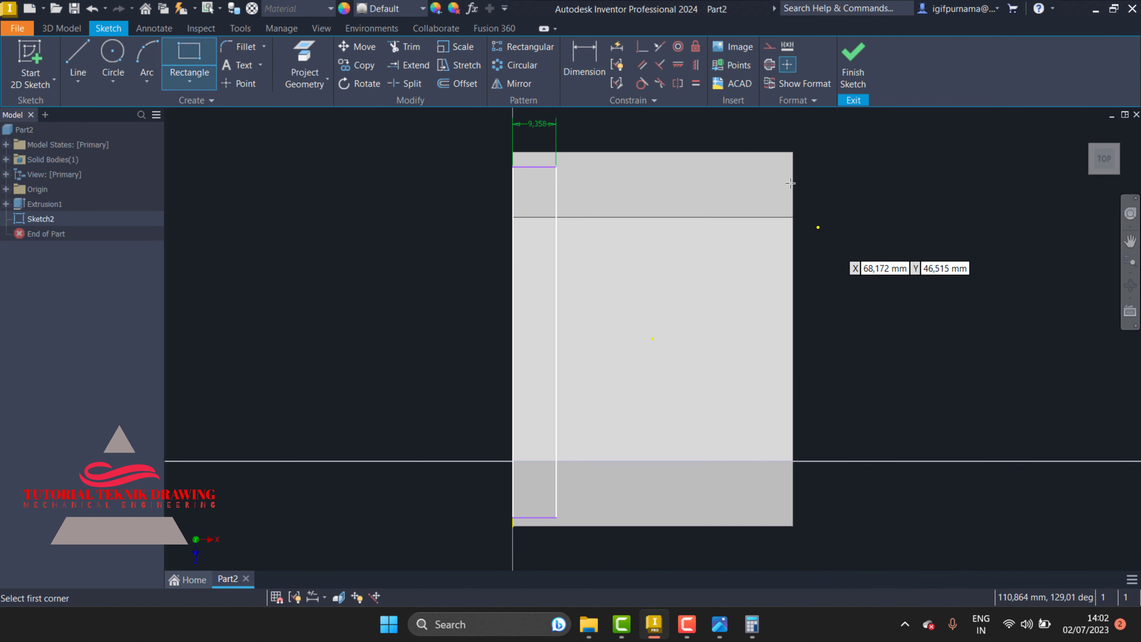
{"action": "left_click", "coordinate": [792, 173]}
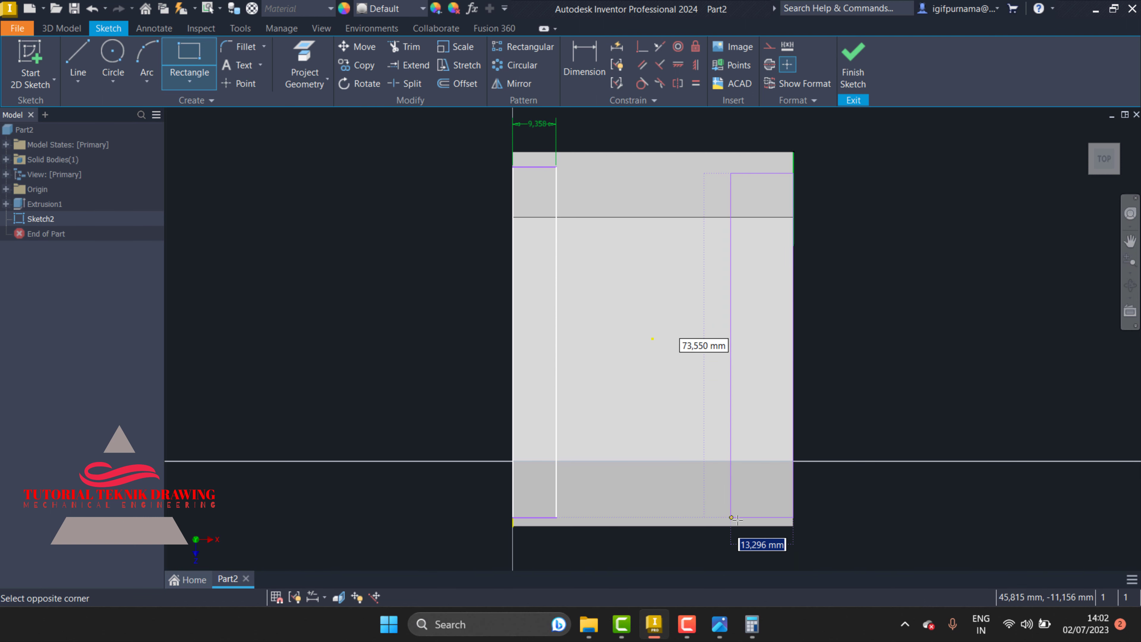
{"action": "left_click", "coordinate": [753, 513]}
- Add a driven dimension from the left rectangle's inner edge to the midpoint of the top face's upper edge
{"action": "key", "text": "d"}
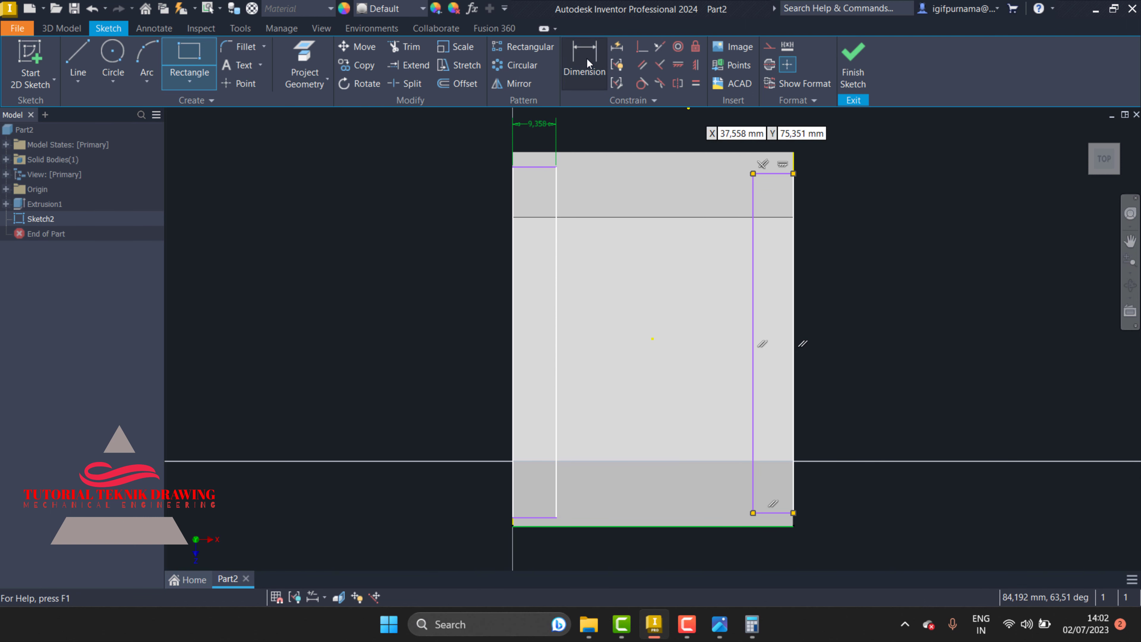
{"action": "left_click", "coordinate": [557, 322]}
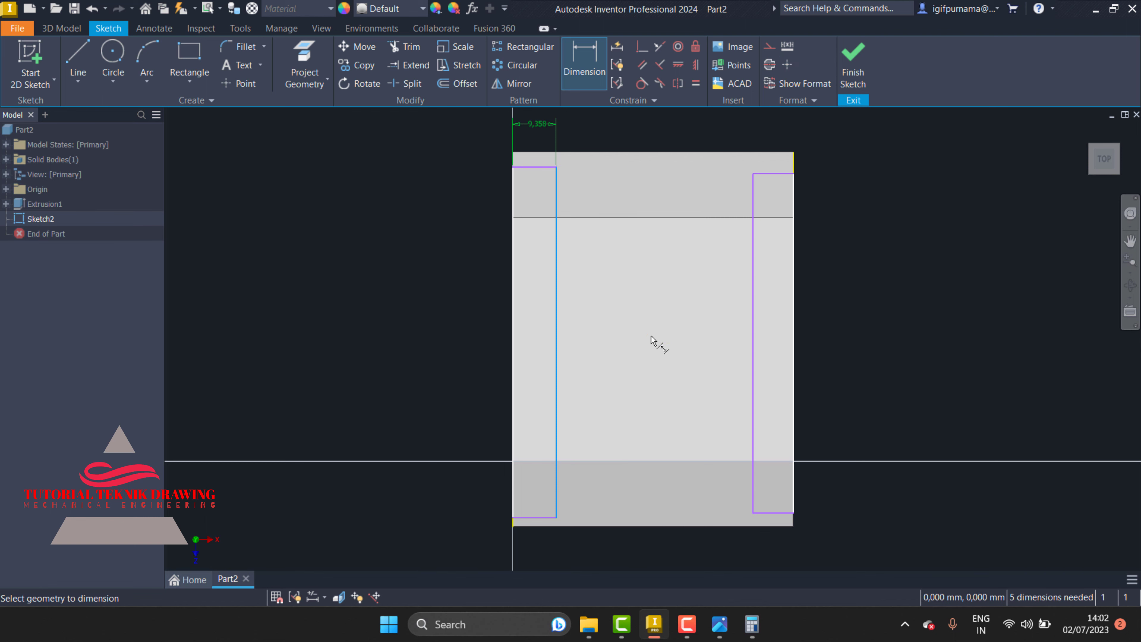
{"action": "left_click", "coordinate": [659, 219]}
{"action": "left_click", "coordinate": [633, 167]}
{"action": "left_click", "coordinate": [350, 133]}
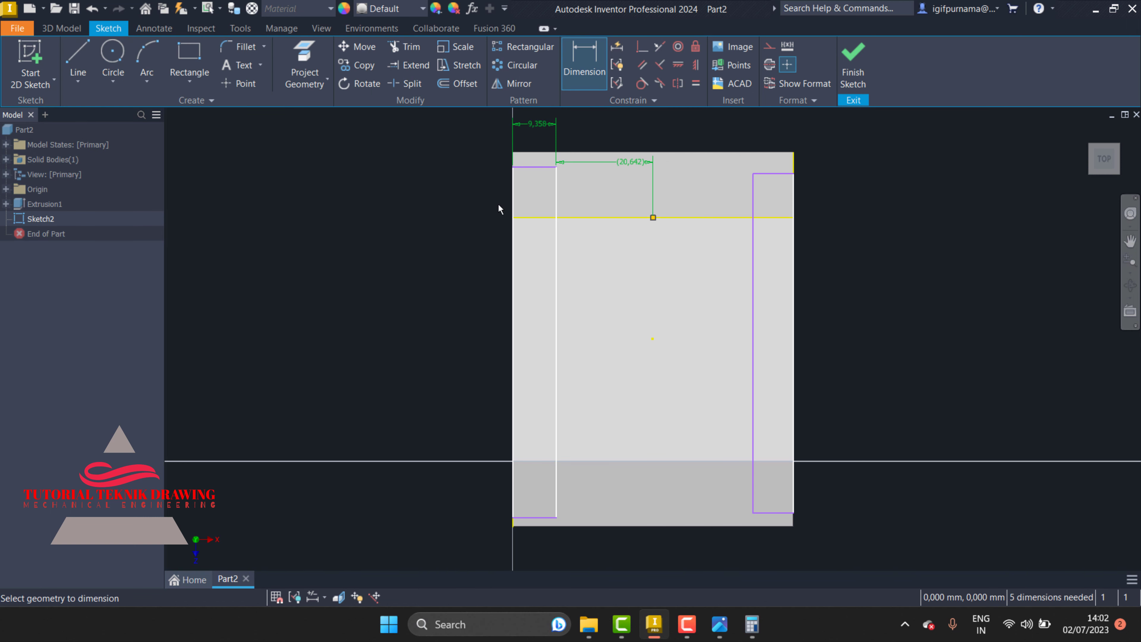
{"action": "key", "text": "Escape"}
- Delete the left rectangle's width dimension and try to edit the driven distance to the edge midpoint
{"action": "right_click", "coordinate": [540, 128]}
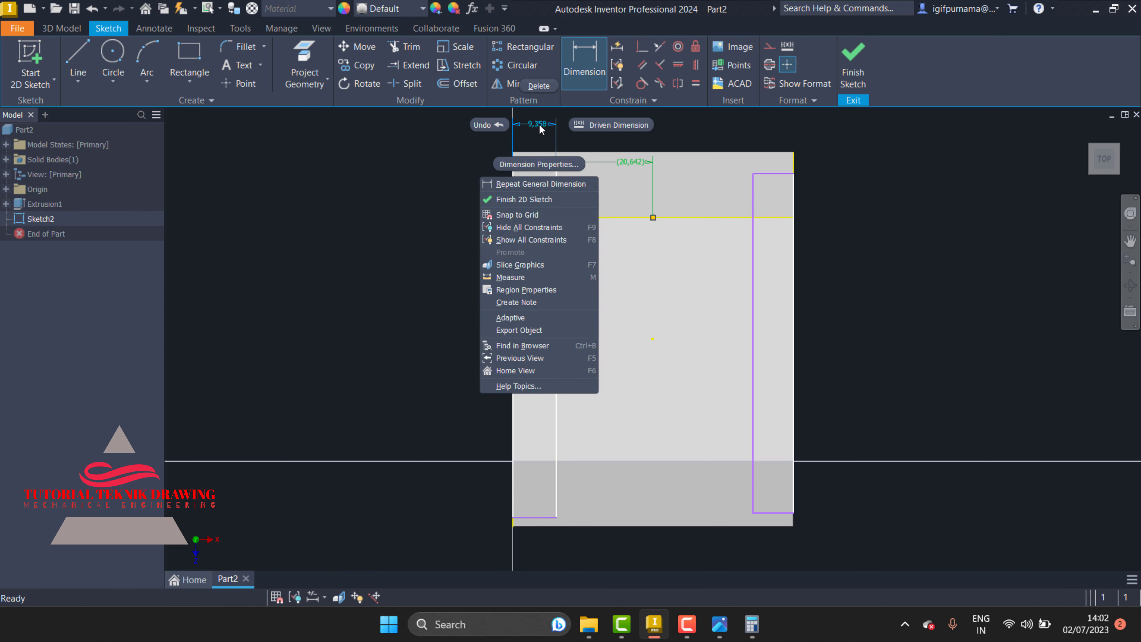
{"action": "key", "text": "Escape"}
{"action": "right_click", "coordinate": [534, 123]}
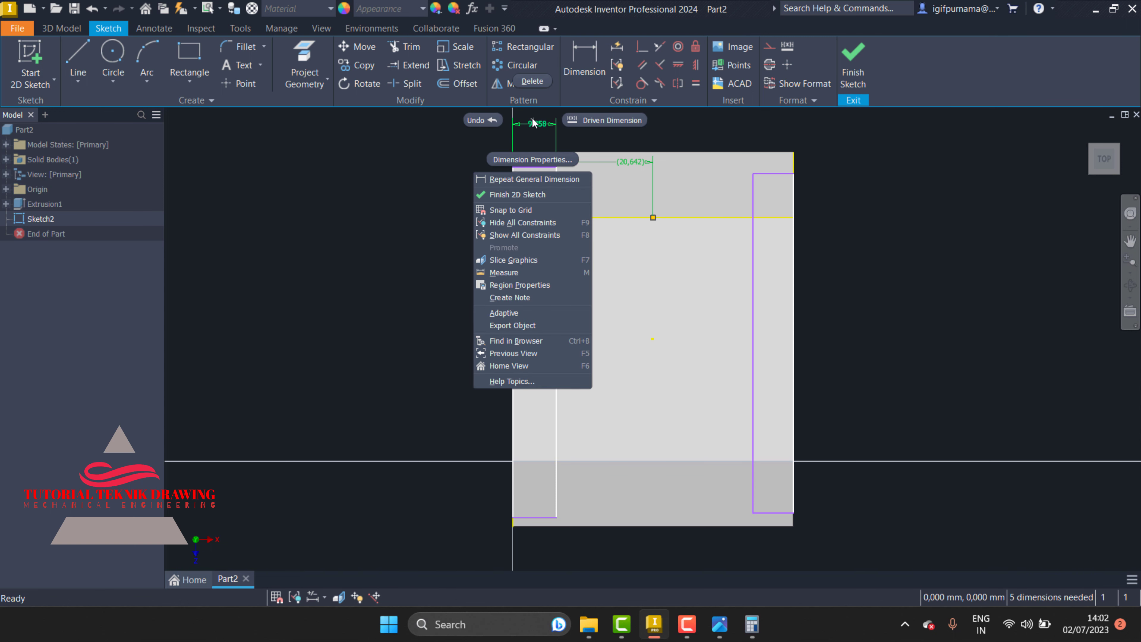
{"action": "left_click", "coordinate": [533, 82]}
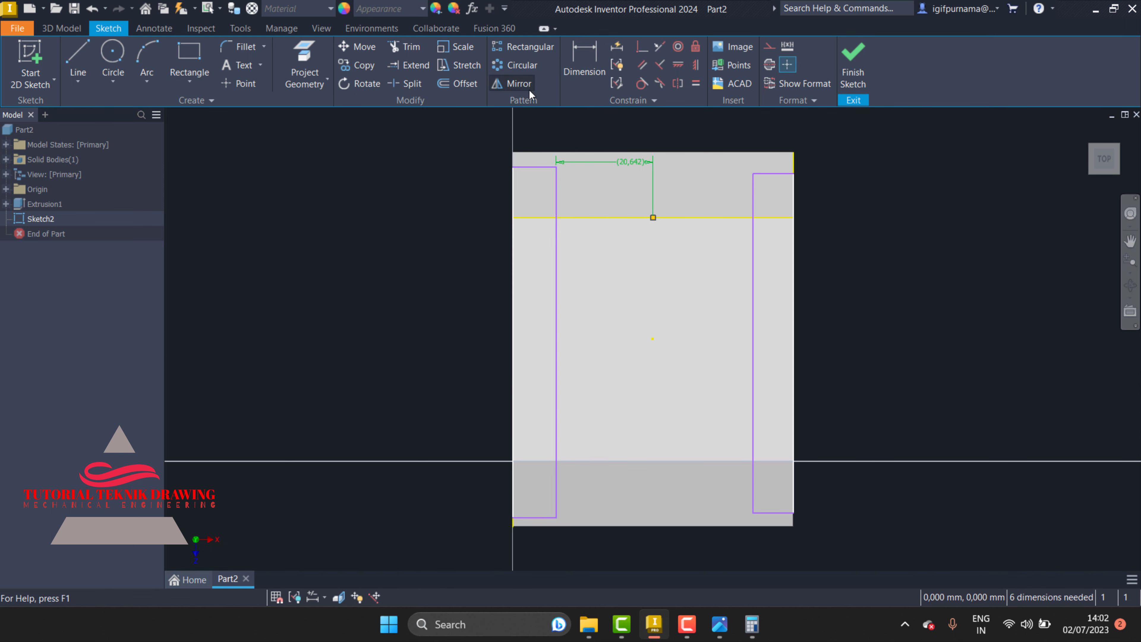
{"action": "double_click", "coordinate": [631, 164]}
{"action": "left_click", "coordinate": [678, 194]}
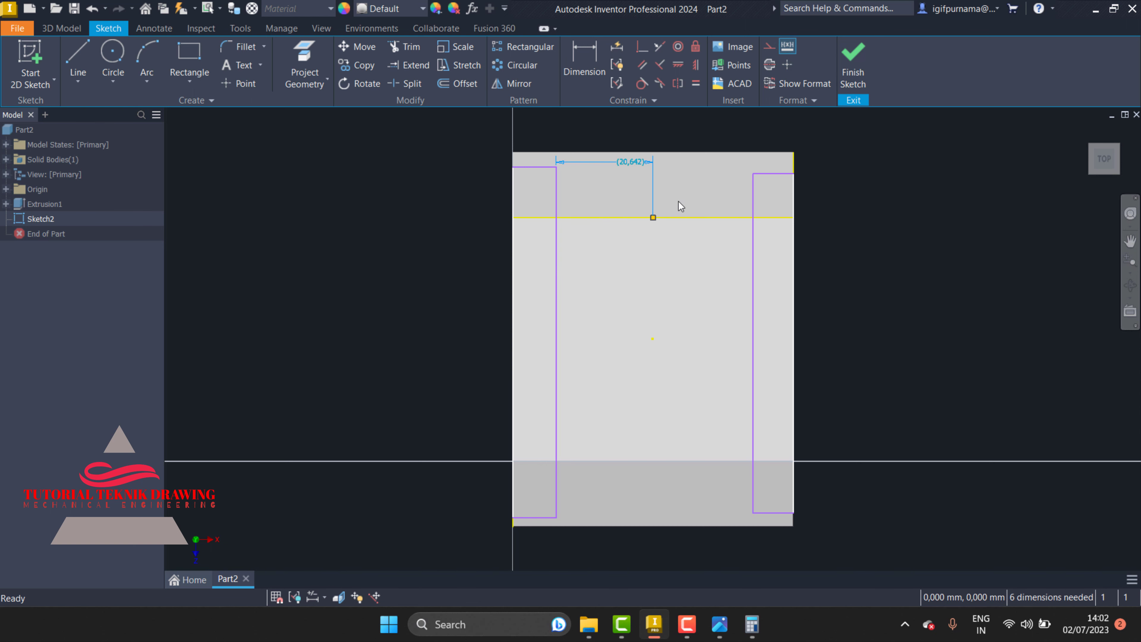
- Undo the dimension changes and the second rectangle on the block's right side
{"action": "key", "text": "ctrl+z"}
{"action": "key", "text": "ctrl+z"}
{"action": "key", "text": "ctrl+z"}
{"action": "key", "text": "ctrl+z"}
{"action": "key", "text": "ctrl+z"}
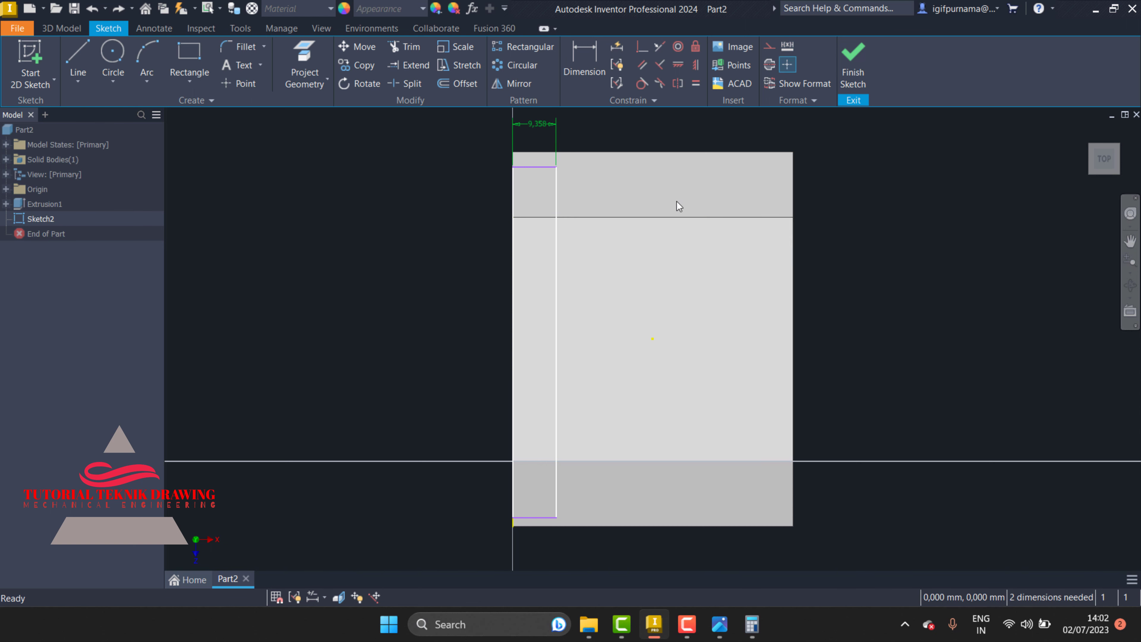
{"action": "left_click", "coordinate": [189, 60]}
{"action": "left_click", "coordinate": [788, 175]}
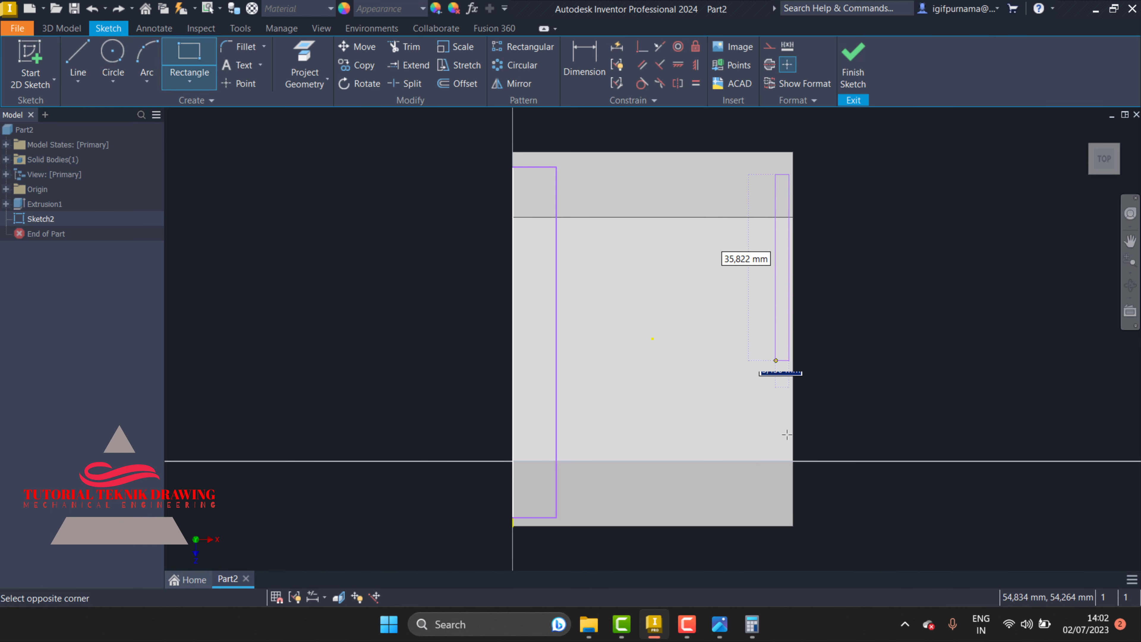
{"action": "key", "text": "Escape"}
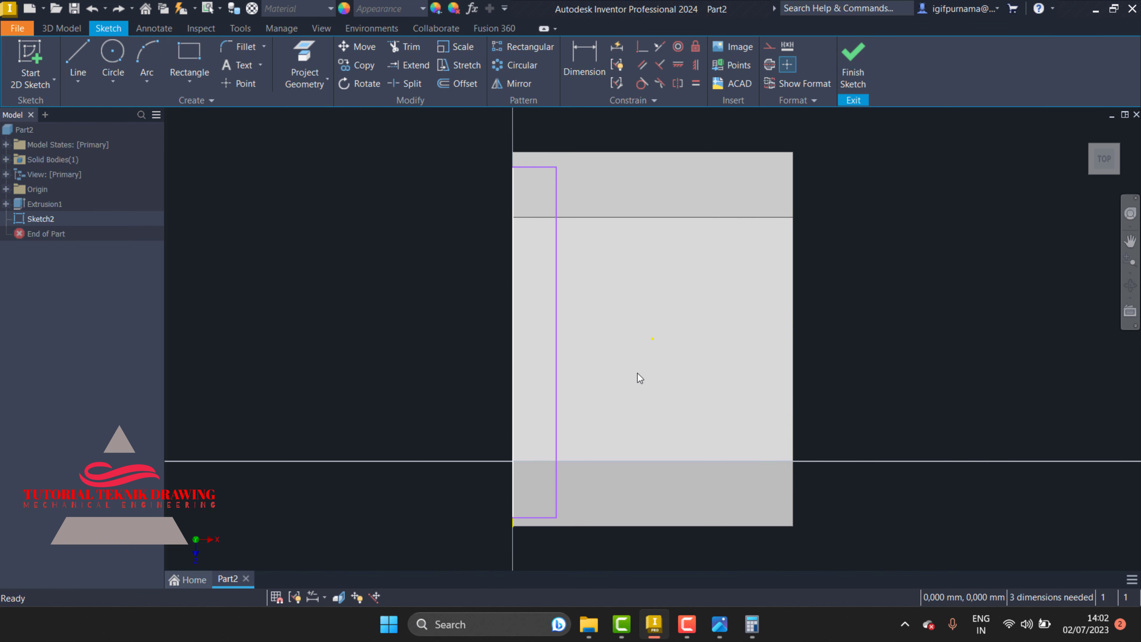
- Sketch a rectangle about 8 mm wide along the block's right edge, ending on its lower edge
{"action": "left_click", "coordinate": [189, 61]}
{"action": "left_click", "coordinate": [792, 173]}
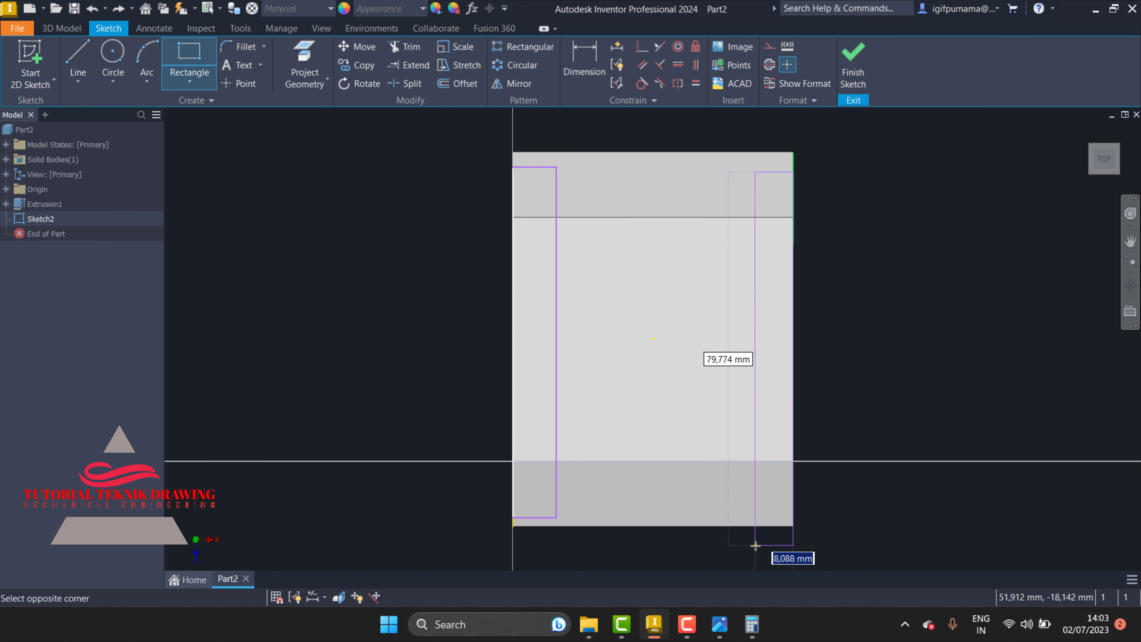
{"action": "left_click", "coordinate": [754, 526]}
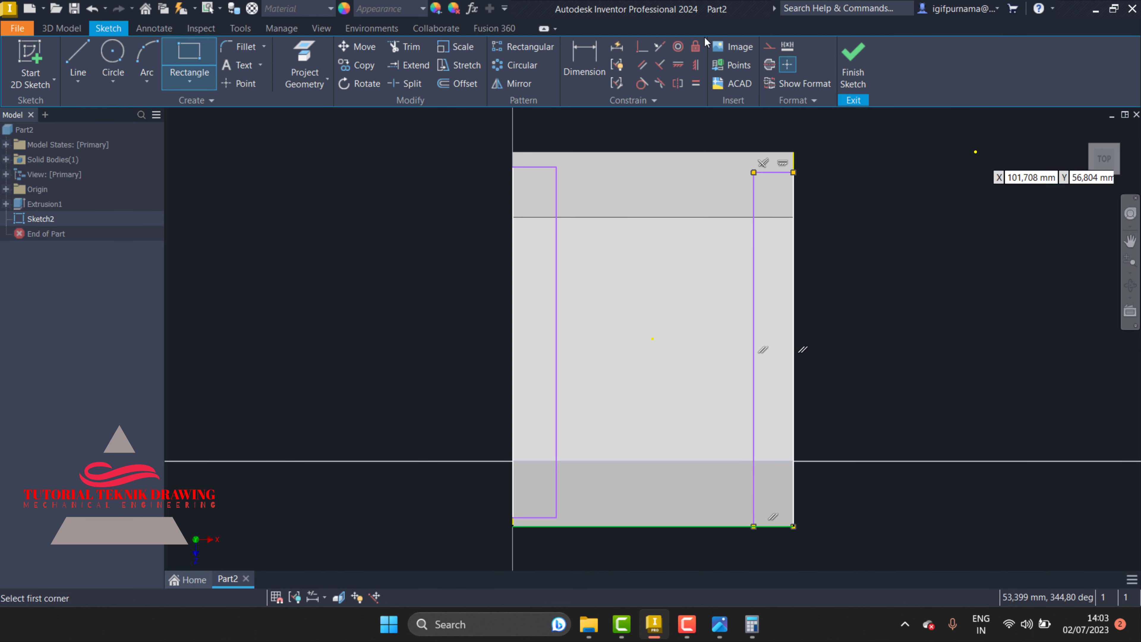
- Check the reference drawing and dimension the left rectangle's inner edge 21 mm from the midpoint of the top face's upper edge
{"action": "left_click", "coordinate": [719, 625]}
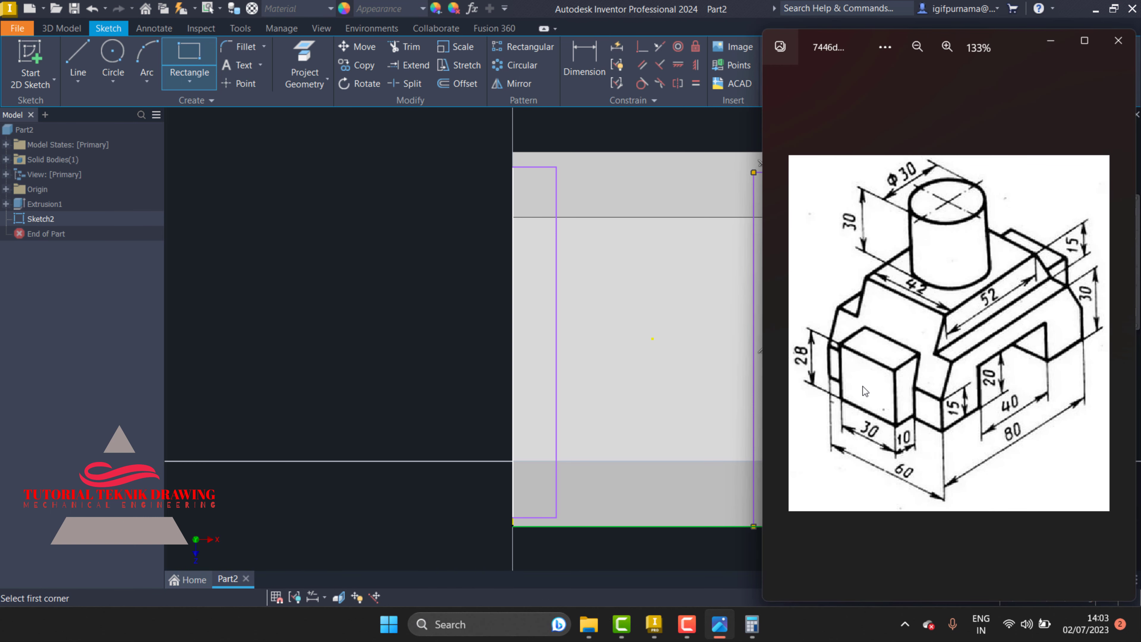
{"action": "left_click", "coordinate": [1051, 40]}
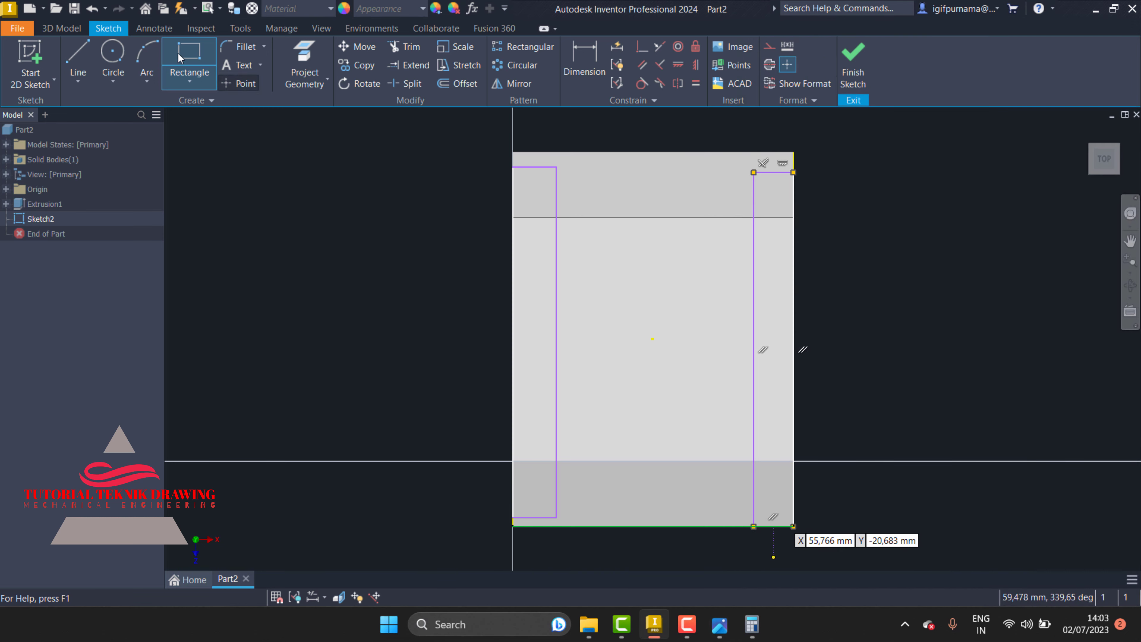
{"action": "left_click", "coordinate": [583, 63]}
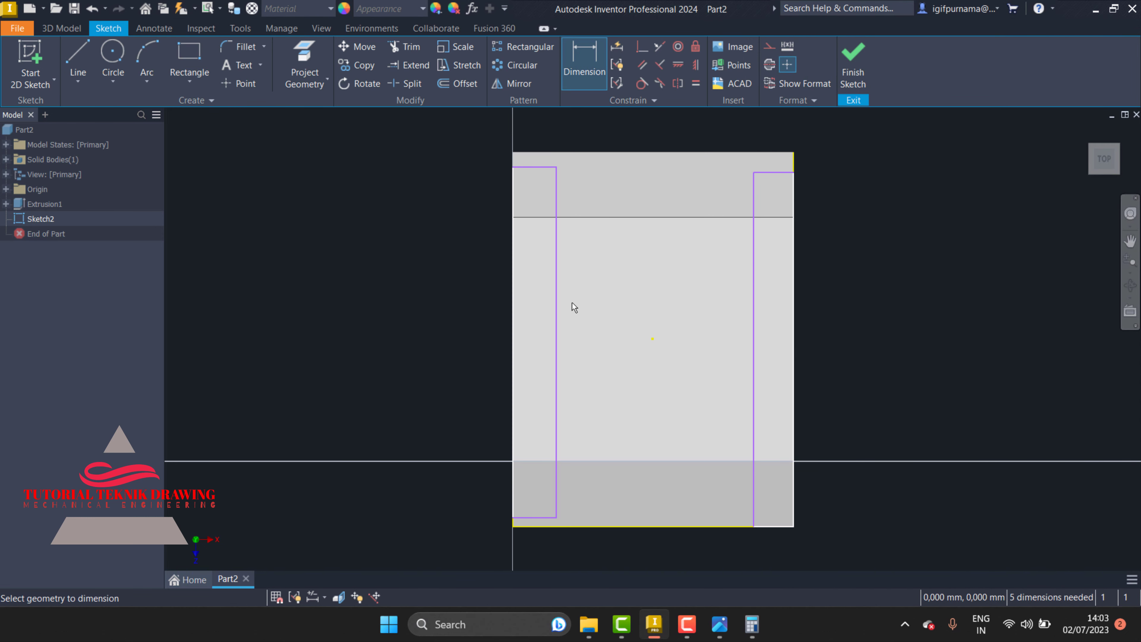
{"action": "left_click", "coordinate": [556, 283]}
{"action": "left_click", "coordinate": [653, 217]}
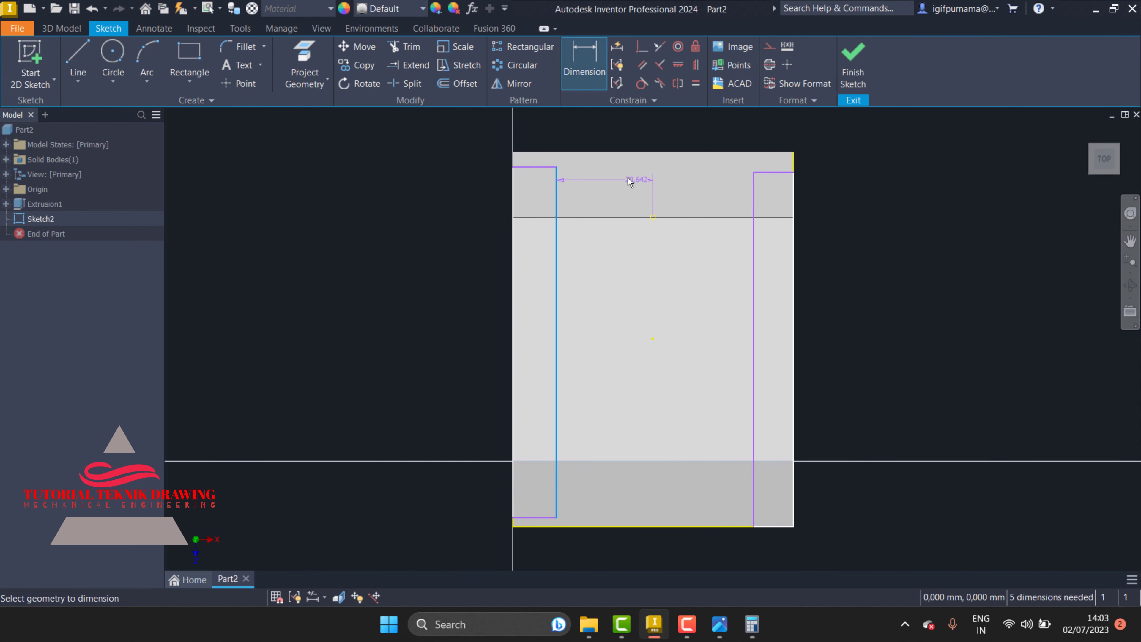
{"action": "left_click", "coordinate": [634, 177]}
{"action": "type", "text": "21"}
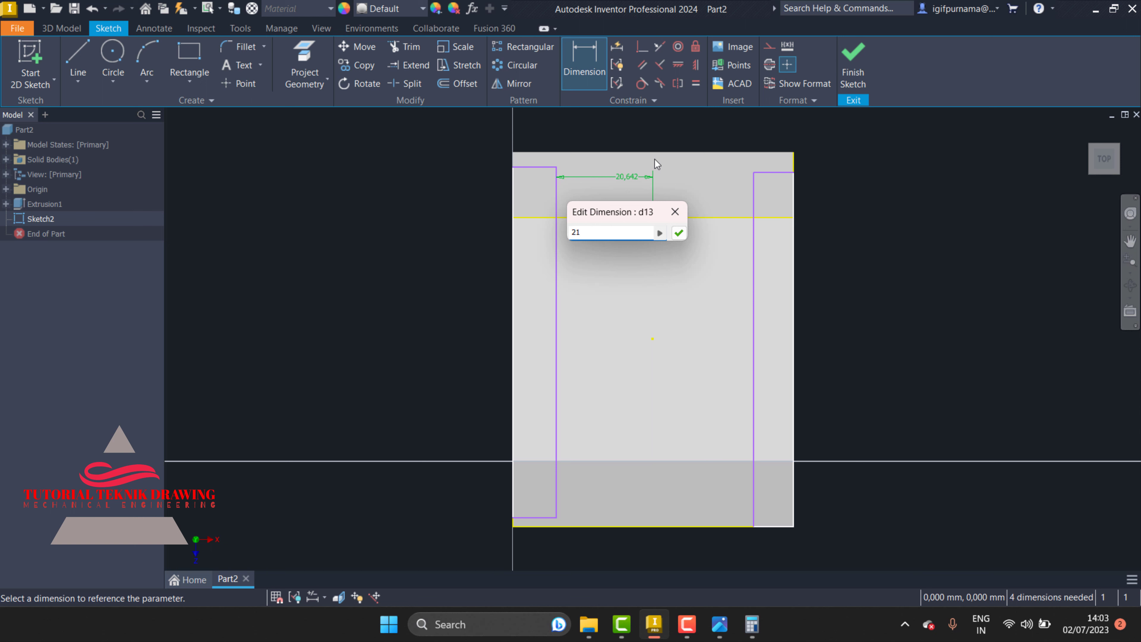
{"action": "key", "text": "Return"}
- Dimension the right rectangle's inner edge 21 mm from the same edge midpoint and finish the sketch
{"action": "left_click", "coordinate": [754, 270]}
{"action": "left_click", "coordinate": [653, 217]}
{"action": "left_click", "coordinate": [685, 189]}
{"action": "type", "text": "21"}
{"action": "key", "text": "Return"}
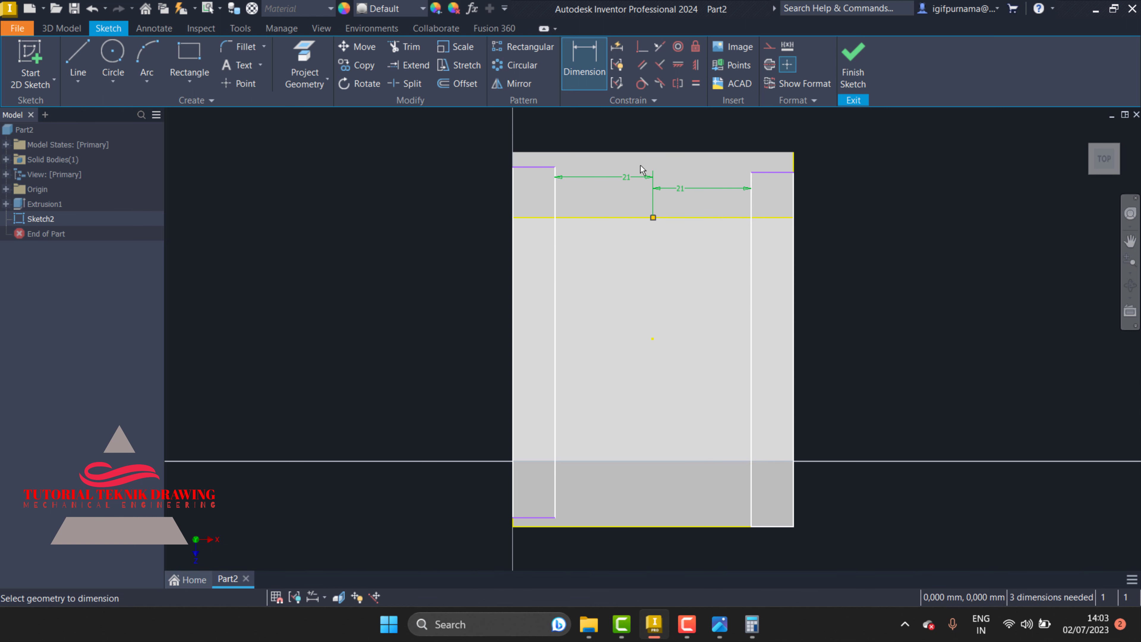
{"action": "left_click", "coordinate": [853, 61]}
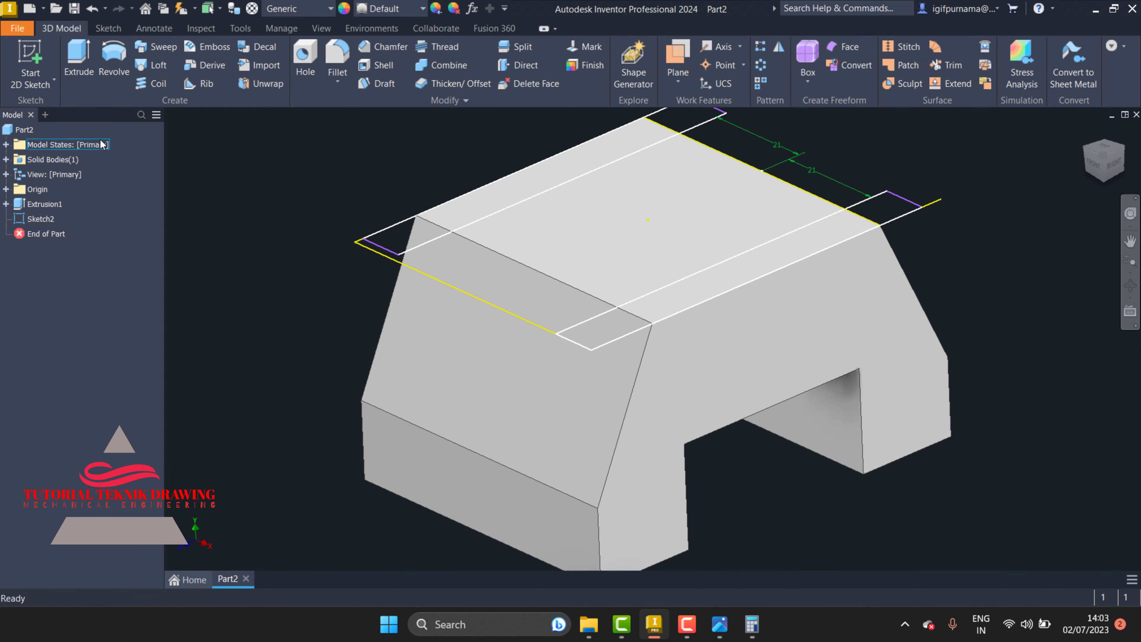
{"action": "left_click", "coordinate": [79, 60]}
{"action": "left_click", "coordinate": [490, 202]}
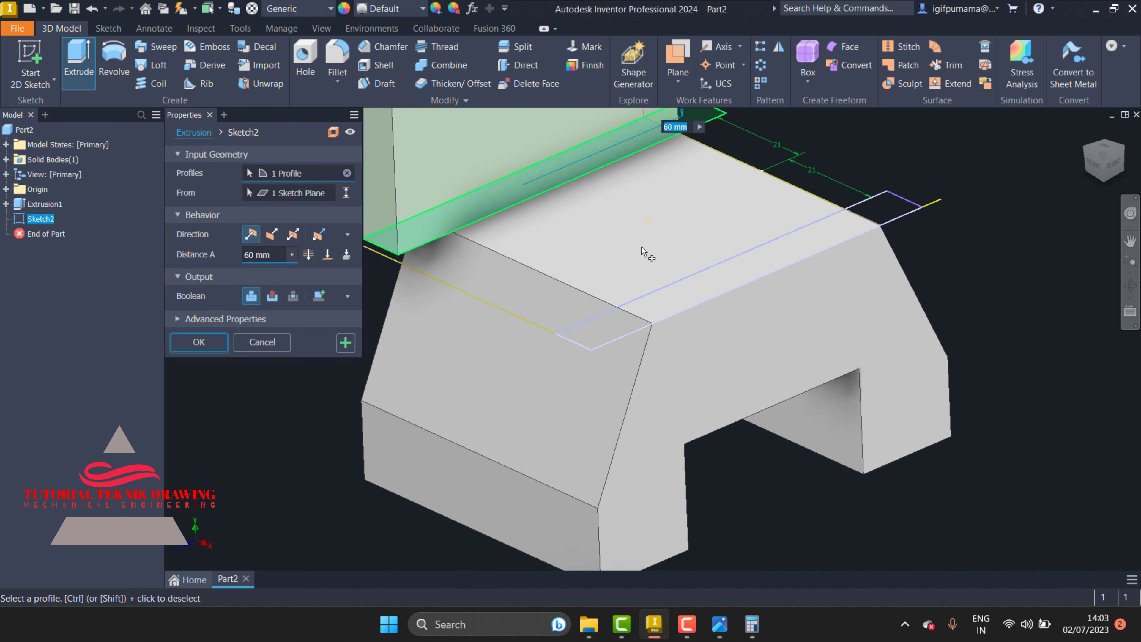
{"action": "left_click", "coordinate": [726, 277]}
{"action": "left_click", "coordinate": [719, 625]}
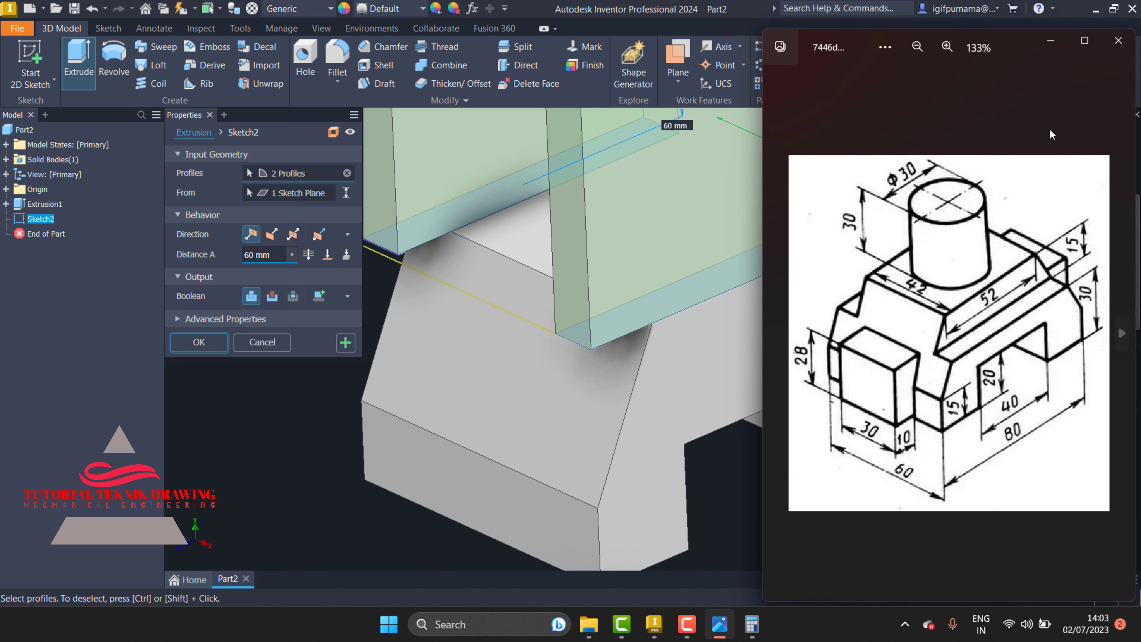
{"action": "left_click", "coordinate": [273, 254]}
{"action": "left_click", "coordinate": [247, 254]}
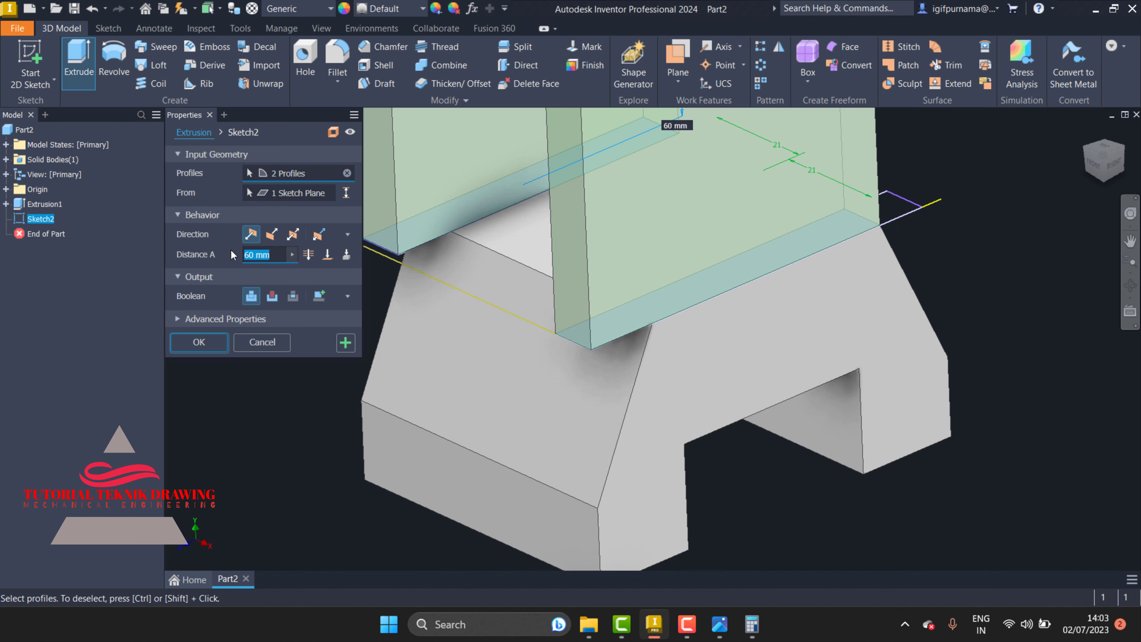
{"action": "type", "text": "15"}
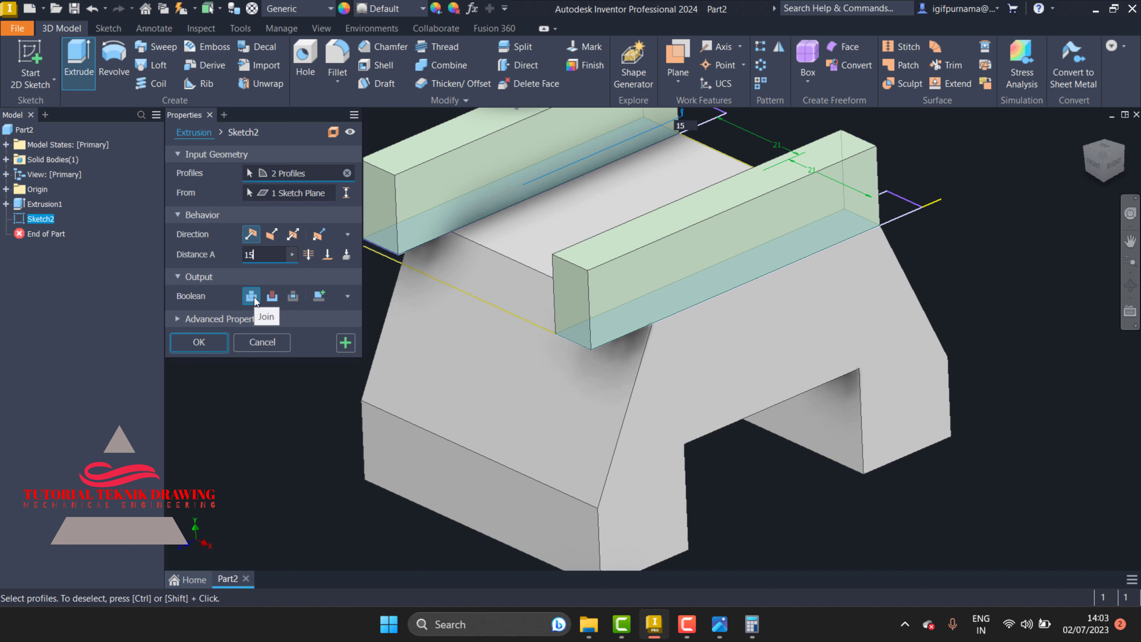
{"action": "left_click", "coordinate": [277, 298]}
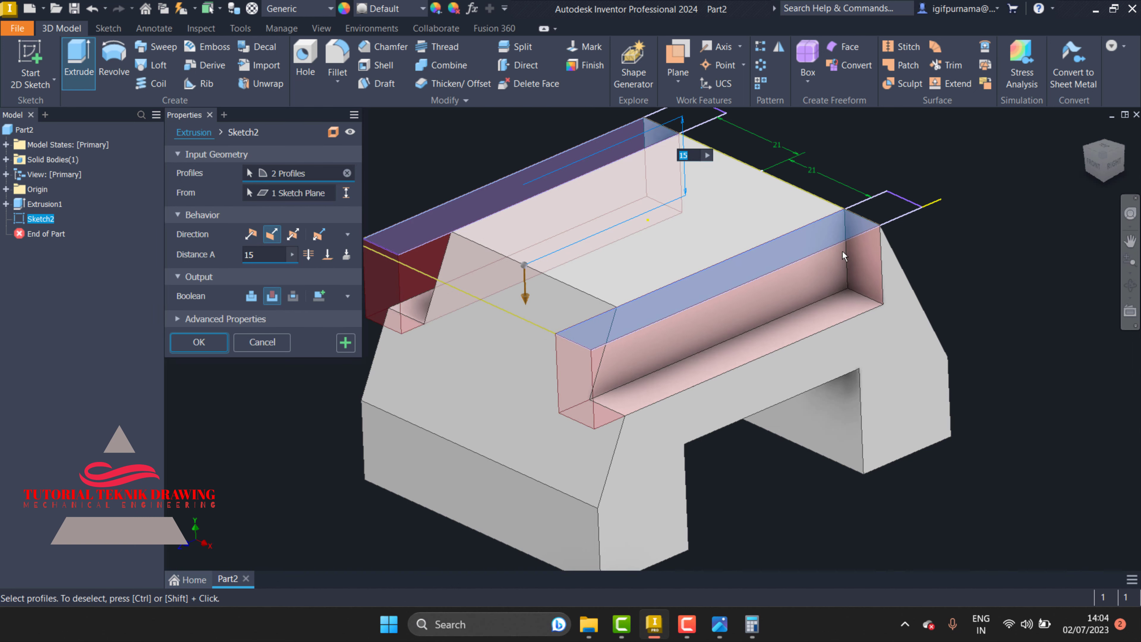
{"action": "left_click", "coordinate": [1130, 284]}
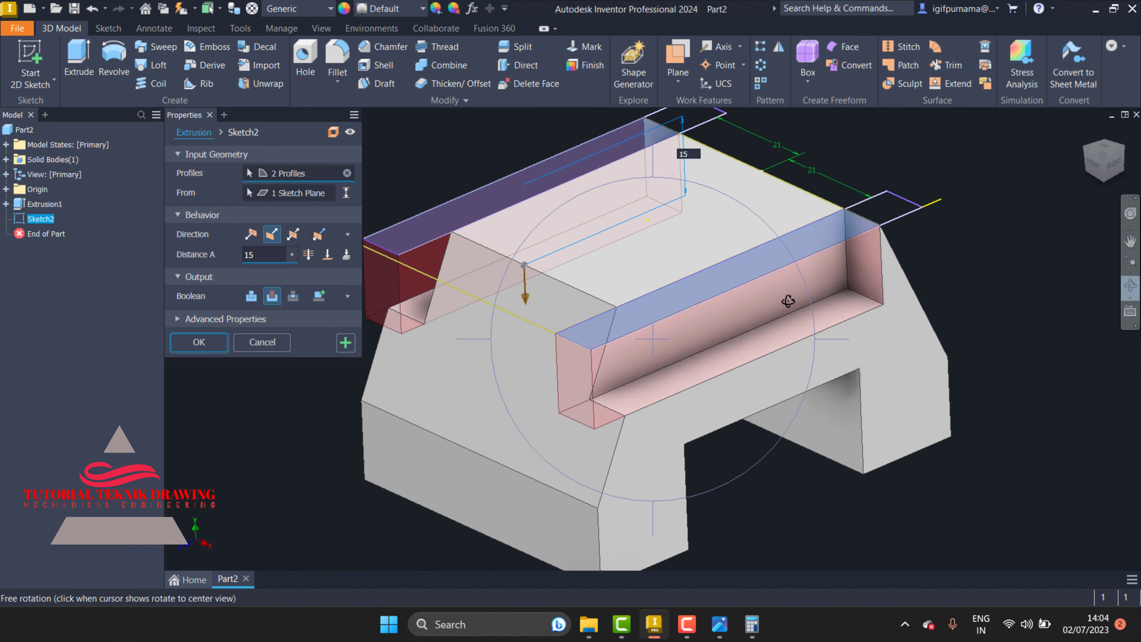
{"action": "left_click_drag", "start_coordinate": [788, 296], "coordinate": [757, 334]}
{"action": "left_click_drag", "start_coordinate": [798, 293], "coordinate": [848, 275]}
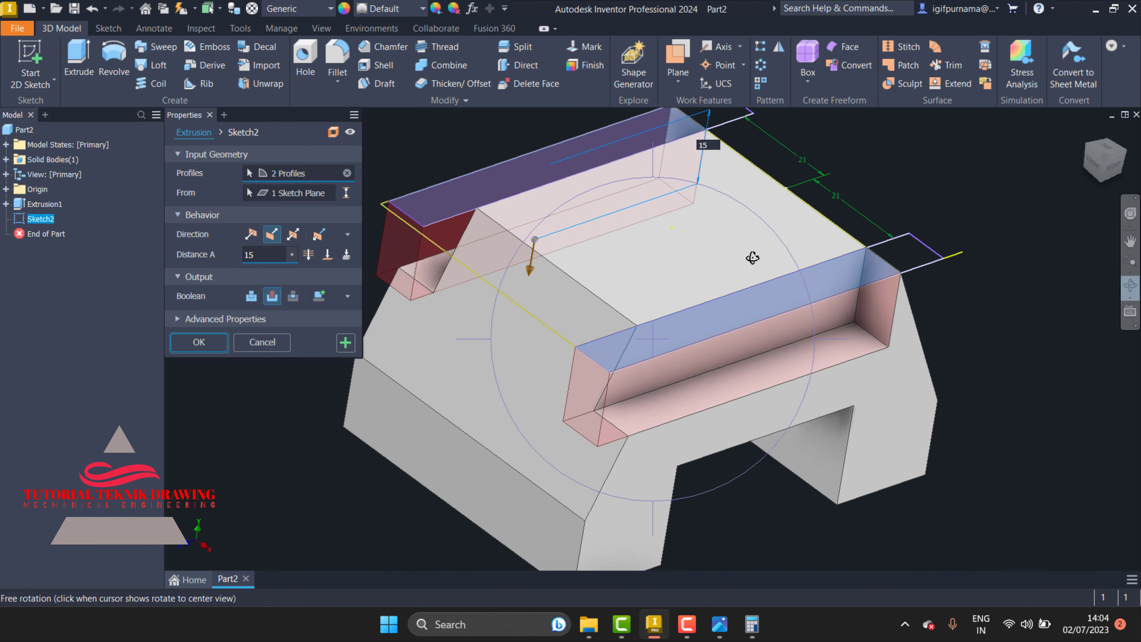
{"action": "left_click_drag", "start_coordinate": [754, 257], "coordinate": [718, 281]}
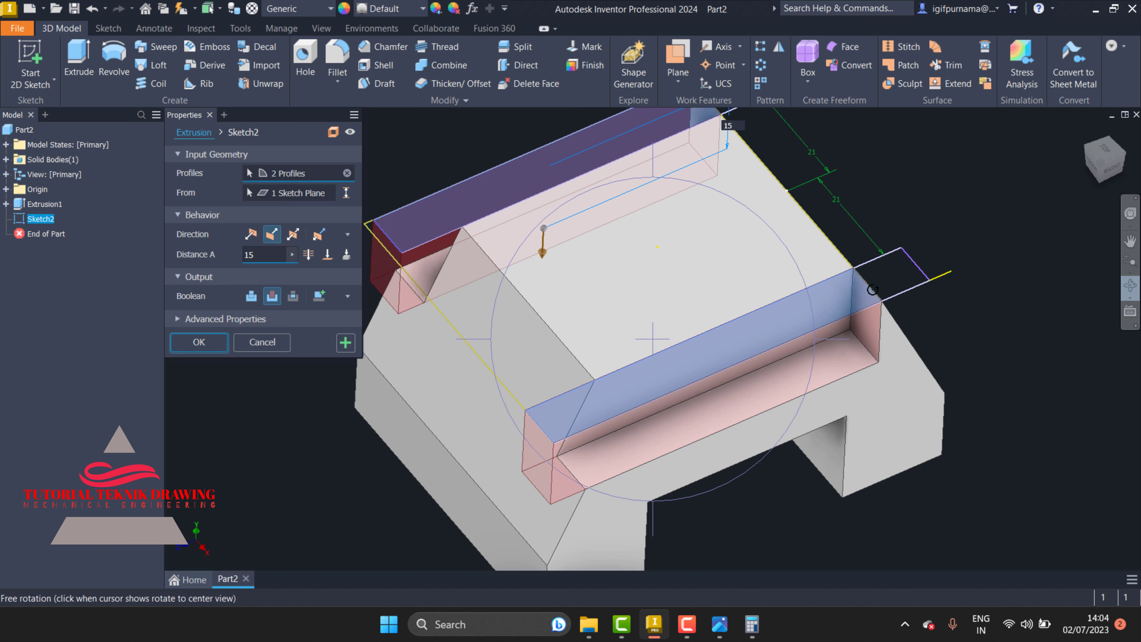
{"action": "left_click", "coordinate": [267, 345]}
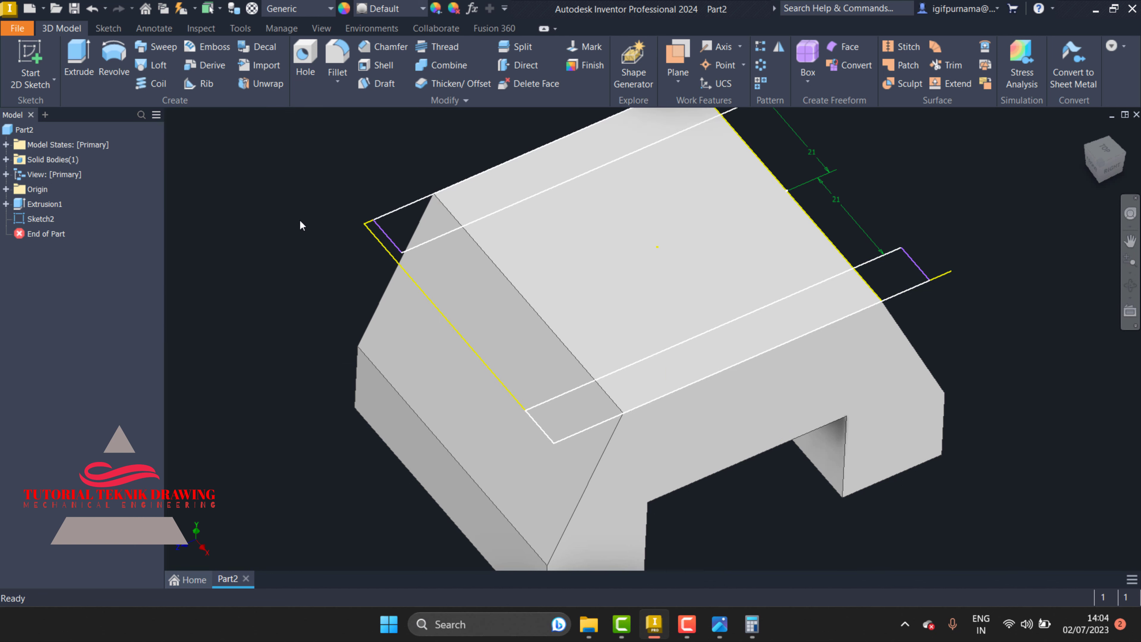
- Extrude all four regions of the two side rectangles as a 15 mm cut down into the block
{"action": "left_click", "coordinate": [97, 61]}
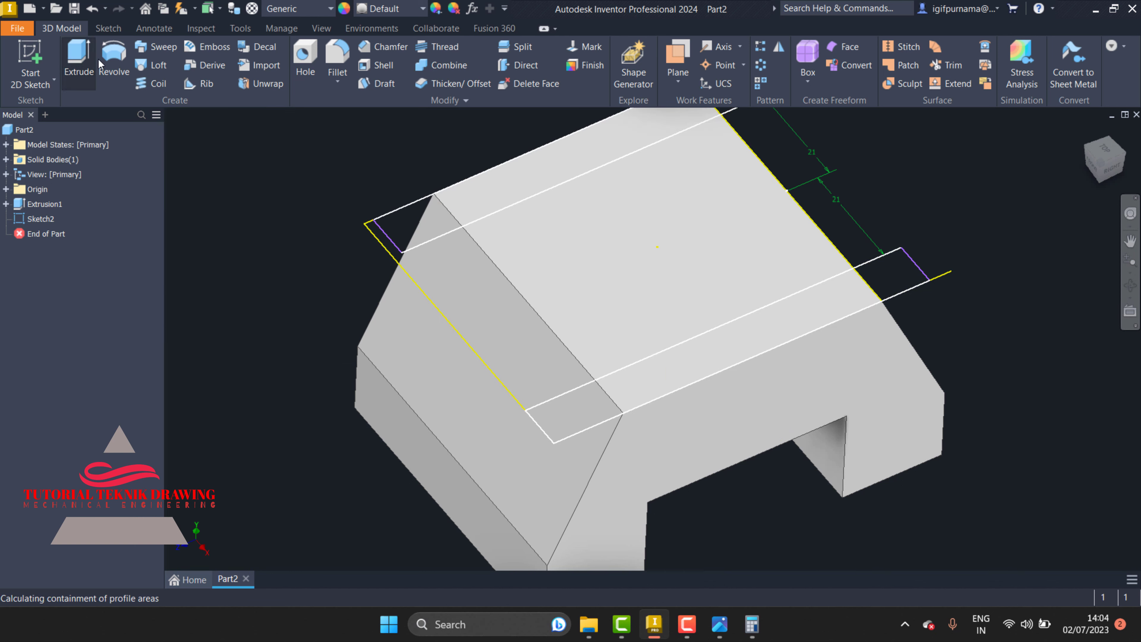
{"action": "left_click", "coordinate": [873, 282]}
{"action": "left_click", "coordinate": [841, 295]}
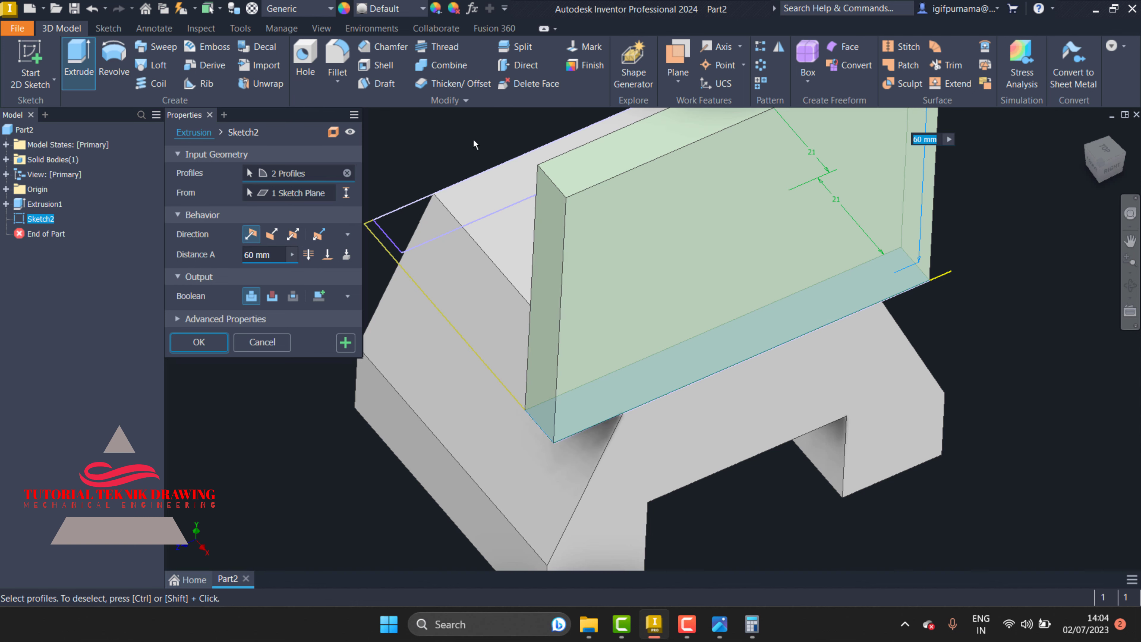
{"action": "left_click", "coordinate": [1132, 285]}
{"action": "left_click_drag", "start_coordinate": [665, 244], "coordinate": [668, 258]}
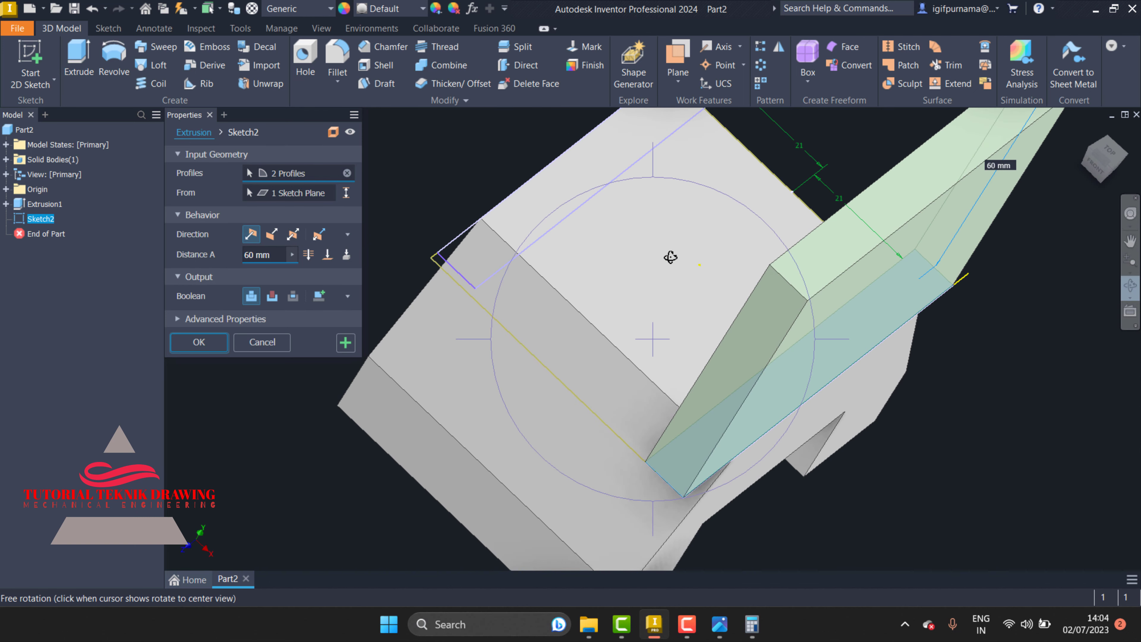
{"action": "left_click", "coordinate": [1132, 259]}
{"action": "left_click_drag", "start_coordinate": [724, 169], "coordinate": [708, 155]}
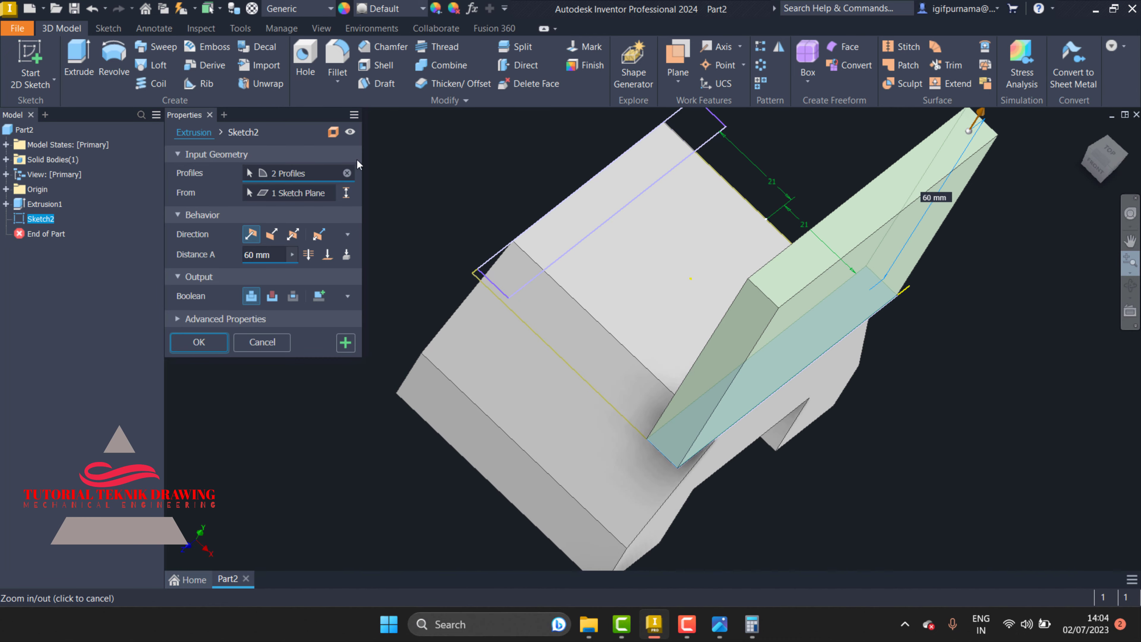
{"action": "right_click", "coordinate": [451, 152]}
{"action": "key", "text": "Escape"}
{"action": "left_click", "coordinate": [692, 129]}
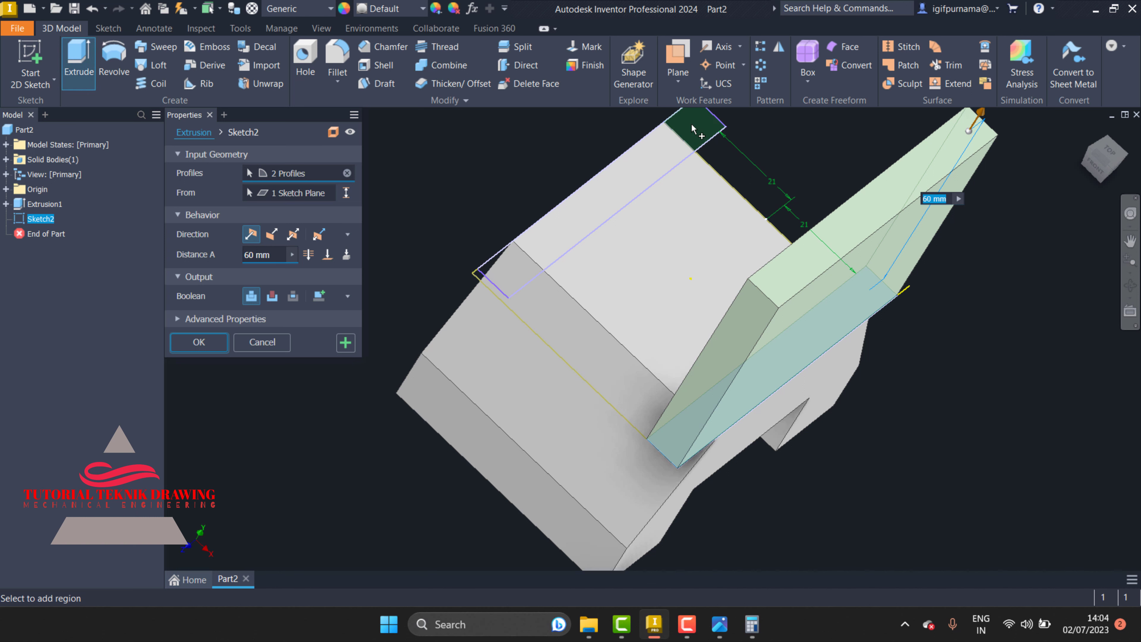
{"action": "left_click", "coordinate": [692, 125]}
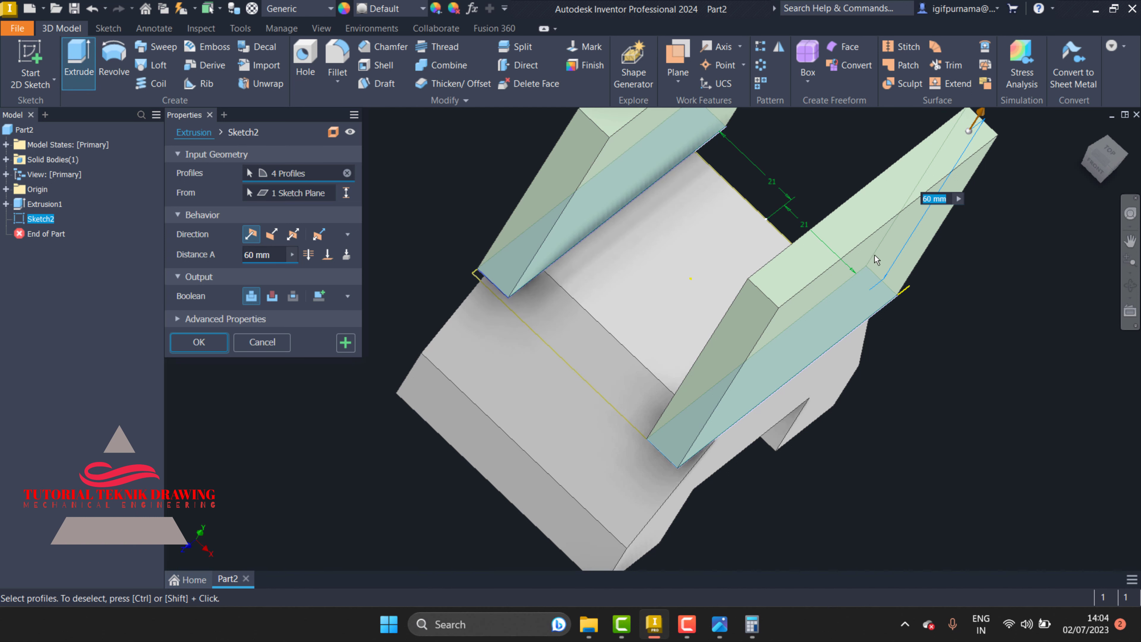
{"action": "left_click", "coordinate": [272, 234]}
{"action": "left_click", "coordinate": [272, 296]}
{"action": "left_click", "coordinate": [277, 256]}
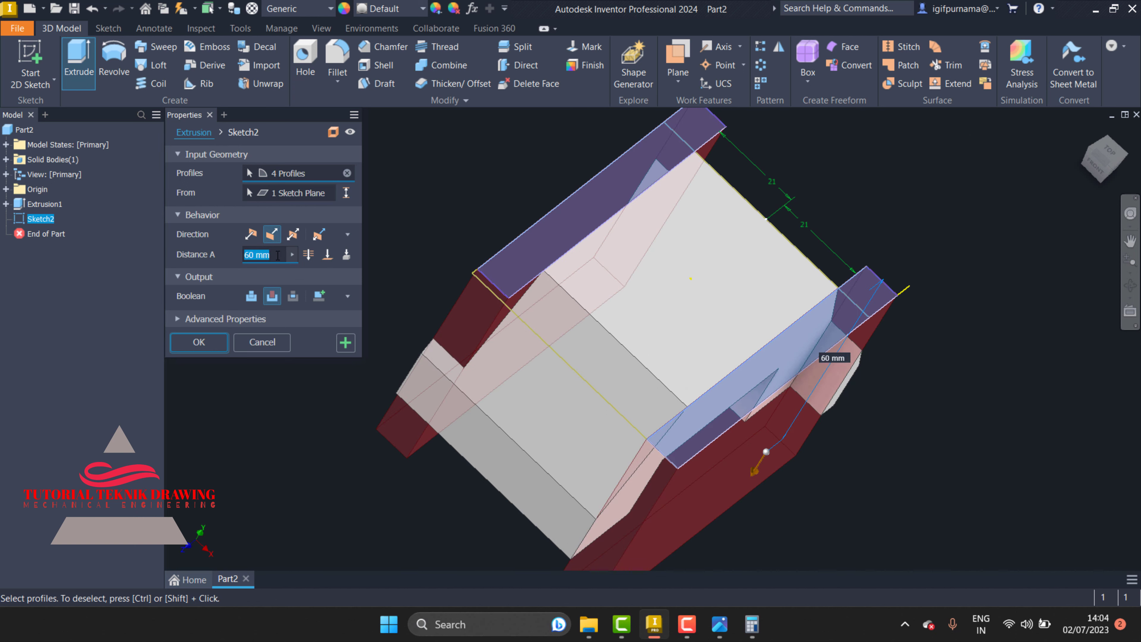
{"action": "type", "text": "15"}
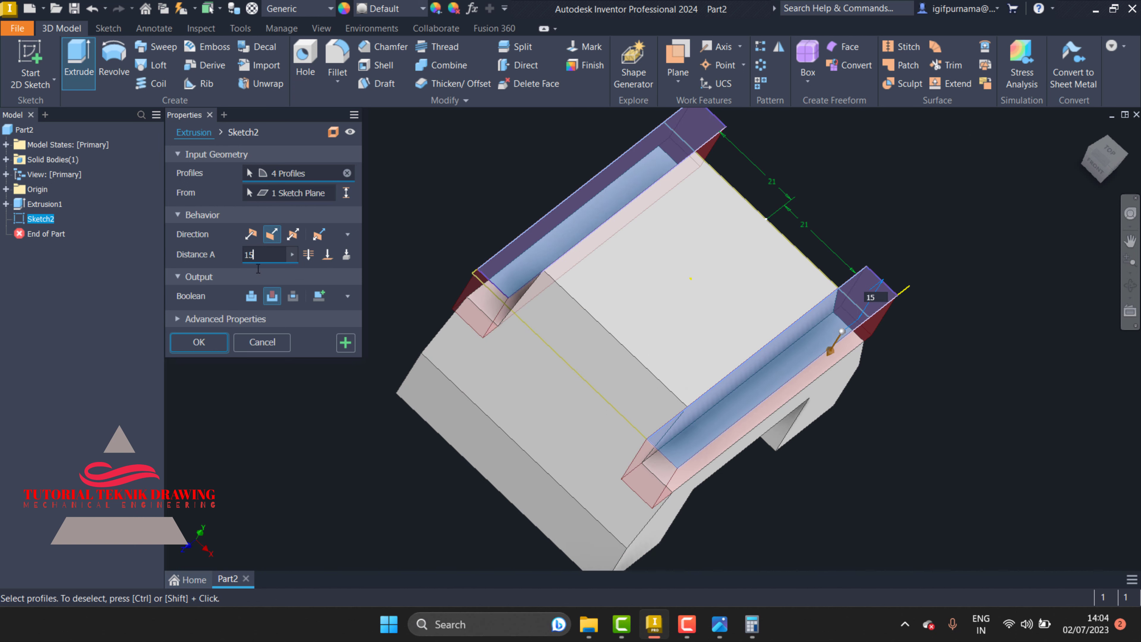
{"action": "left_click", "coordinate": [199, 342]}
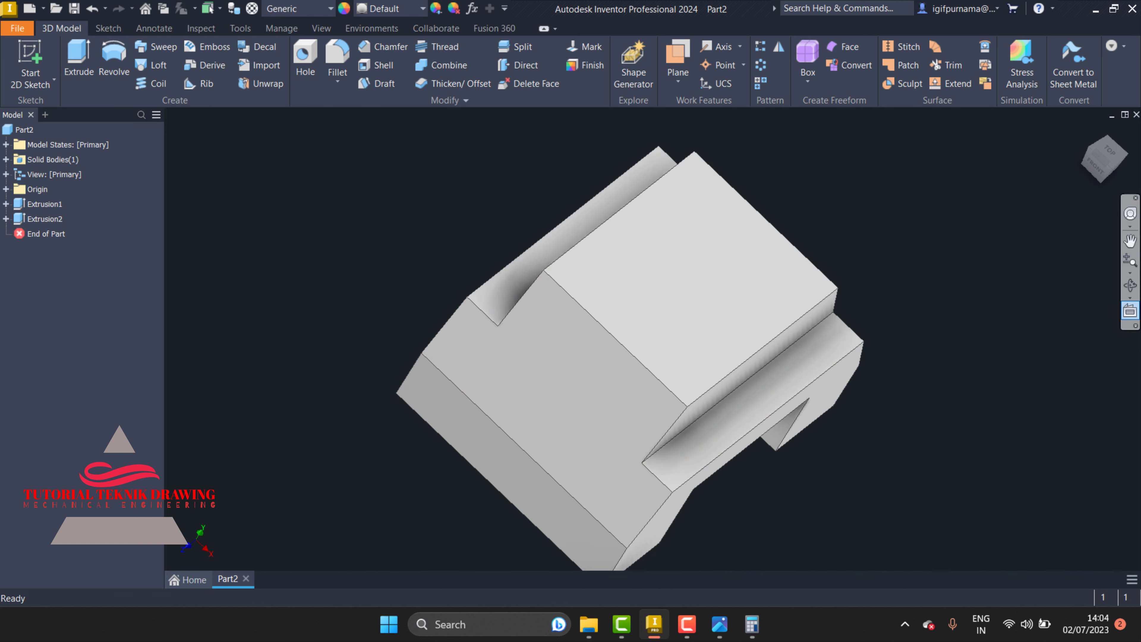
- Check the side blocks on the reference drawing and start a sketch on the block's bottom face
{"action": "left_click", "coordinate": [1130, 286]}
{"action": "left_click_drag", "start_coordinate": [637, 387], "coordinate": [608, 365]}
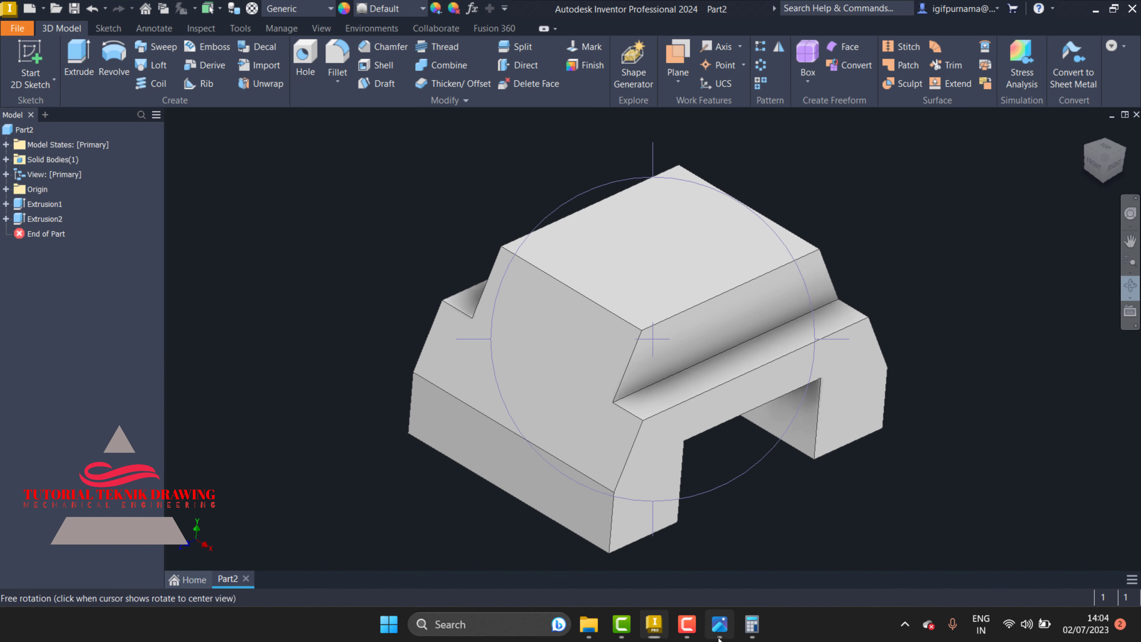
{"action": "left_click", "coordinate": [720, 625]}
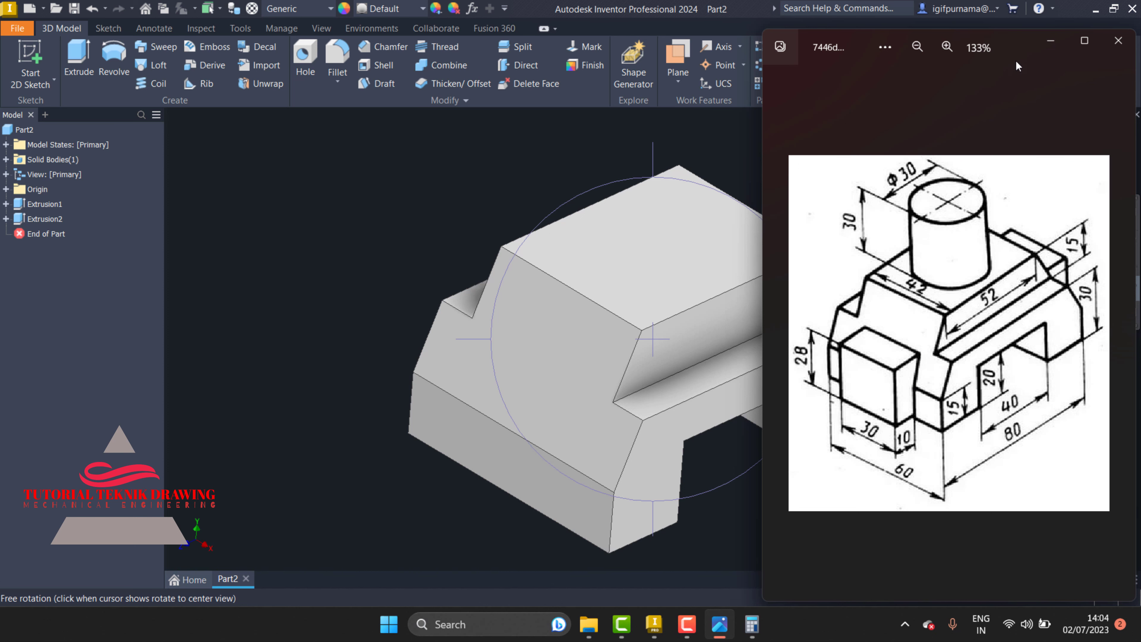
{"action": "left_click", "coordinate": [1042, 42]}
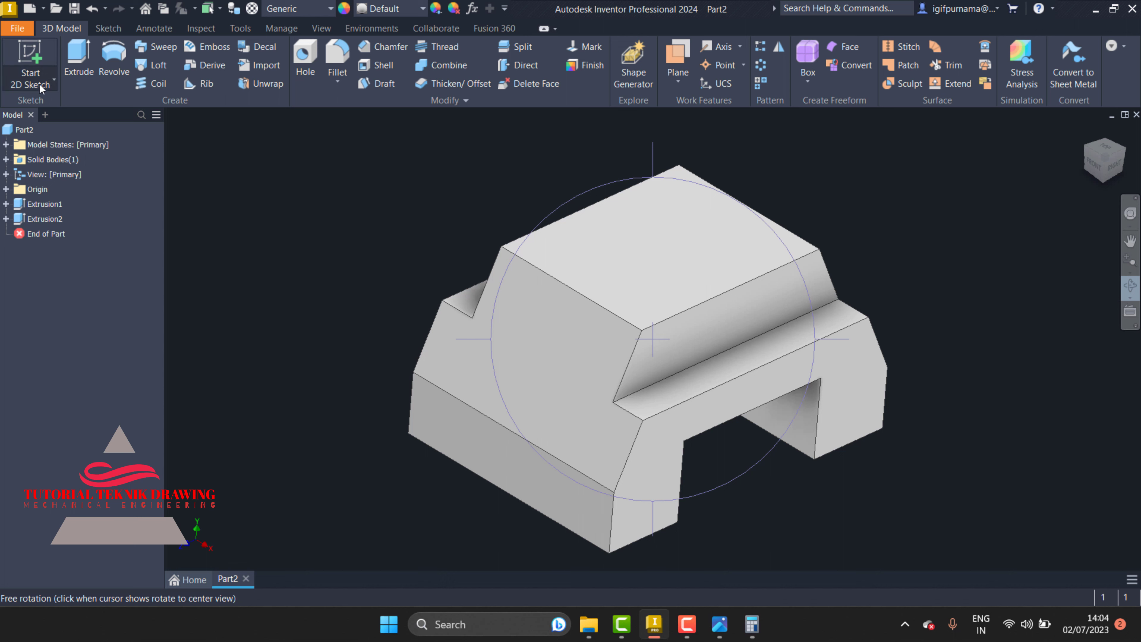
{"action": "right_click", "coordinate": [452, 273]}
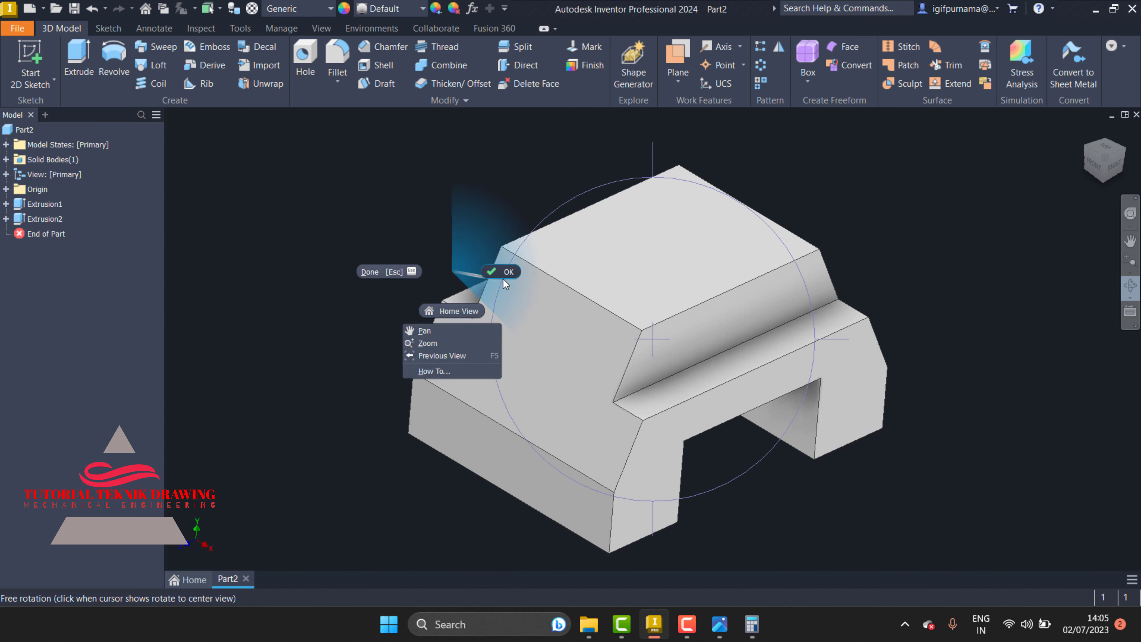
{"action": "left_click", "coordinate": [503, 277]}
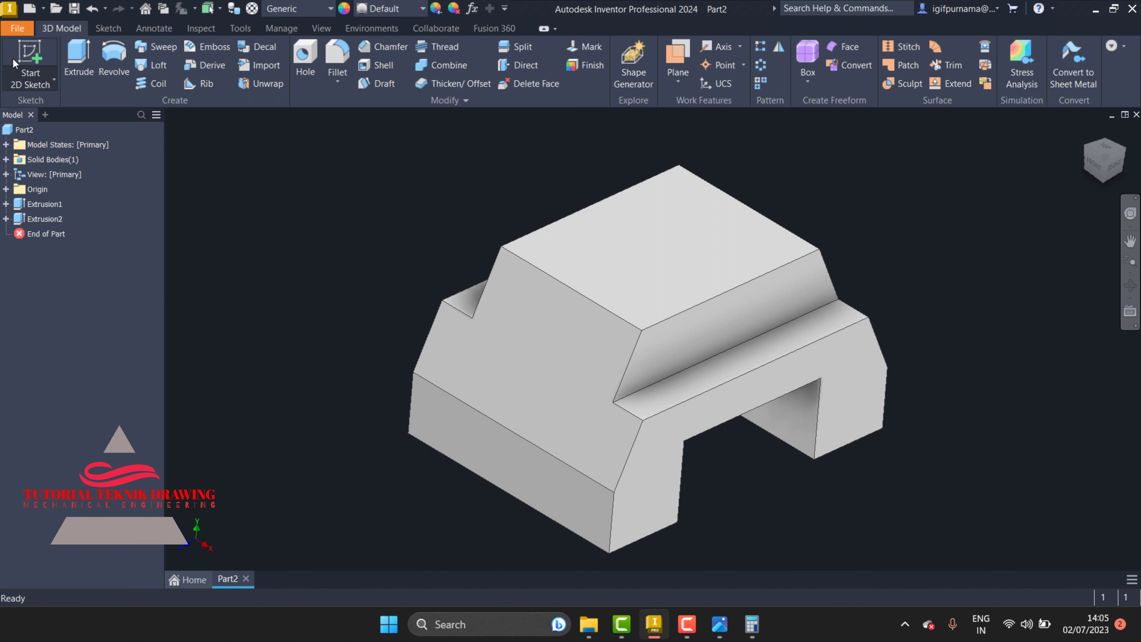
{"action": "left_click", "coordinate": [39, 84]}
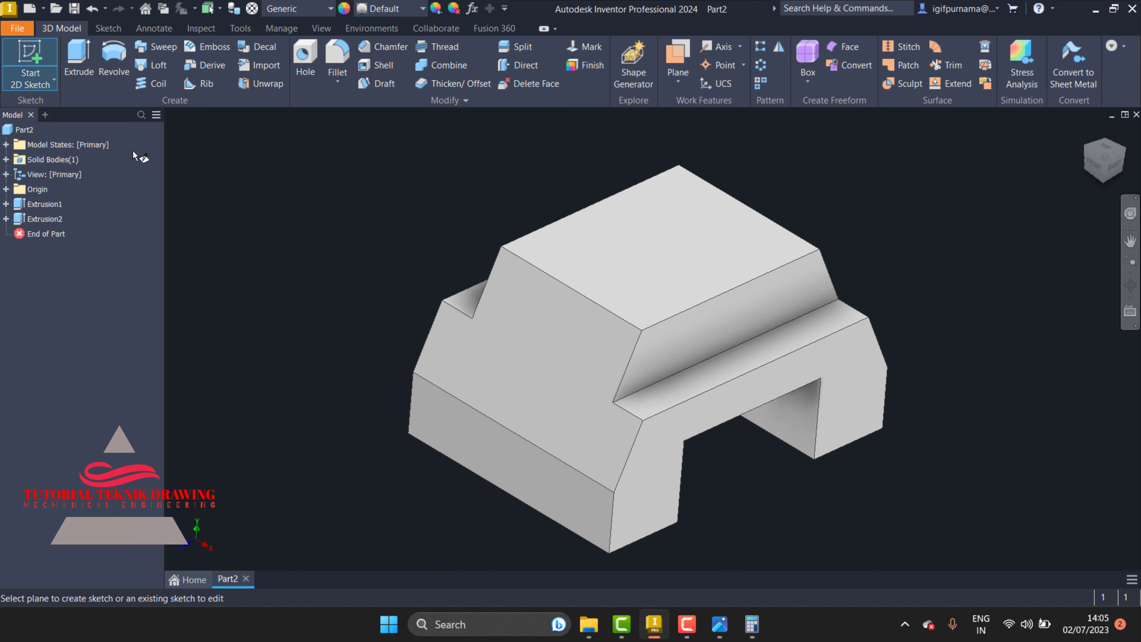
{"action": "left_click", "coordinate": [39, 85]}
{"action": "left_click", "coordinate": [45, 84]}
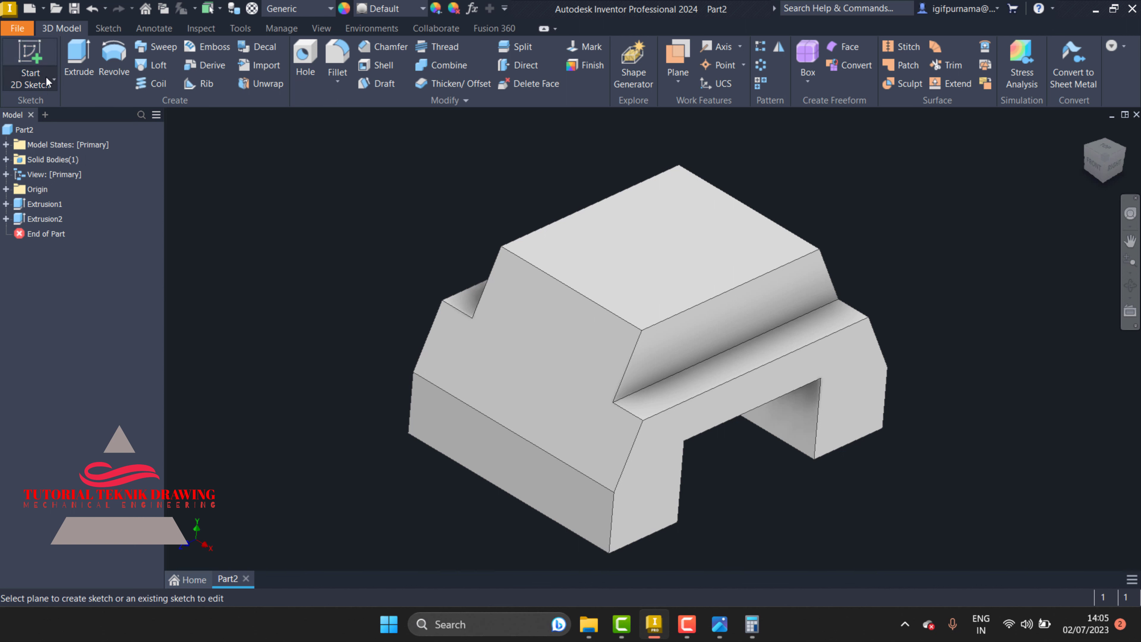
{"action": "left_click", "coordinate": [48, 84]}
{"action": "left_click", "coordinate": [40, 100]}
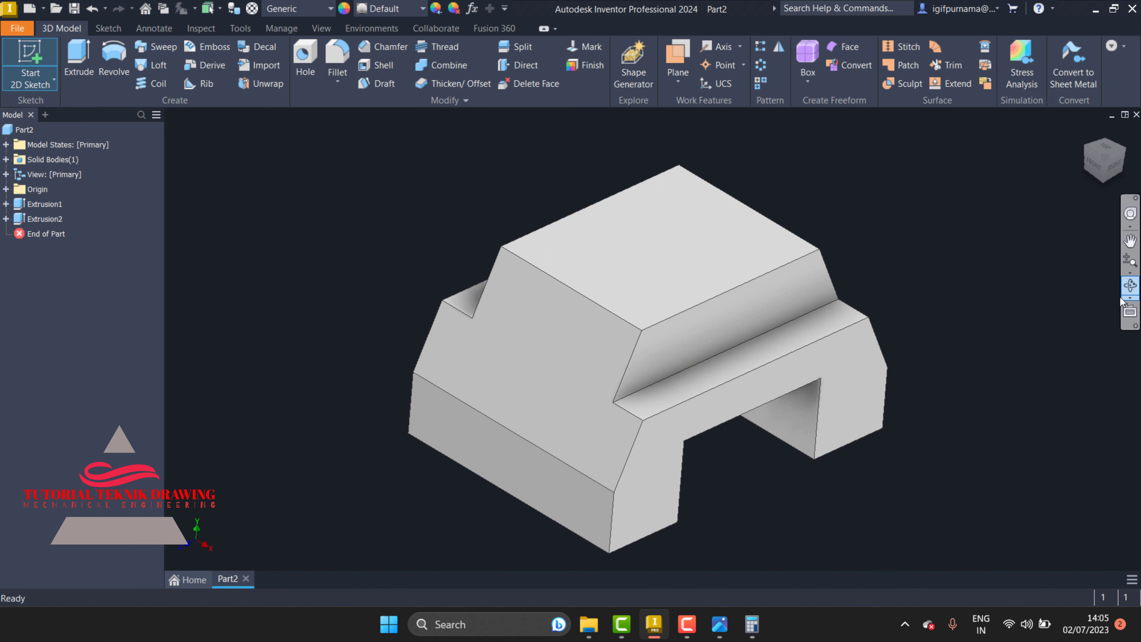
{"action": "left_click", "coordinate": [1131, 292]}
{"action": "left_click_drag", "start_coordinate": [716, 354], "coordinate": [632, 321]}
{"action": "right_click", "coordinate": [607, 322]}
{"action": "key", "text": "Escape"}
{"action": "left_click", "coordinate": [586, 344]}
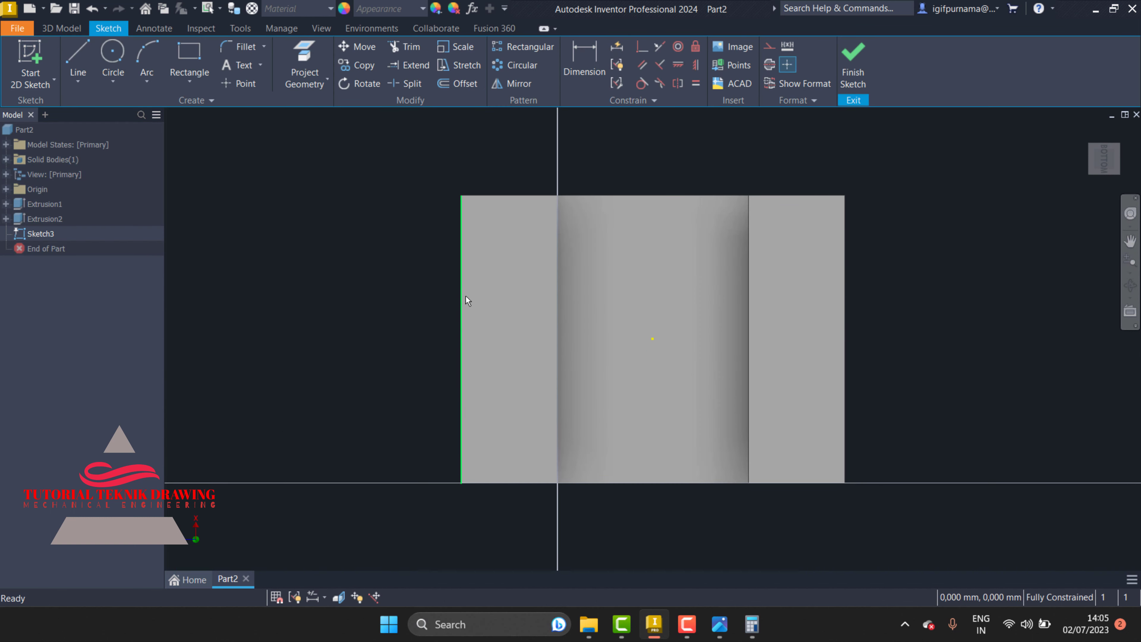
- Check the reference drawing and sketch a rectangle about 13 by 26 mm outward from the bottom face's left edge
{"action": "left_click", "coordinate": [720, 624]}
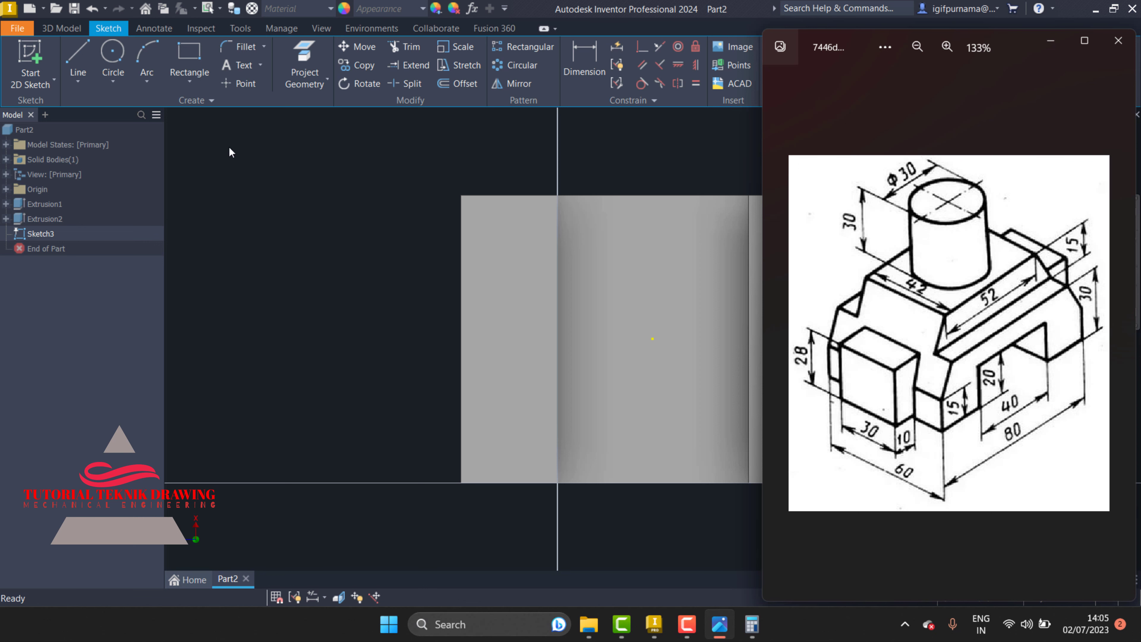
{"action": "left_click", "coordinate": [182, 60]}
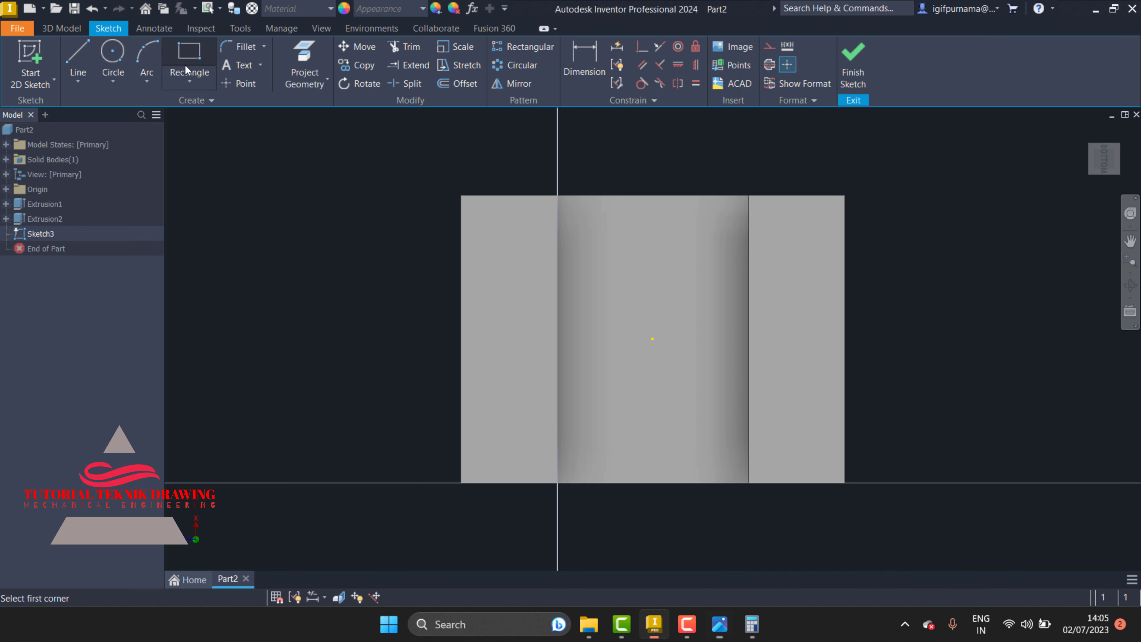
{"action": "left_click", "coordinate": [460, 271]}
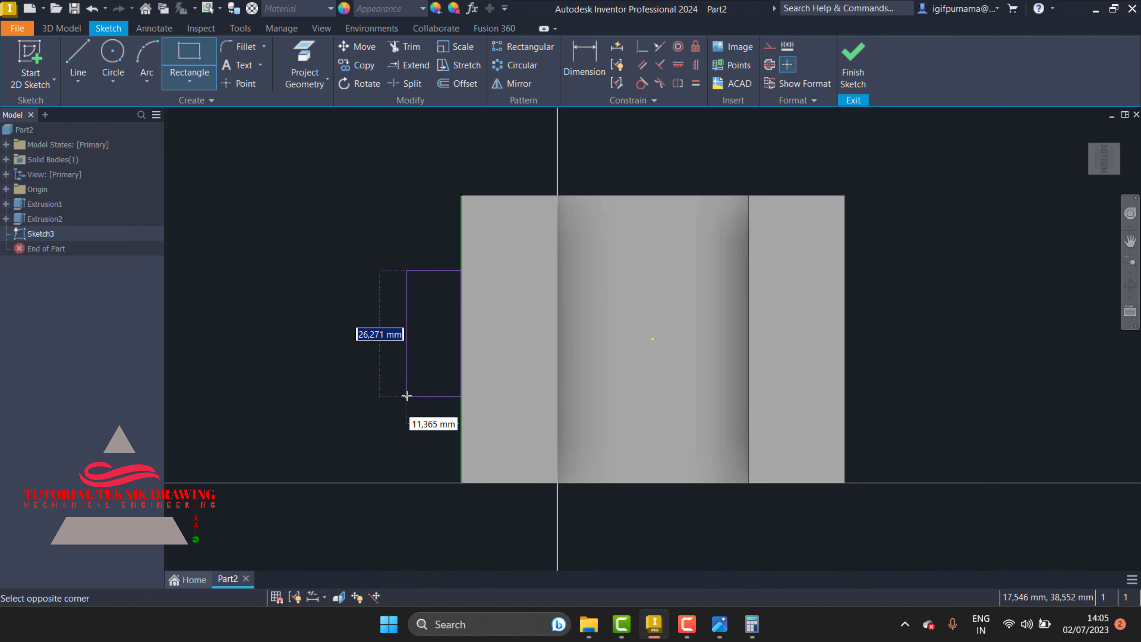
{"action": "left_click", "coordinate": [397, 395]}
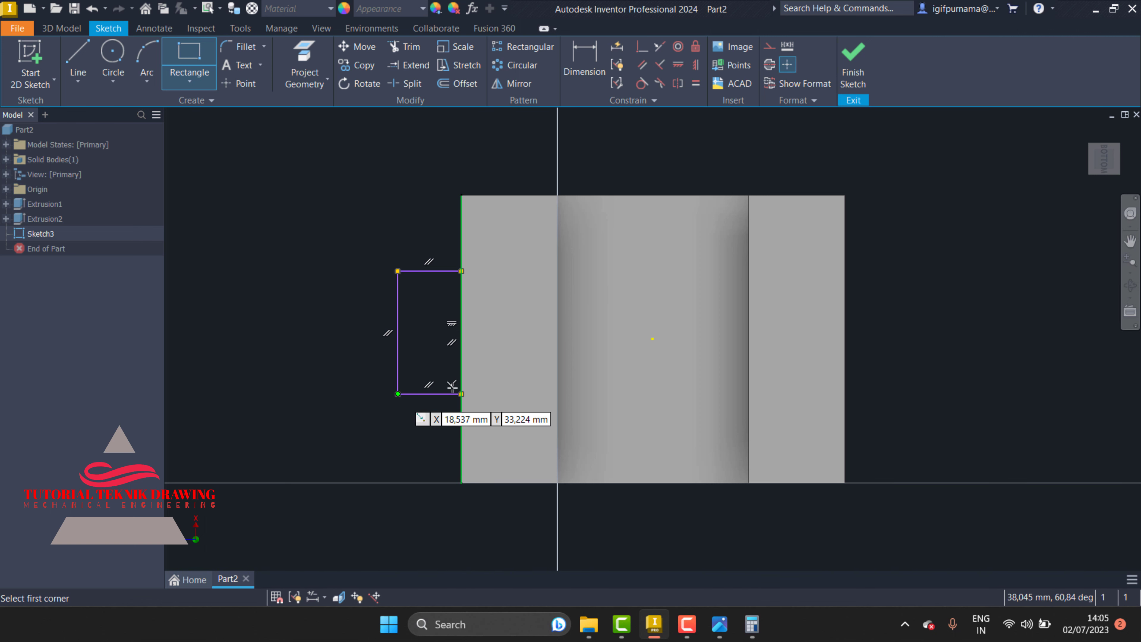
- Check the side block's depth on the reference drawing and dimension the rectangle's width as 10 mm
{"action": "left_click", "coordinate": [721, 627]}
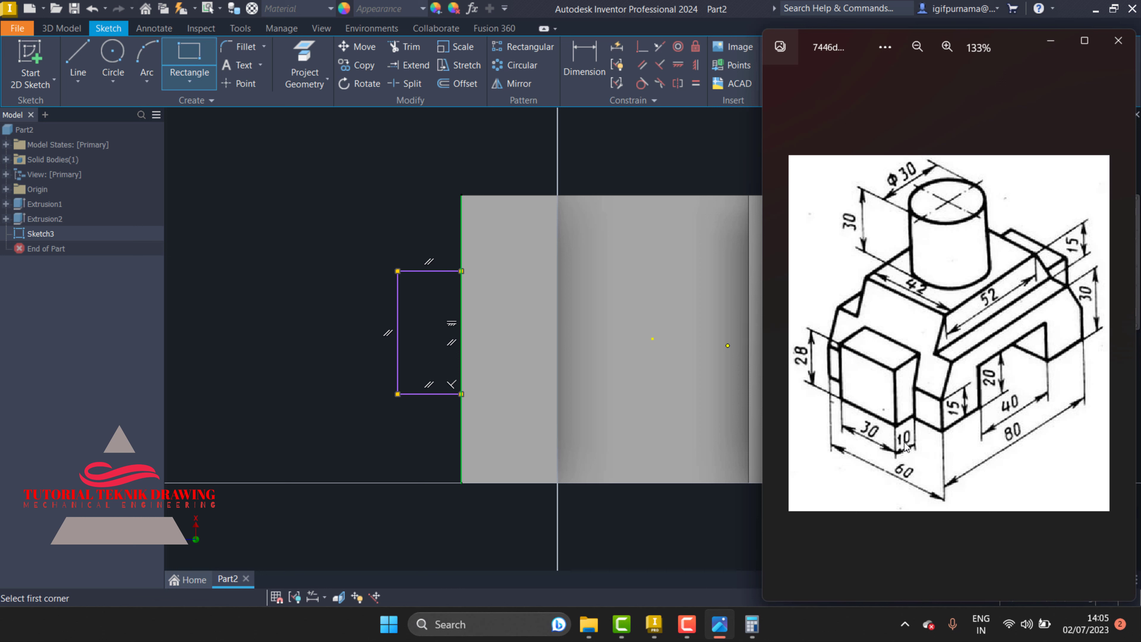
{"action": "left_click", "coordinate": [1051, 41]}
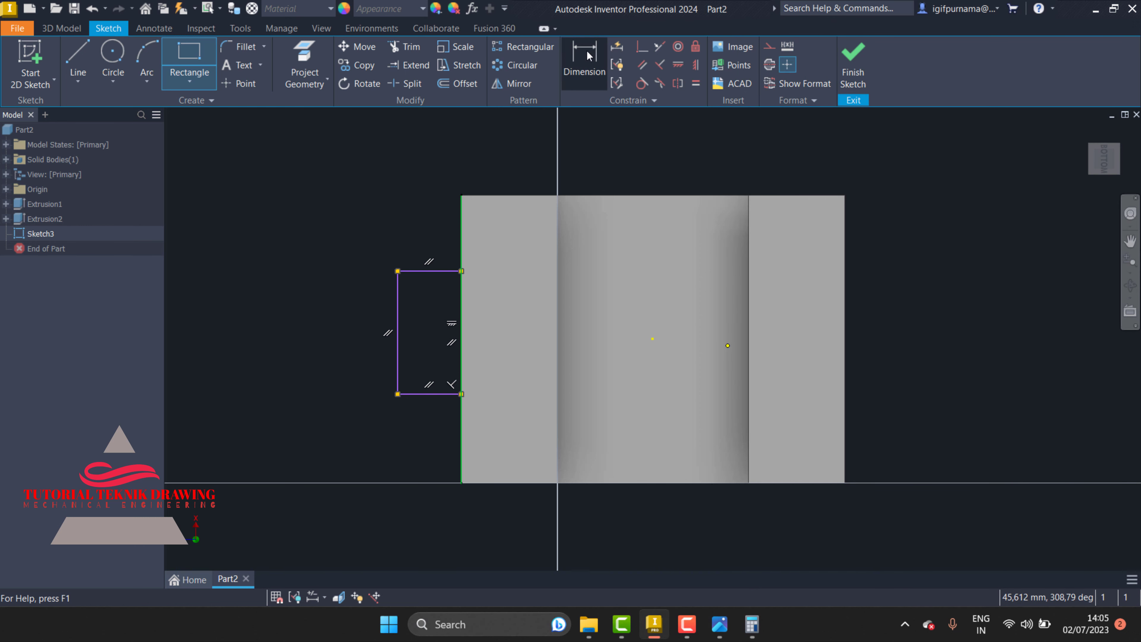
{"action": "left_click", "coordinate": [584, 61]}
{"action": "left_click", "coordinate": [424, 272]}
{"action": "left_click", "coordinate": [427, 237]}
{"action": "type", "text": "10"}
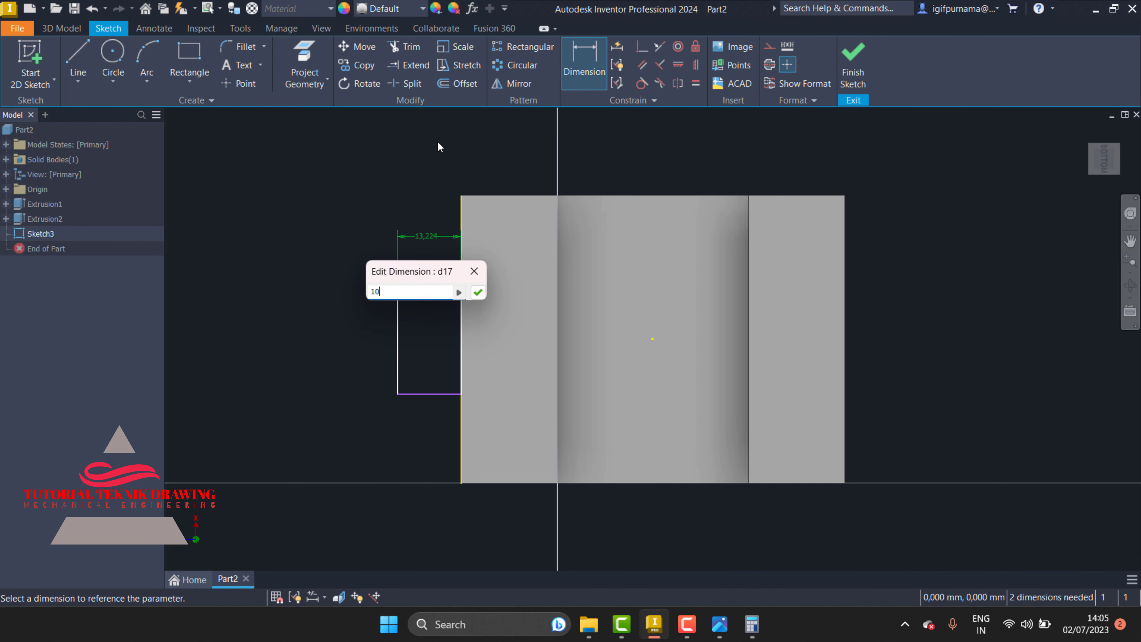
{"action": "key", "text": "Return"}
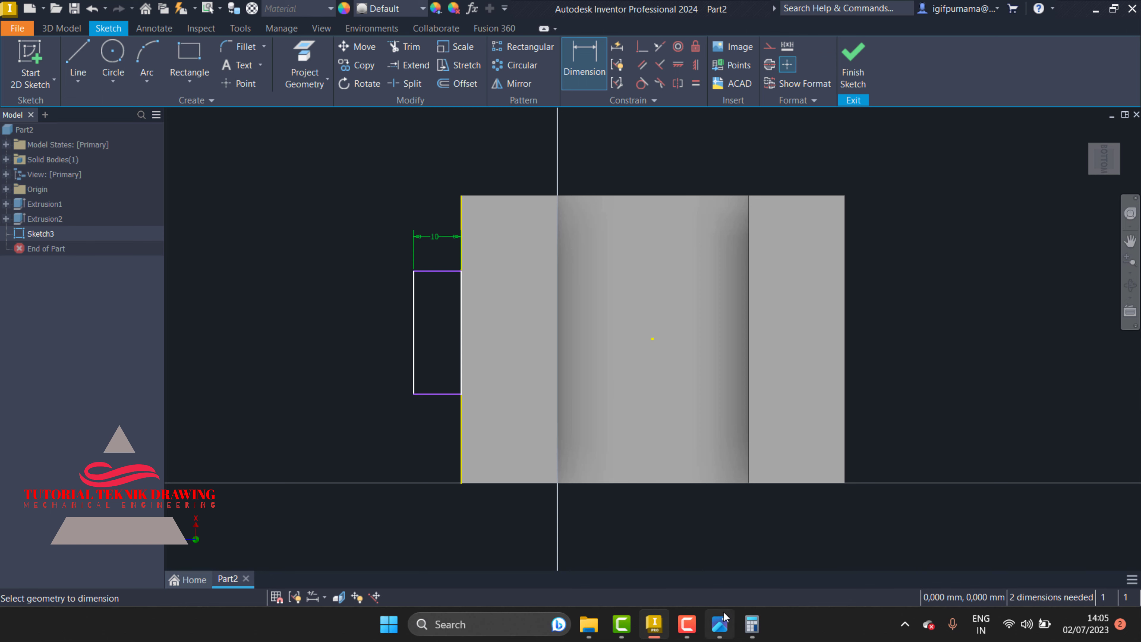
- Check the reference drawing and dimension the rectangle's lower edge 15 mm from the midpoint of the block's left edge
{"action": "left_click", "coordinate": [721, 624]}
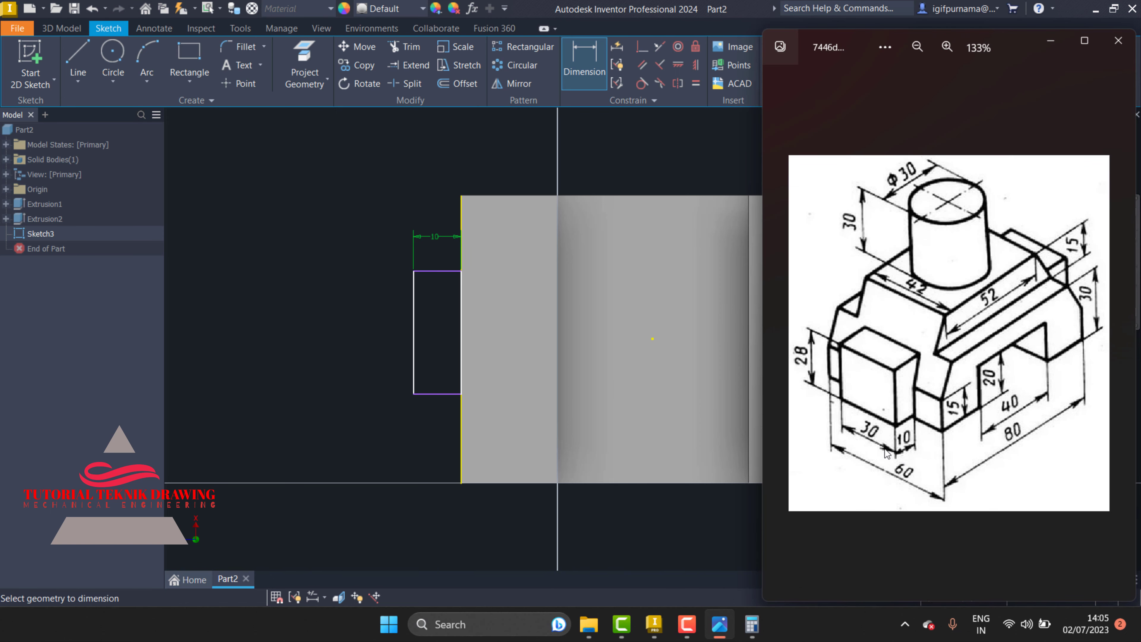
{"action": "left_click", "coordinate": [1050, 40]}
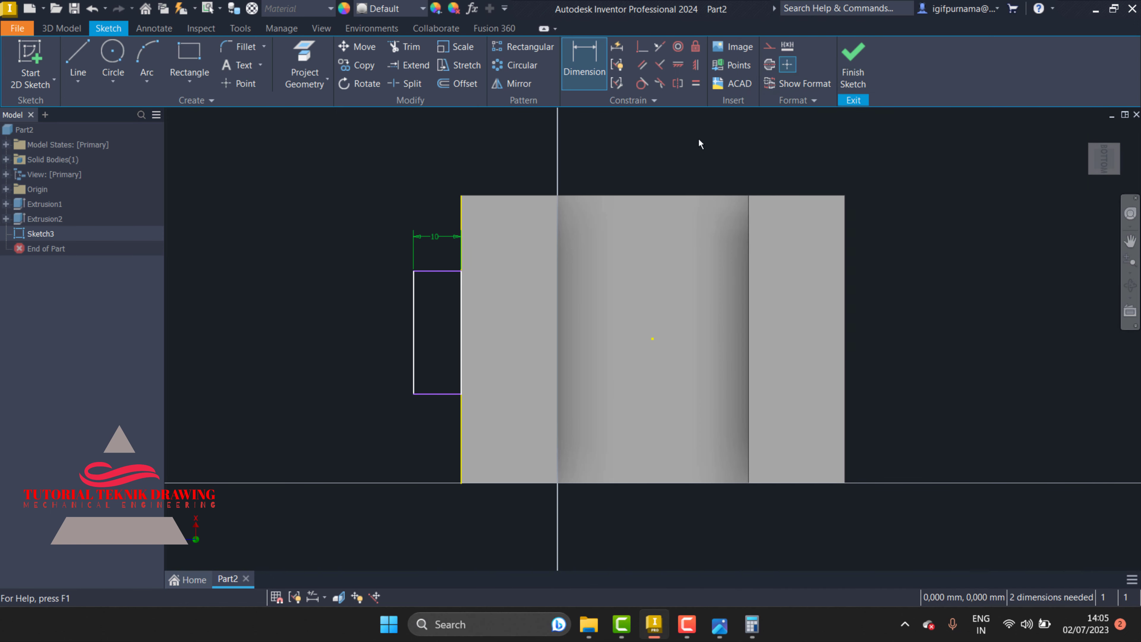
{"action": "left_click", "coordinate": [451, 394]}
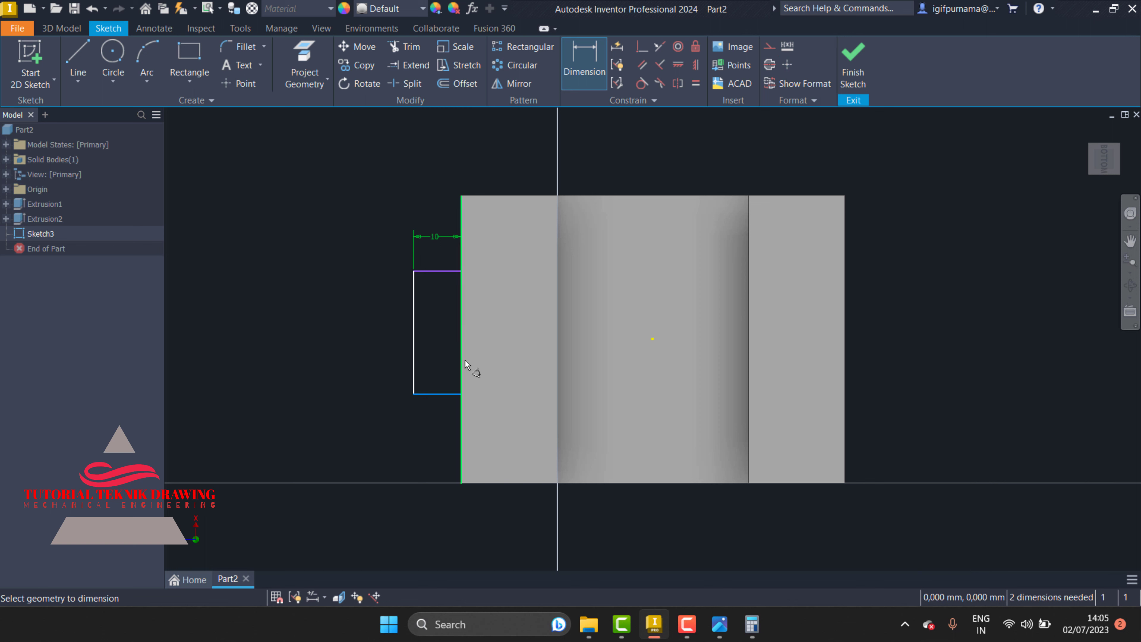
{"action": "left_click", "coordinate": [462, 339]}
{"action": "left_click", "coordinate": [367, 346]}
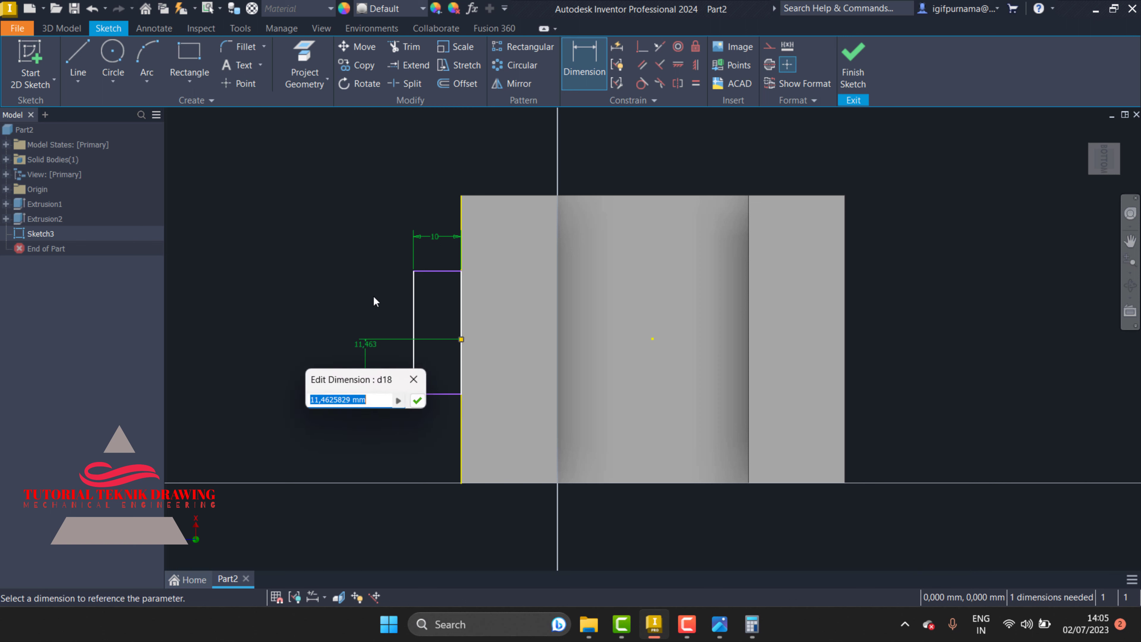
{"action": "type", "text": "15"}
{"action": "key", "text": "Return"}
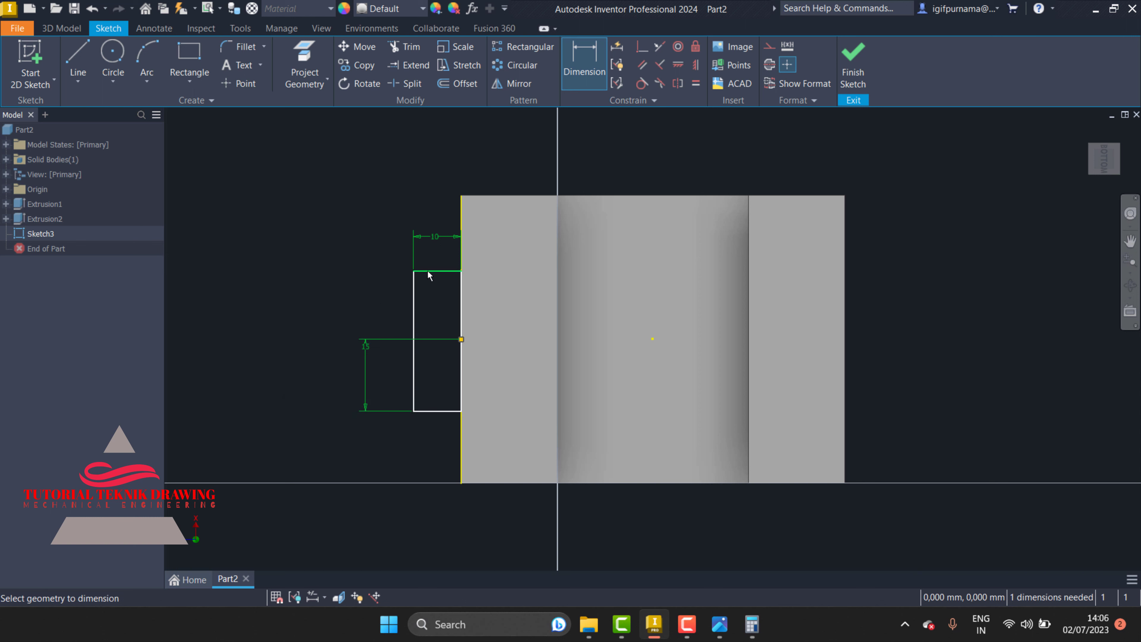
- Dimension the rectangle's upper edge 15 mm from the midpoint of the block's left edge
{"action": "left_click", "coordinate": [427, 271]}
{"action": "left_click", "coordinate": [462, 340]}
{"action": "left_click", "coordinate": [381, 312]}
{"action": "type", "text": "1"}
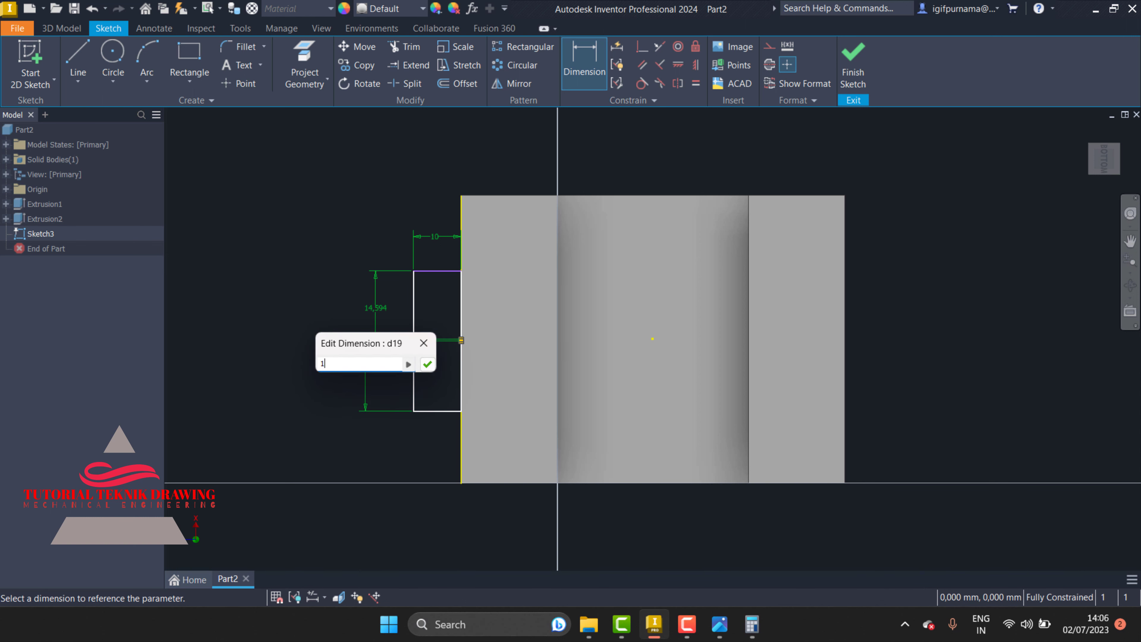
{"action": "type", "text": "5"}
{"action": "key", "text": "Return"}
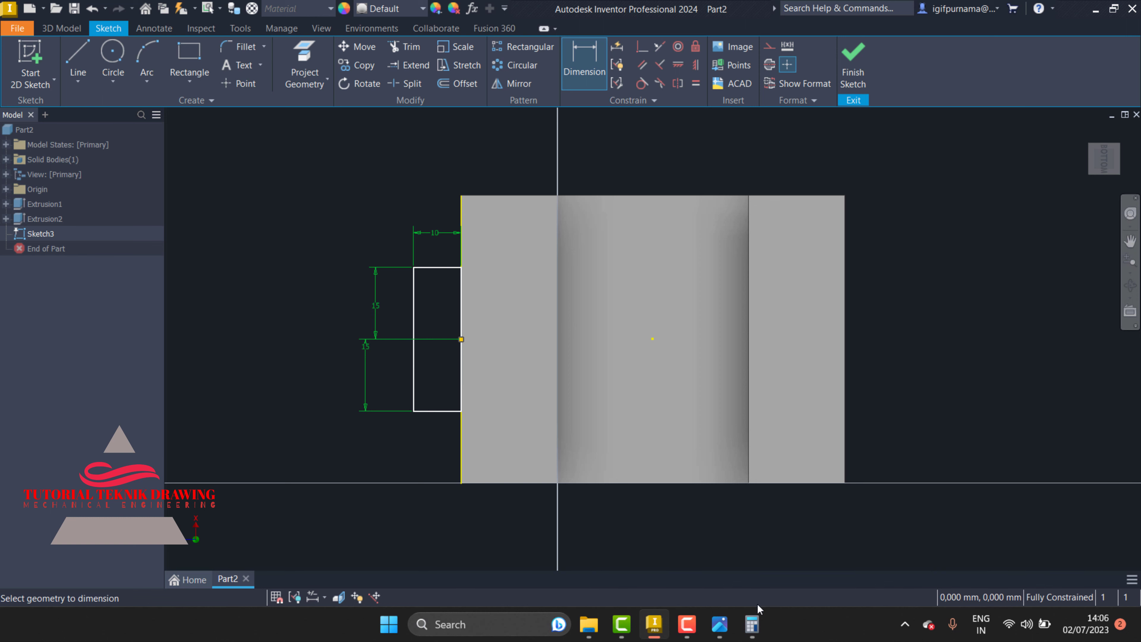
- Recheck the reference drawing and sketch a vertical line from the midpoint of the slot's upper edge to the face's centre point
{"action": "left_click", "coordinate": [730, 634]}
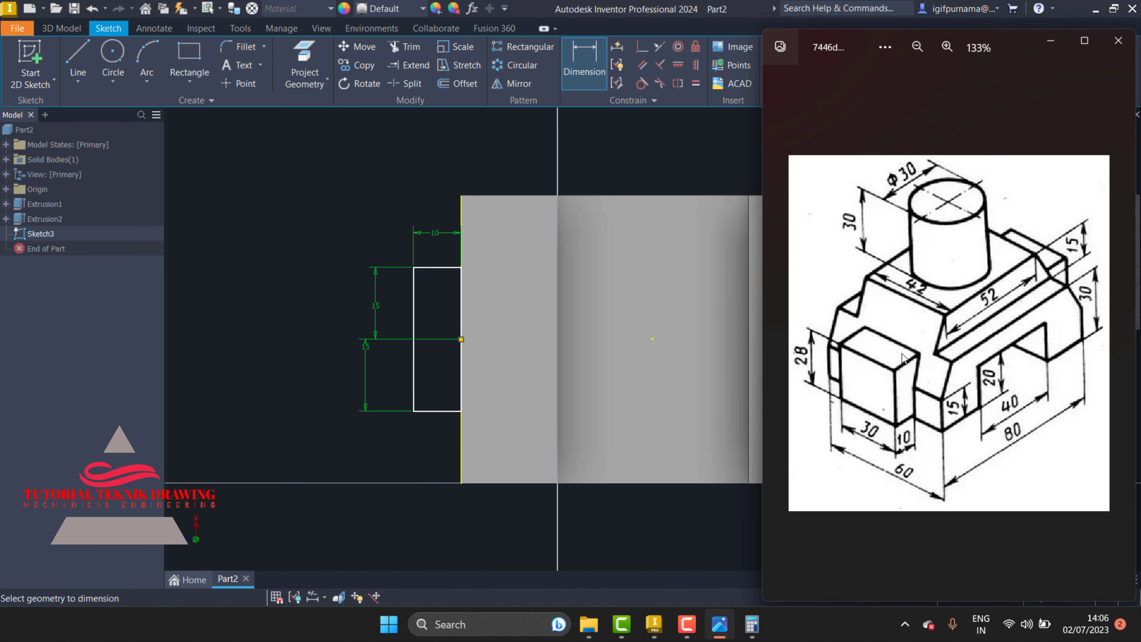
{"action": "left_click", "coordinate": [1050, 42]}
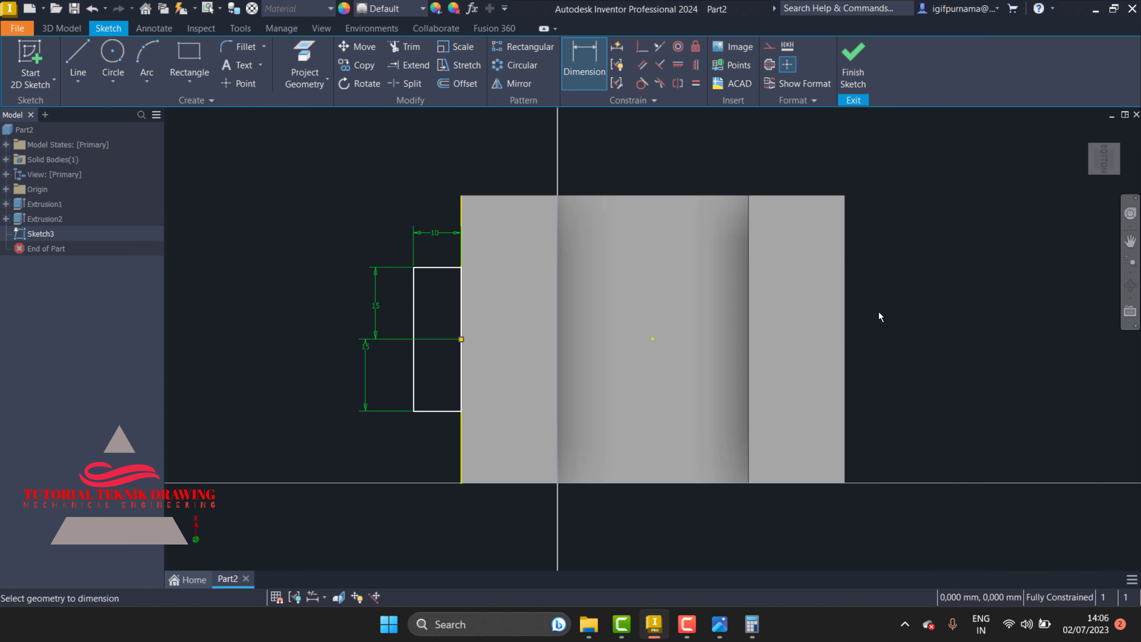
{"action": "left_click", "coordinate": [77, 60]}
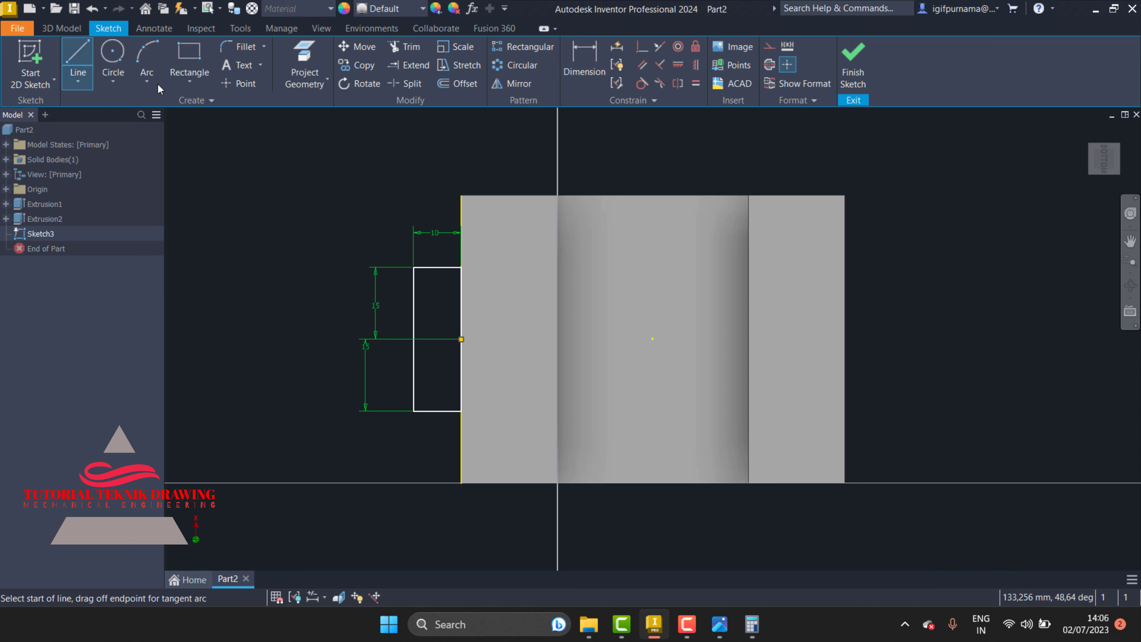
{"action": "left_click", "coordinate": [653, 196]}
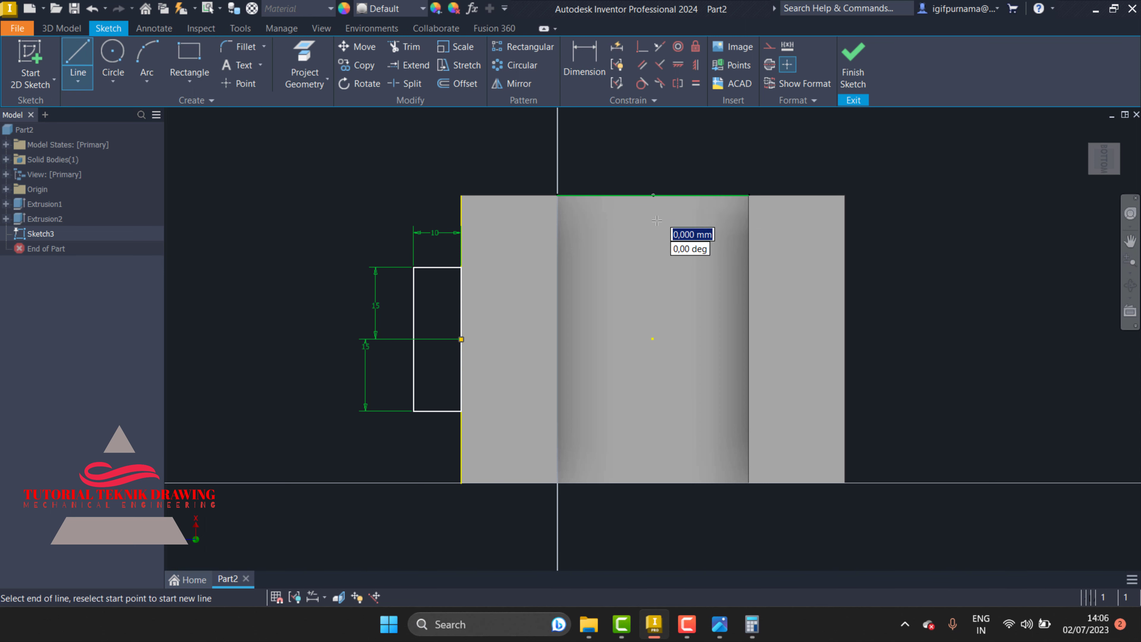
{"action": "left_click", "coordinate": [653, 339]}
{"action": "key", "text": "Escape"}
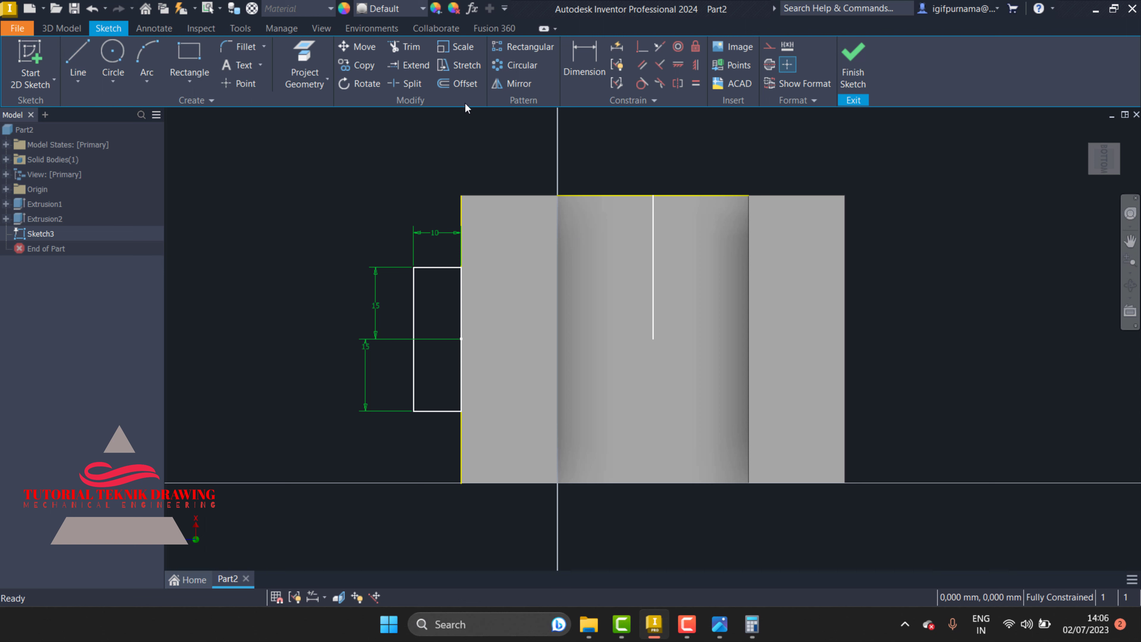
- Mirror the left rectangle about the vertical centre line to the block's right side and delete that line
{"action": "left_click", "coordinate": [505, 84]}
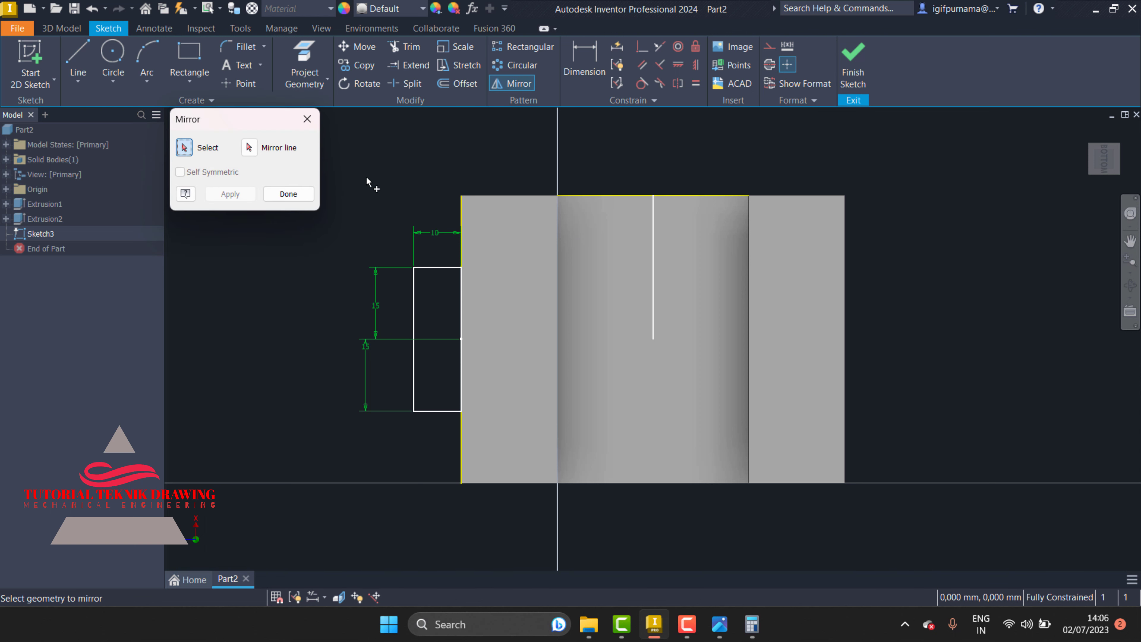
{"action": "left_click_drag", "start_coordinate": [356, 170], "coordinate": [486, 422]}
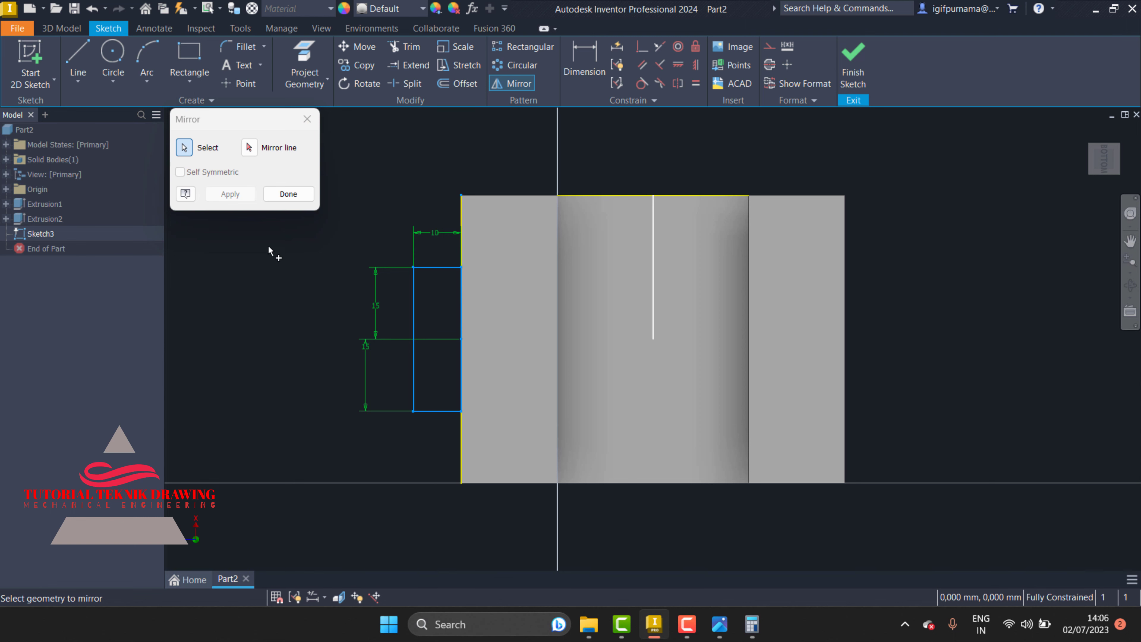
{"action": "left_click", "coordinate": [249, 147]}
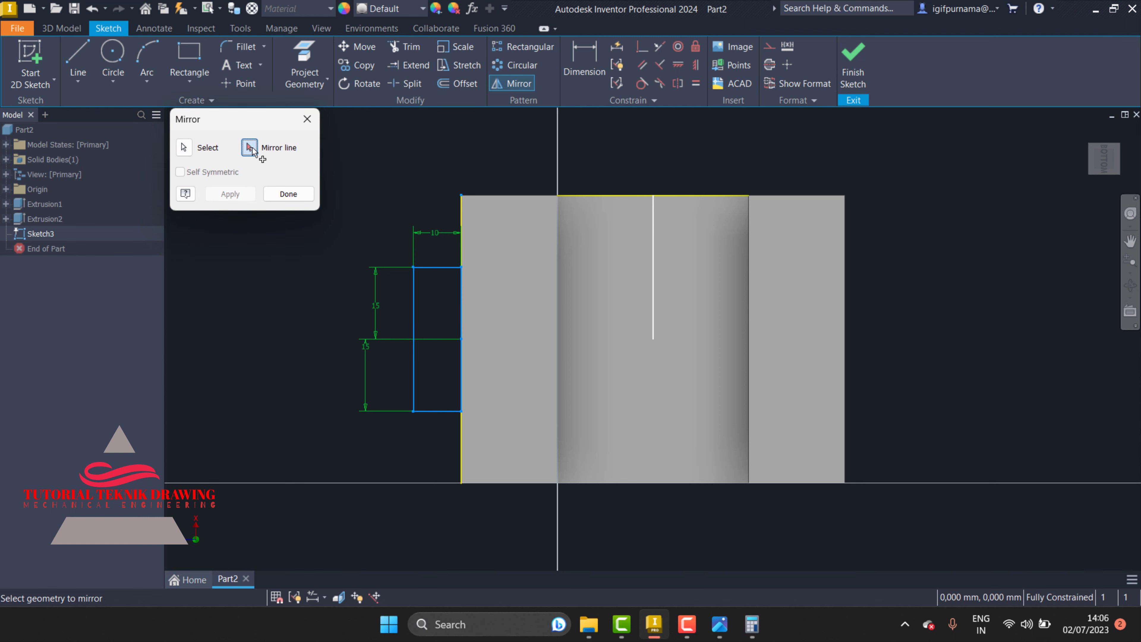
{"action": "left_click", "coordinate": [653, 254]}
{"action": "left_click", "coordinate": [233, 194]}
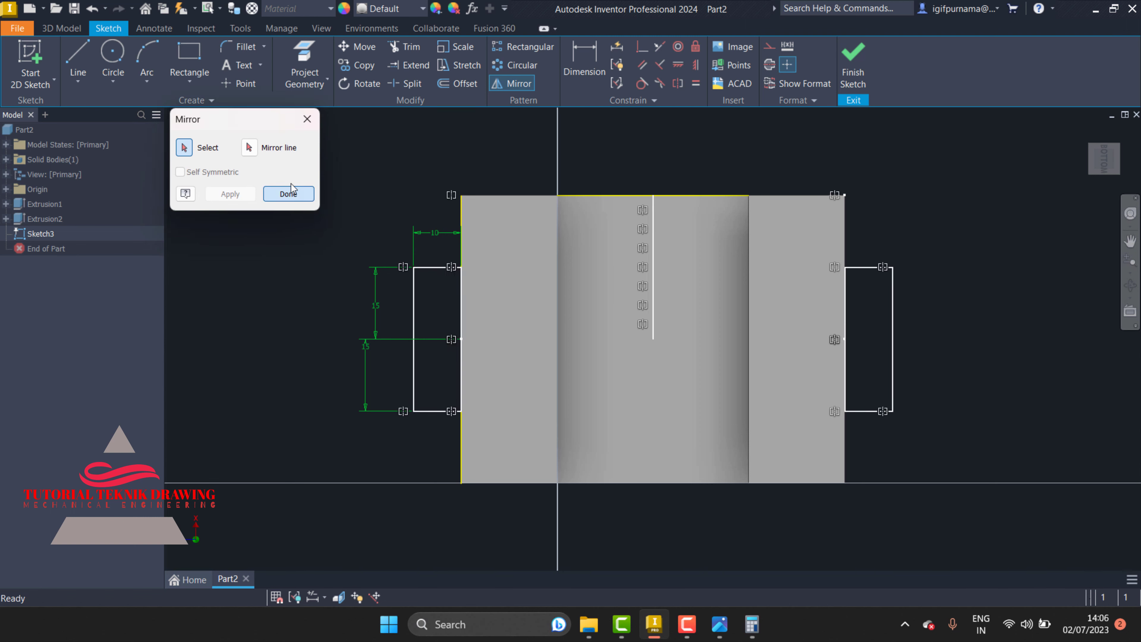
{"action": "left_click", "coordinate": [288, 194]}
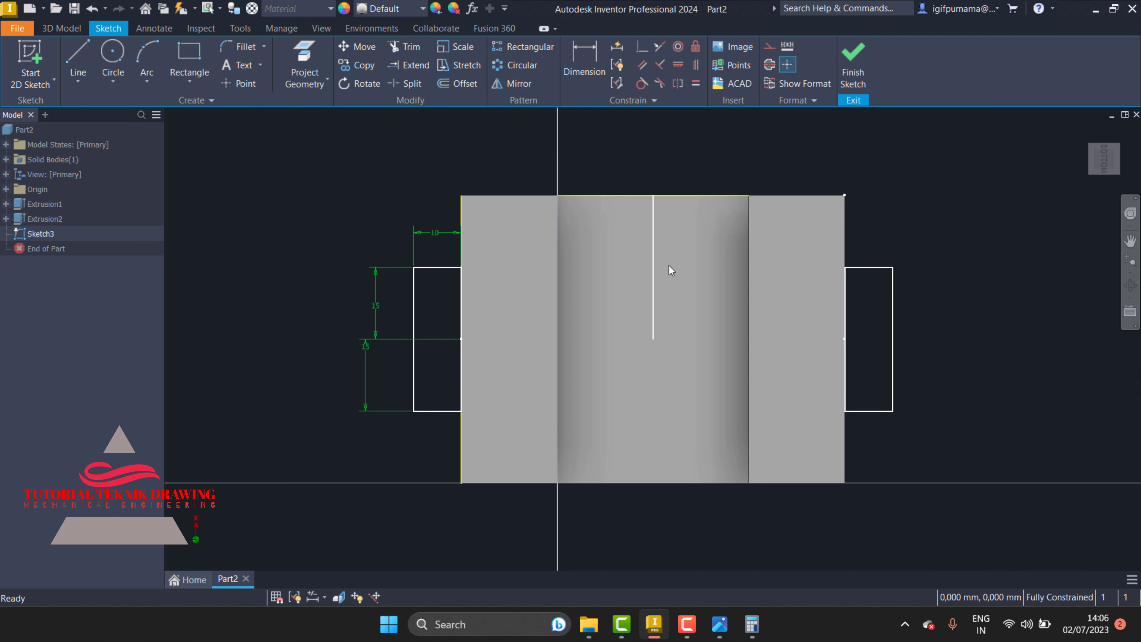
{"action": "right_click", "coordinate": [654, 256]}
{"action": "left_click", "coordinate": [653, 221]}
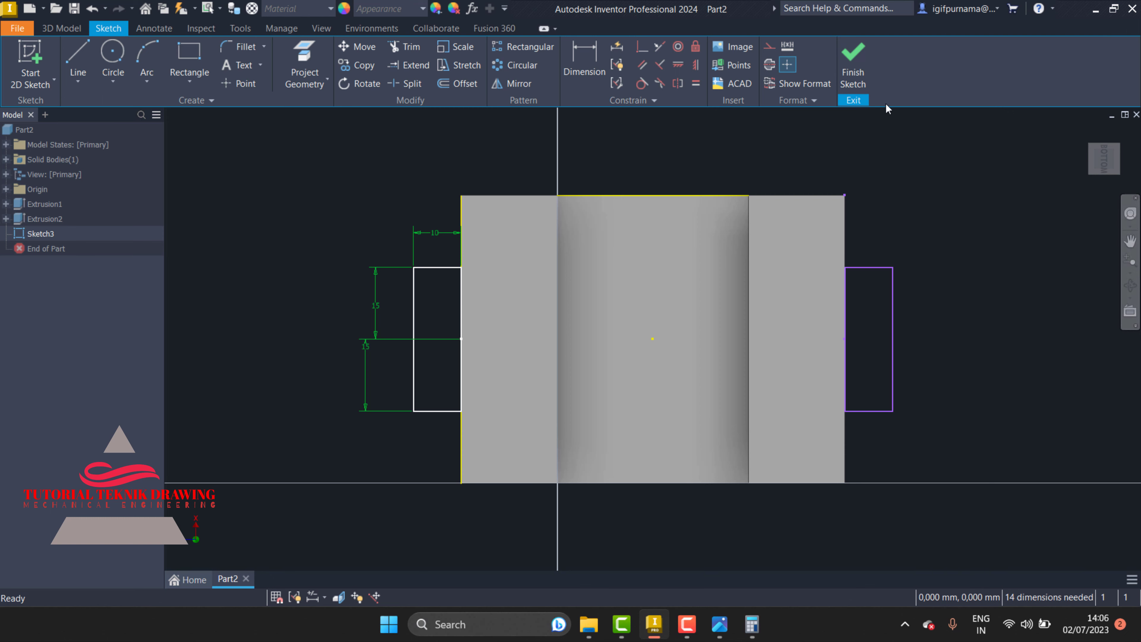
- Finish the side-block sketch and check the side block's dimensions in the reference drawing
{"action": "left_click", "coordinate": [849, 75]}
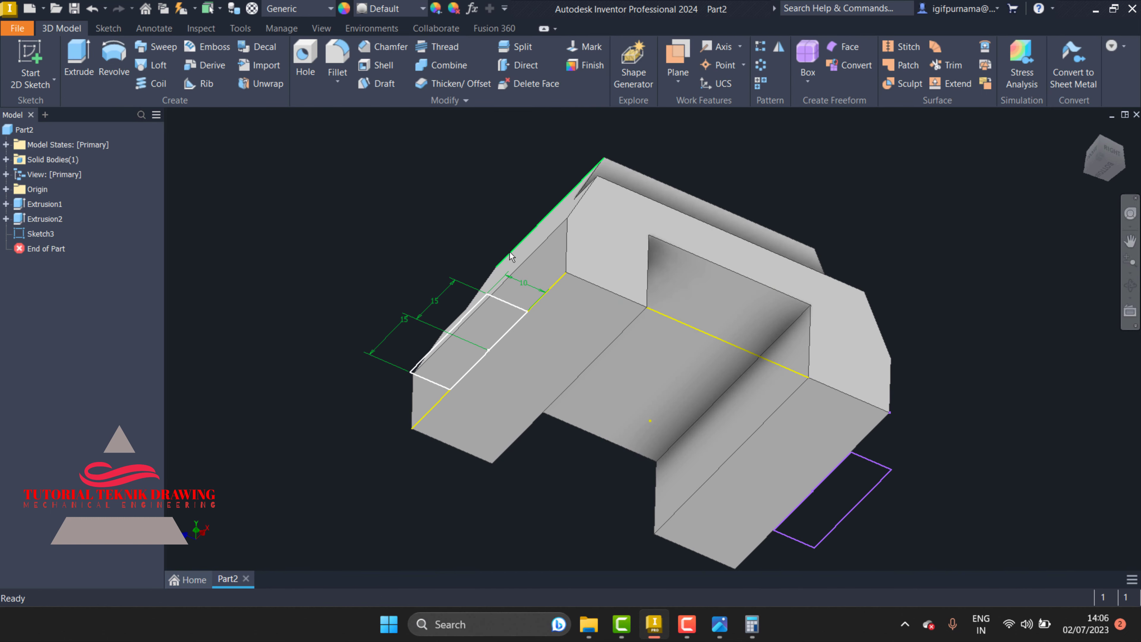
{"action": "left_click", "coordinate": [1131, 285]}
{"action": "left_click_drag", "start_coordinate": [624, 293], "coordinate": [556, 357]}
{"action": "right_click", "coordinate": [550, 342]}
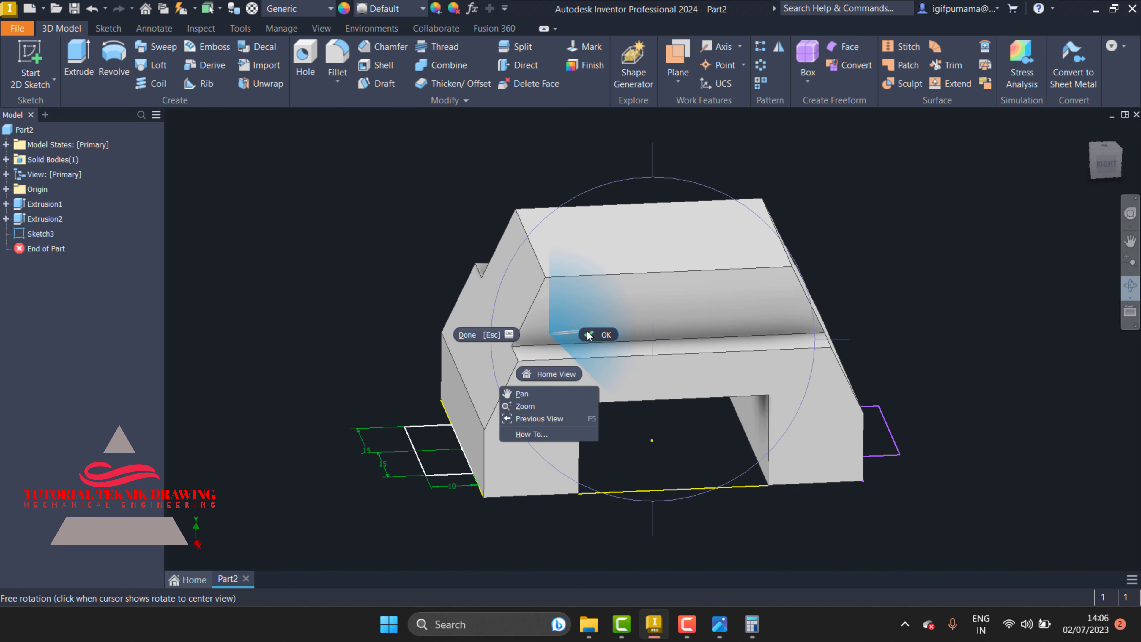
{"action": "left_click", "coordinate": [535, 440]}
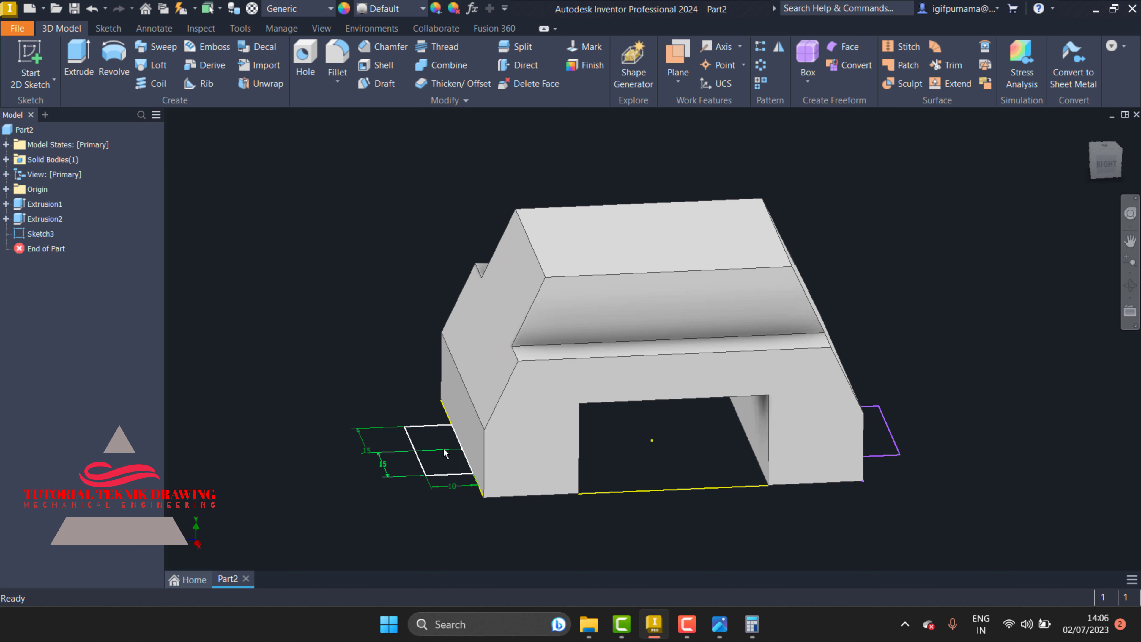
{"action": "left_click", "coordinate": [720, 624]}
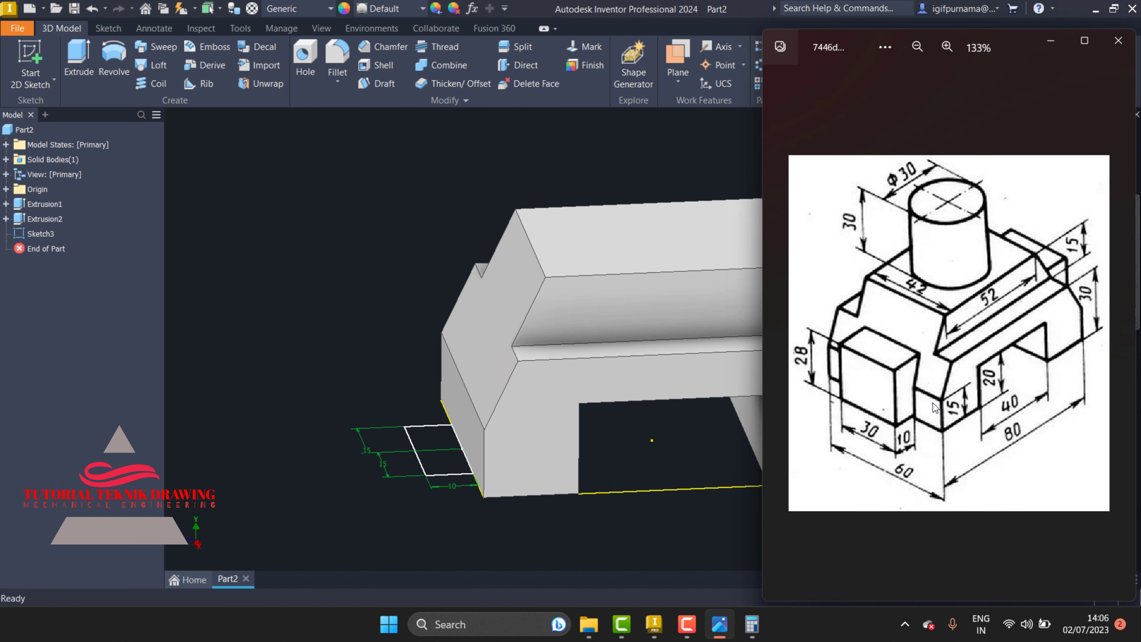
{"action": "left_click", "coordinate": [1045, 38]}
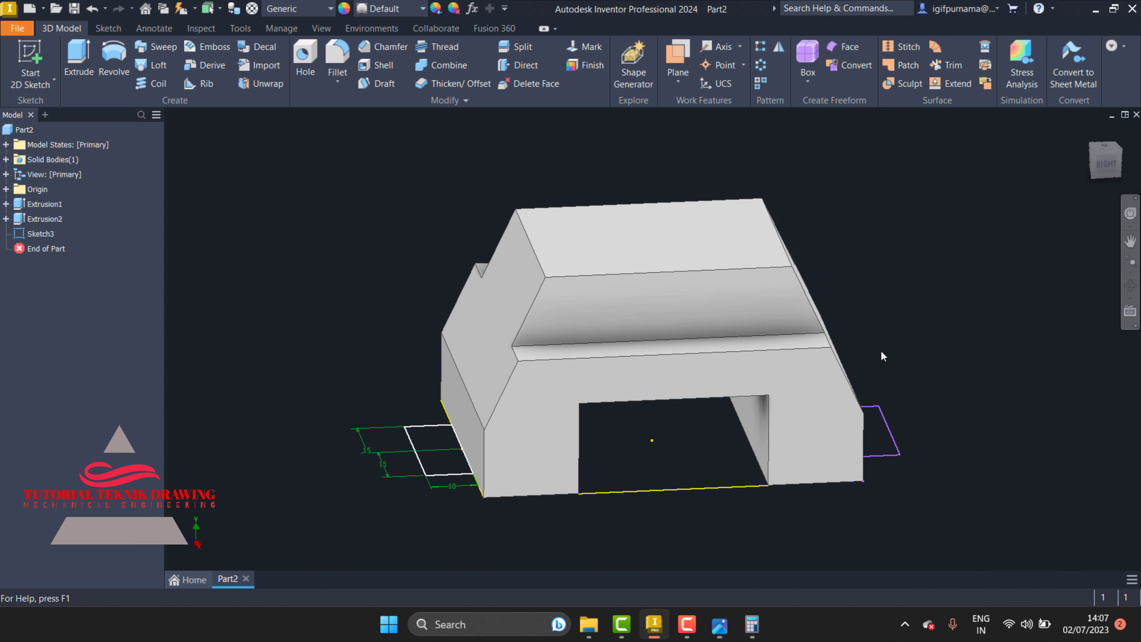
- Reopen the side-block sketch for editing and undo the mirrored rectangle and the deletion of the vertical centre line
{"action": "left_click", "coordinate": [1130, 288]}
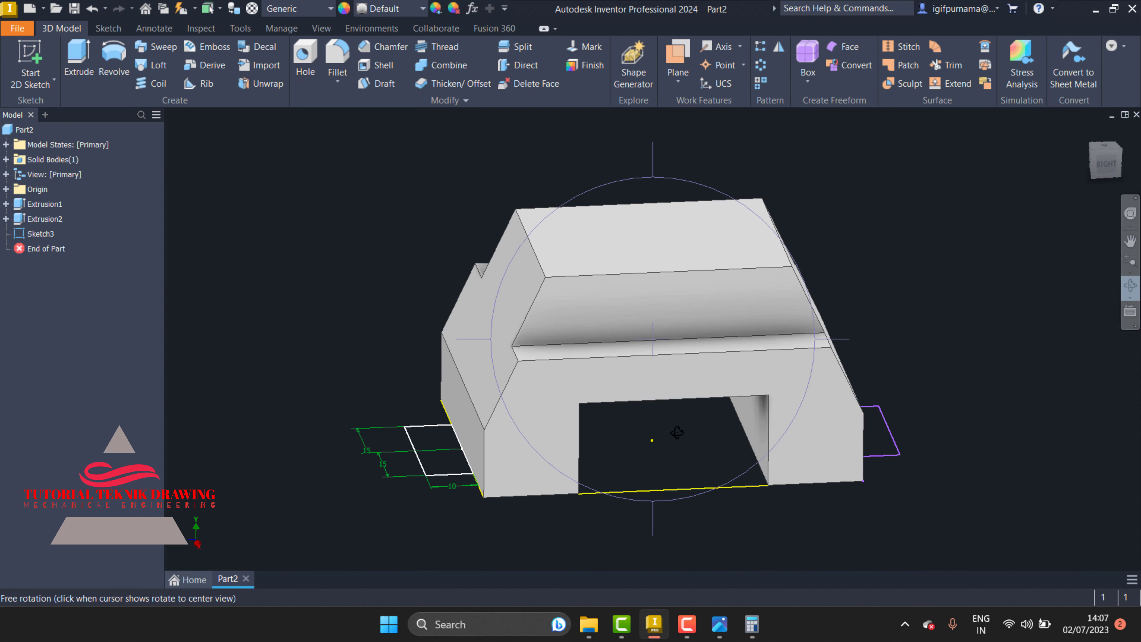
{"action": "left_click_drag", "start_coordinate": [676, 432], "coordinate": [678, 325]}
{"action": "right_click", "coordinate": [552, 329]}
{"action": "left_click", "coordinate": [468, 329]}
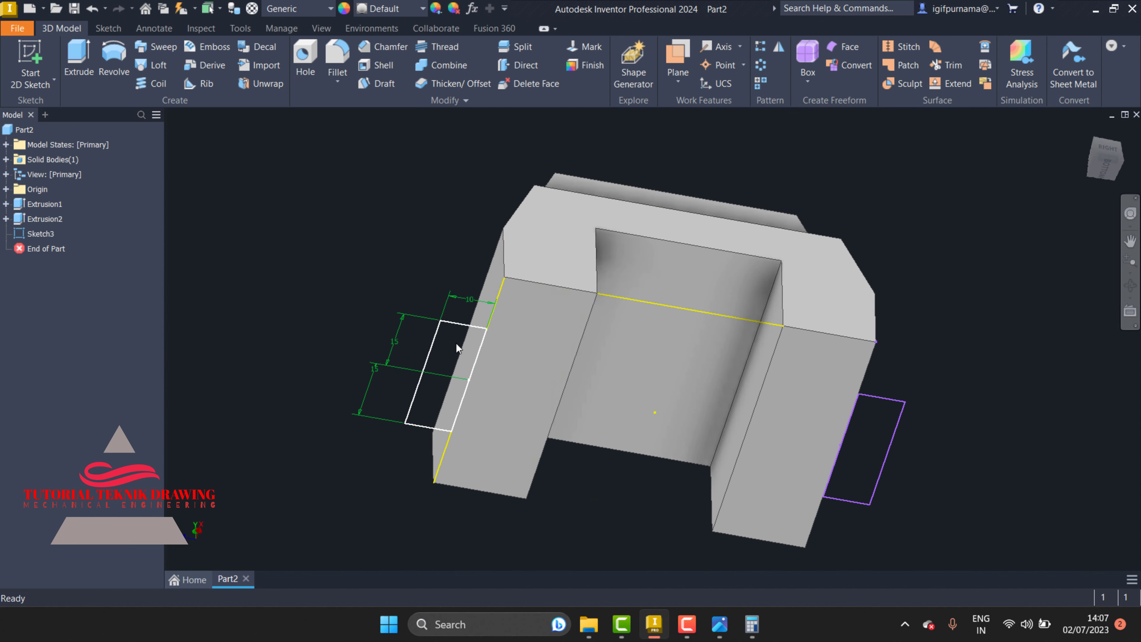
{"action": "left_click", "coordinate": [457, 323]}
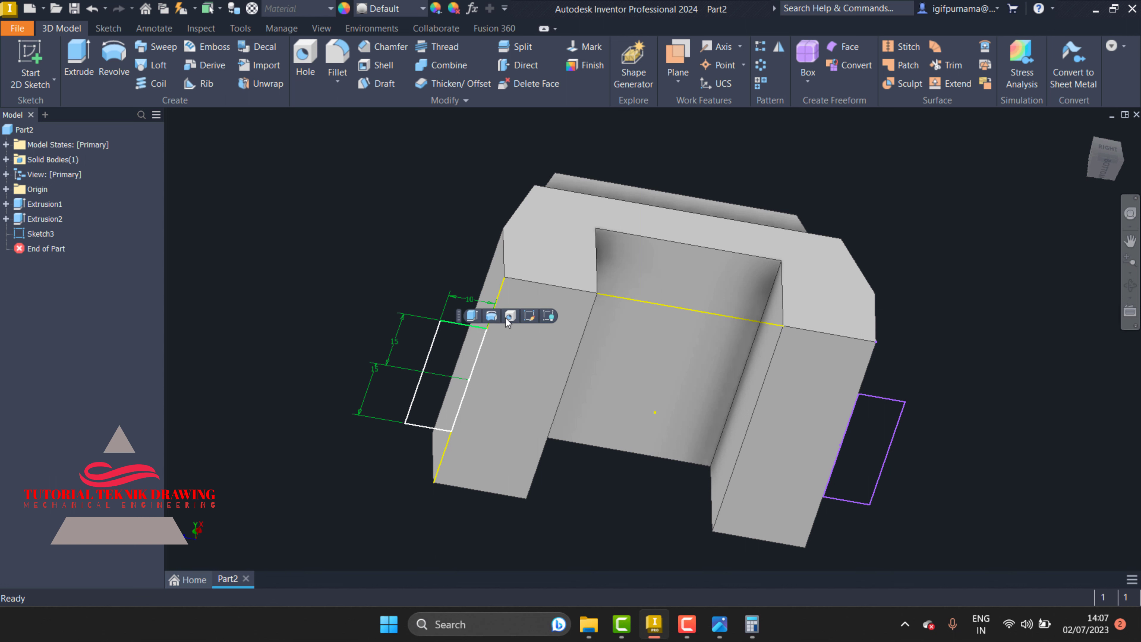
{"action": "left_click", "coordinate": [527, 317]}
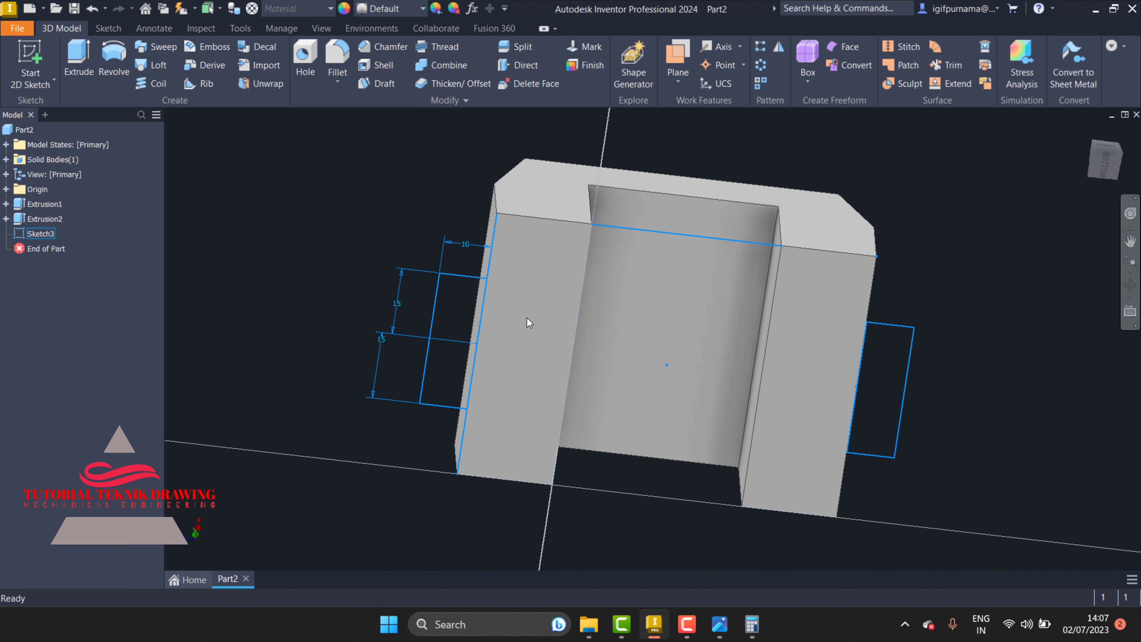
{"action": "key", "text": "ctrl+z"}
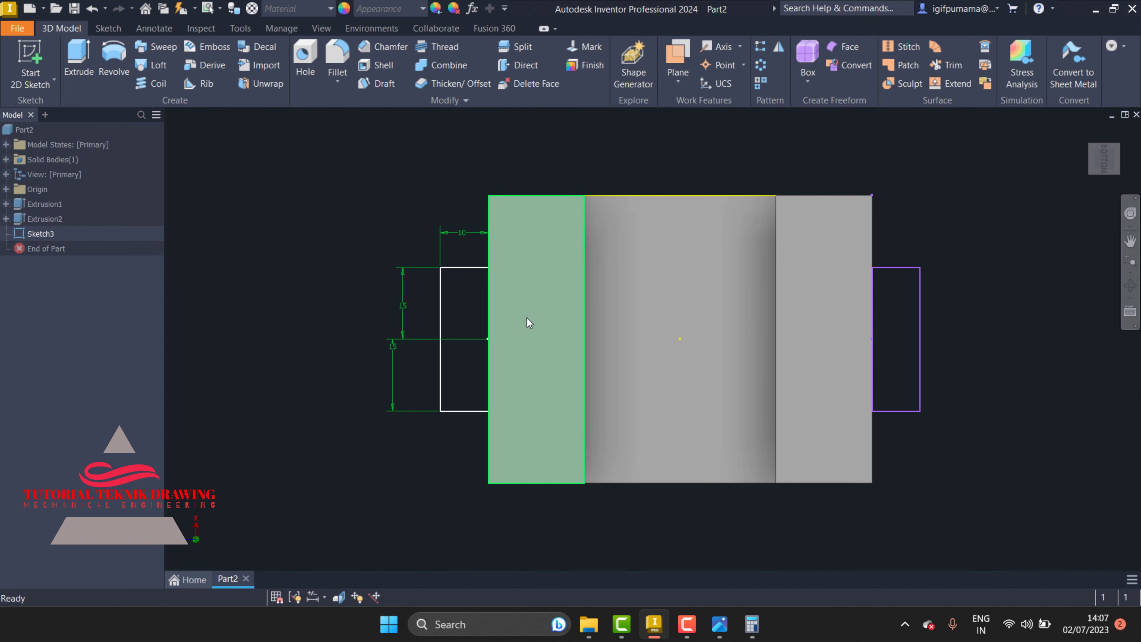
{"action": "key", "text": "ctrl+y"}
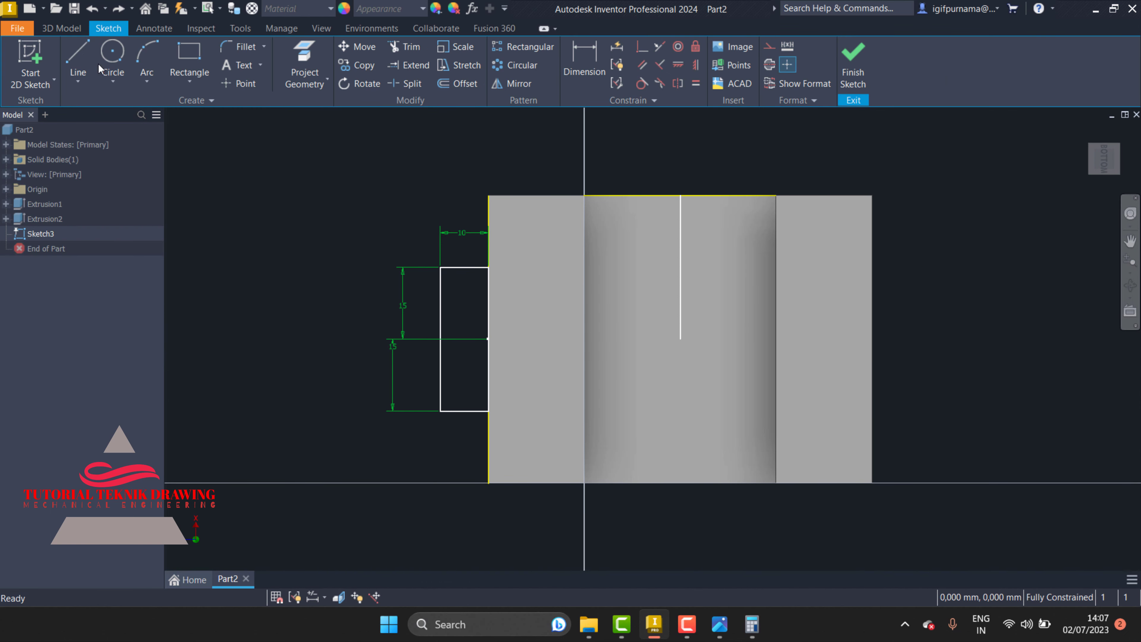
- Sketch a rectangle about 12 mm wide and 30 mm high from the left rectangle's shared edge into the block face
{"action": "left_click", "coordinate": [79, 51]}
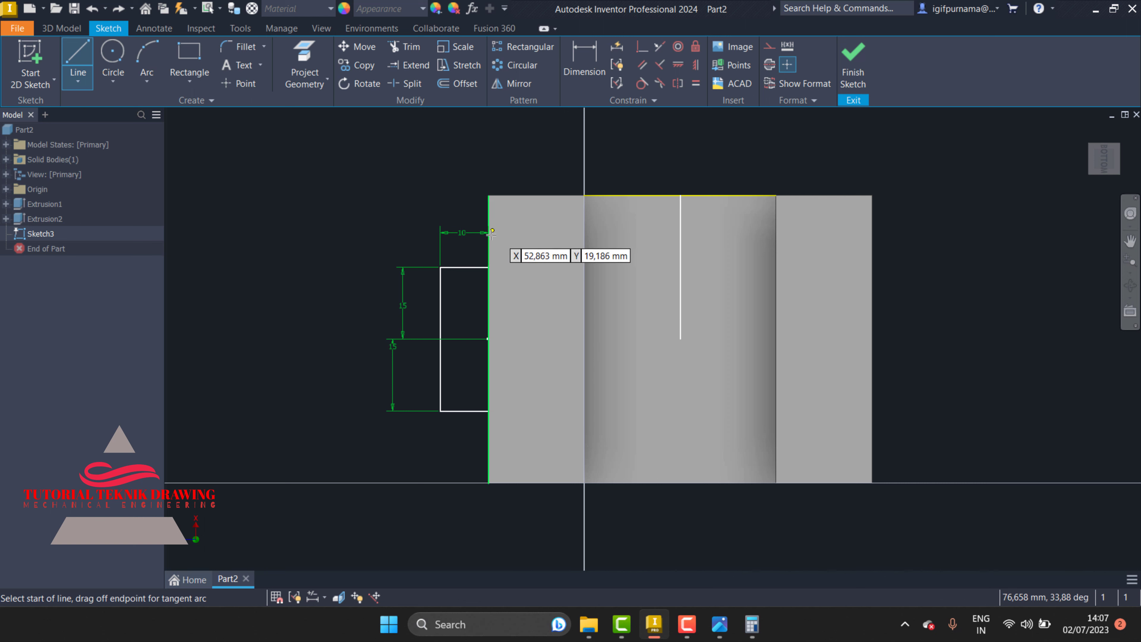
{"action": "left_click", "coordinate": [188, 63]}
{"action": "left_click", "coordinate": [489, 267]}
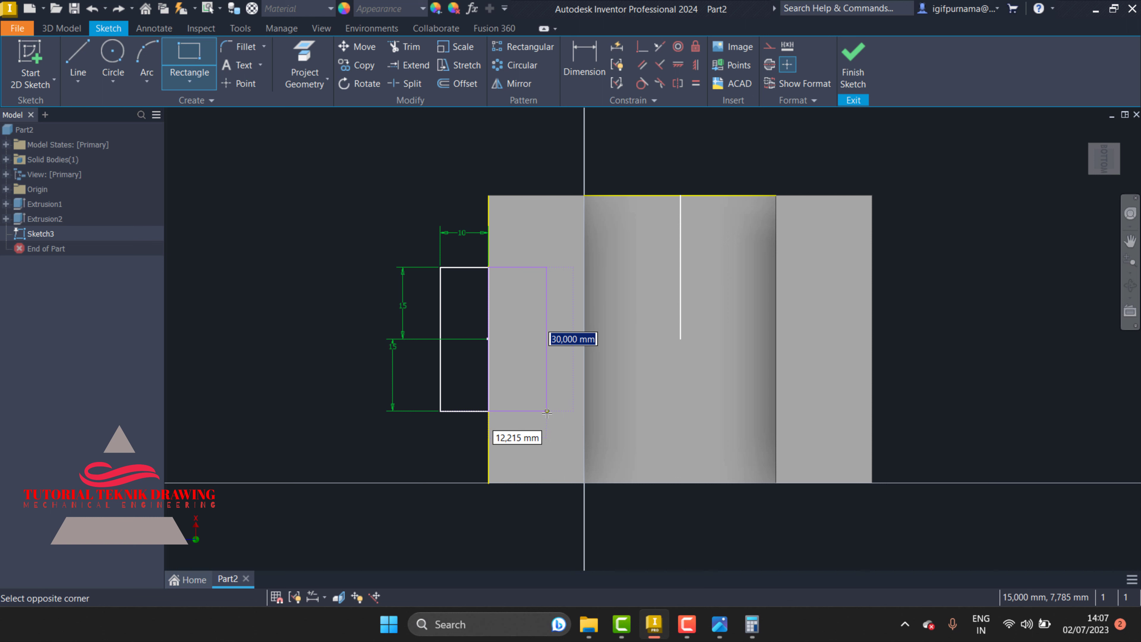
{"action": "left_click", "coordinate": [547, 412]}
{"action": "key", "text": "Escape"}
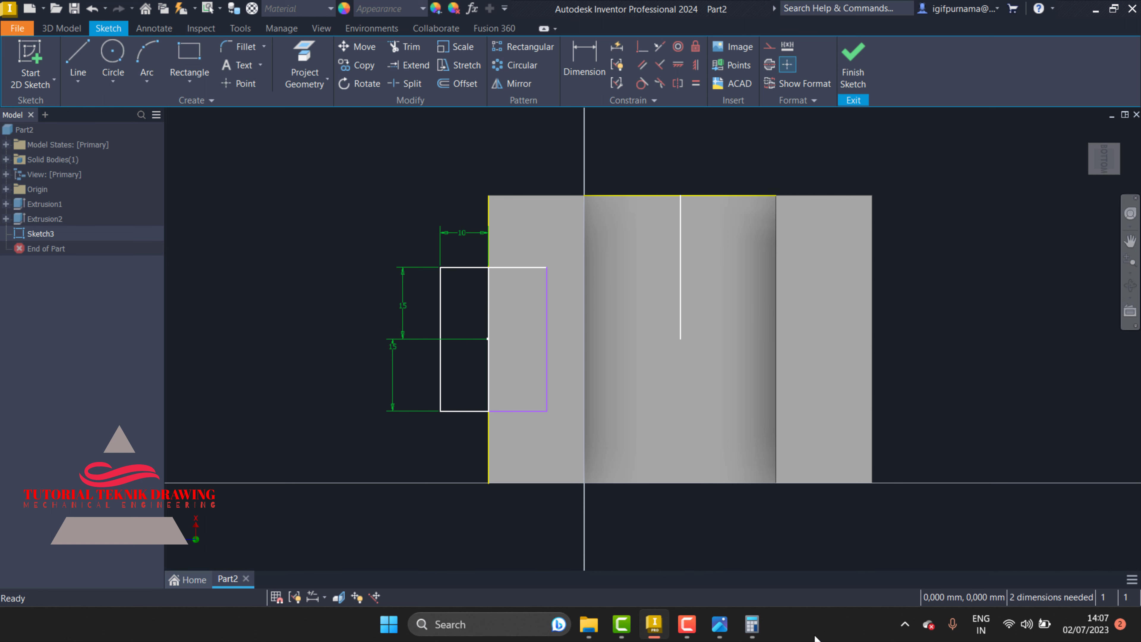
- Check the reference drawing and try to trim the shared edge between the two left rectangles
{"action": "left_click", "coordinate": [719, 624]}
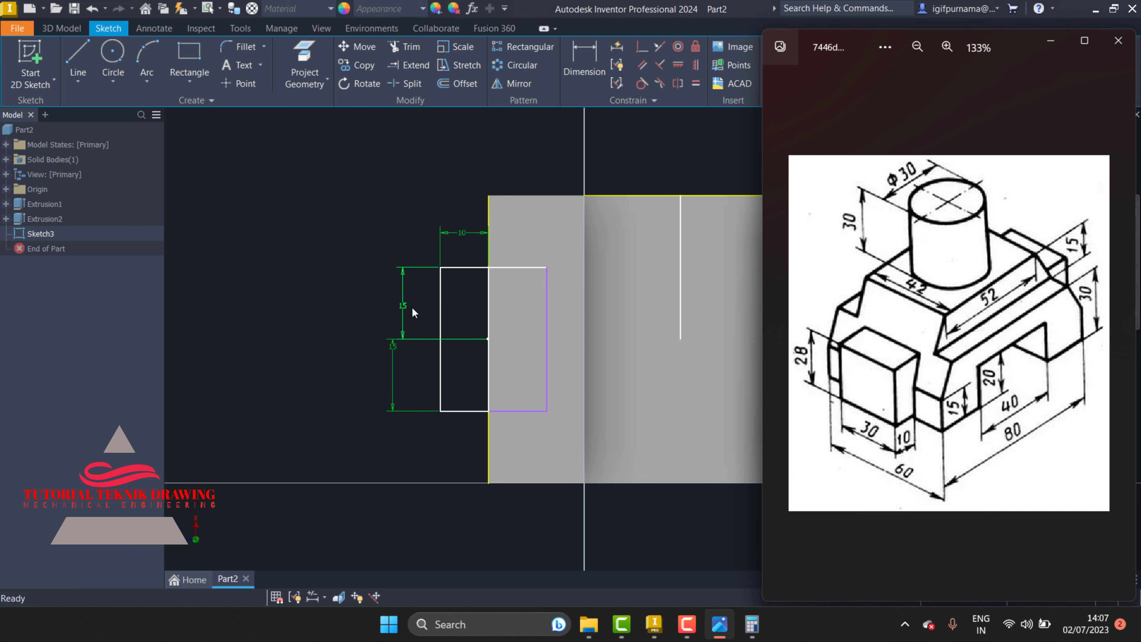
{"action": "left_click", "coordinate": [1040, 48]}
{"action": "key", "text": "x"}
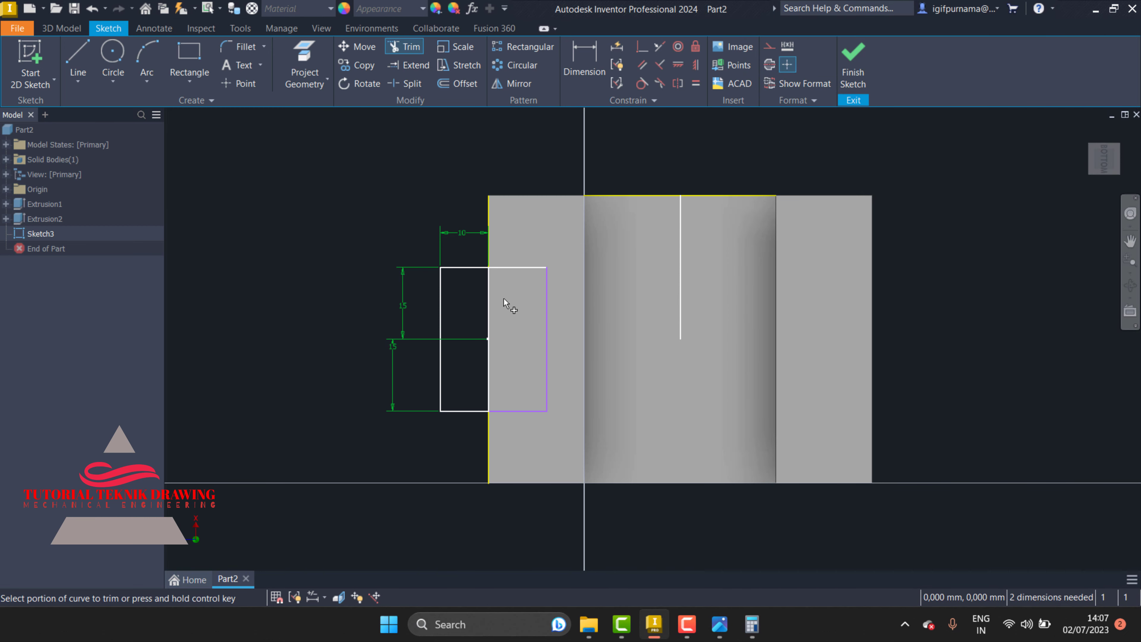
{"action": "mouse_move", "coordinate": [504, 299]}
{"action": "left_mouse_down"}
{"action": "mouse_move", "coordinate": [482, 309]}
{"action": "mouse_move", "coordinate": [476, 338]}
{"action": "mouse_move", "coordinate": [501, 351]}
{"action": "left_mouse_up"}
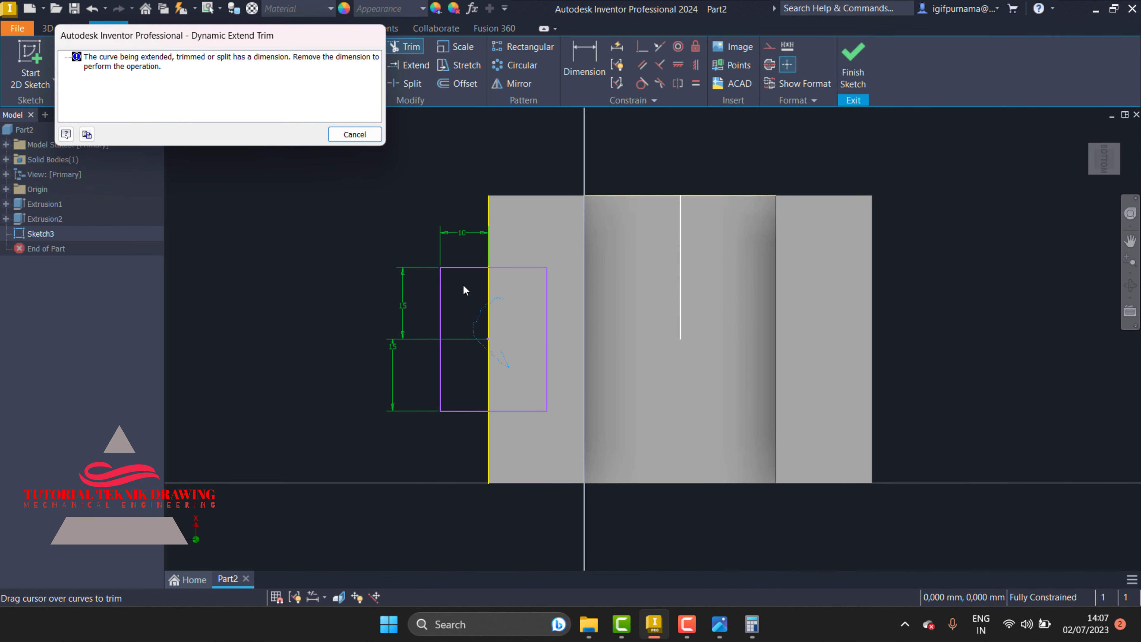
{"action": "left_click", "coordinate": [355, 135]}
{"action": "key", "text": "Escape"}
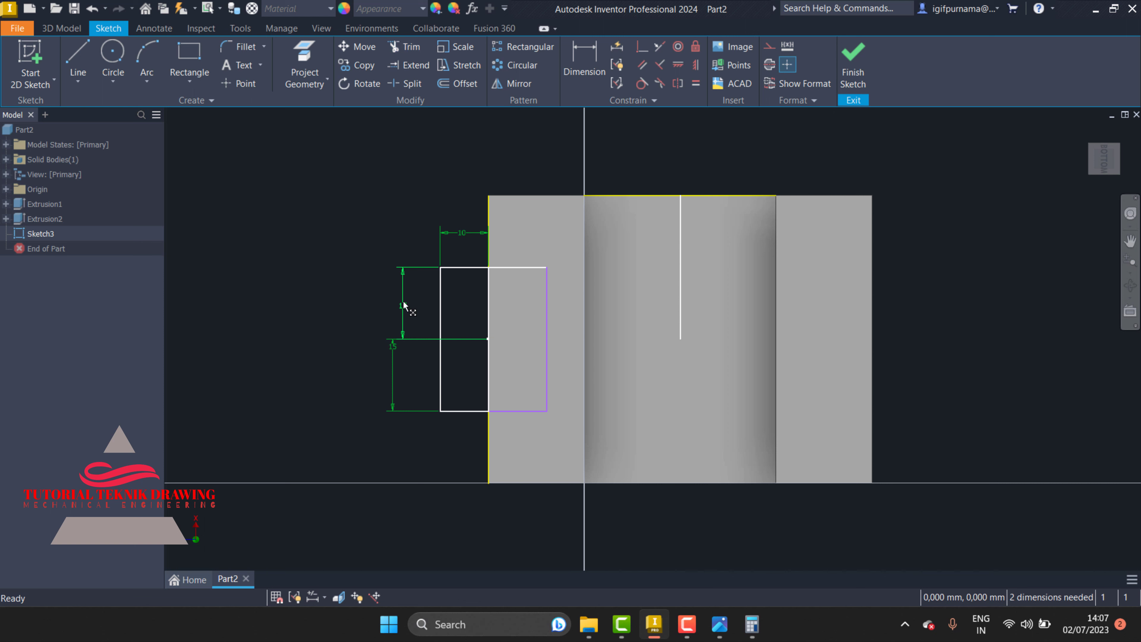
- Delete both 15 mm dimensions of the left rectangle
{"action": "right_click", "coordinate": [404, 306]}
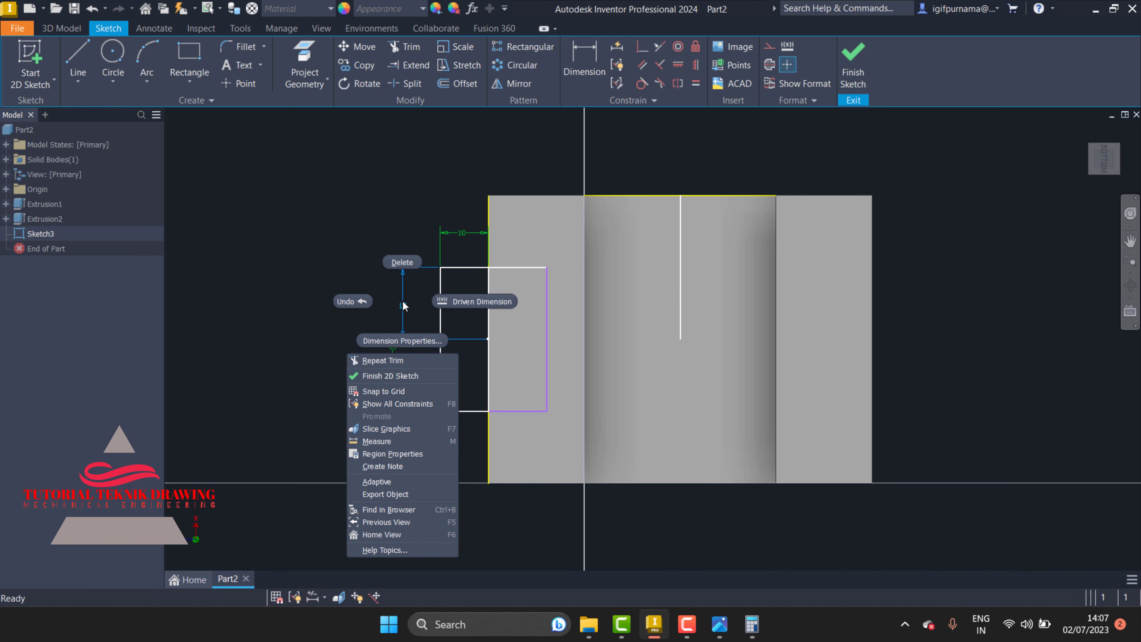
{"action": "key", "text": "Escape"}
{"action": "right_click", "coordinate": [400, 294]}
{"action": "left_click", "coordinate": [398, 263]}
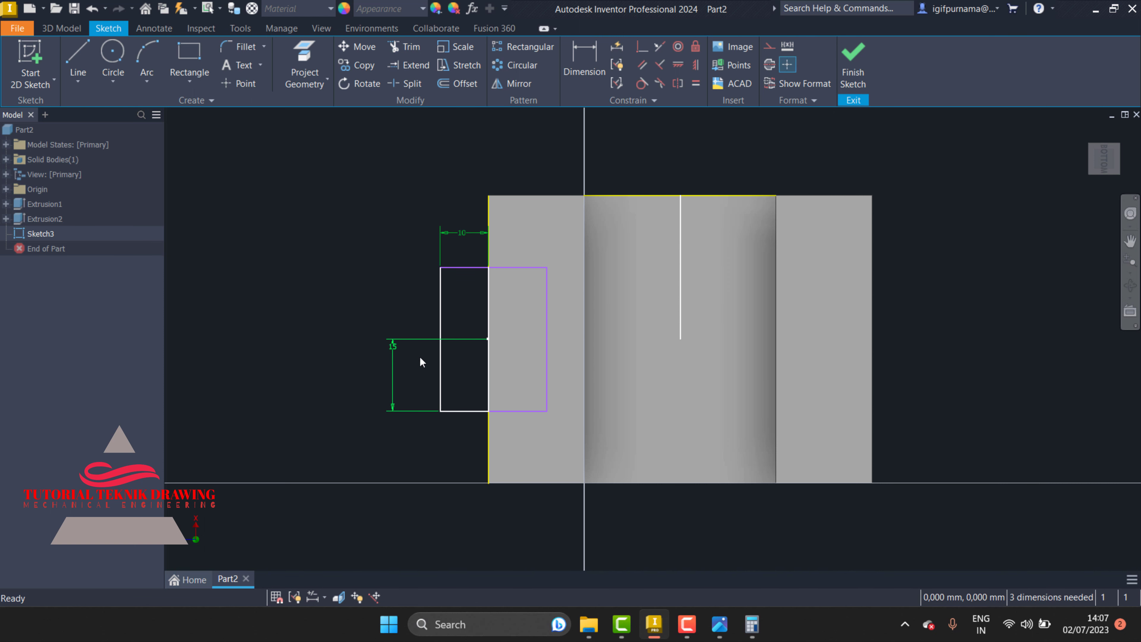
{"action": "right_click", "coordinate": [413, 340]}
{"action": "left_click", "coordinate": [397, 302]}
- Delete the left rectangle's 10 mm dimension and trim away the edge shared by the two left rectangles
{"action": "left_click", "coordinate": [478, 336]}
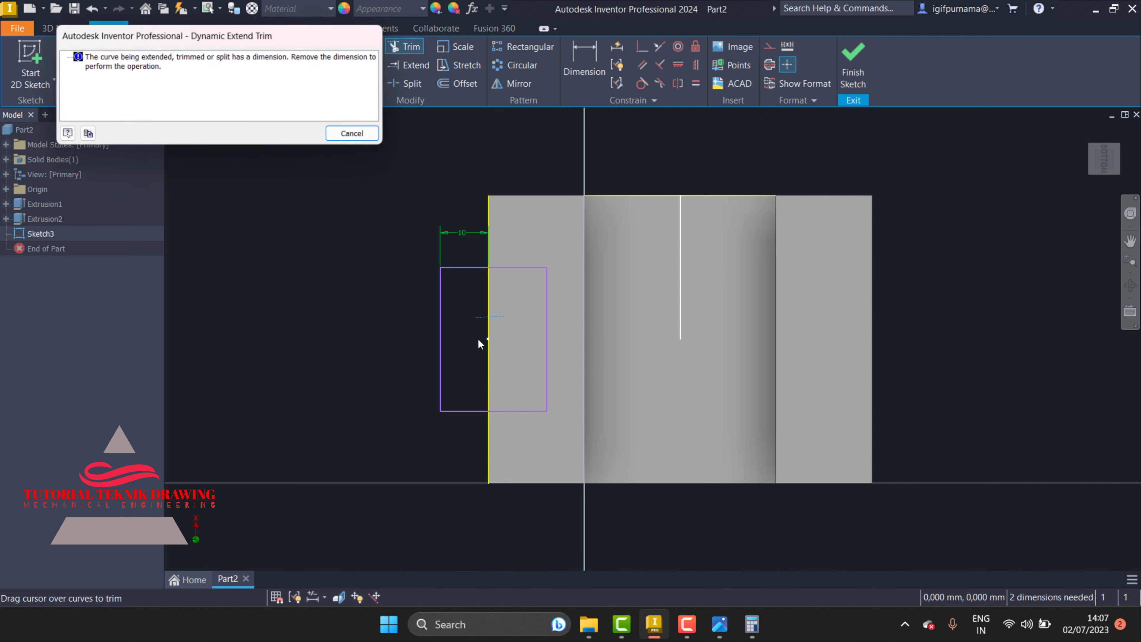
{"action": "left_click", "coordinate": [360, 131]}
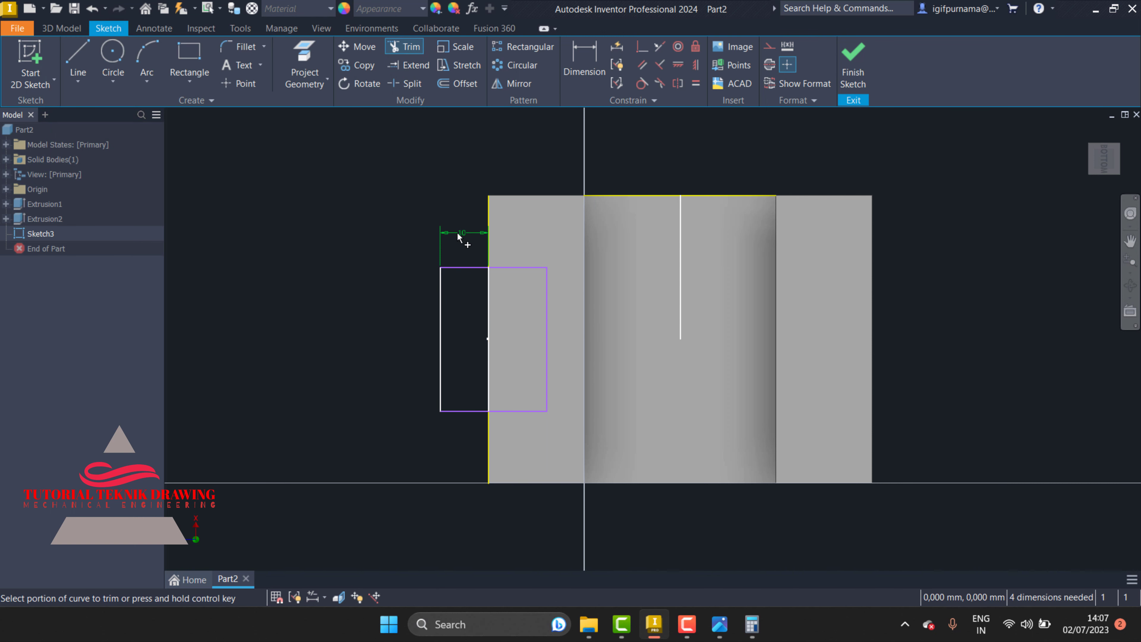
{"action": "right_click", "coordinate": [458, 237]}
{"action": "left_click", "coordinate": [454, 196]}
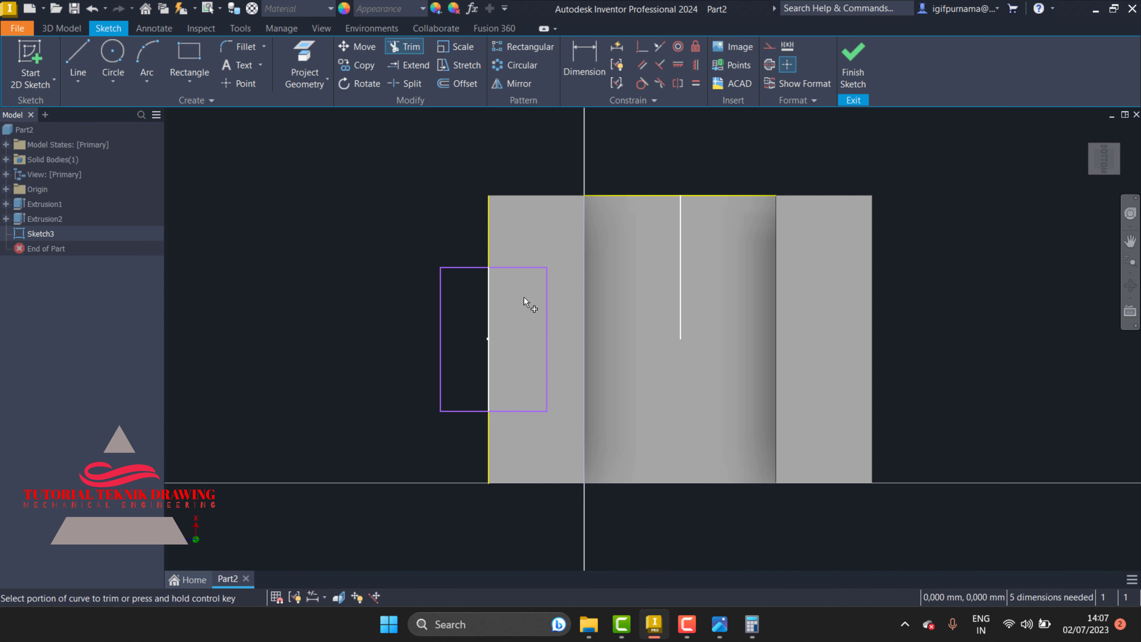
{"action": "mouse_move", "coordinate": [524, 300]}
{"action": "left_mouse_down"}
{"action": "mouse_move", "coordinate": [474, 295]}
{"action": "mouse_move", "coordinate": [509, 337]}
{"action": "mouse_move", "coordinate": [505, 378]}
{"action": "left_mouse_up"}
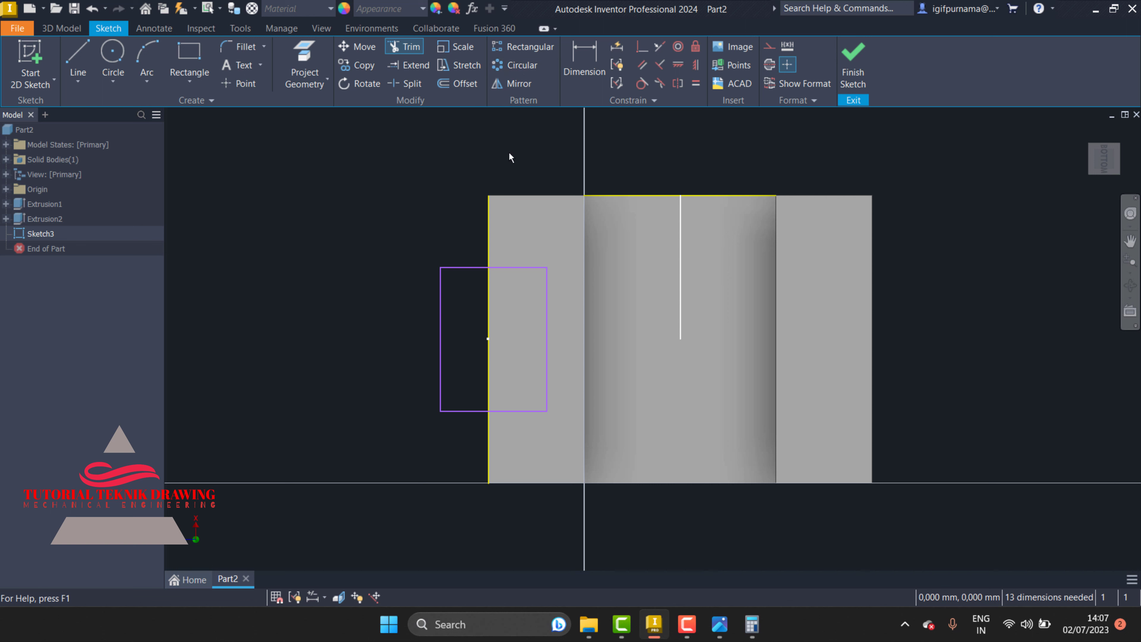
- Dimension the merged rectangle's outer edge 10 mm from the block's left edge and its height 30 mm
{"action": "key", "text": "d"}
{"action": "left_click", "coordinate": [488, 265]}
{"action": "left_click", "coordinate": [441, 275]}
{"action": "left_click", "coordinate": [452, 234]}
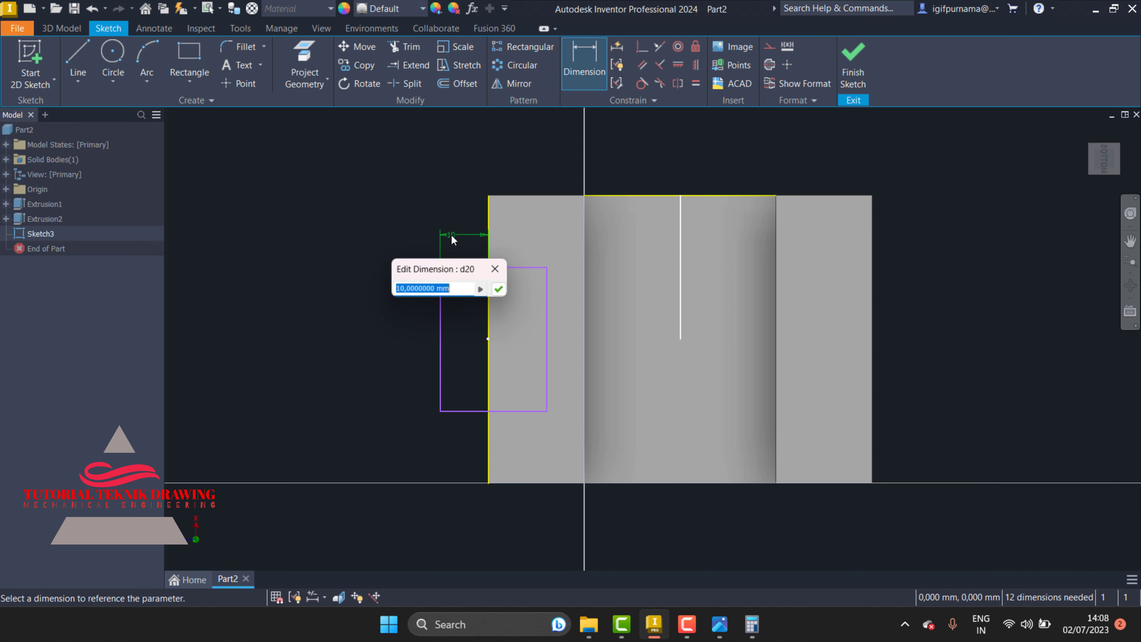
{"action": "left_click", "coordinate": [501, 292]}
{"action": "left_click", "coordinate": [441, 349]}
{"action": "left_click", "coordinate": [408, 335]}
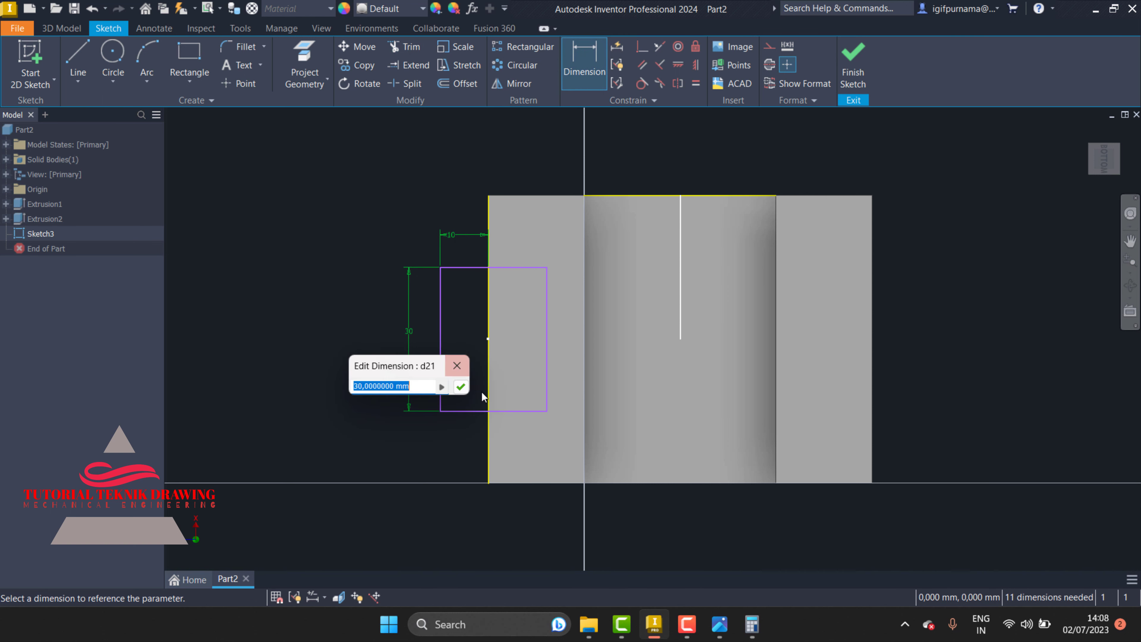
{"action": "type", "text": "30"}
{"action": "left_click", "coordinate": [461, 389]}
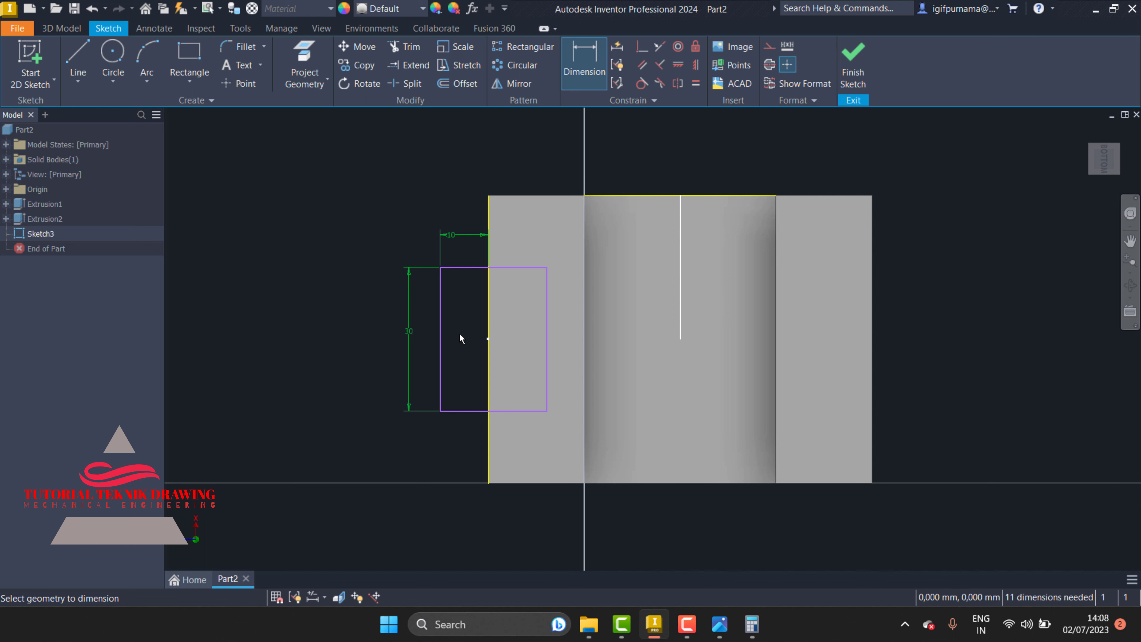
- Mirror the merged left rectangle about the vertical centre line to the block's right side and delete that line
{"action": "left_click", "coordinate": [514, 83]}
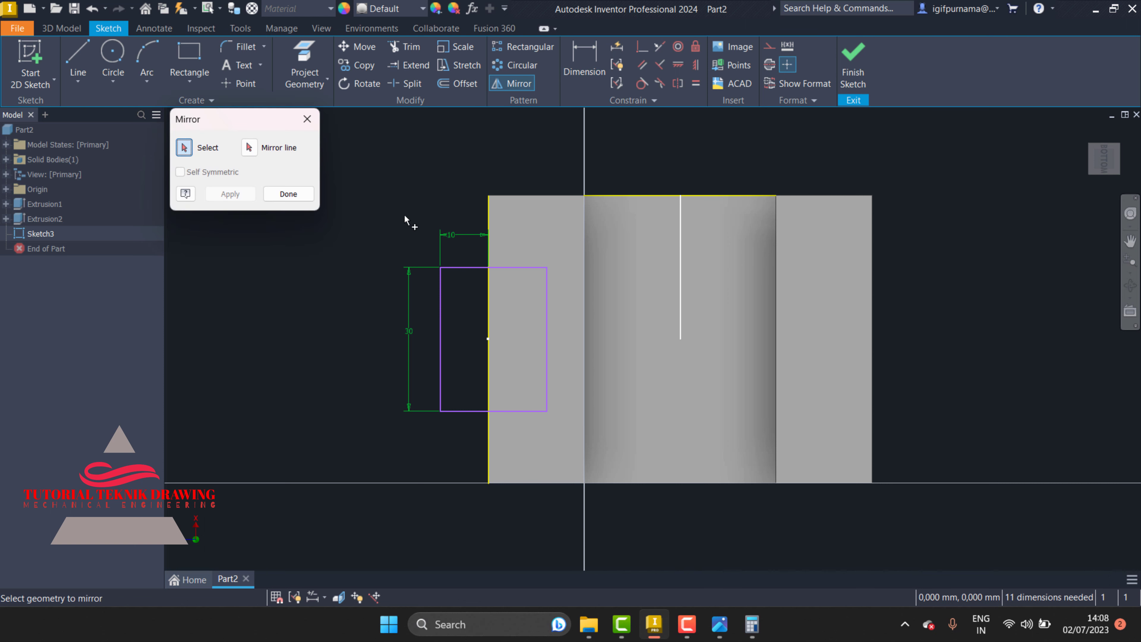
{"action": "mouse_move", "coordinate": [370, 177]}
{"action": "left_mouse_down"}
{"action": "mouse_move", "coordinate": [591, 486]}
{"action": "mouse_move", "coordinate": [558, 446]}
{"action": "left_mouse_up"}
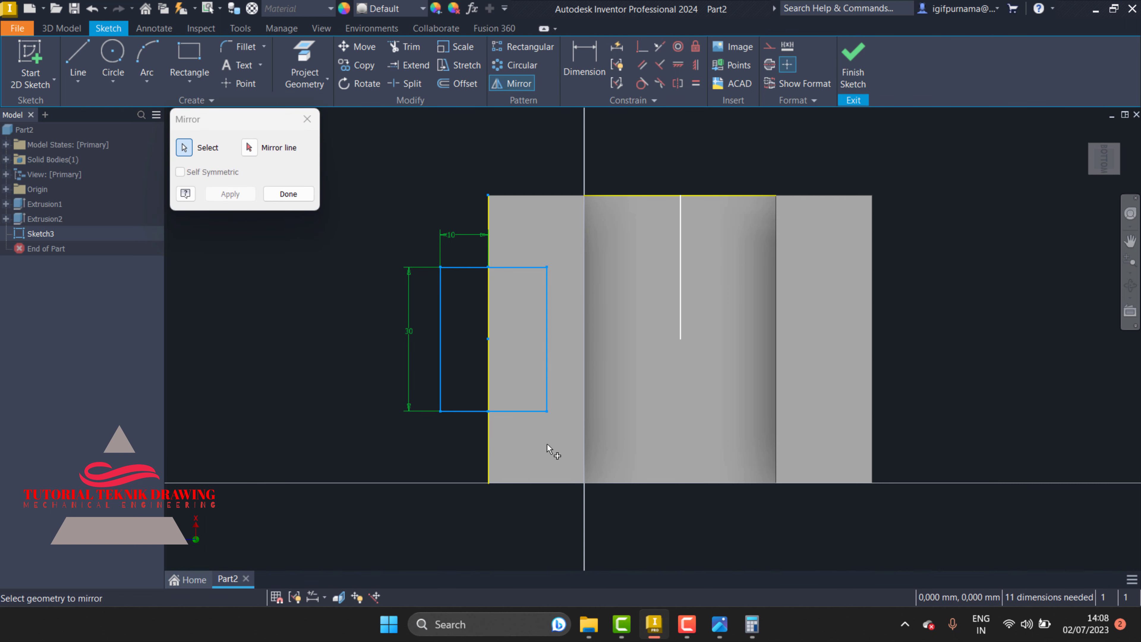
{"action": "left_click", "coordinate": [250, 147]}
{"action": "left_click", "coordinate": [680, 252]}
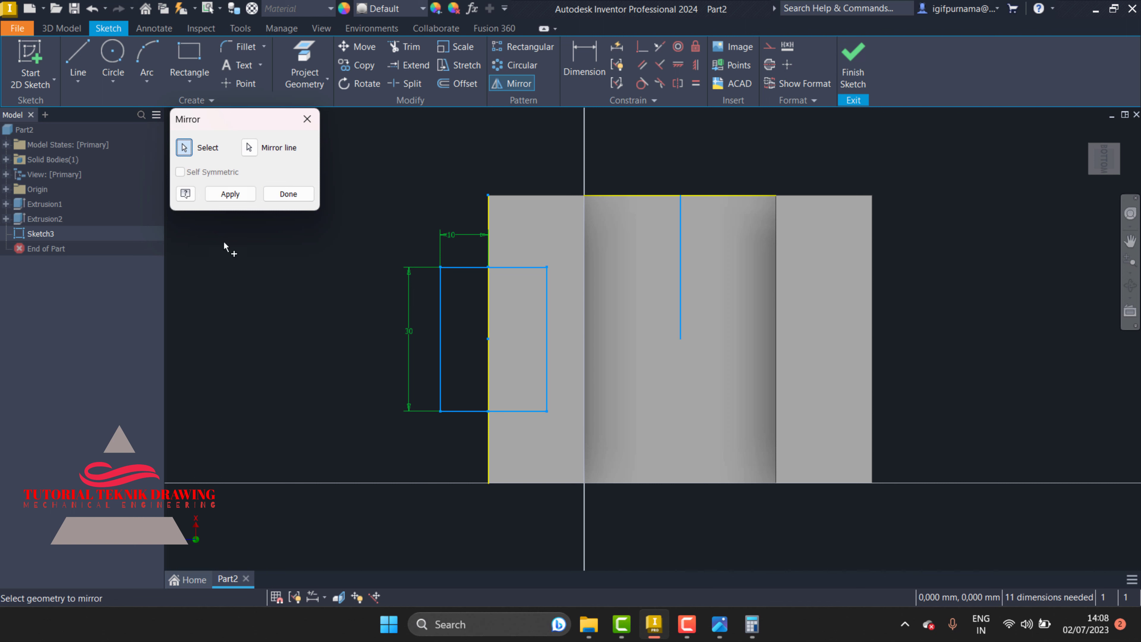
{"action": "left_click", "coordinate": [230, 194]}
{"action": "left_click", "coordinate": [288, 194]}
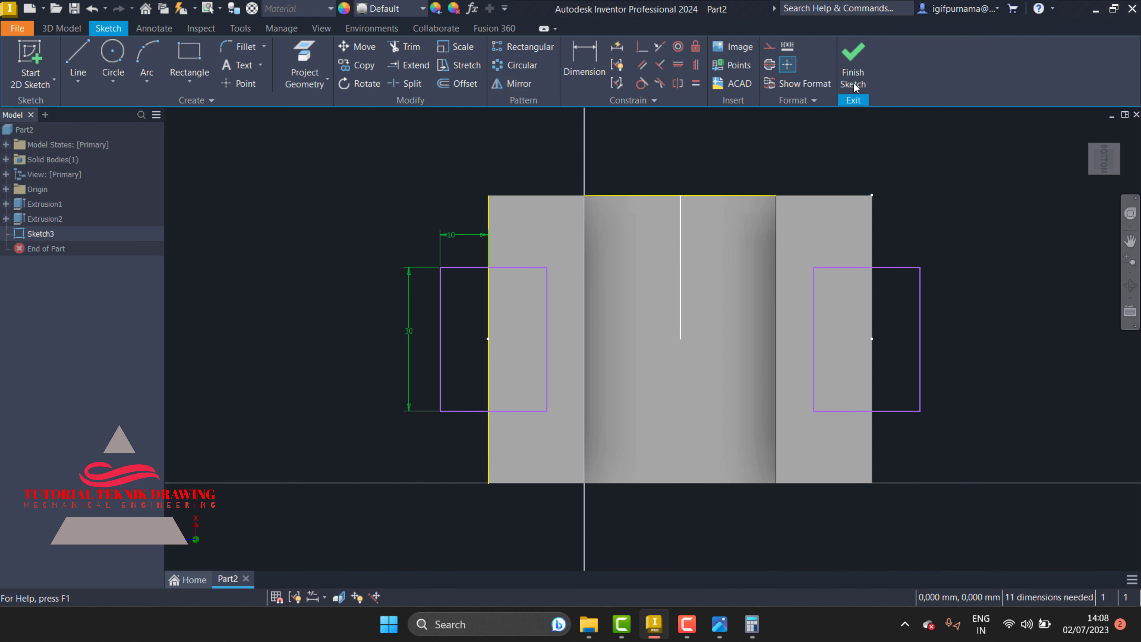
{"action": "right_click", "coordinate": [680, 237]}
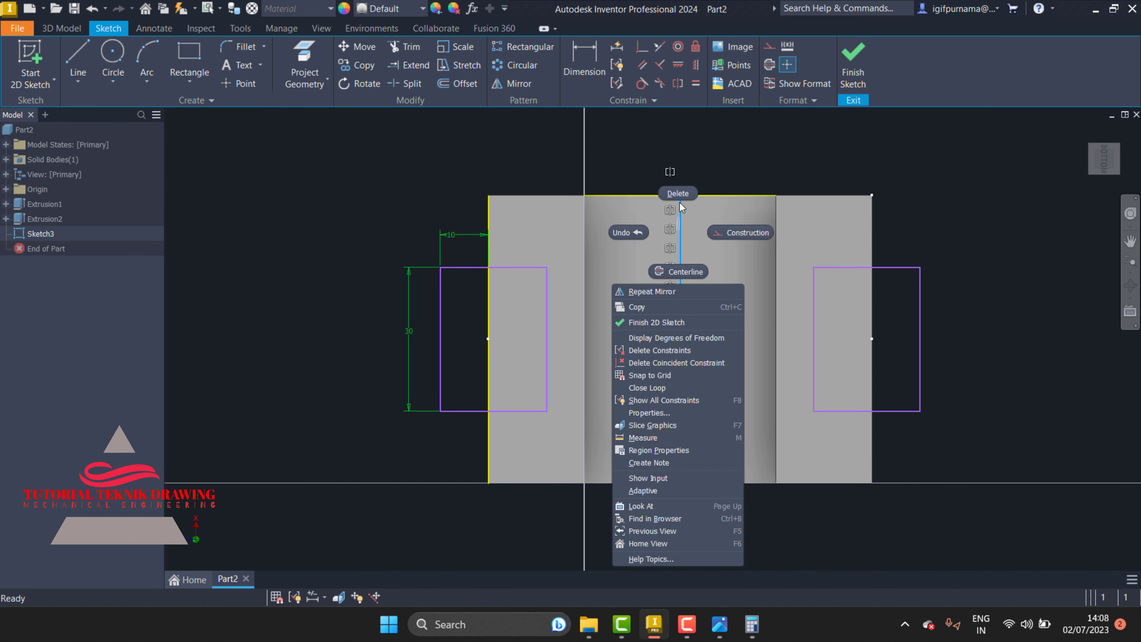
{"action": "left_click", "coordinate": [680, 197]}
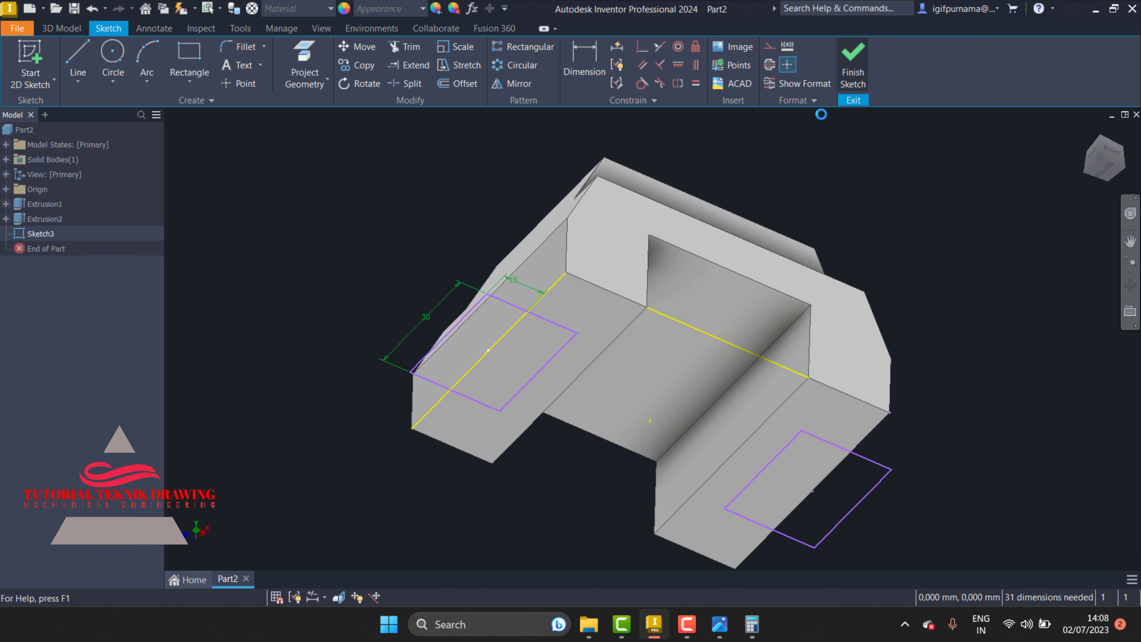
- Finish the side-rectangle sketch and start an extrusion using the full rectangles on both sides of the block as profiles
{"action": "left_click", "coordinate": [1132, 286]}
{"action": "left_click_drag", "start_coordinate": [632, 365], "coordinate": [606, 461]}
{"action": "right_click", "coordinate": [593, 297]}
{"action": "left_click", "coordinate": [581, 265]}
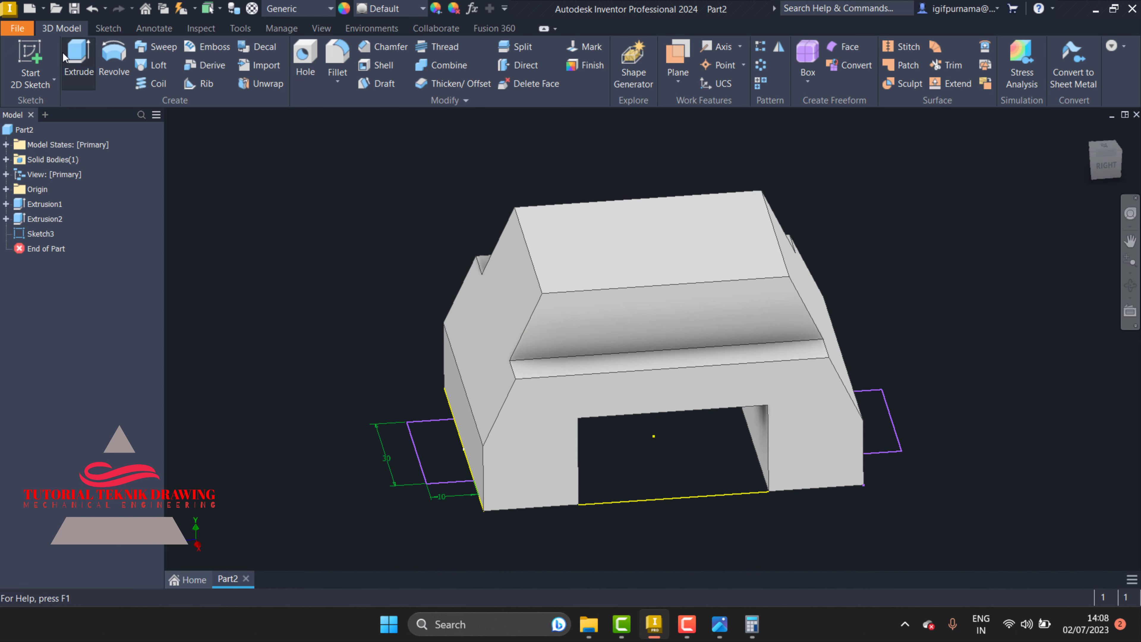
{"action": "left_click", "coordinate": [77, 58]}
{"action": "left_click", "coordinate": [455, 466]}
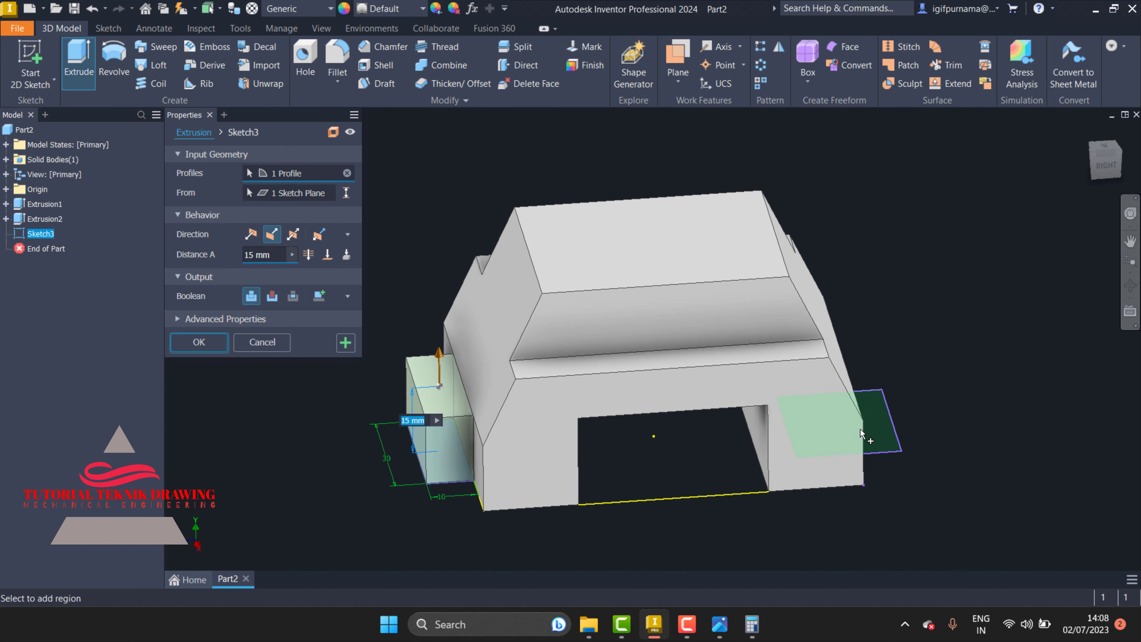
{"action": "left_click", "coordinate": [1131, 286]}
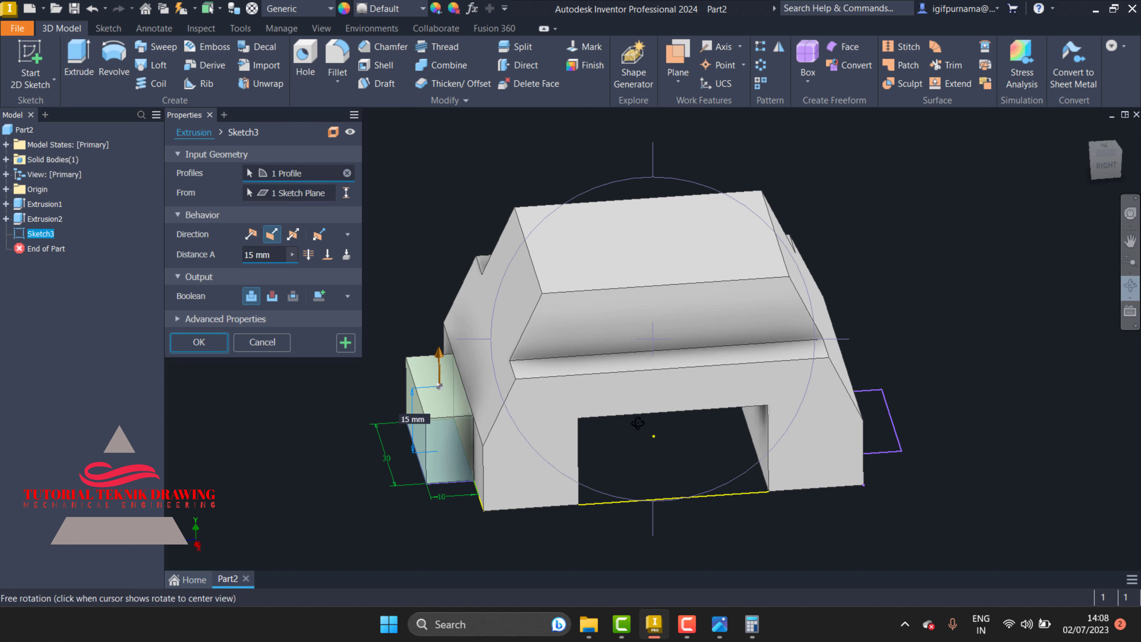
{"action": "left_click_drag", "start_coordinate": [588, 345], "coordinate": [597, 273]}
{"action": "right_click", "coordinate": [597, 273]}
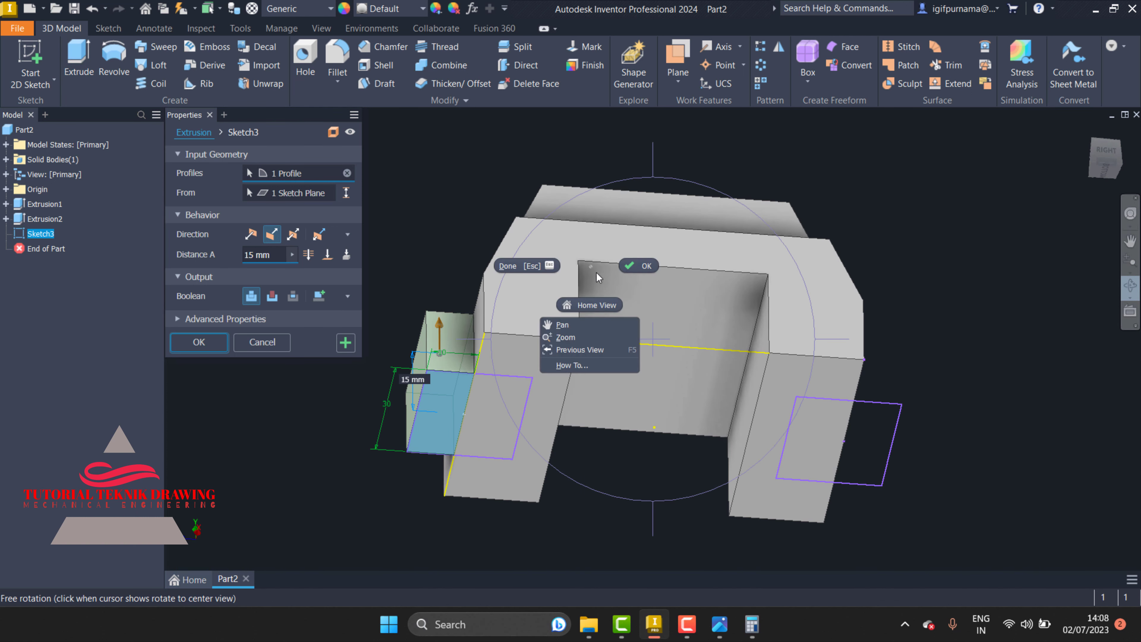
{"action": "key", "text": "Escape"}
{"action": "left_click", "coordinate": [490, 400]}
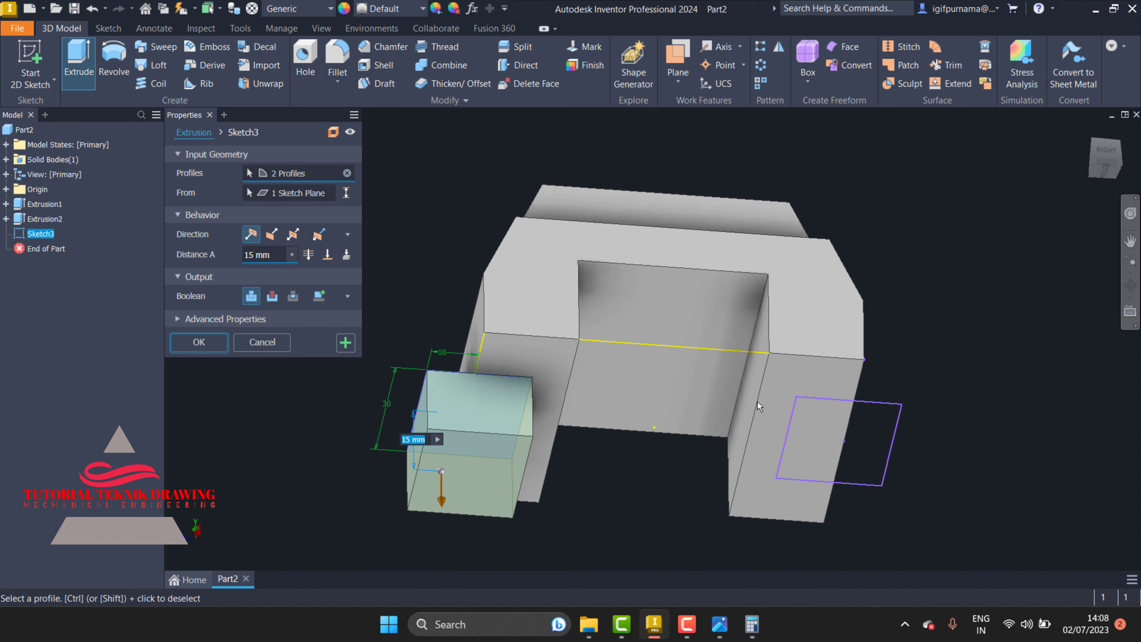
{"action": "left_click", "coordinate": [862, 408]}
- Flip the side blocks' extrusion direction upward from the bottom face and use the Join operation
{"action": "left_click", "coordinate": [1131, 286]}
{"action": "left_click_drag", "start_coordinate": [686, 337], "coordinate": [630, 406]}
{"action": "right_click", "coordinate": [629, 406]}
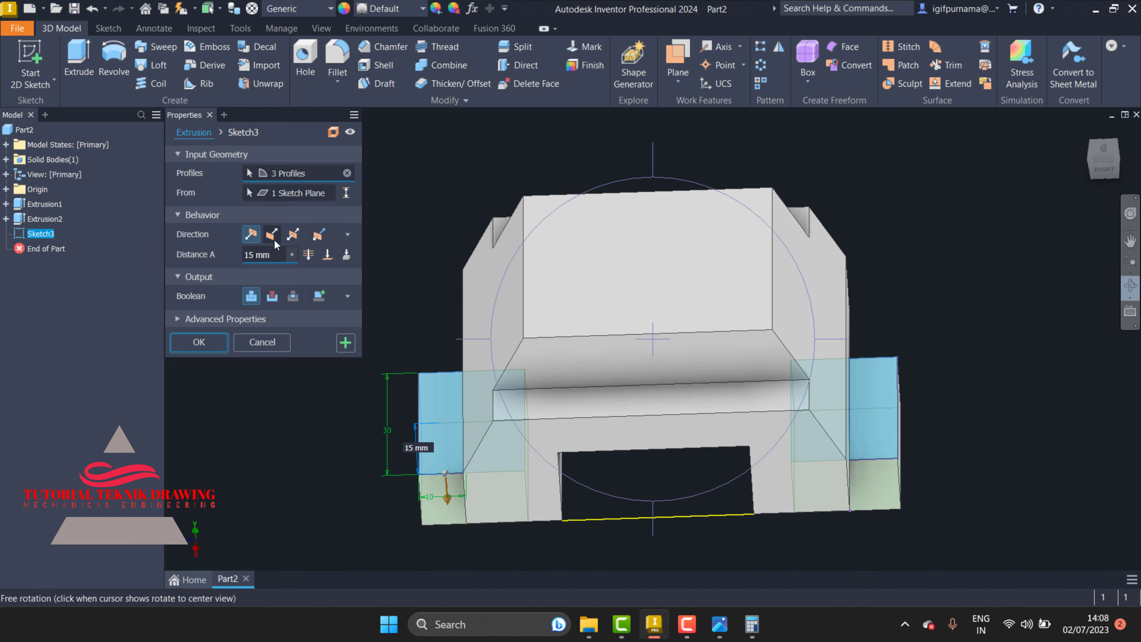
{"action": "left_click", "coordinate": [293, 234]}
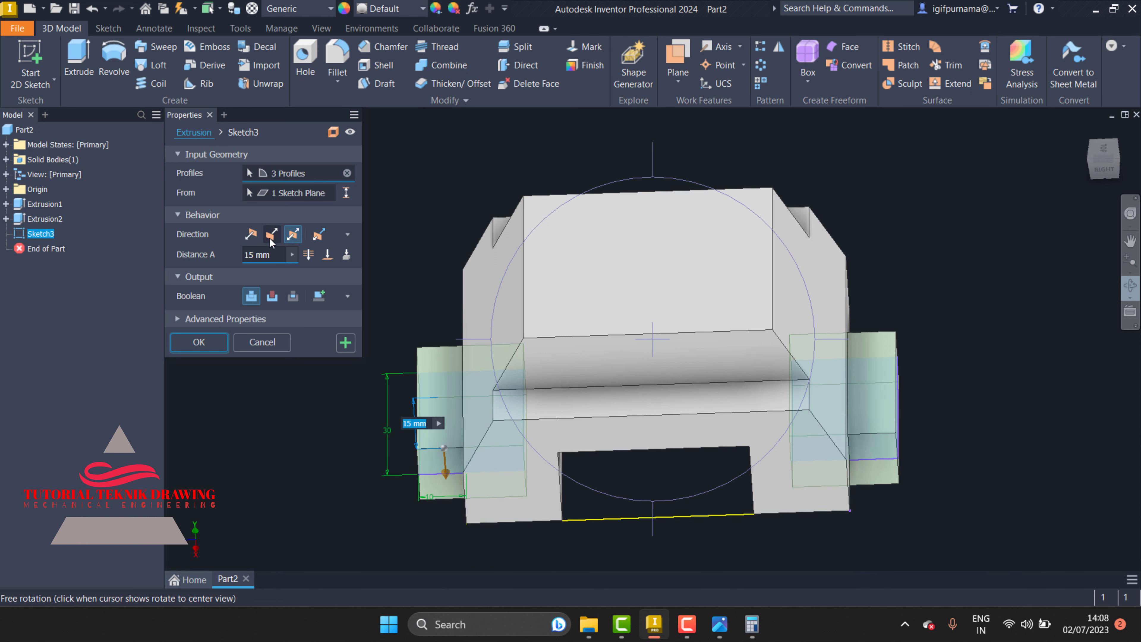
{"action": "left_click", "coordinate": [259, 235]}
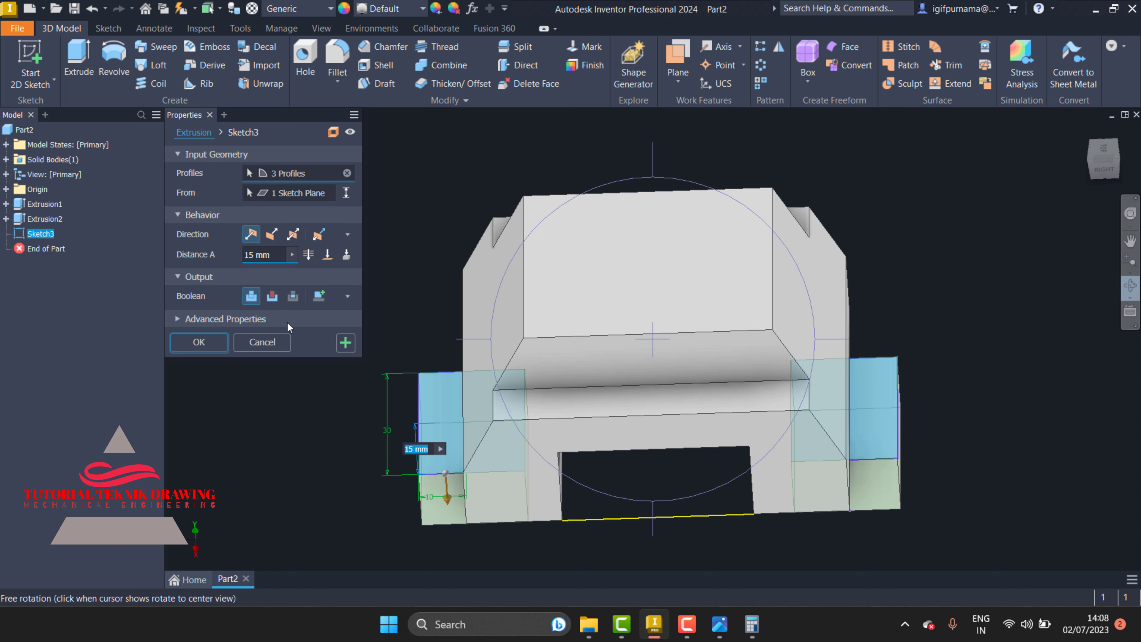
{"action": "left_click", "coordinate": [272, 297]}
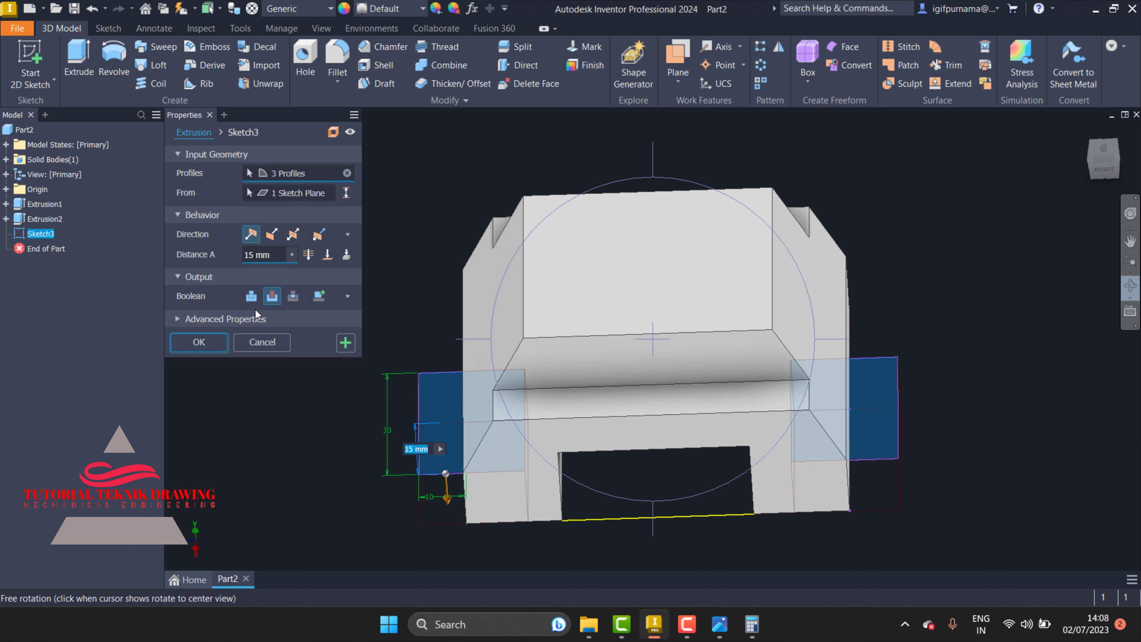
{"action": "left_click", "coordinate": [252, 296]}
{"action": "left_click", "coordinate": [272, 234]}
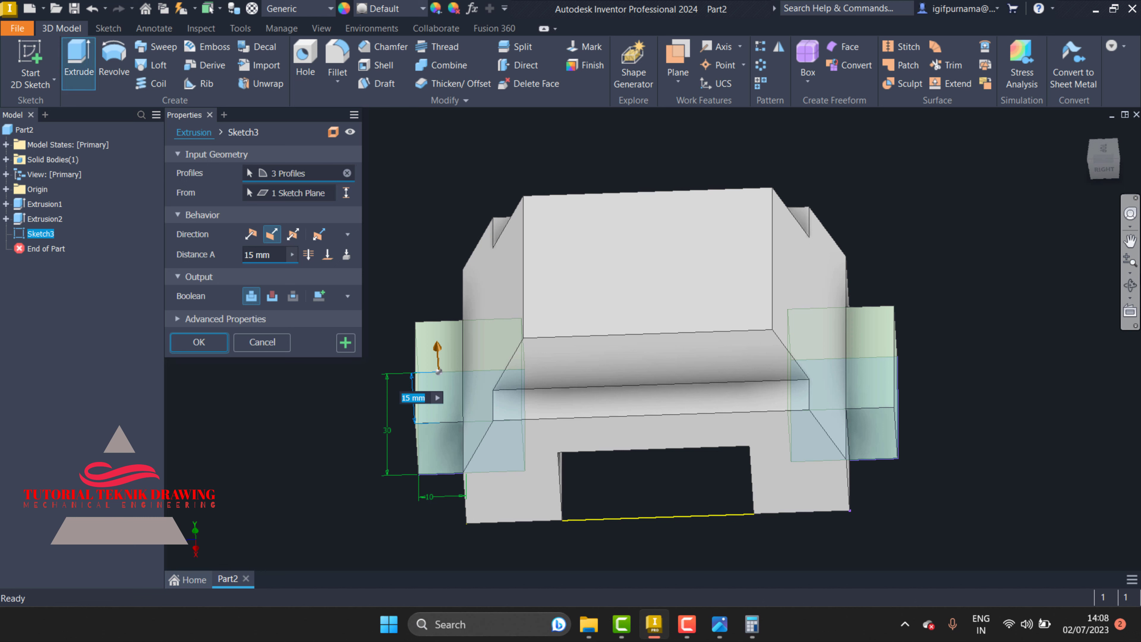
- Set the side blocks' extrusion distance to 28 mm and complete the feature
{"action": "key", "text": "F4"}
{"action": "left_click_drag", "start_coordinate": [642, 393], "coordinate": [749, 326]}
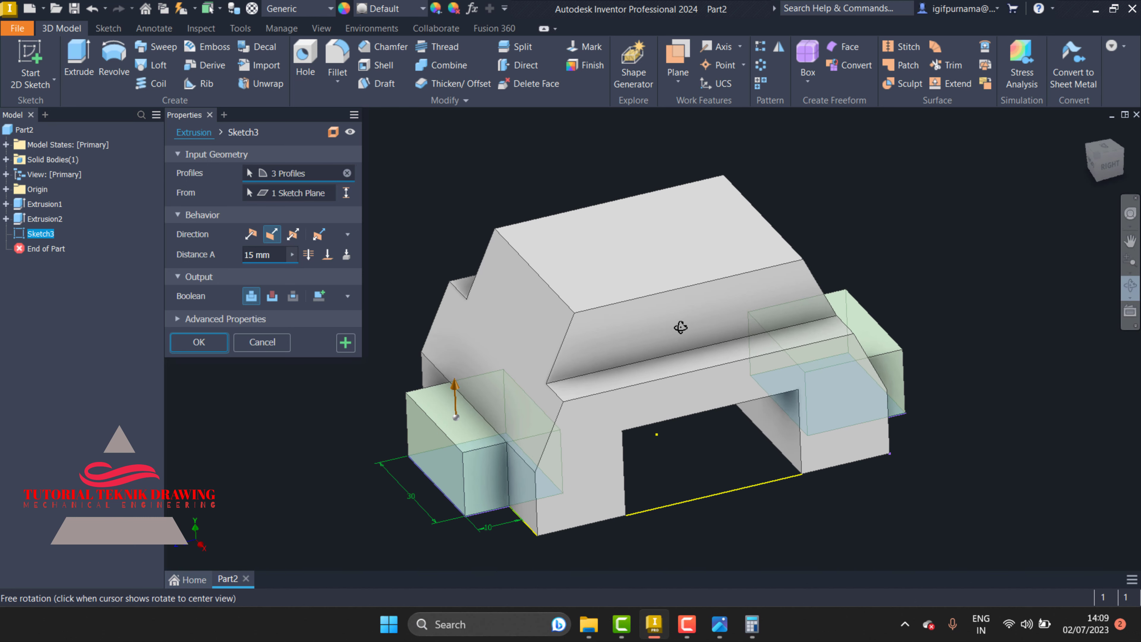
{"action": "left_click", "coordinate": [271, 255]}
{"action": "type", "text": "28"}
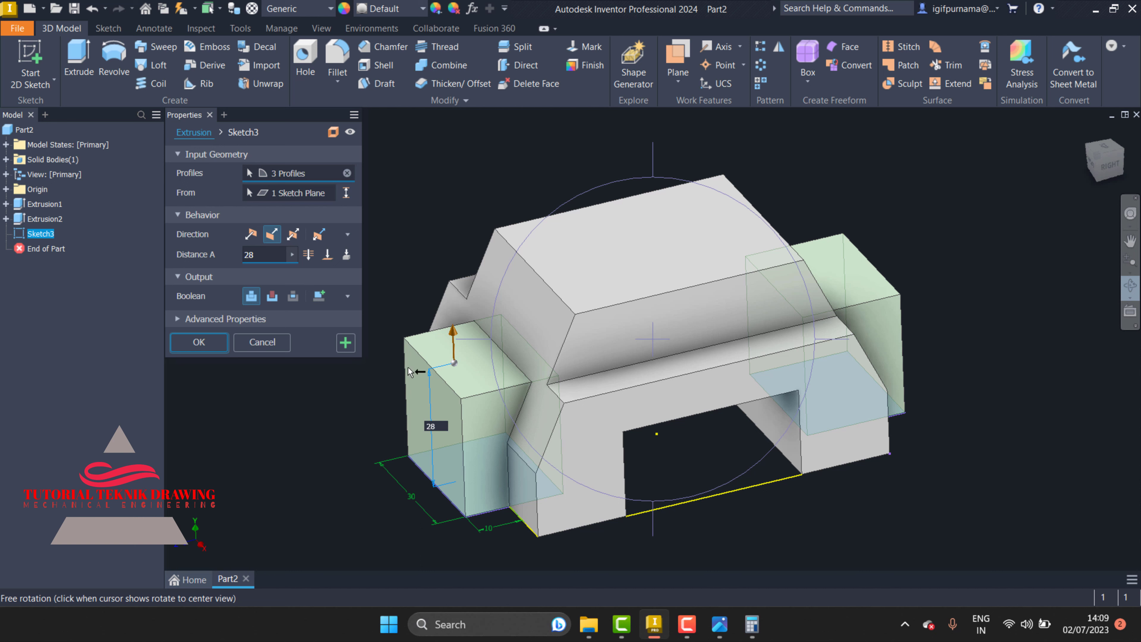
{"action": "left_click", "coordinate": [183, 344]}
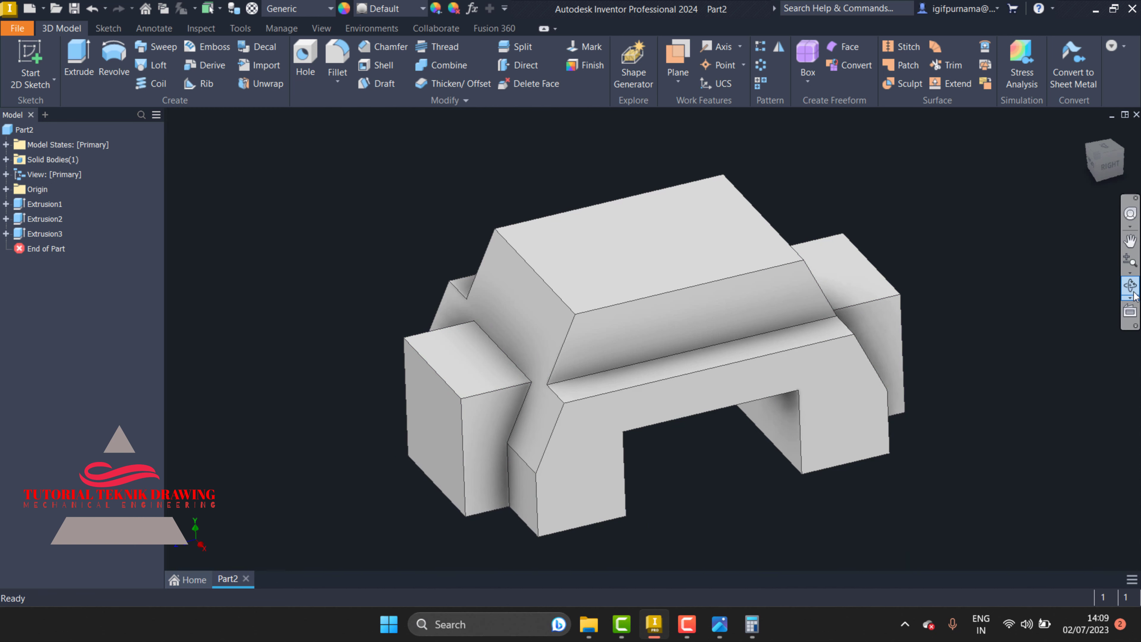
- Check the cylindrical boss in the reference drawing and start a new sketch on the block's flat top face
{"action": "left_click", "coordinate": [612, 390]}
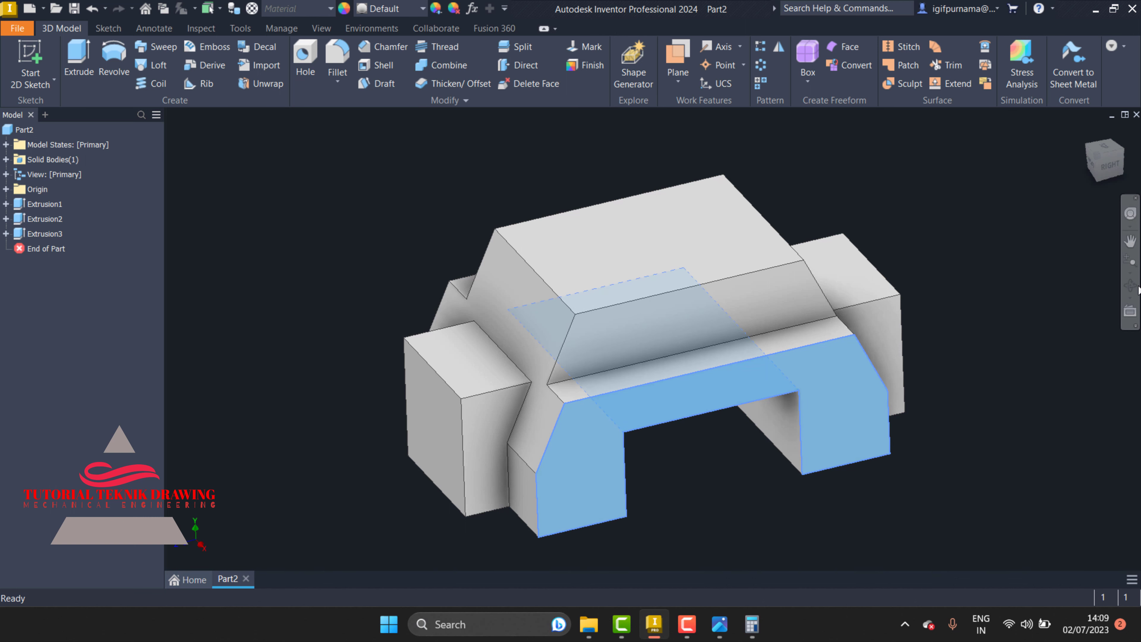
{"action": "left_click", "coordinate": [1124, 295]}
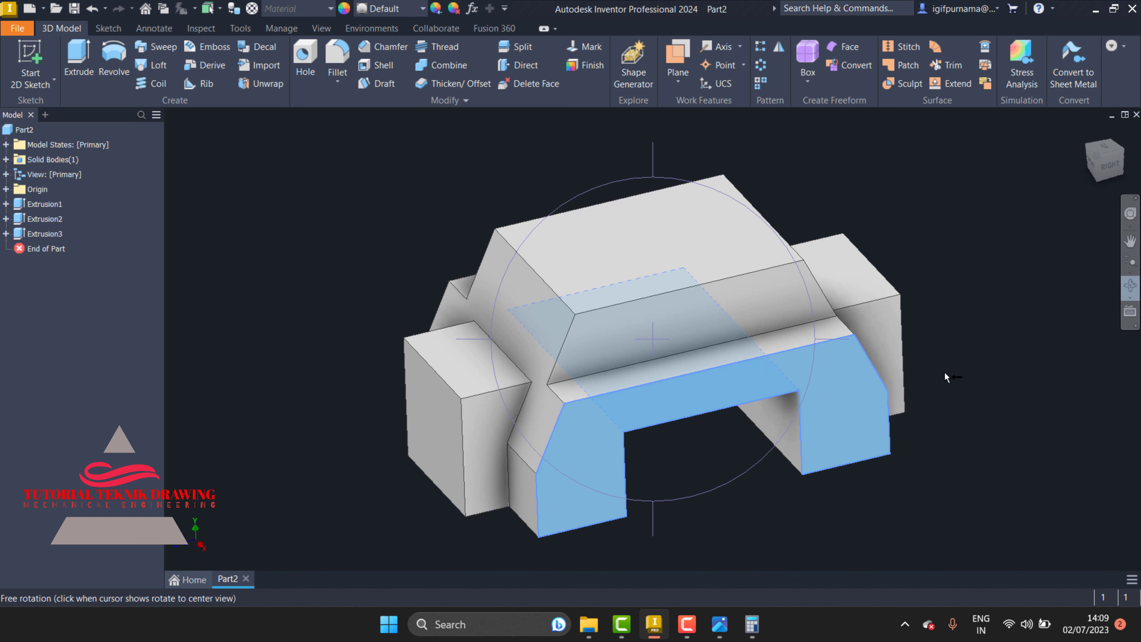
{"action": "left_click_drag", "start_coordinate": [663, 432], "coordinate": [634, 415]}
{"action": "key", "text": "Escape"}
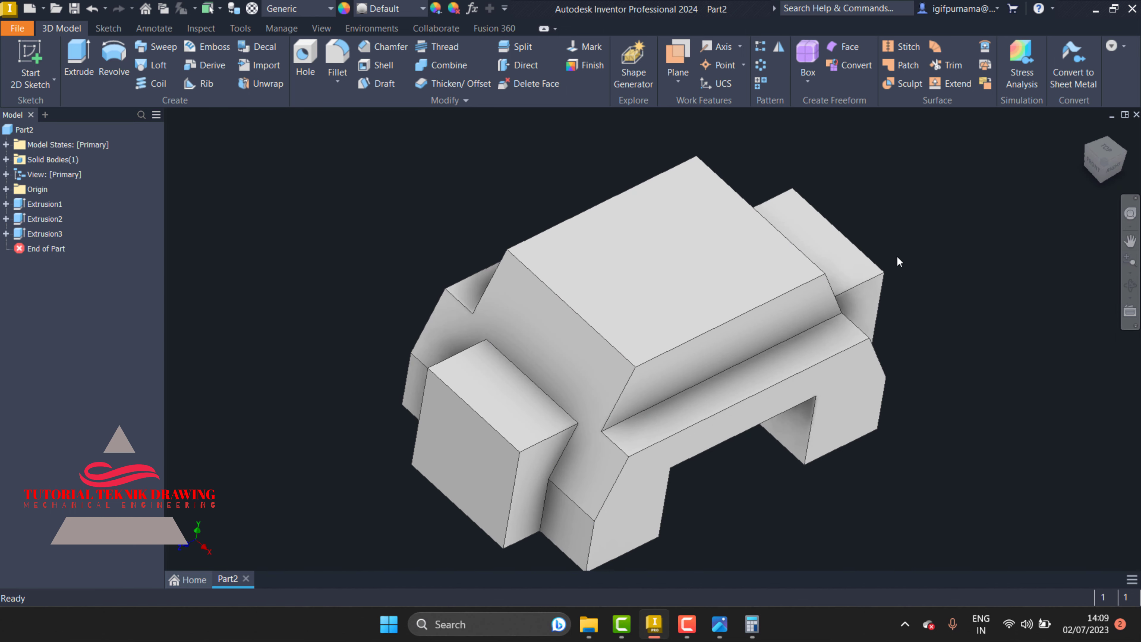
{"action": "left_click", "coordinate": [1114, 170]}
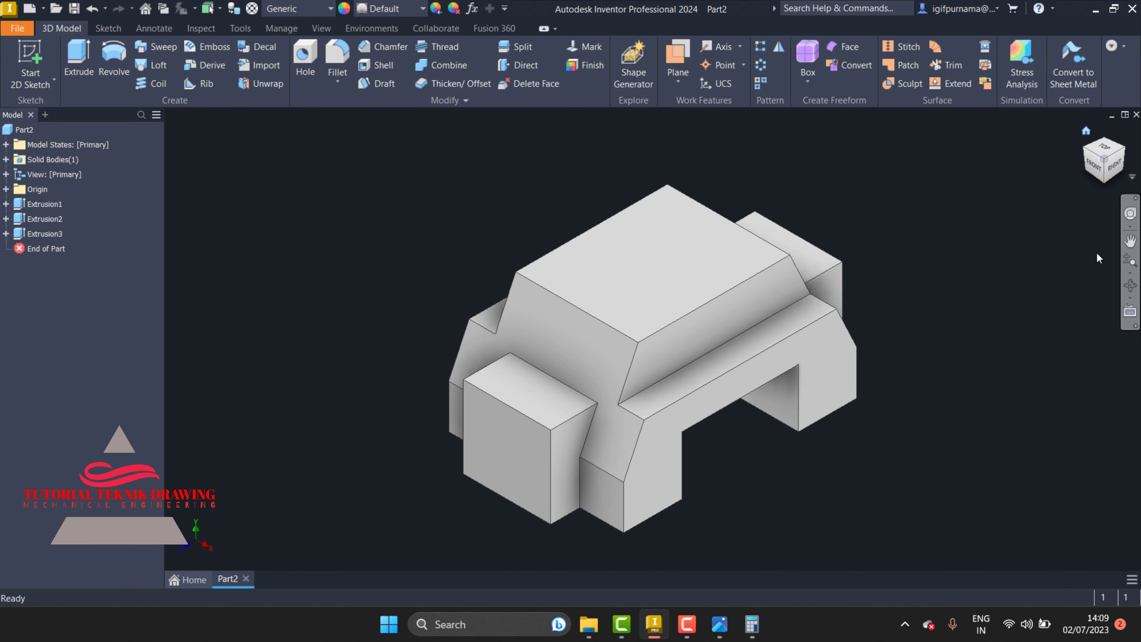
{"action": "left_click", "coordinate": [720, 624]}
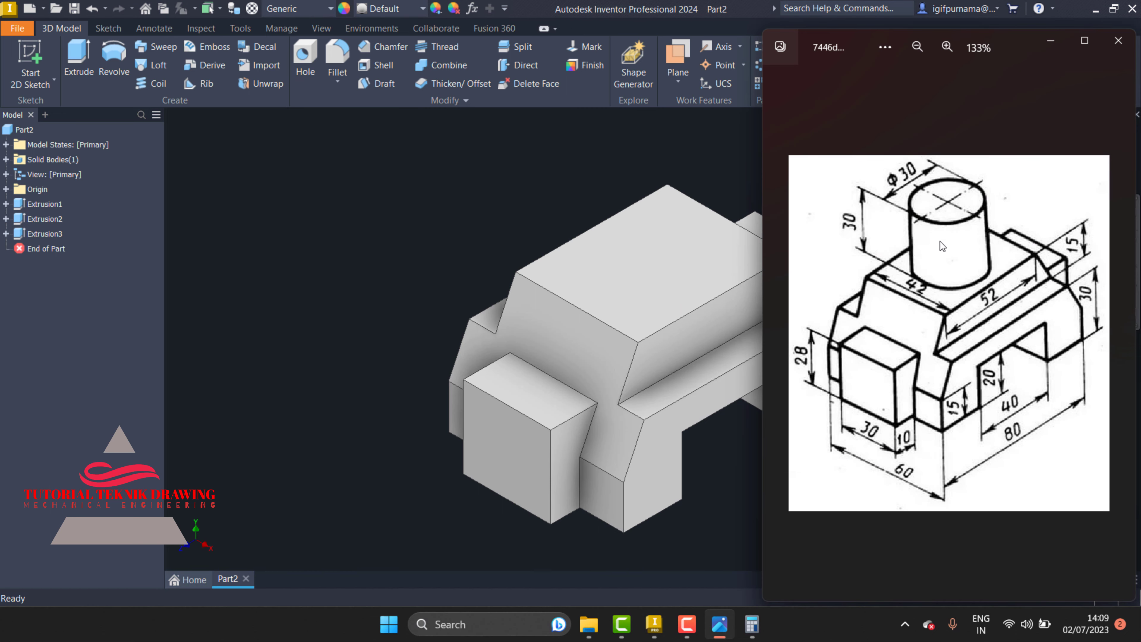
{"action": "left_click", "coordinate": [1051, 40]}
{"action": "left_click", "coordinate": [656, 274]}
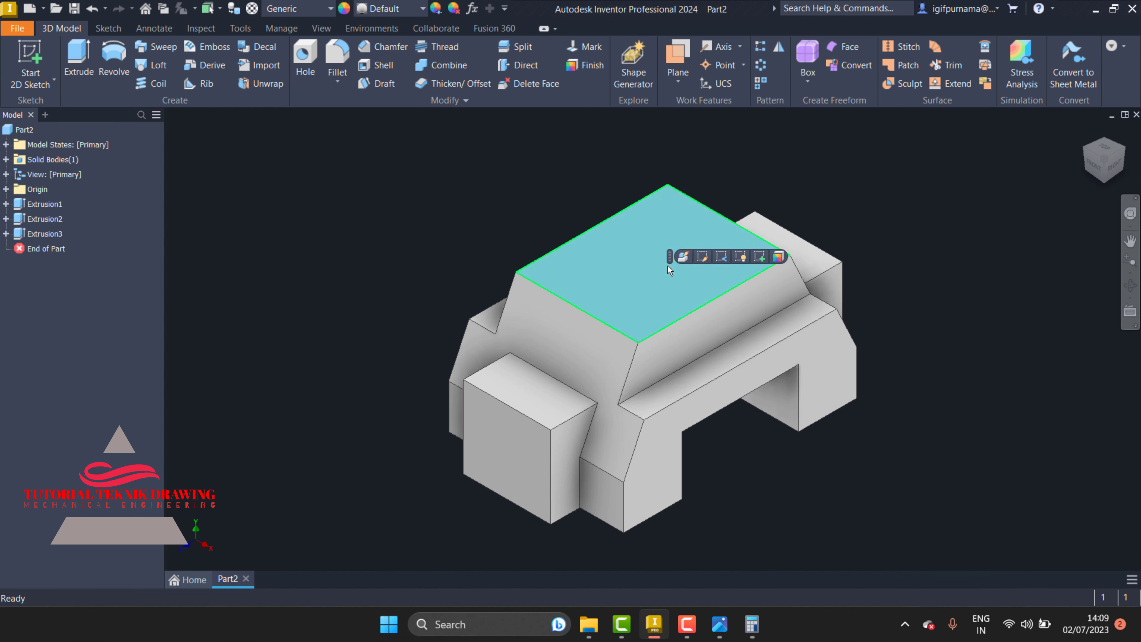
{"action": "left_click", "coordinate": [760, 257]}
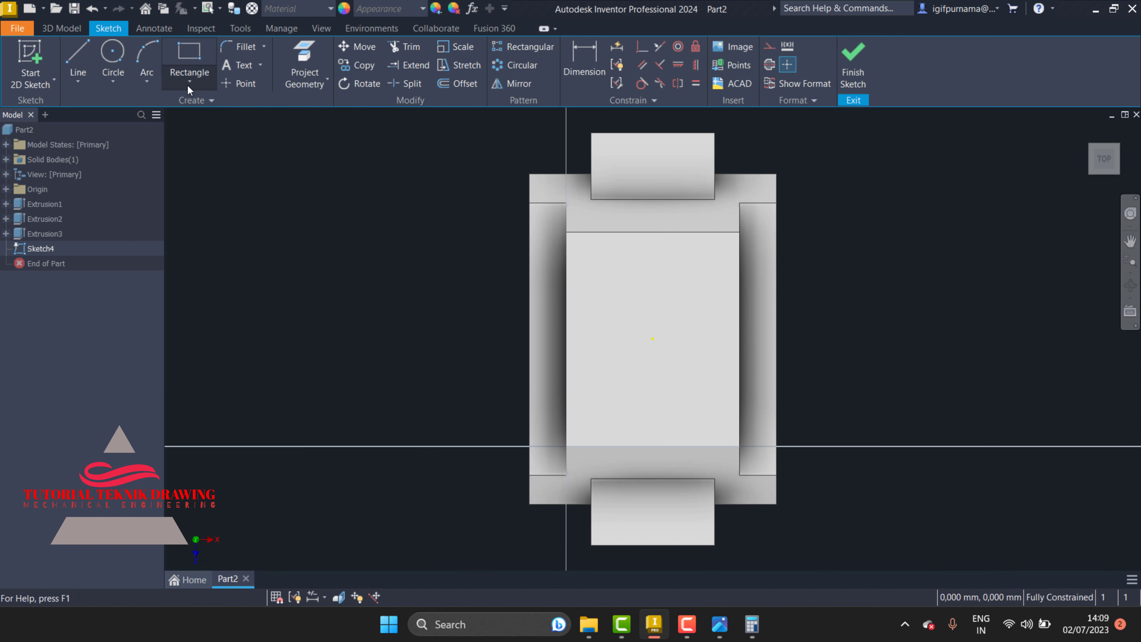
- Draw a 52 mm centre line across the top face between the midpoints of its two short edges
{"action": "left_click", "coordinate": [113, 59]}
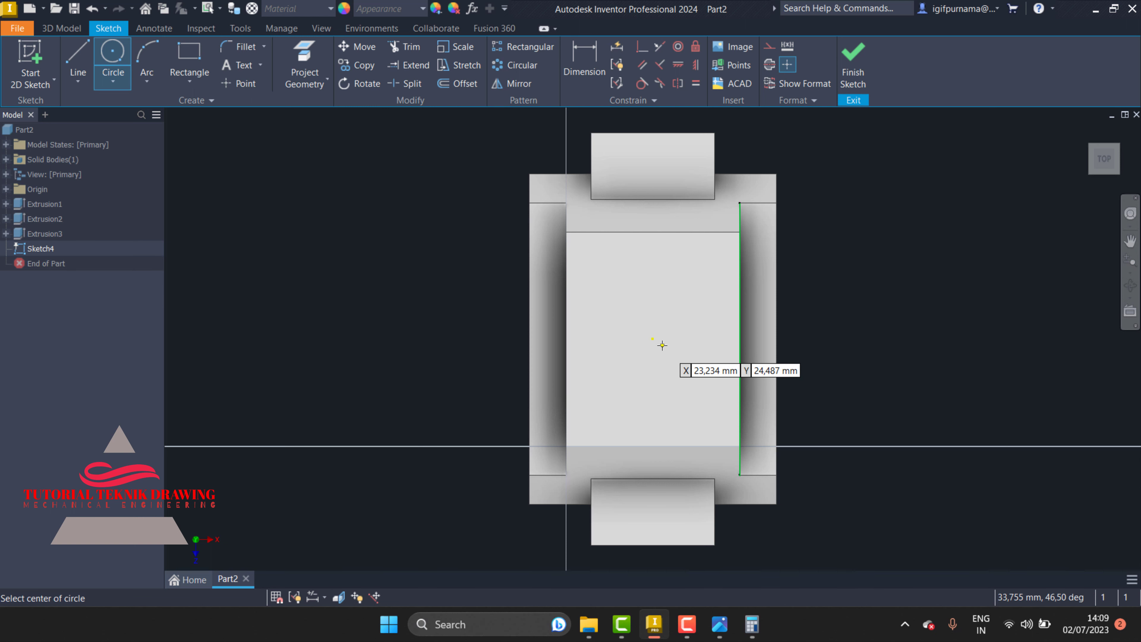
{"action": "key", "text": "Escape"}
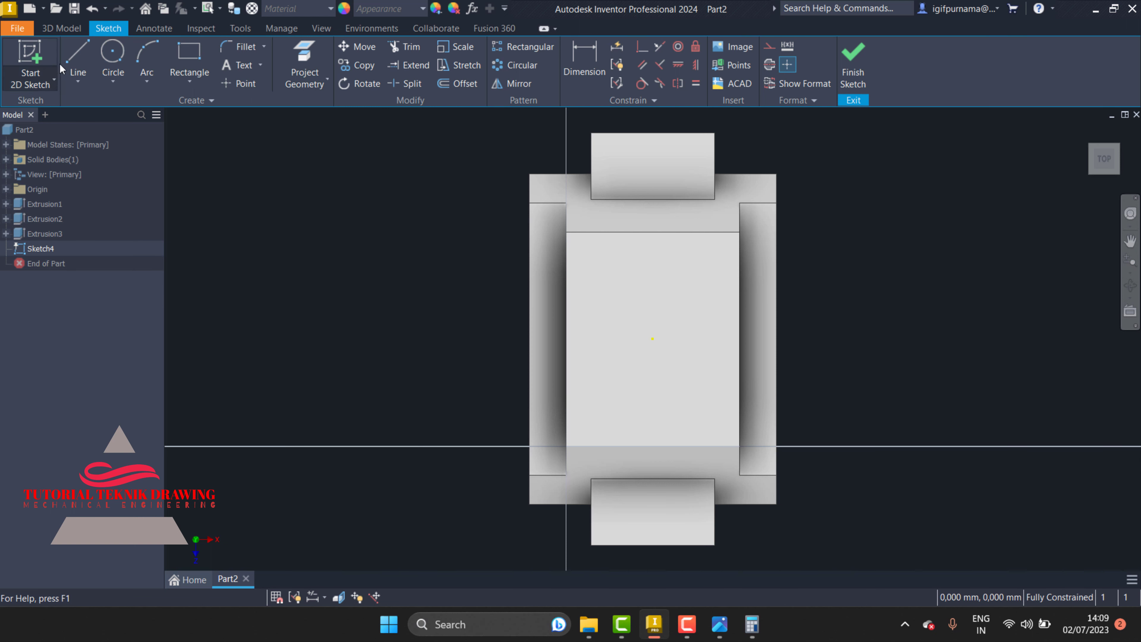
{"action": "left_click", "coordinate": [77, 57]}
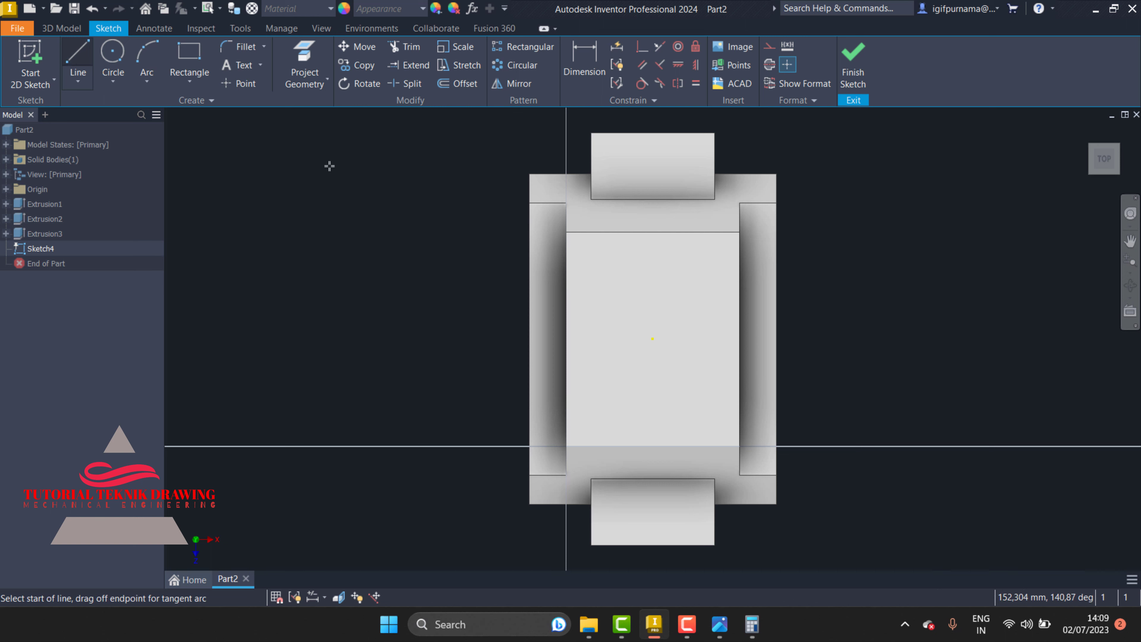
{"action": "left_click", "coordinate": [653, 232]}
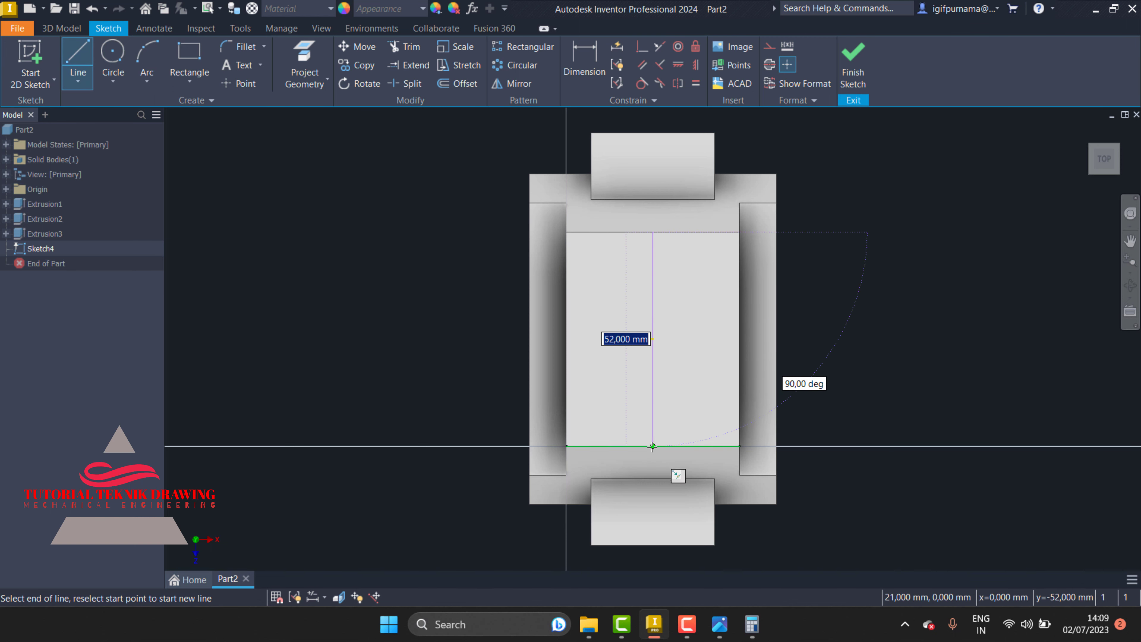
{"action": "left_click", "coordinate": [653, 451]}
{"action": "key", "text": "Escape"}
- Sketch a 30 mm diameter circle centred on the midpoint of the top face's centre line
{"action": "left_click", "coordinate": [120, 61]}
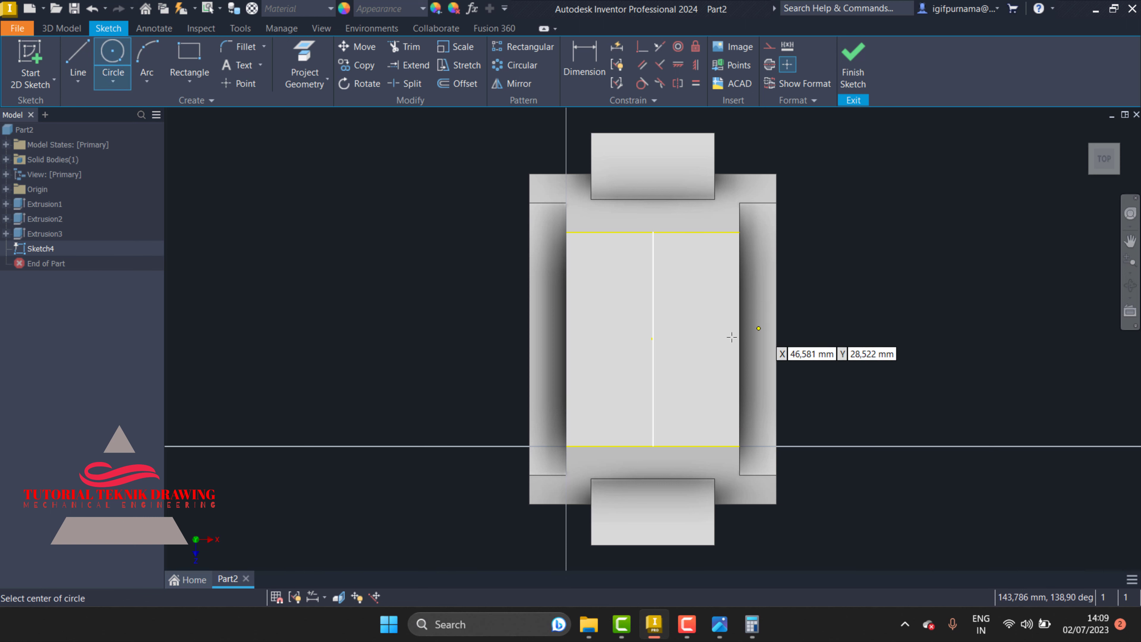
{"action": "left_click", "coordinate": [653, 338]}
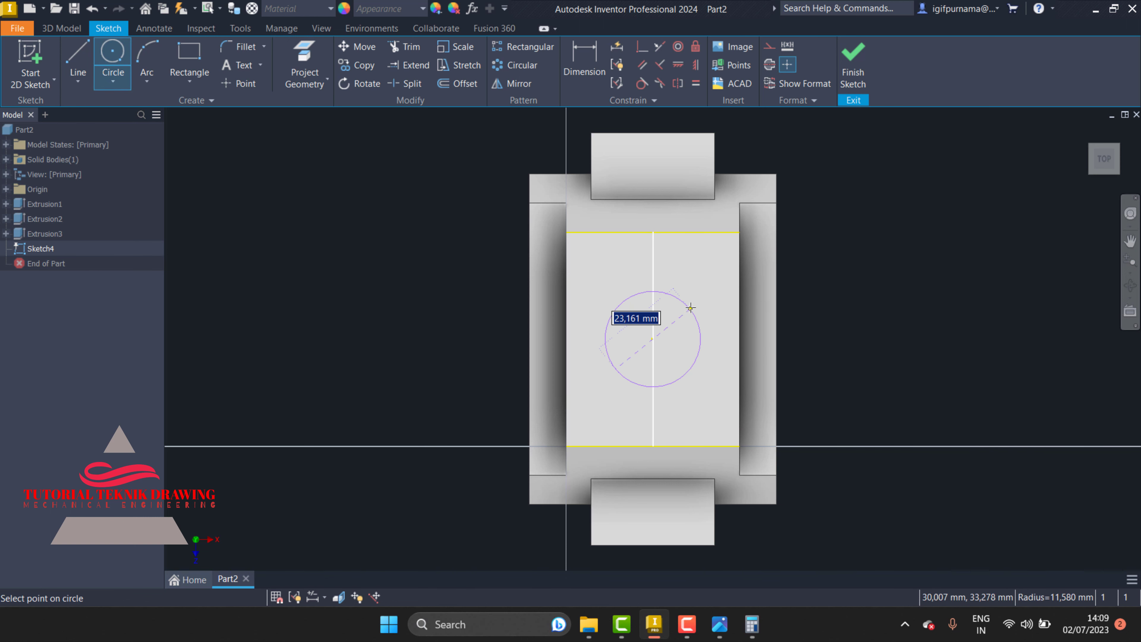
{"action": "left_click", "coordinate": [720, 632]}
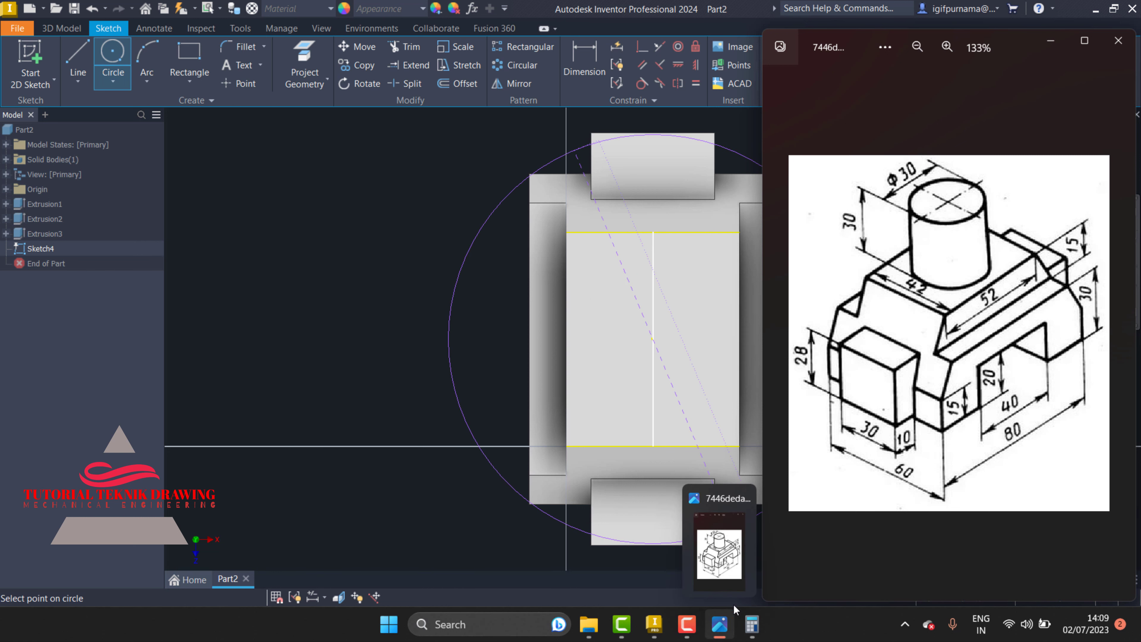
{"action": "left_click", "coordinate": [720, 626]}
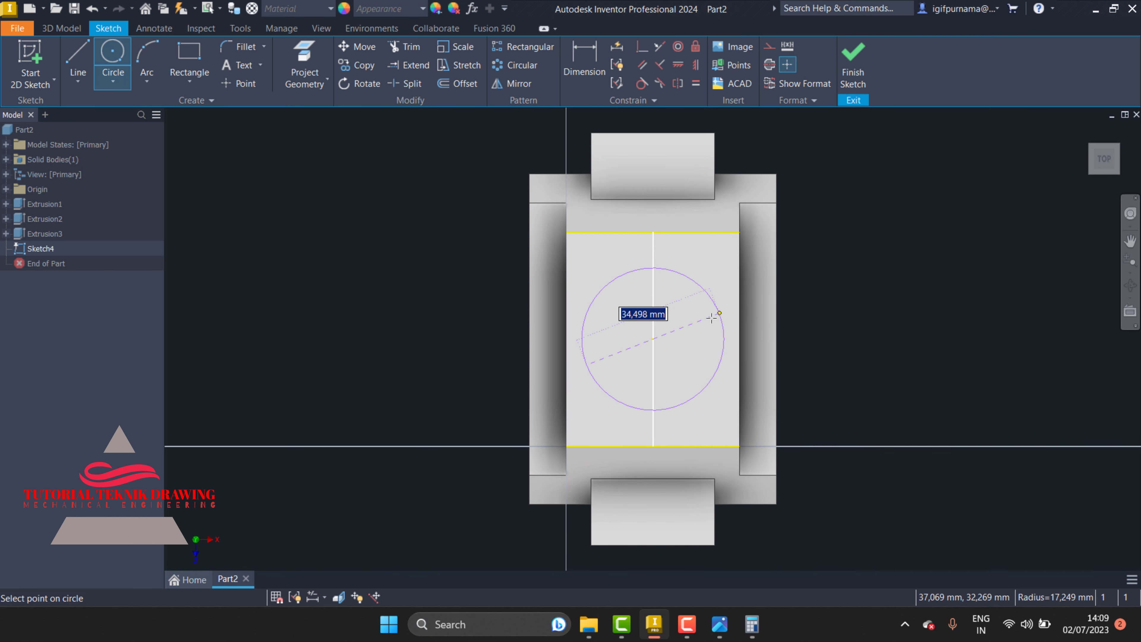
{"action": "type", "text": "30"}
{"action": "key", "text": "Return"}
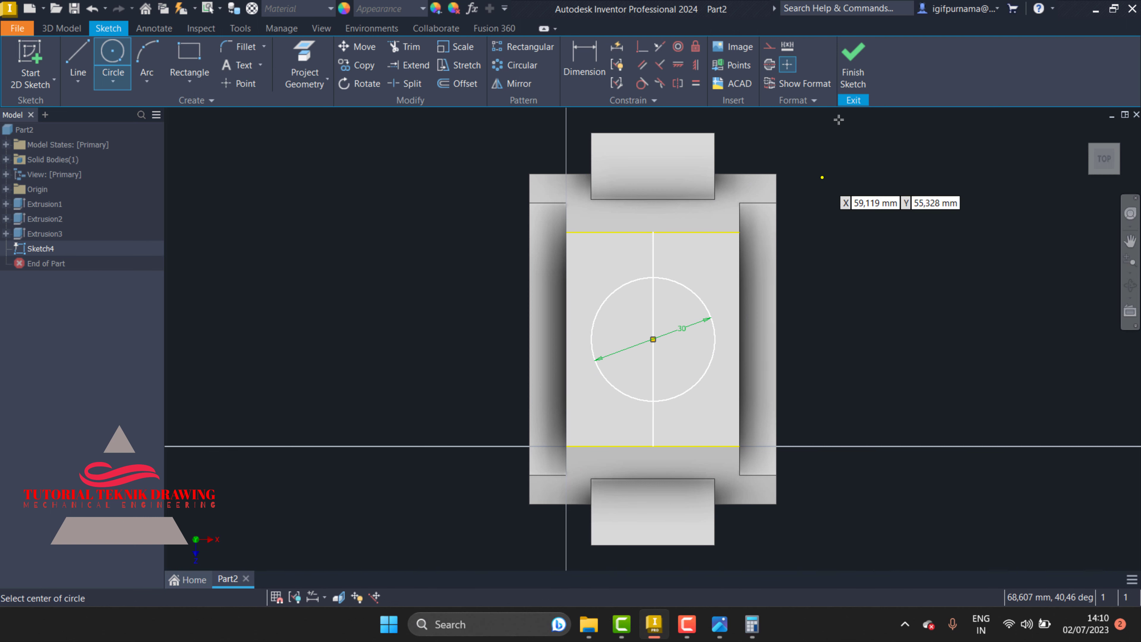
{"action": "key", "text": "Escape"}
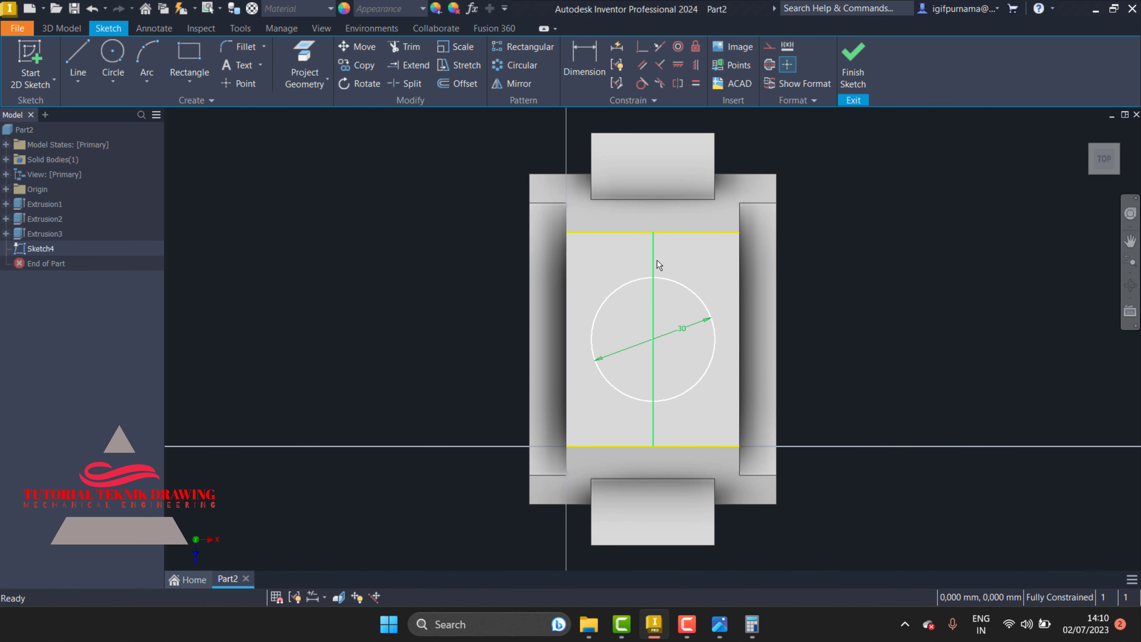
- Delete the centre line through the circle and finish the top-face sketch
{"action": "right_click", "coordinate": [659, 265]}
{"action": "left_click", "coordinate": [657, 219]}
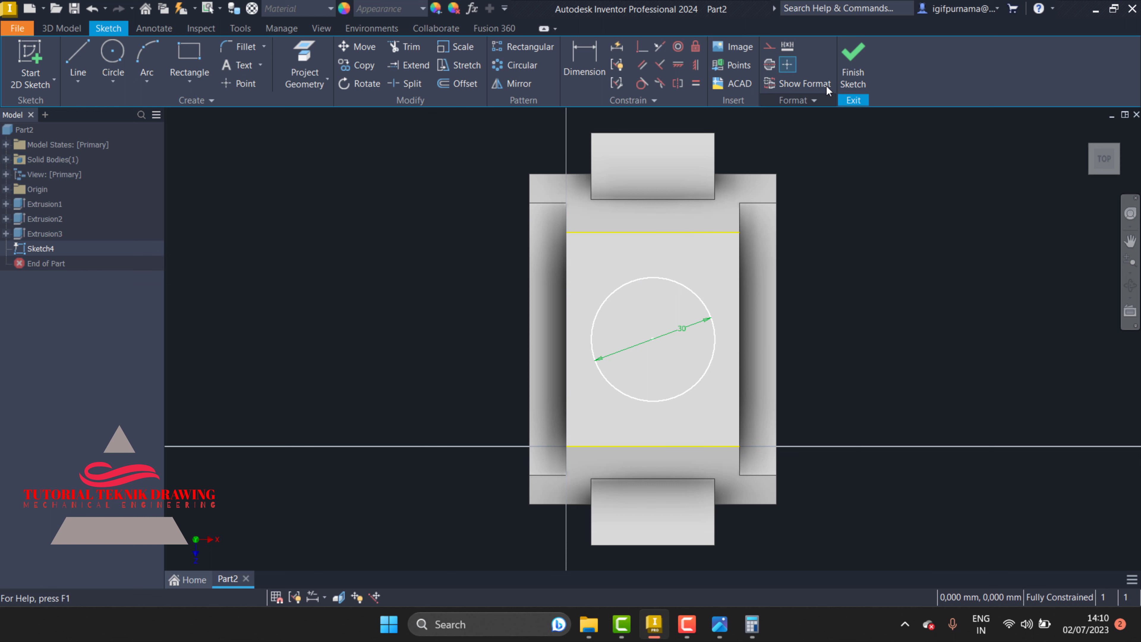
{"action": "left_click", "coordinate": [851, 72]}
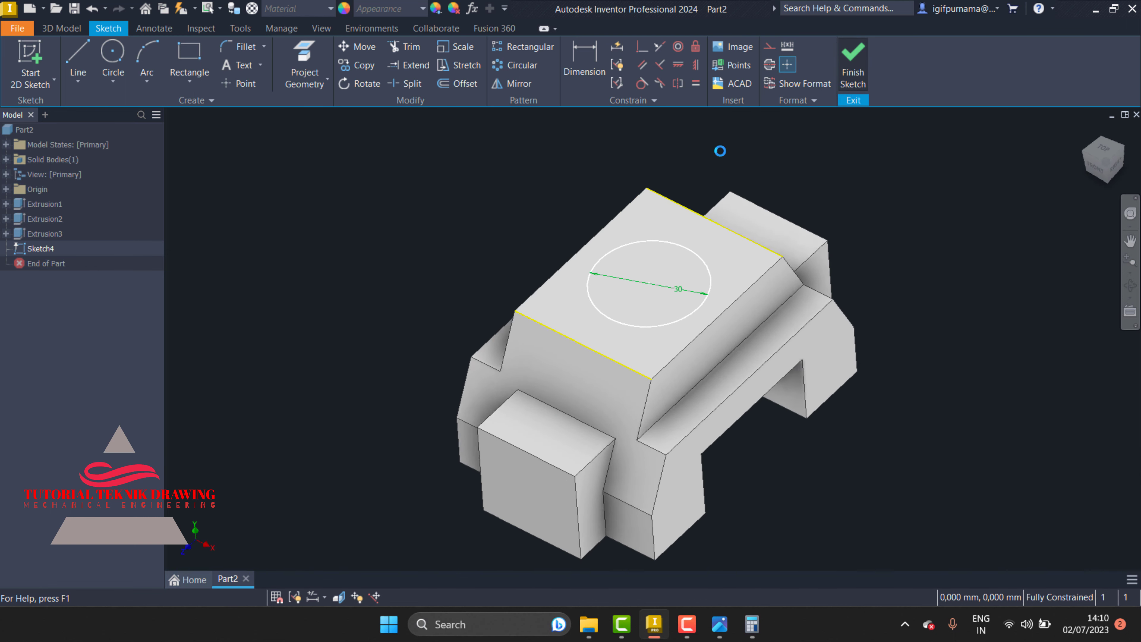
- Extrude the top-face circle upward 30 mm to form the cylindrical boss
{"action": "key", "text": "e"}
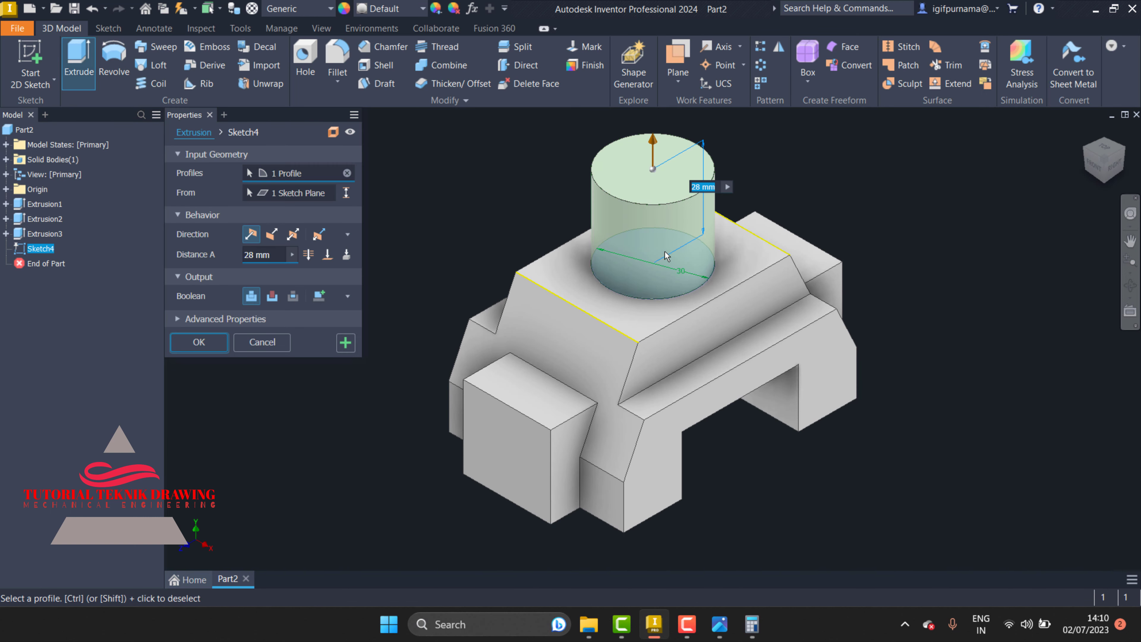
{"action": "left_click", "coordinate": [719, 623]}
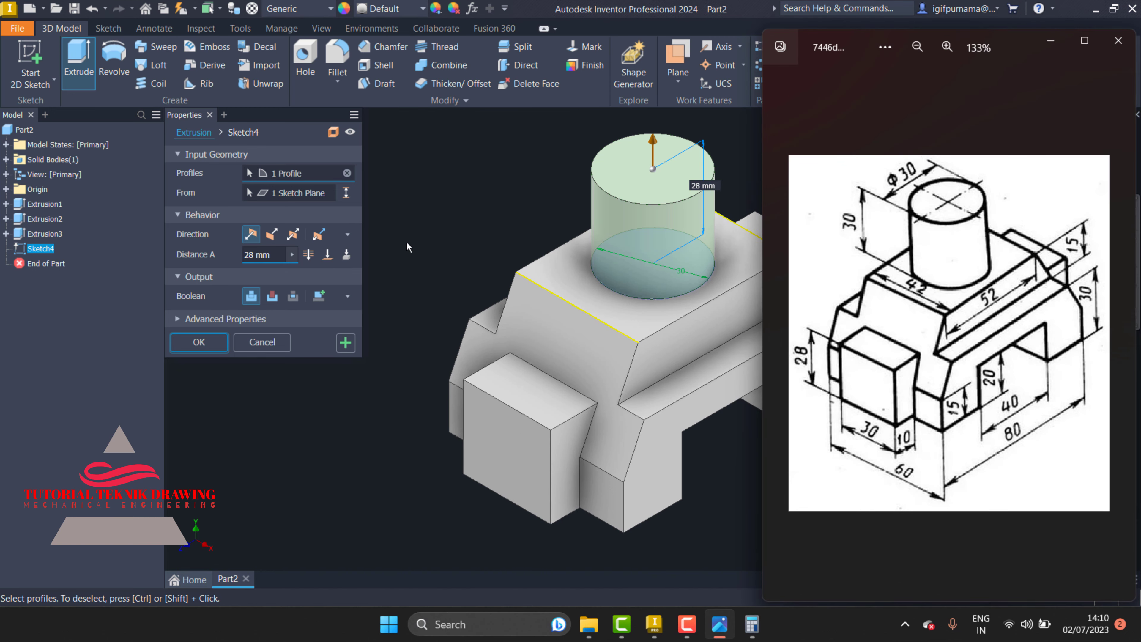
{"action": "left_click", "coordinate": [272, 254]}
{"action": "type", "text": "30"}
{"action": "left_click", "coordinate": [199, 342]}
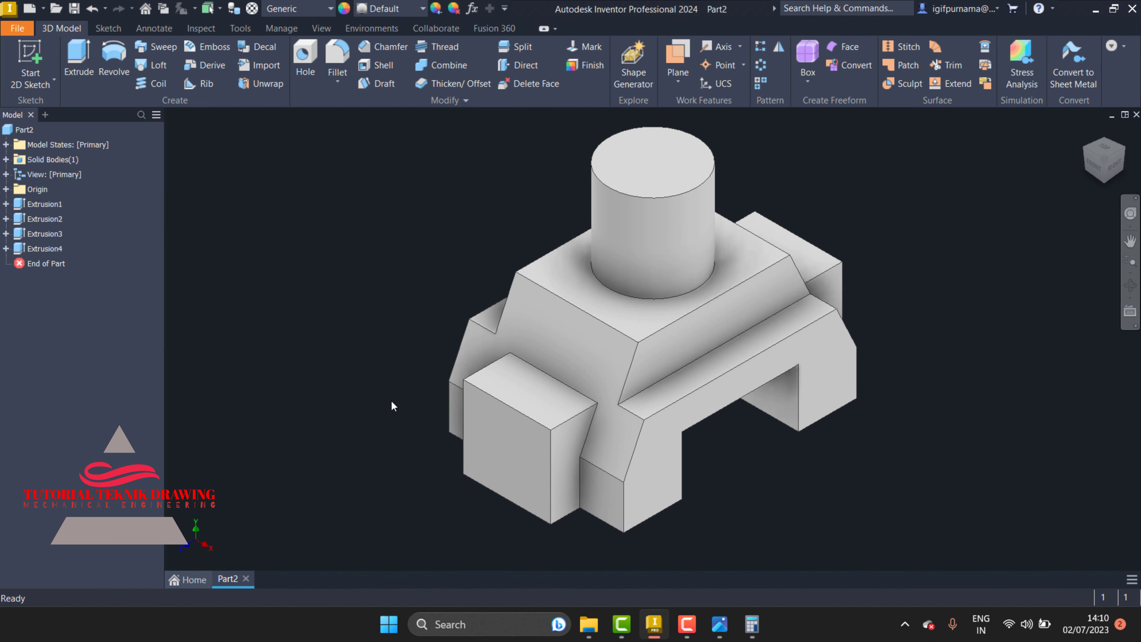
{"action": "left_click", "coordinate": [709, 626]}
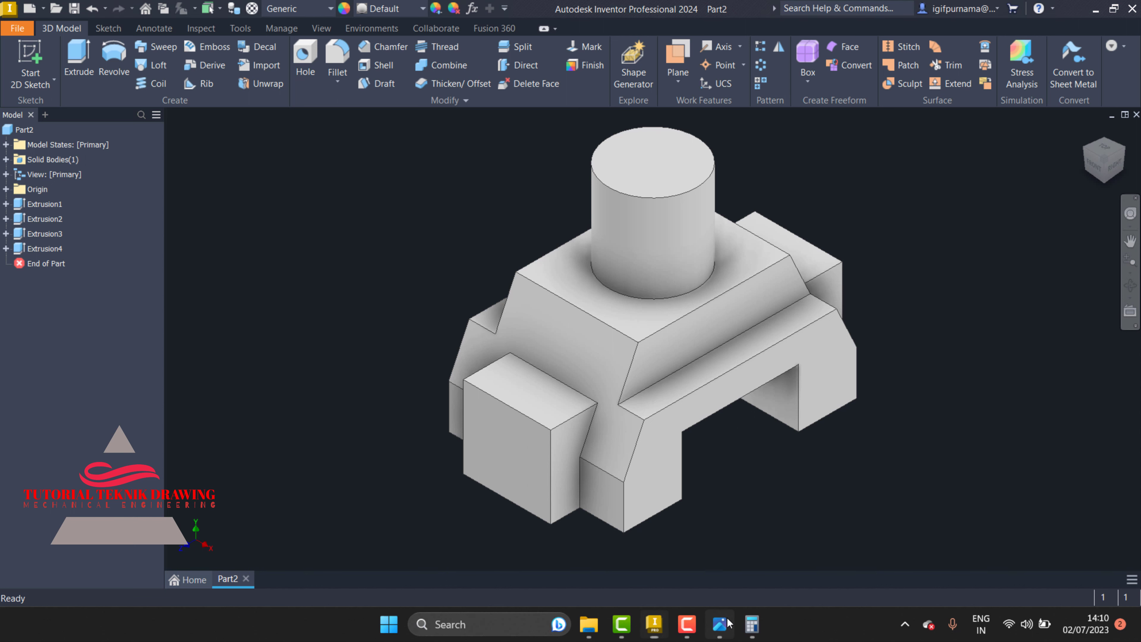
{"action": "left_click", "coordinate": [707, 626]}
{"action": "left_click", "coordinate": [688, 627]}
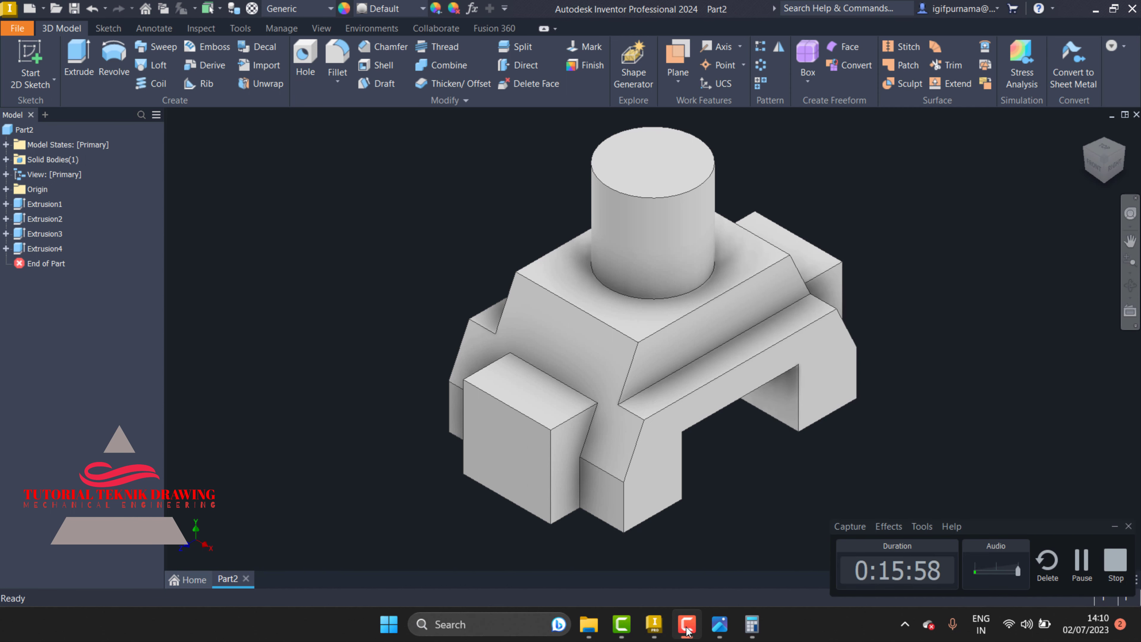
{"action": "left_click", "coordinate": [686, 630]}
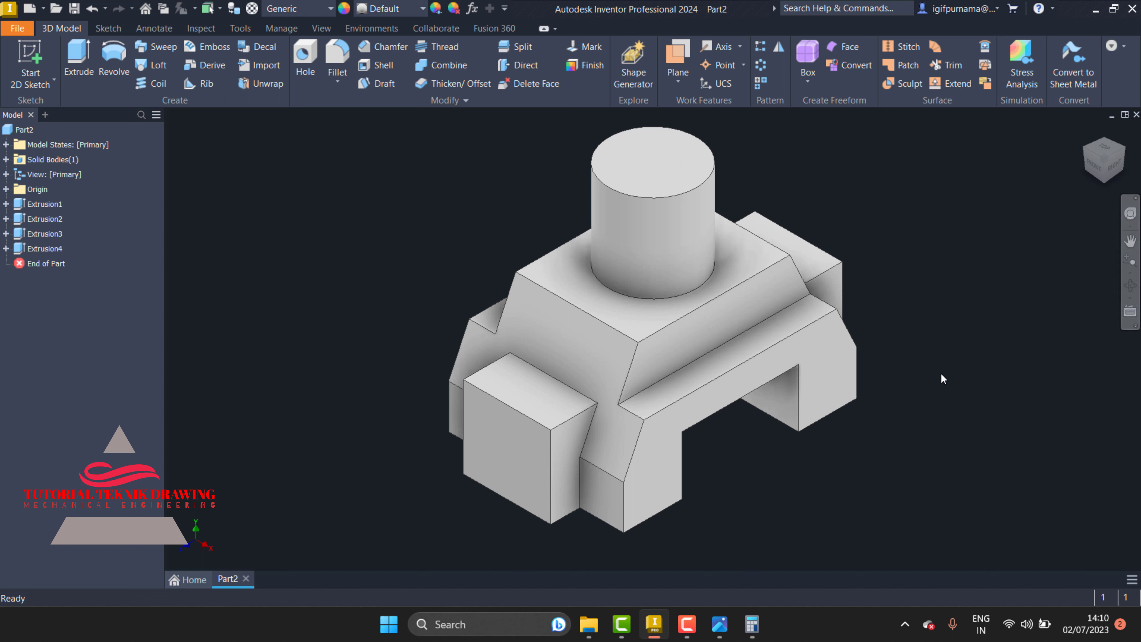
- Inspect the model from a lower angle, restore the home view and compare the part with the reference drawing
{"action": "left_click", "coordinate": [650, 360]}
{"action": "key", "text": "Escape"}
{"action": "left_click", "coordinate": [1130, 285]}
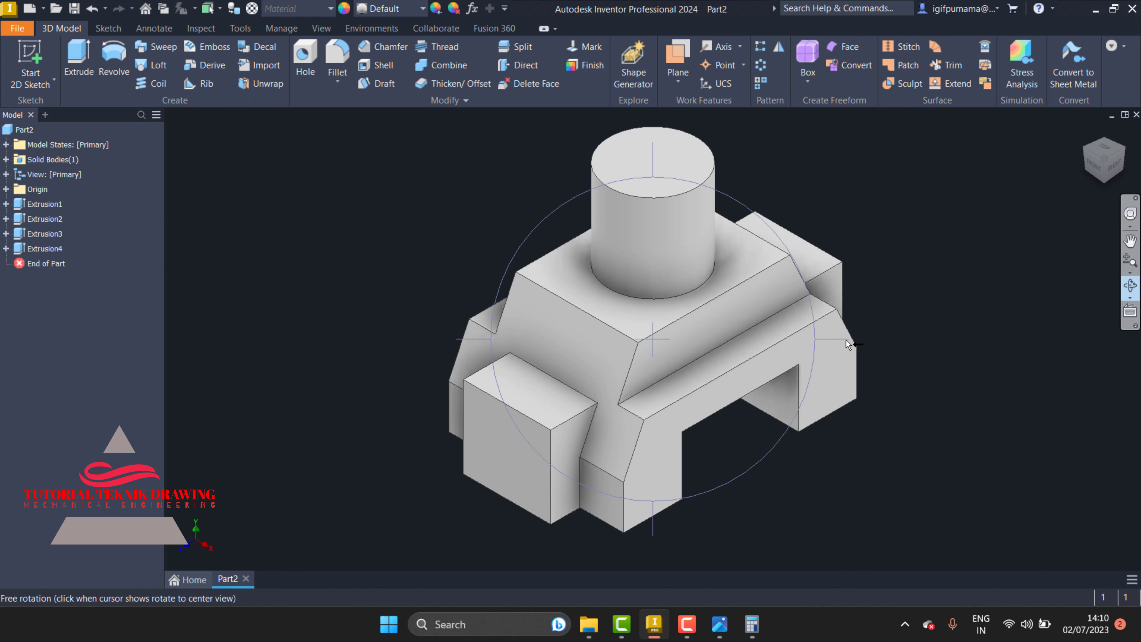
{"action": "left_click_drag", "start_coordinate": [637, 358], "coordinate": [636, 324]}
{"action": "right_click", "coordinate": [647, 299]}
{"action": "left_click", "coordinate": [719, 265]}
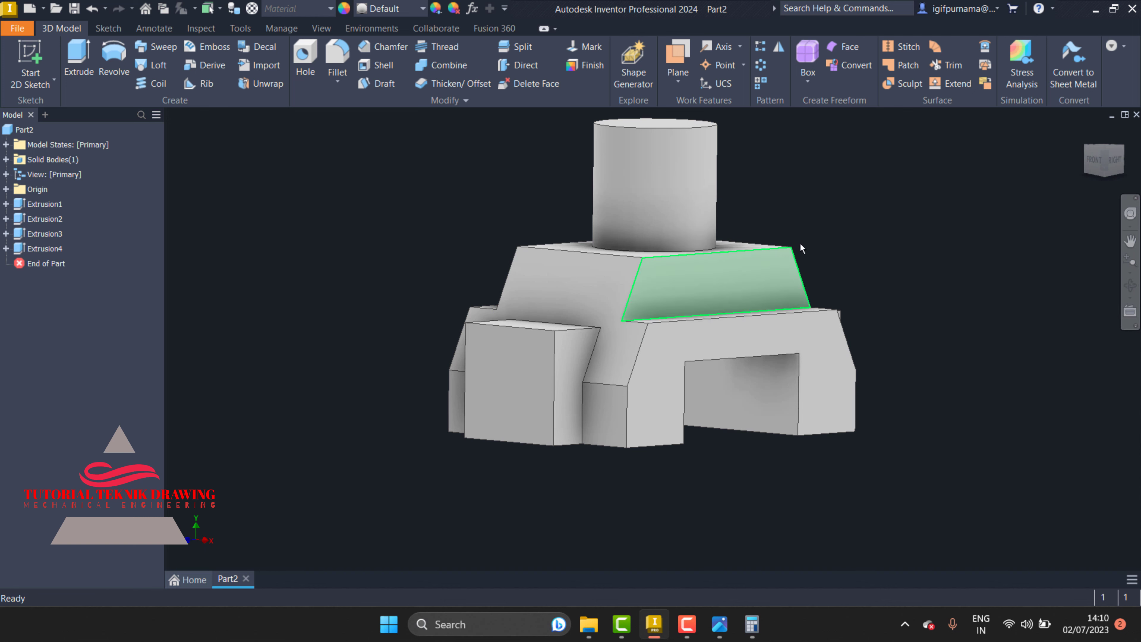
{"action": "left_click", "coordinate": [1086, 130]}
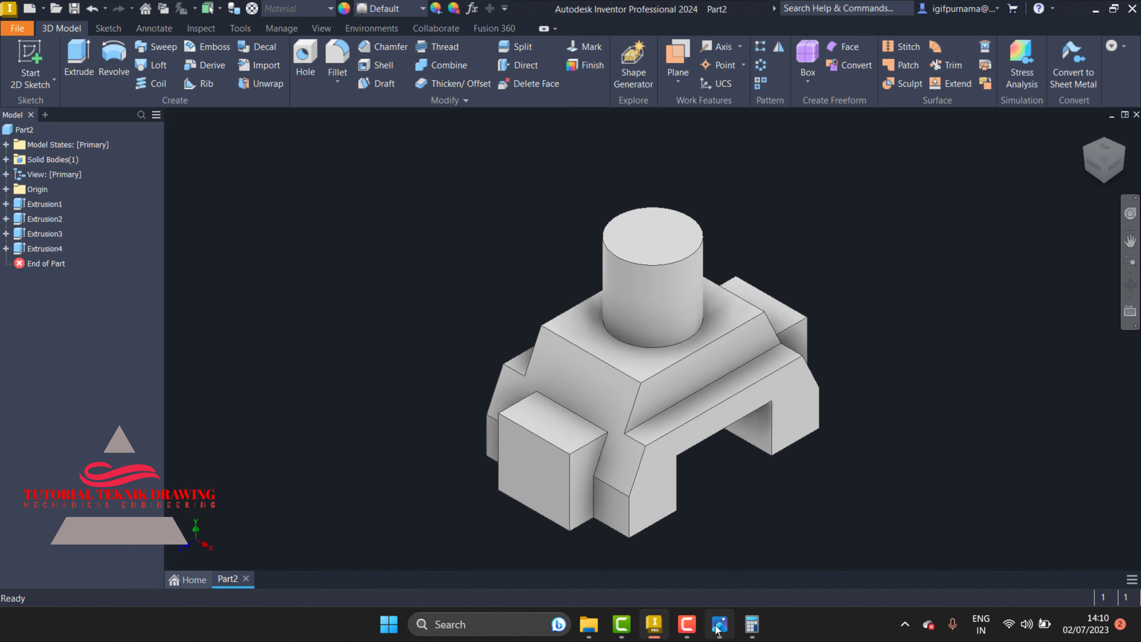
{"action": "left_click", "coordinate": [733, 614]}
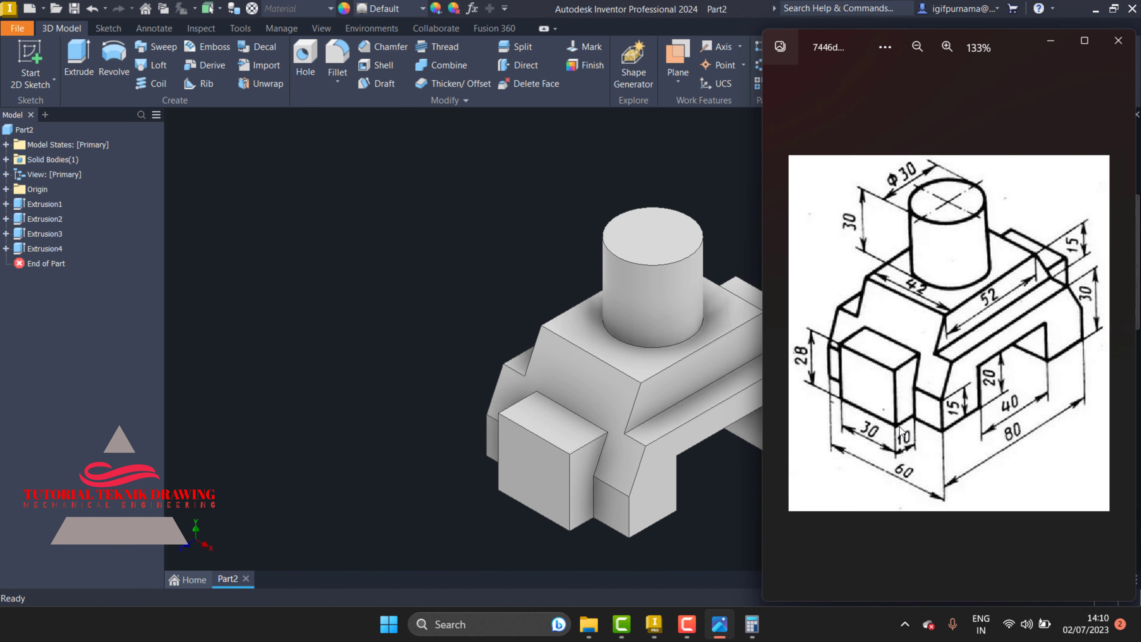
{"action": "left_click", "coordinate": [1051, 41]}
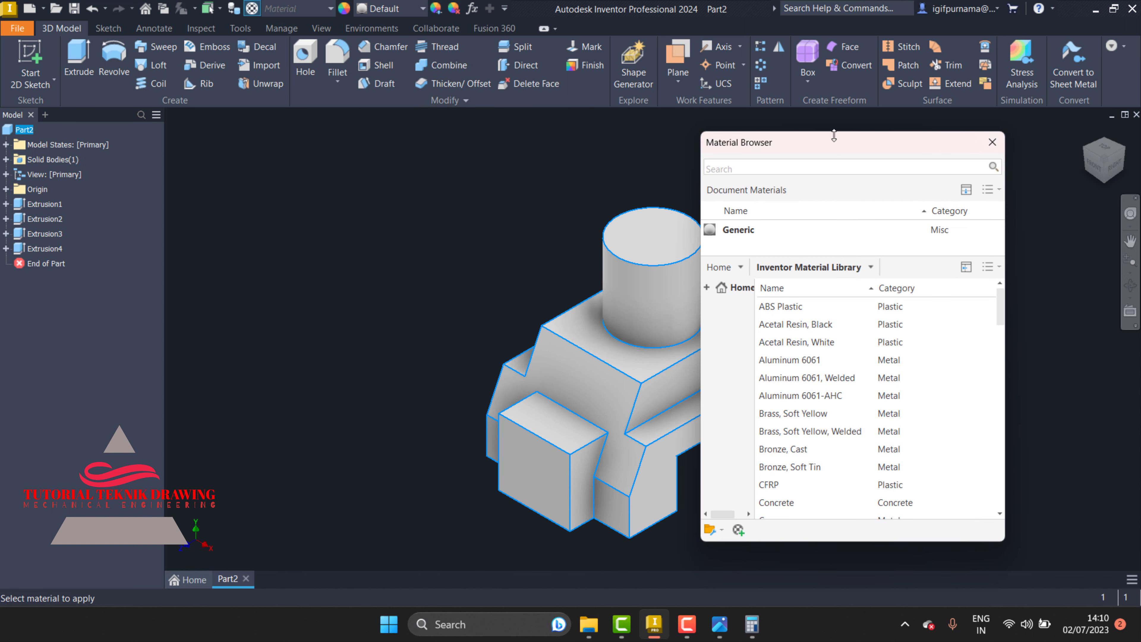
{"action": "left_click_drag", "start_coordinate": [837, 144], "coordinate": [915, 136]}
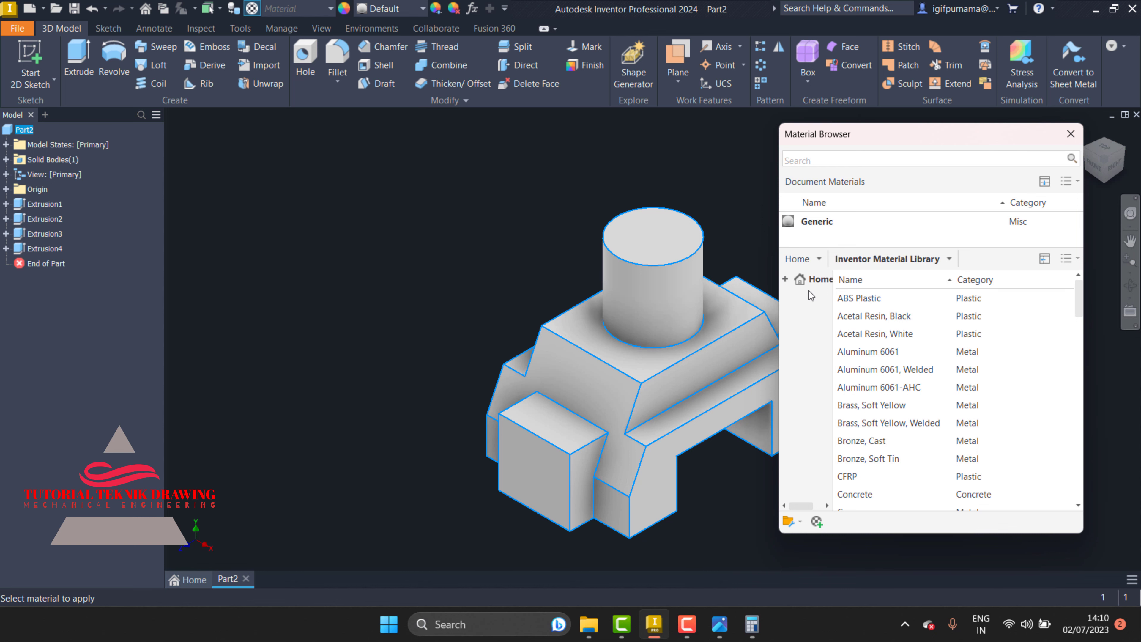
{"action": "left_click", "coordinate": [805, 282]}
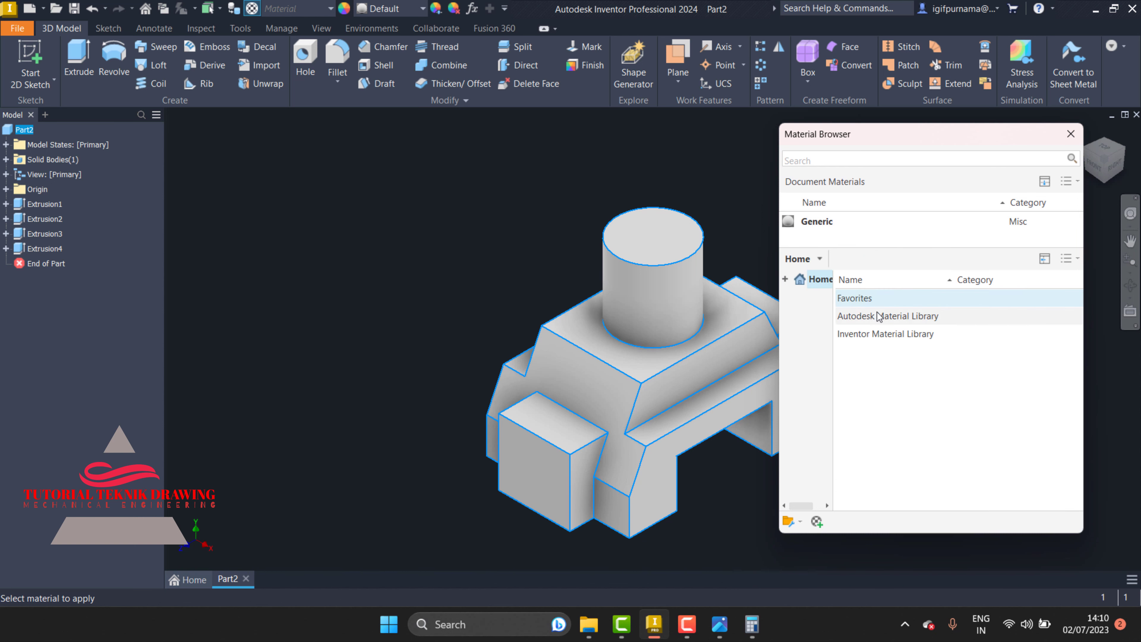
{"action": "left_click", "coordinate": [1071, 134]}
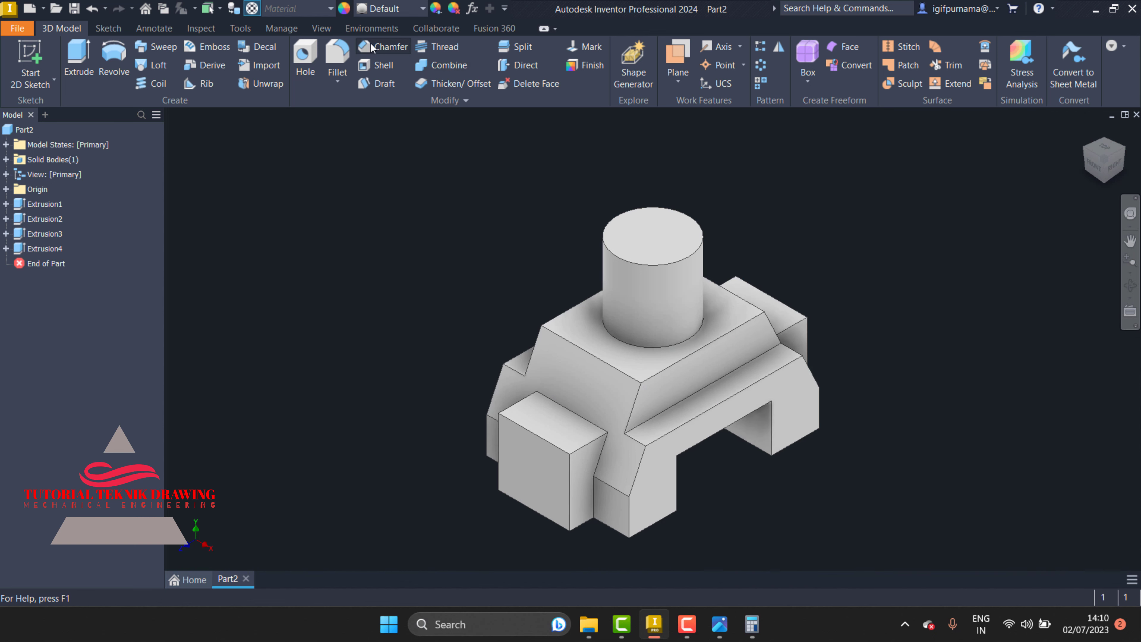
- Open the Appearance Browser and arrange it beside the model so that both are fully visible
{"action": "left_click", "coordinate": [344, 8]}
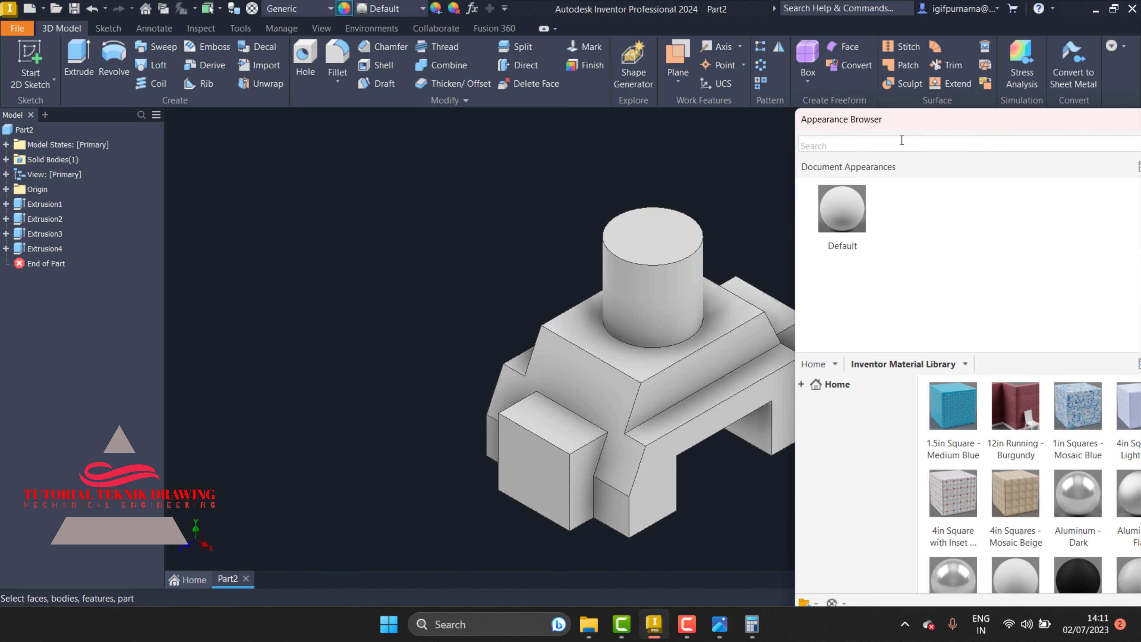
{"action": "left_click_drag", "start_coordinate": [961, 142], "coordinate": [291, 155]}
{"action": "left_click", "coordinate": [1131, 240]}
{"action": "left_click_drag", "start_coordinate": [598, 357], "coordinate": [715, 324]}
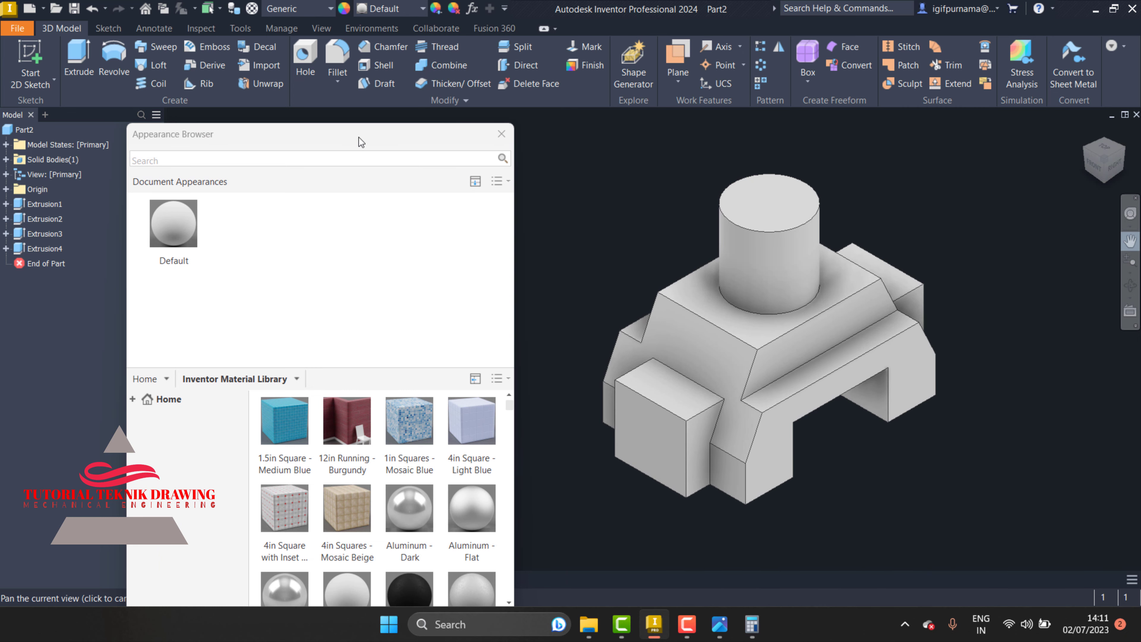
{"action": "left_click_drag", "start_coordinate": [361, 142], "coordinate": [366, 66]}
- Display the Default category of the Autodesk Appearance Library in the Appearance Browser
{"action": "left_click", "coordinate": [160, 319]}
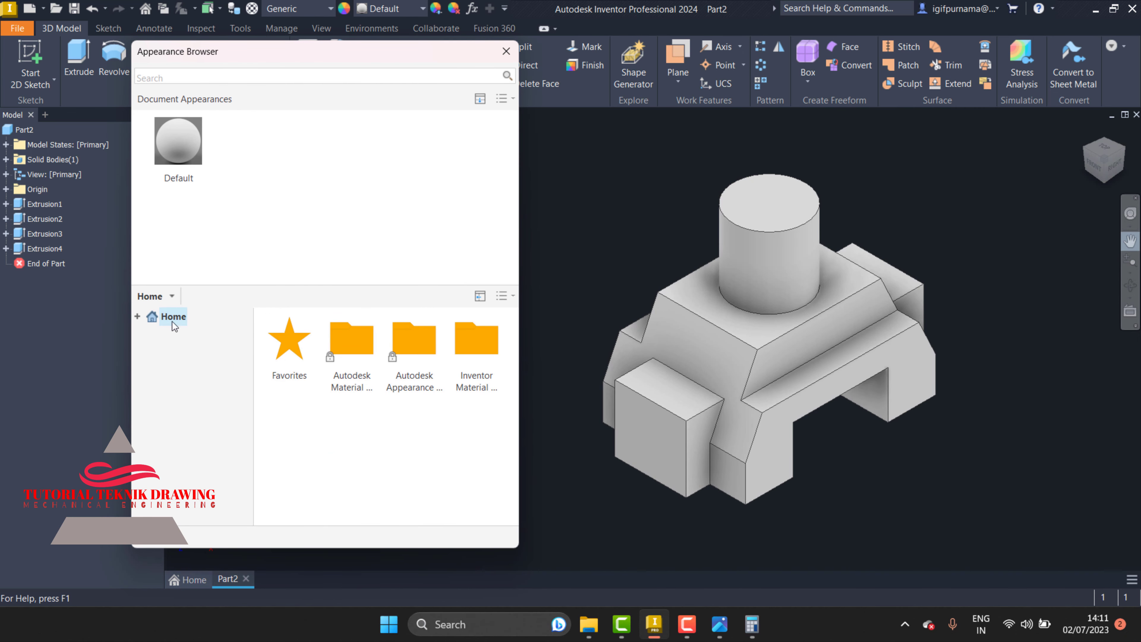
{"action": "left_click", "coordinate": [138, 317]}
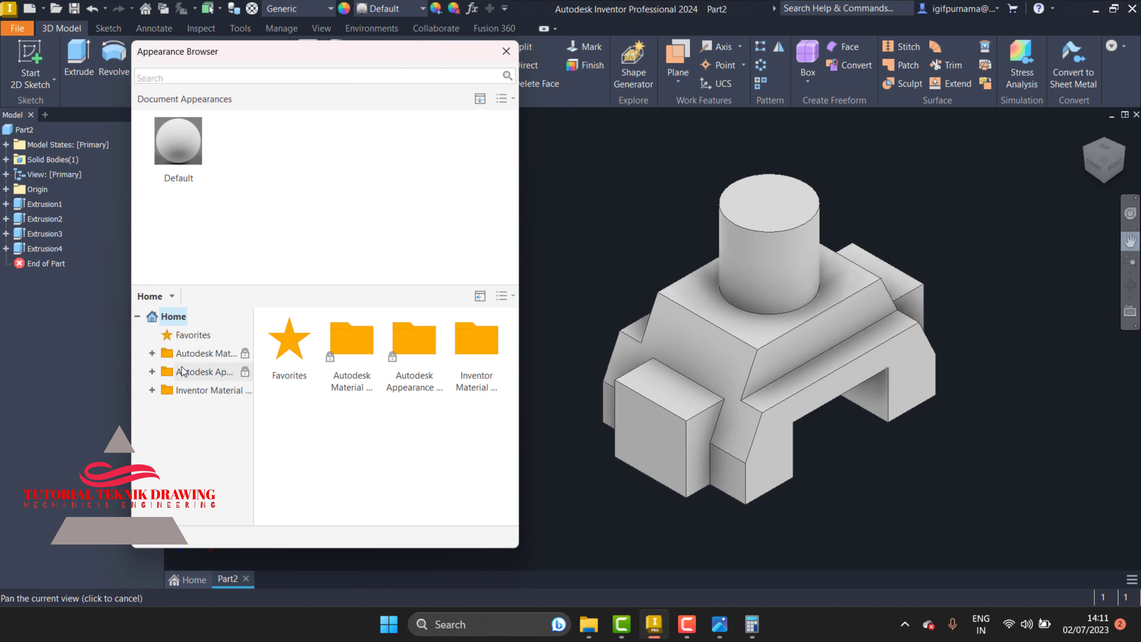
{"action": "left_click", "coordinate": [194, 353]}
{"action": "left_click", "coordinate": [194, 371]}
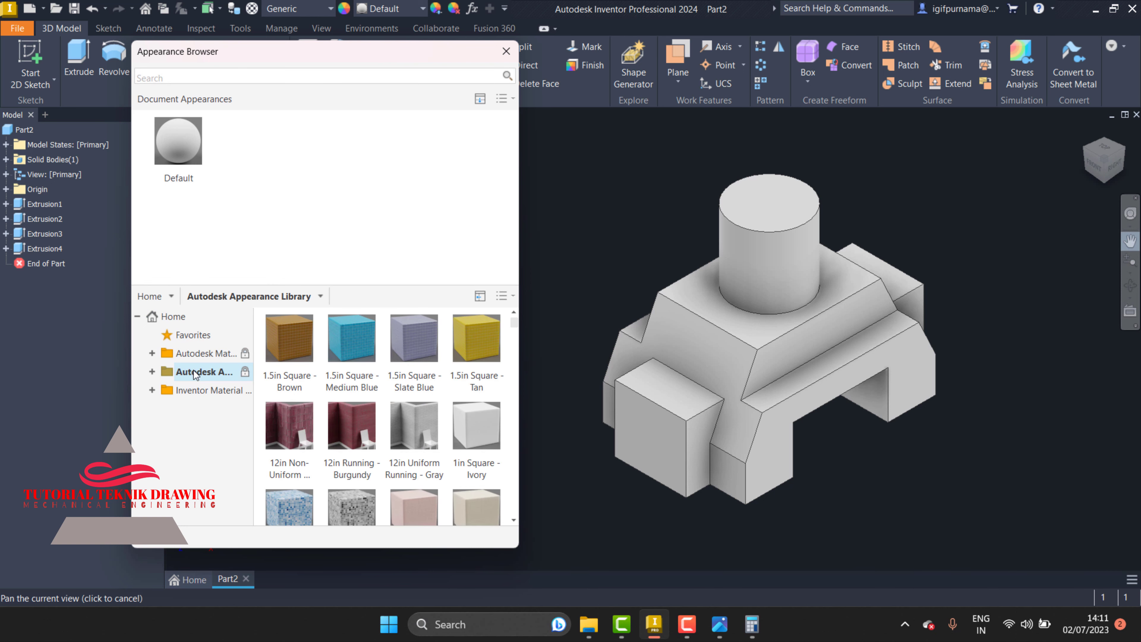
{"action": "left_click", "coordinate": [152, 371]}
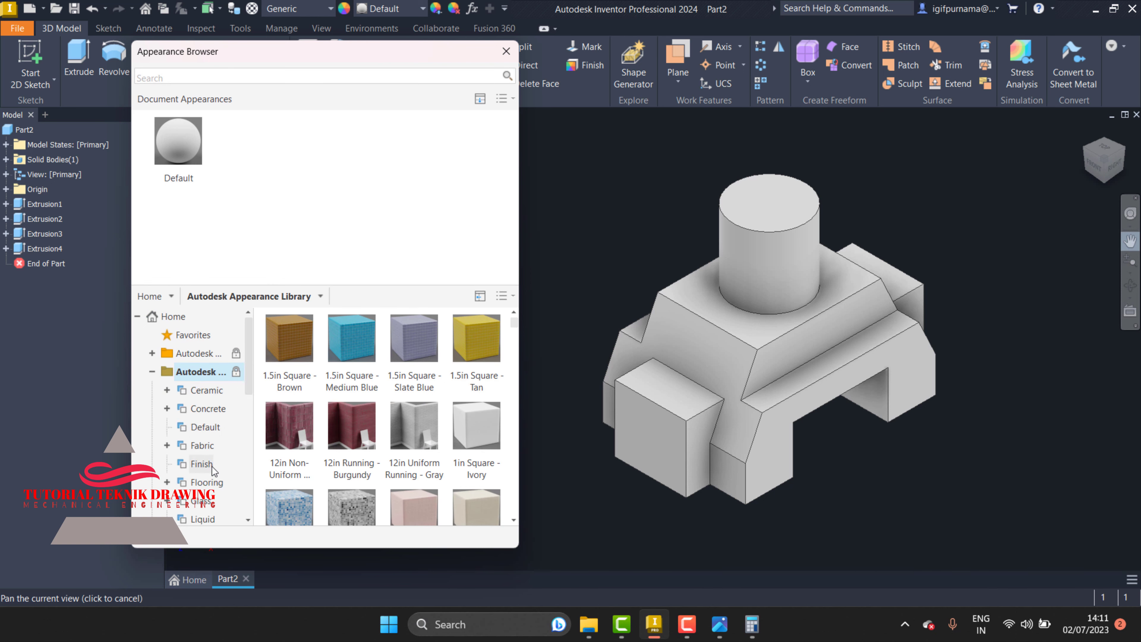
{"action": "left_click", "coordinate": [205, 391]}
{"action": "left_click", "coordinate": [207, 410]}
{"action": "left_click", "coordinate": [205, 427]}
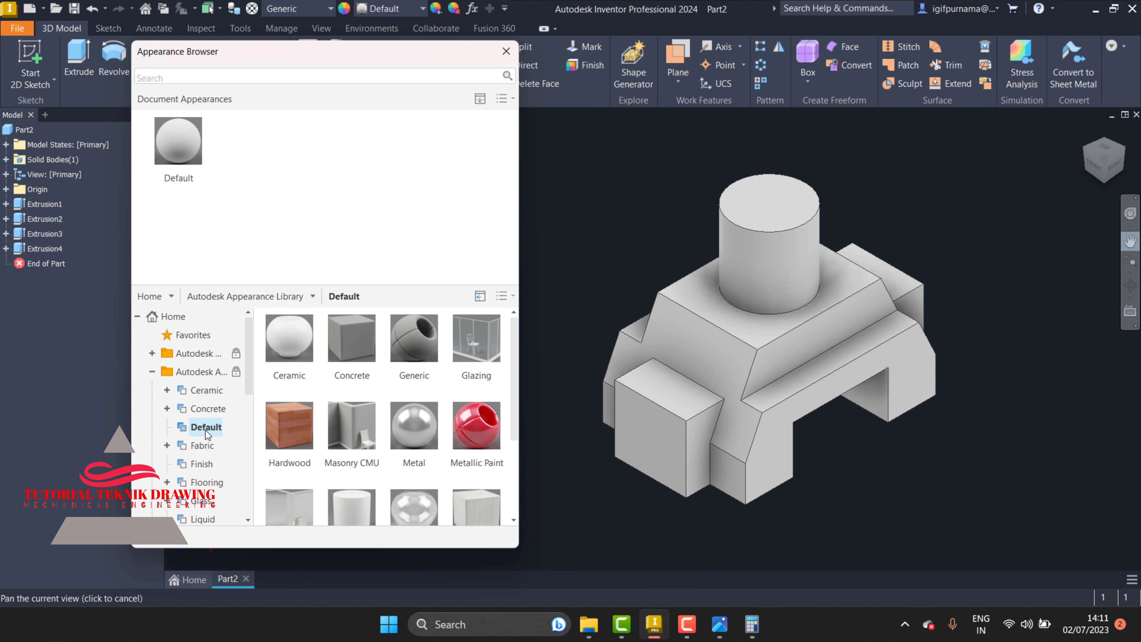
- Add the Metallic Paint appearance to the document, apply it to the whole part and close the Appearance Browser
{"action": "mouse_move", "coordinate": [485, 428]}
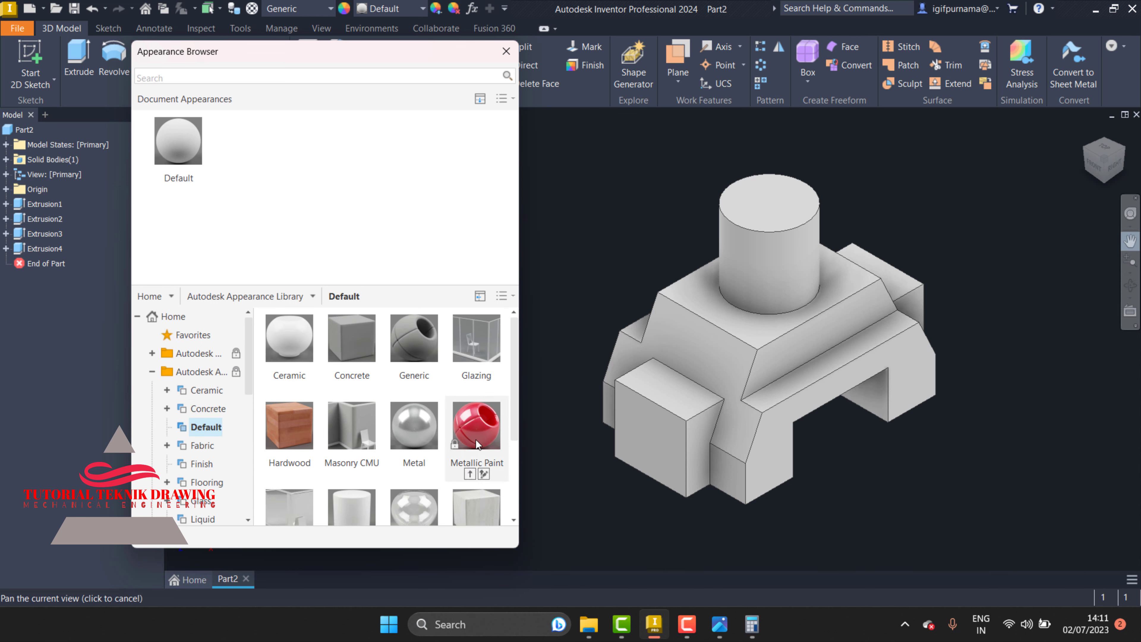
{"action": "left_click", "coordinate": [470, 475]}
{"action": "left_click_drag", "start_coordinate": [257, 153], "coordinate": [702, 287]}
{"action": "mouse_move", "coordinate": [298, 144]}
{"action": "left_mouse_down"}
{"action": "mouse_move", "coordinate": [282, 152]}
{"action": "mouse_move", "coordinate": [758, 292]}
{"action": "mouse_move", "coordinate": [772, 269]}
{"action": "left_mouse_up"}
{"action": "key", "text": "Escape"}
{"action": "mouse_move", "coordinate": [556, 131]}
{"action": "left_mouse_down"}
{"action": "mouse_move", "coordinate": [722, 257]}
{"action": "mouse_move", "coordinate": [985, 543]}
{"action": "left_mouse_up"}
{"action": "left_click", "coordinate": [265, 185]}
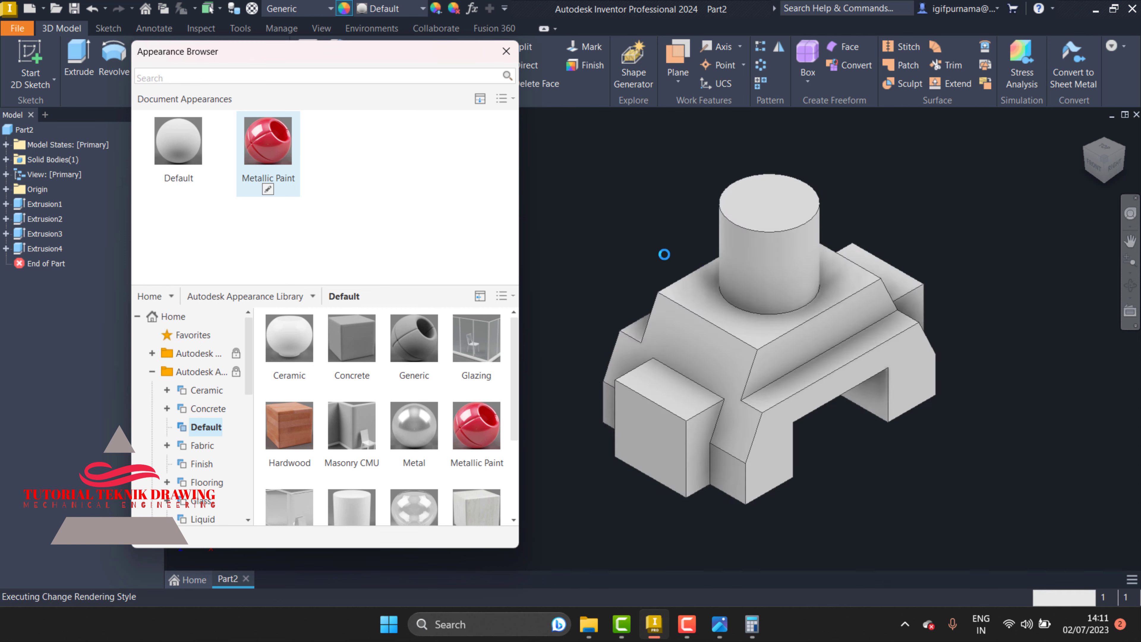
{"action": "left_click", "coordinate": [1017, 410]}
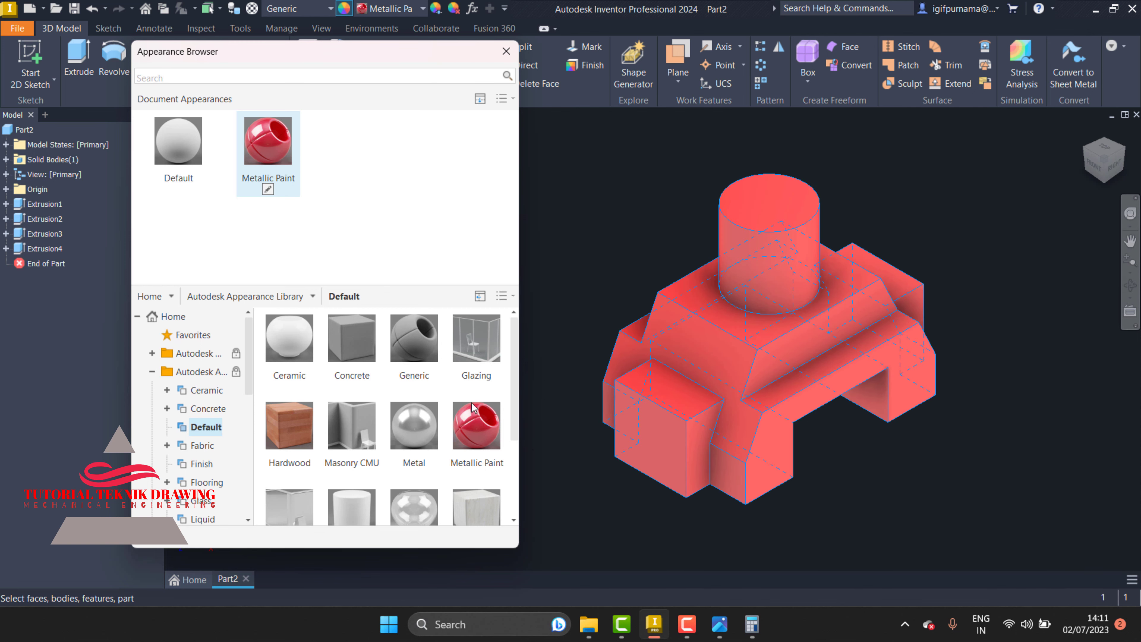
{"action": "left_click", "coordinate": [507, 51]}
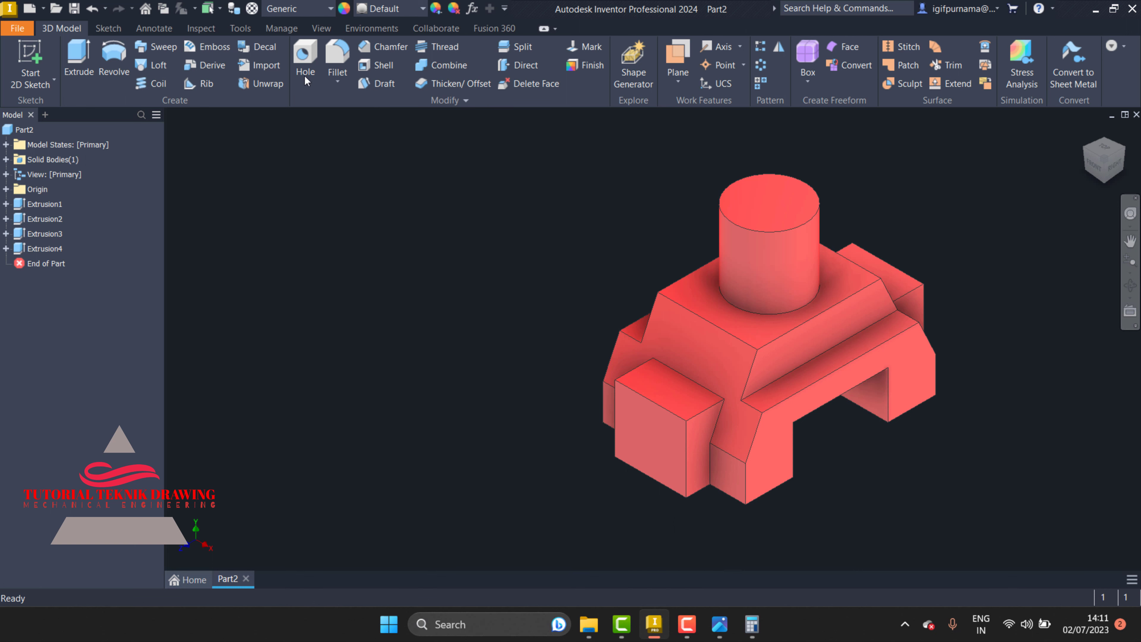
- Enter the Inventor Studio environment and render a 1643 x 779 image of the part with the current view and current lighting
{"action": "left_click", "coordinate": [108, 28]}
{"action": "left_click", "coordinate": [154, 28]}
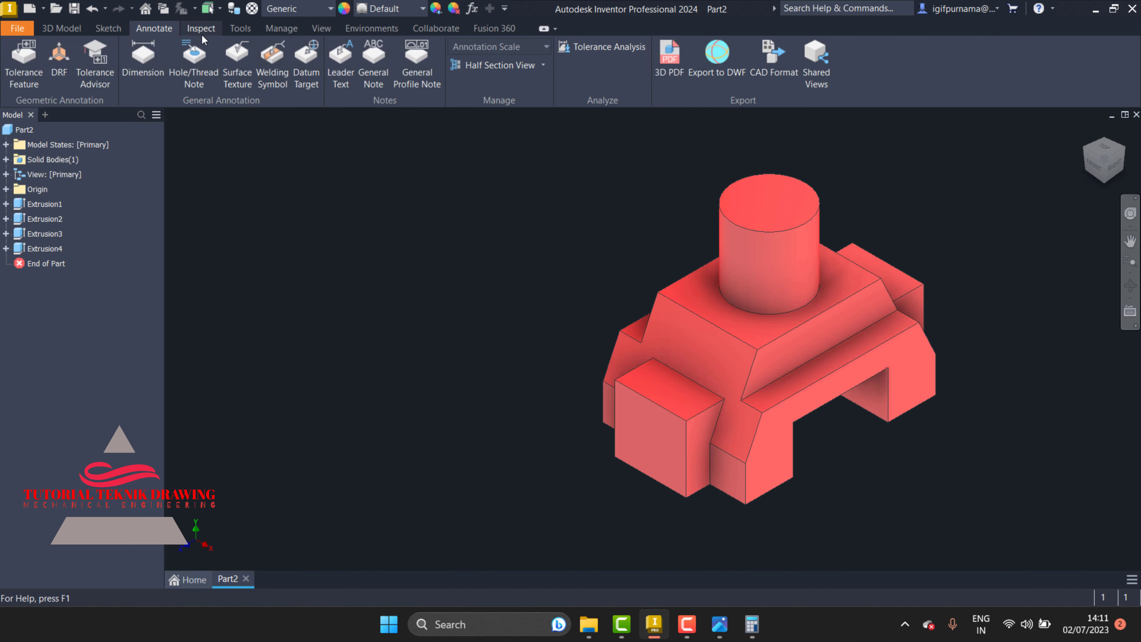
{"action": "left_click", "coordinate": [198, 26]}
{"action": "left_click", "coordinate": [241, 28]}
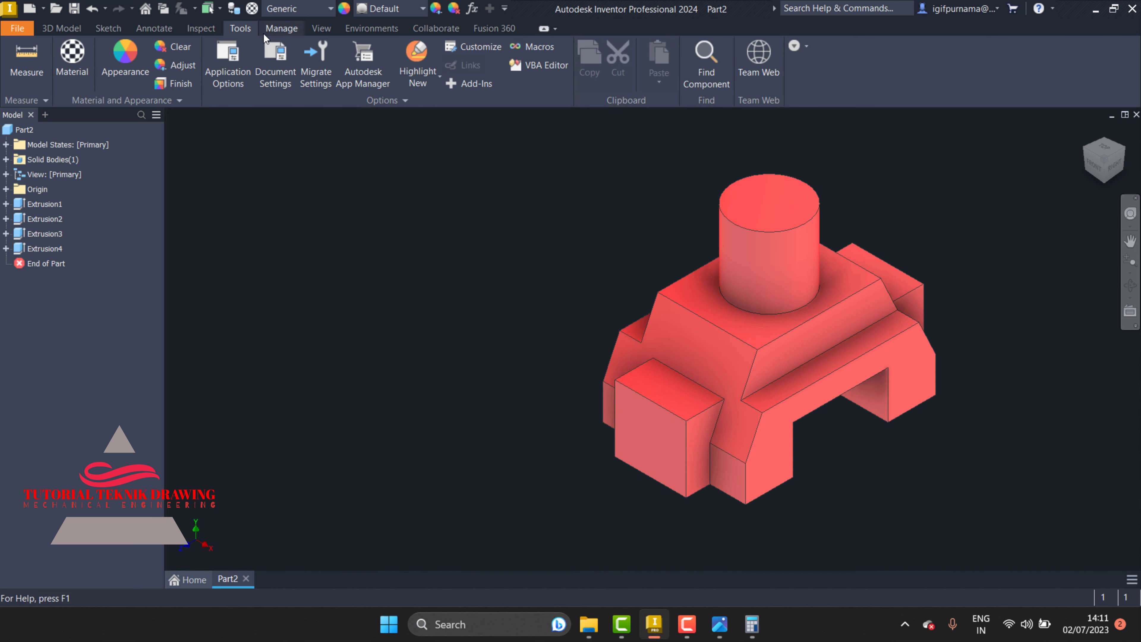
{"action": "left_click", "coordinate": [269, 30]}
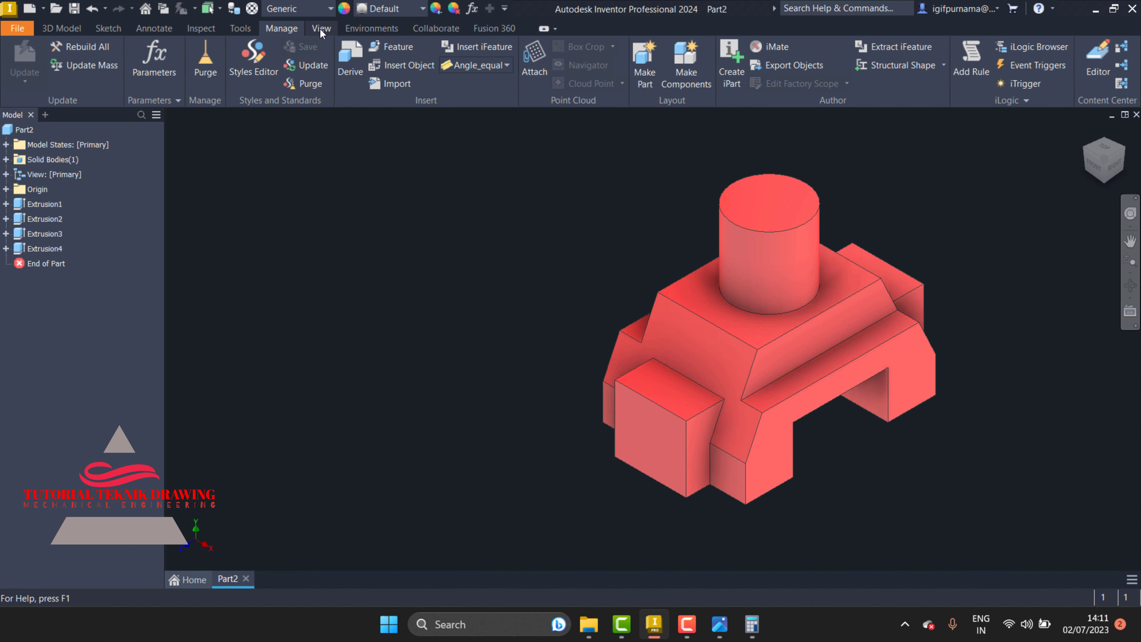
{"action": "left_click", "coordinate": [321, 30]}
{"action": "left_click", "coordinate": [349, 29]}
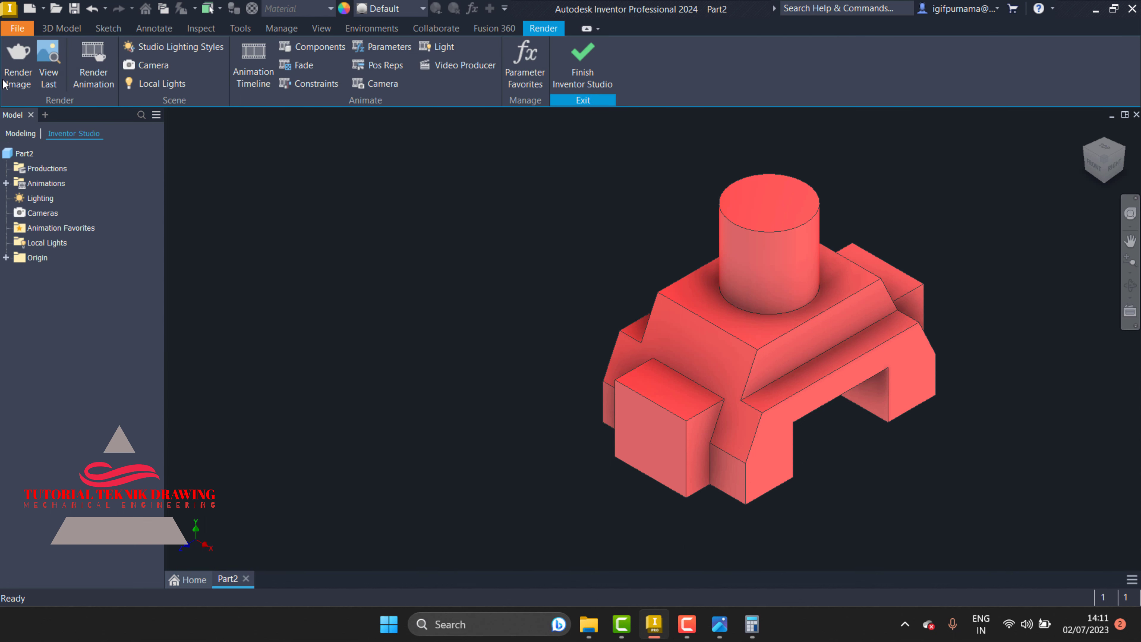
{"action": "left_click", "coordinate": [4, 83]}
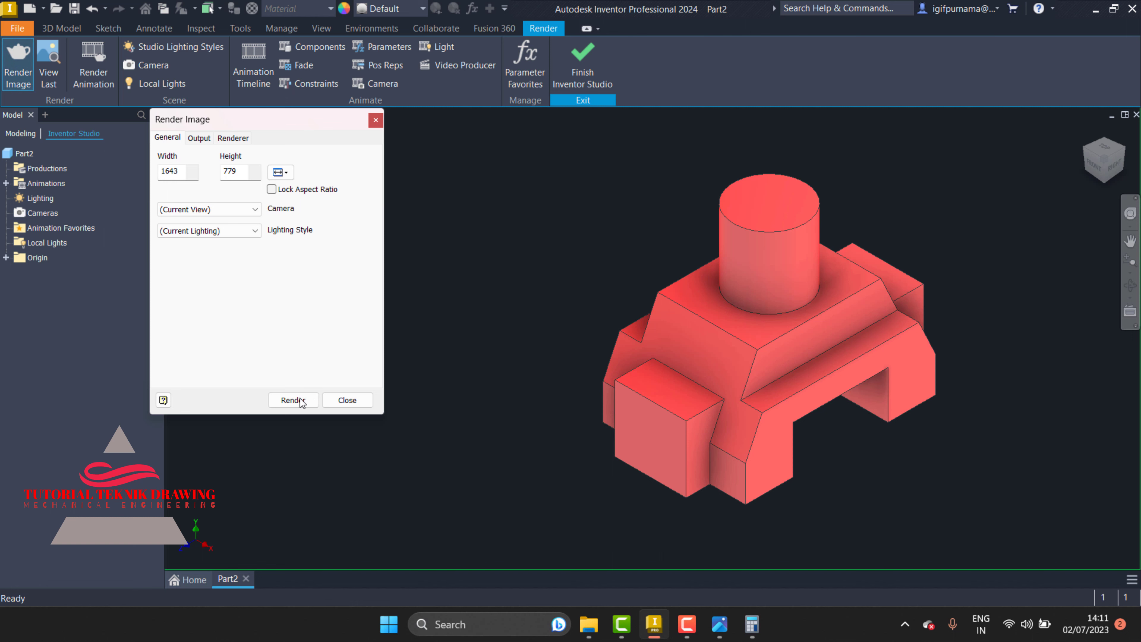
{"action": "left_click", "coordinate": [294, 400]}
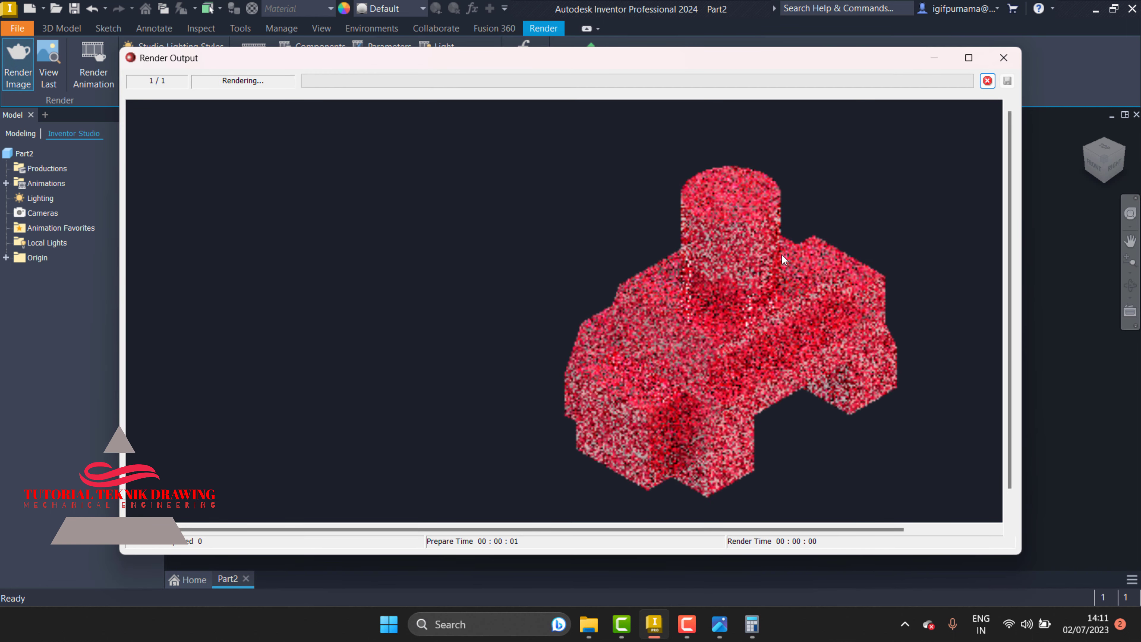